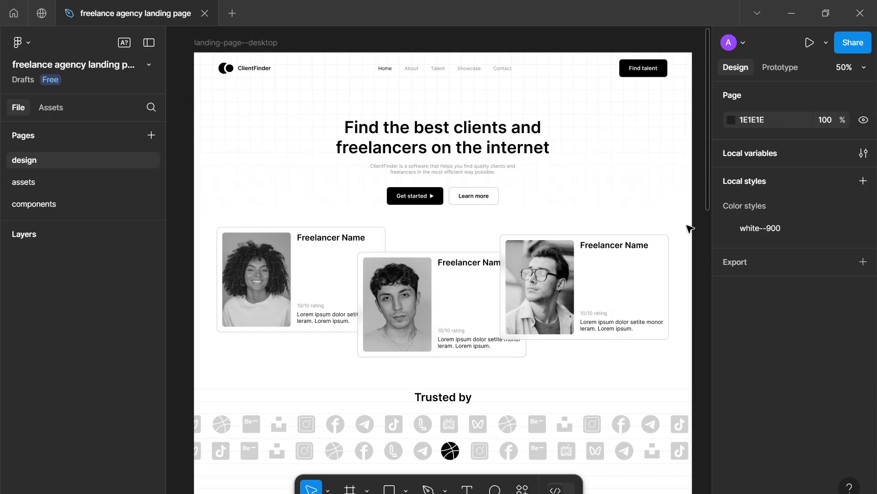
Look through the landing-page--desktop design from the hero down to the talent categories and freelancer cards.
{"action": "scroll", "coordinate": [691, 228], "scroll_direction": "down", "scroll_amount": 2}
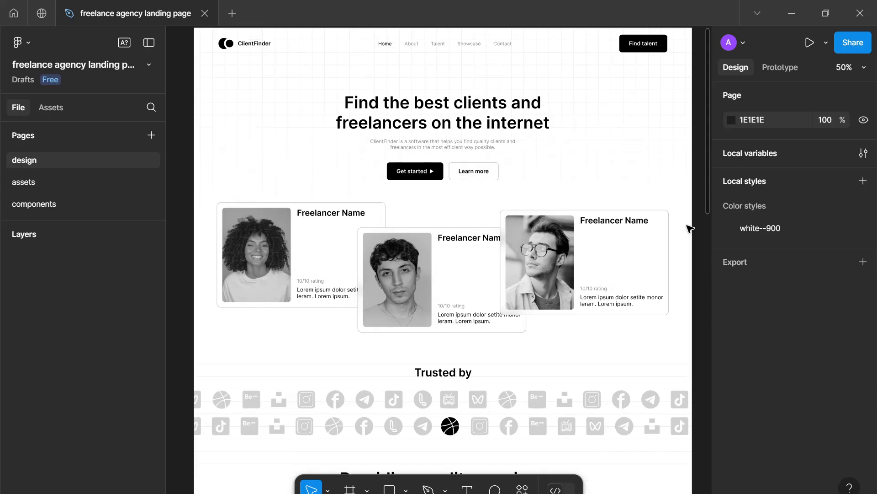
{"action": "scroll", "coordinate": [690, 228], "scroll_direction": "down", "scroll_amount": 3}
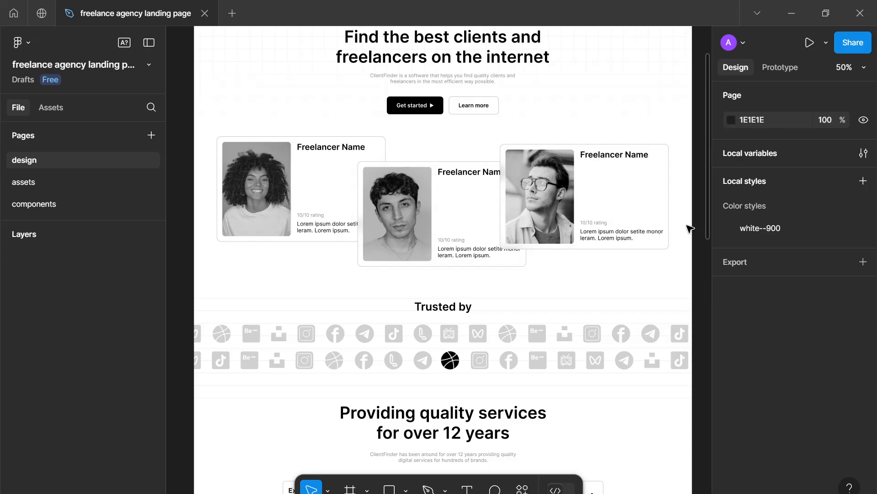
{"action": "scroll", "coordinate": [690, 228], "scroll_direction": "down", "scroll_amount": 3}
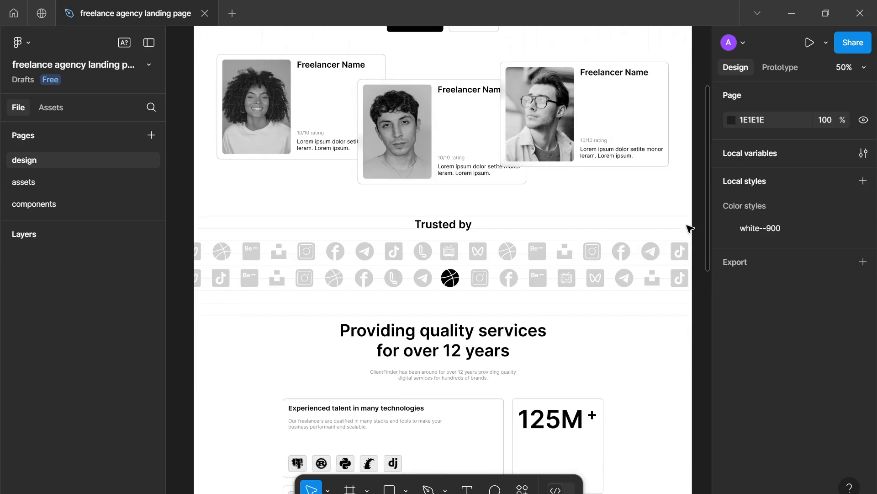
{"action": "scroll", "coordinate": [690, 228], "scroll_direction": "down", "scroll_amount": 3}
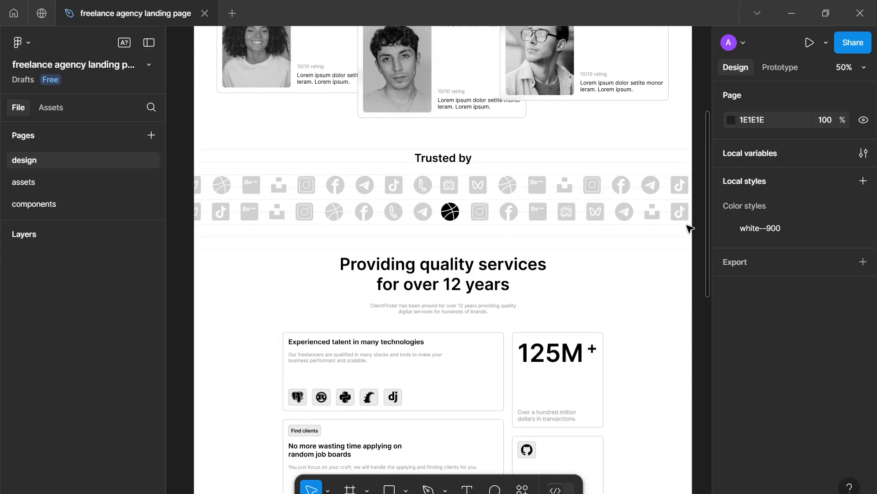
{"action": "scroll", "coordinate": [690, 228], "scroll_direction": "down", "scroll_amount": 3}
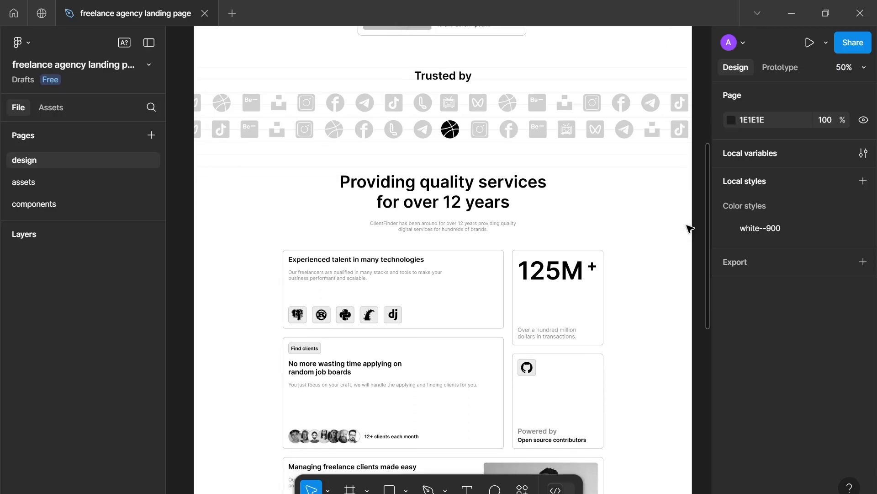
{"action": "scroll", "coordinate": [690, 228], "scroll_direction": "down", "scroll_amount": 3}
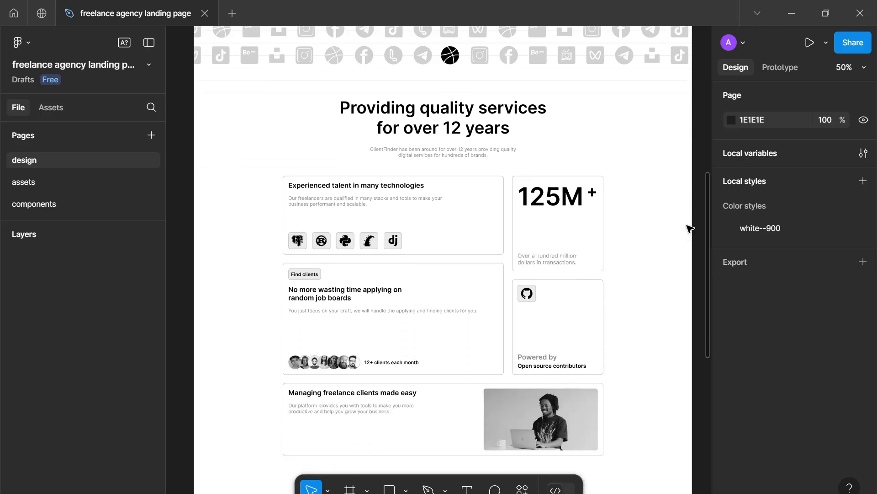
{"action": "scroll", "coordinate": [690, 228], "scroll_direction": "down", "scroll_amount": 3}
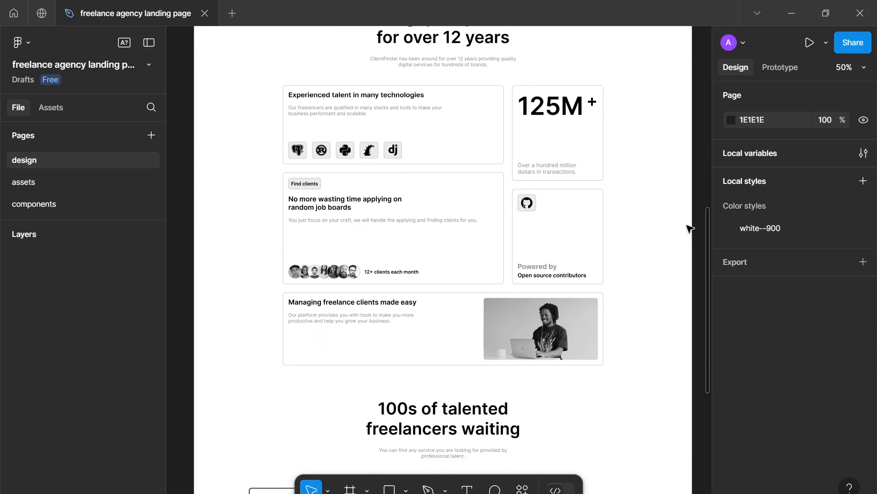
{"action": "scroll", "coordinate": [690, 228], "scroll_direction": "down", "scroll_amount": 5}
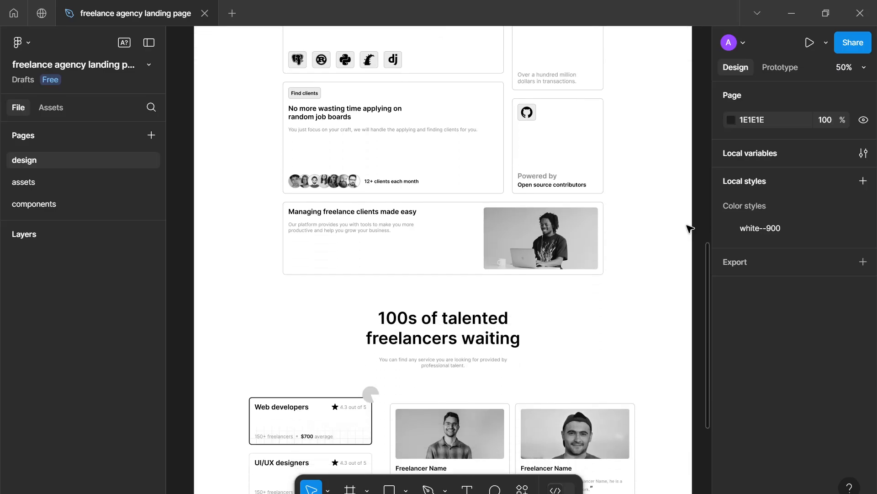
{"action": "scroll", "coordinate": [691, 228], "scroll_direction": "down", "scroll_amount": 3}
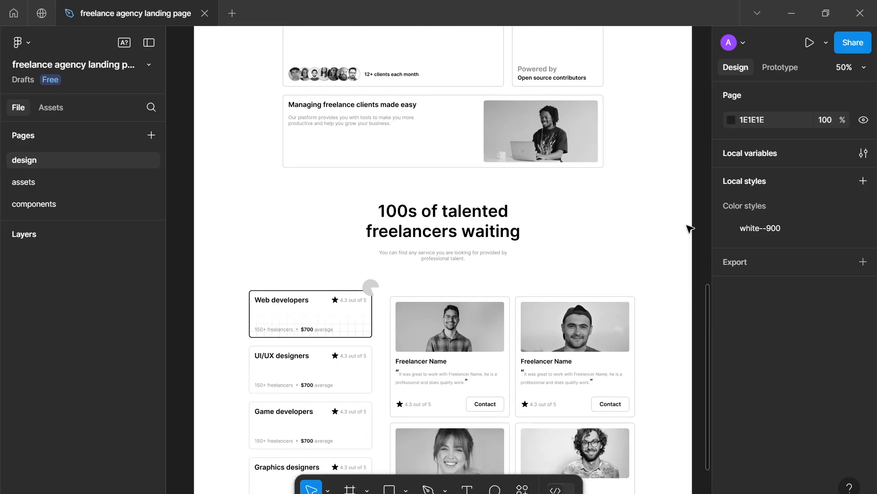
{"action": "scroll", "coordinate": [690, 228], "scroll_direction": "down", "scroll_amount": 6}
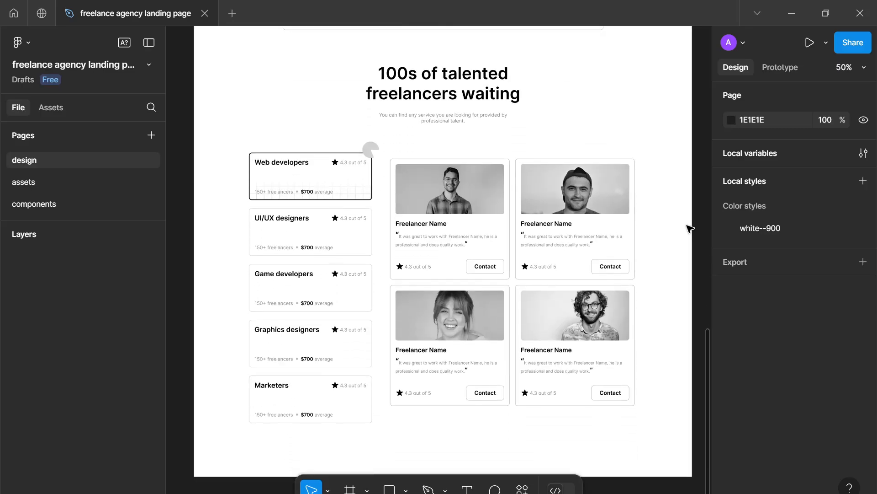
{"action": "scroll", "coordinate": [690, 228], "scroll_direction": "down", "scroll_amount": 1}
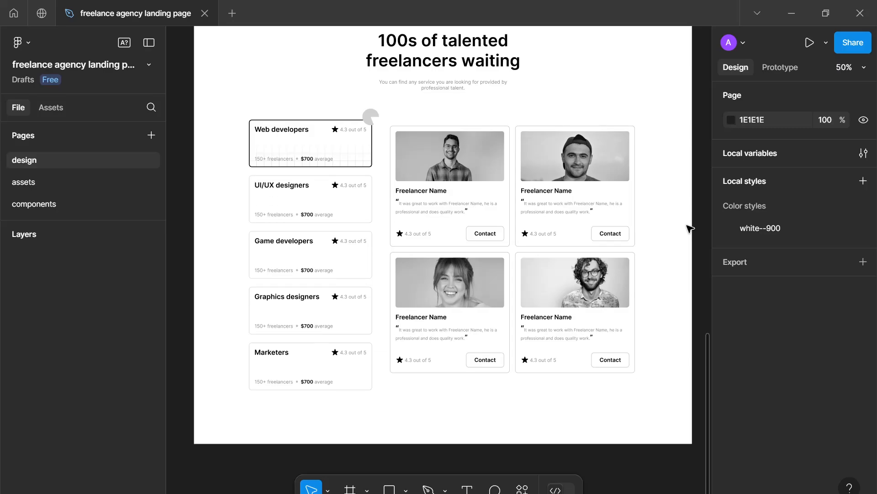
{"action": "scroll", "coordinate": [690, 228], "scroll_direction": "down", "scroll_amount": 3}
{"action": "scroll", "coordinate": [656, 264], "scroll_direction": "up", "scroll_amount": 1}
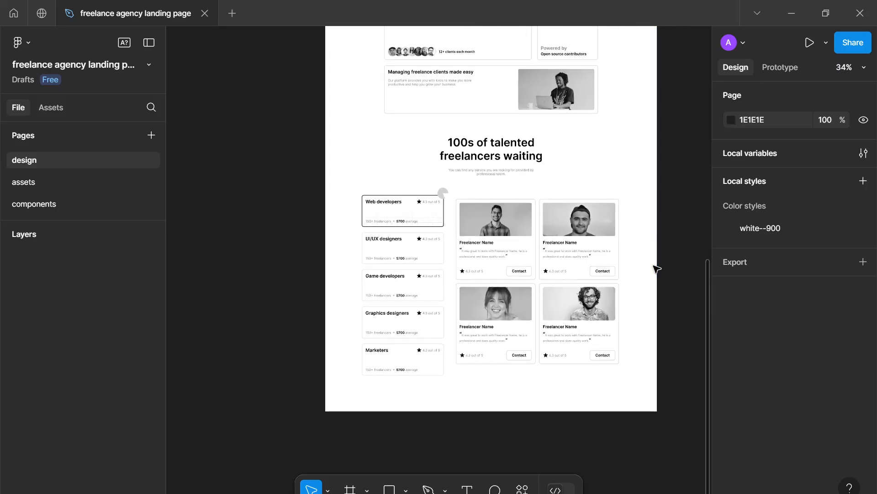
Extend the landing-page--desktop frame downward to add empty space below the "100s of talented freelancers waiting" section.
{"action": "scroll", "coordinate": [654, 268], "scroll_direction": "down", "scroll_amount": 5}
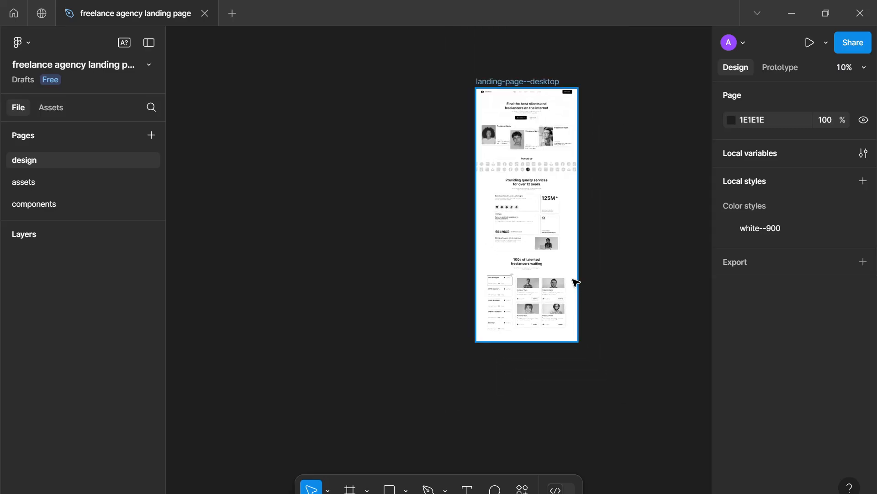
{"action": "scroll", "coordinate": [522, 89], "scroll_direction": "right", "scroll_amount": 1}
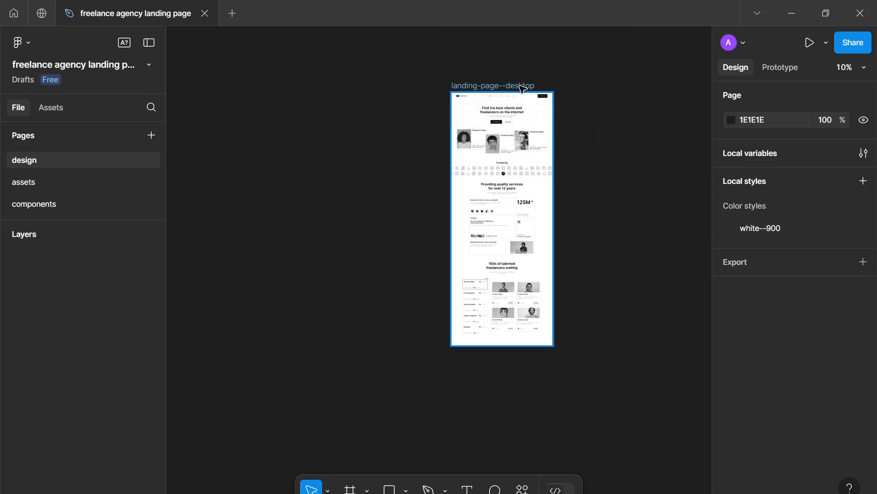
{"action": "left_click", "coordinate": [523, 89]}
{"action": "scroll", "coordinate": [502, 182], "scroll_direction": "down", "scroll_amount": 2}
{"action": "scroll", "coordinate": [502, 183], "scroll_direction": "right", "scroll_amount": 1}
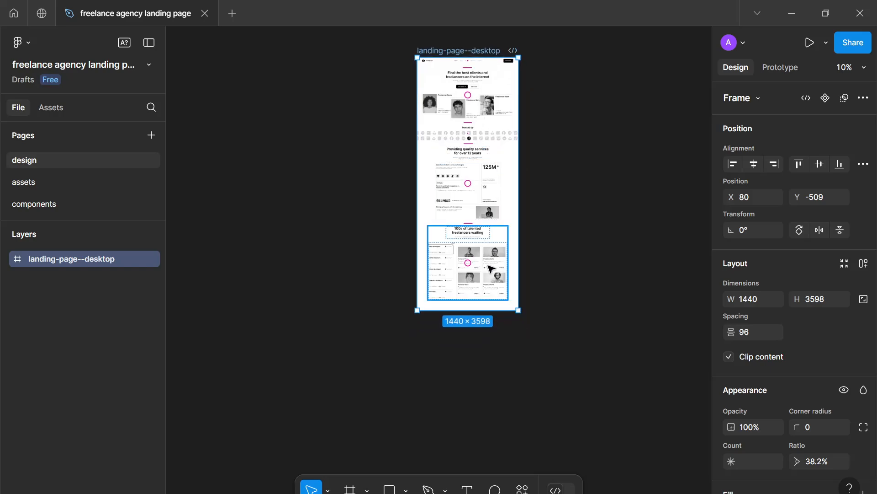
{"action": "left_click_drag", "start_coordinate": [478, 310], "coordinate": [478, 378]}
{"action": "left_click", "coordinate": [475, 356]}
Draw a grey rectangle of about 189 × 57 in the empty area and duplicate it downward into a column of four.
{"action": "scroll", "coordinate": [475, 356], "scroll_direction": "up", "scroll_amount": 2}
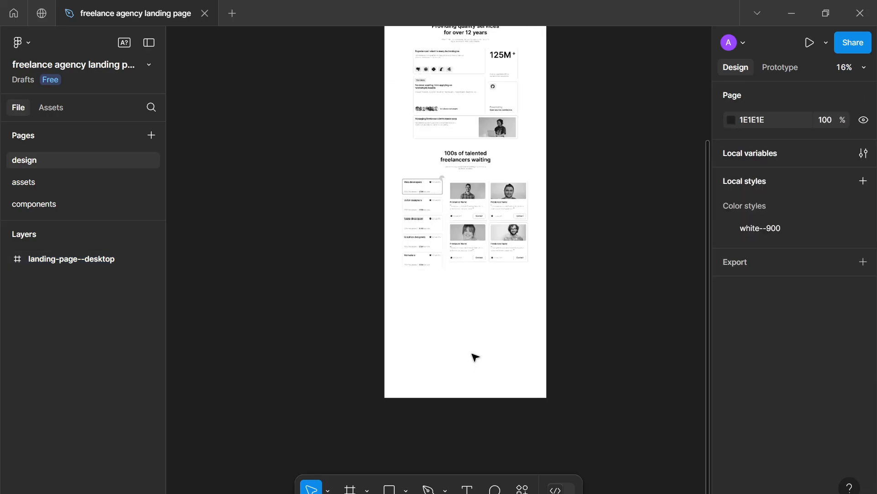
{"action": "scroll", "coordinate": [471, 354], "scroll_direction": "up", "scroll_amount": 3}
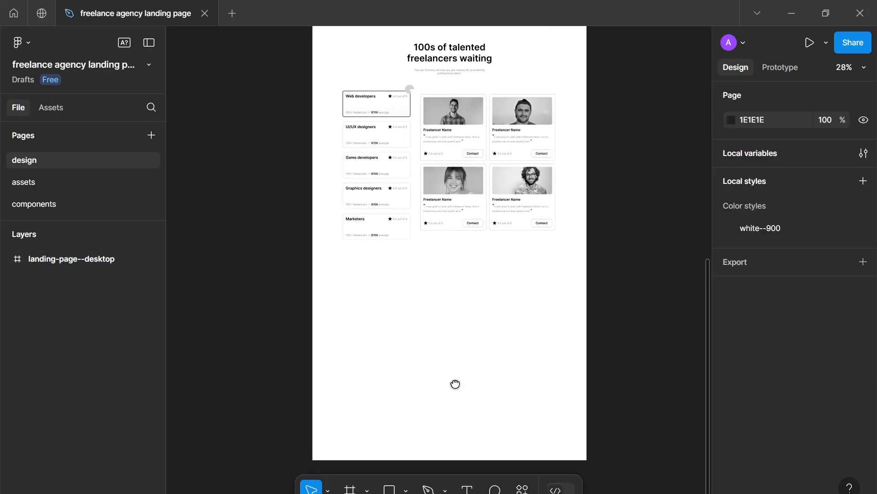
{"action": "mouse_move", "coordinate": [456, 384]}
{"action": "left_mouse_down"}
{"action": "mouse_move", "coordinate": [439, 375]}
{"action": "mouse_move", "coordinate": [455, 369]}
{"action": "left_mouse_up"}
{"action": "scroll", "coordinate": [439, 374], "scroll_direction": "up", "scroll_amount": 2}
{"action": "scroll", "coordinate": [434, 380], "scroll_direction": "up", "scroll_amount": 1}
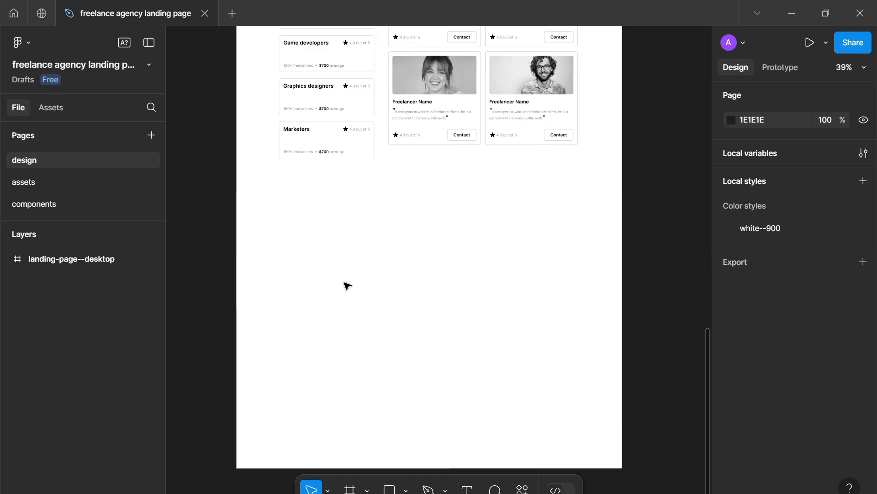
{"action": "key", "text": "r"}
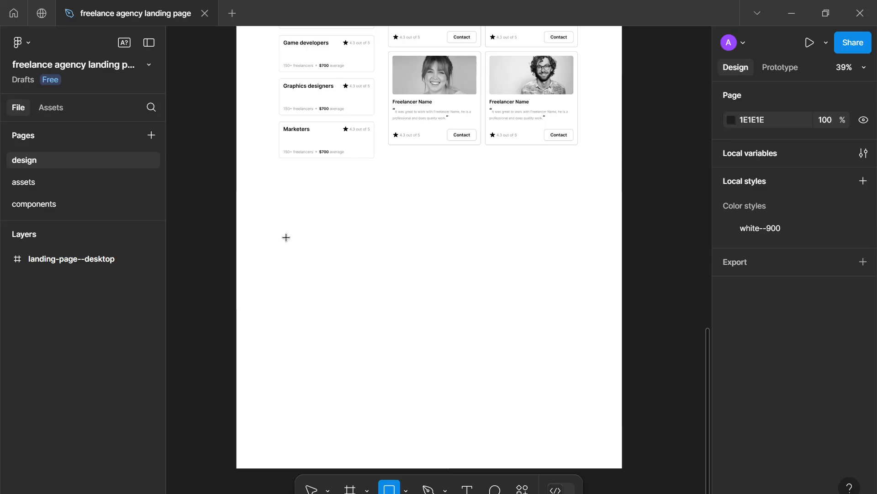
{"action": "mouse_move", "coordinate": [338, 252]}
{"action": "left_mouse_down"}
{"action": "mouse_move", "coordinate": [287, 237]}
{"action": "mouse_move", "coordinate": [308, 274]}
{"action": "left_mouse_up"}
{"action": "key", "text": "ctrl+d"}
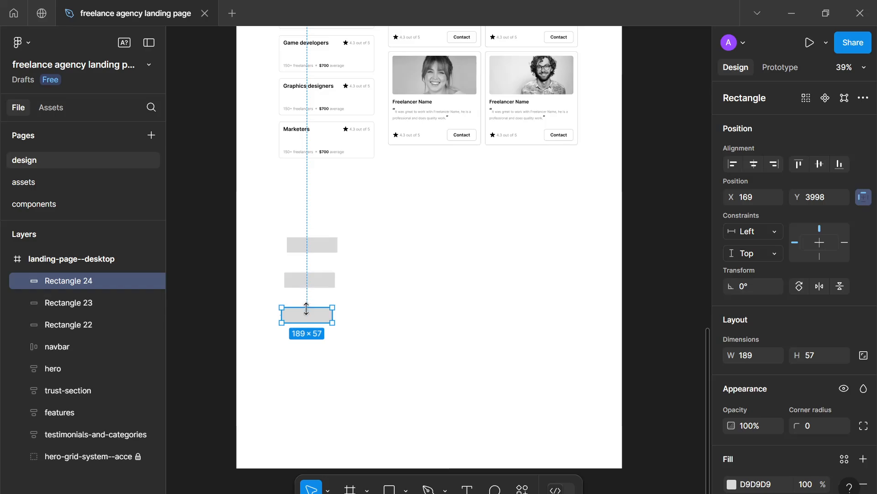
{"action": "key", "text": "ctrl+d"}
Duplicate the column of placeholder rectangles sideways to form four columns, and delete all the rectangles.
{"action": "left_click_drag", "start_coordinate": [324, 380], "coordinate": [315, 238]}
{"action": "key", "text": "ctrl+d"}
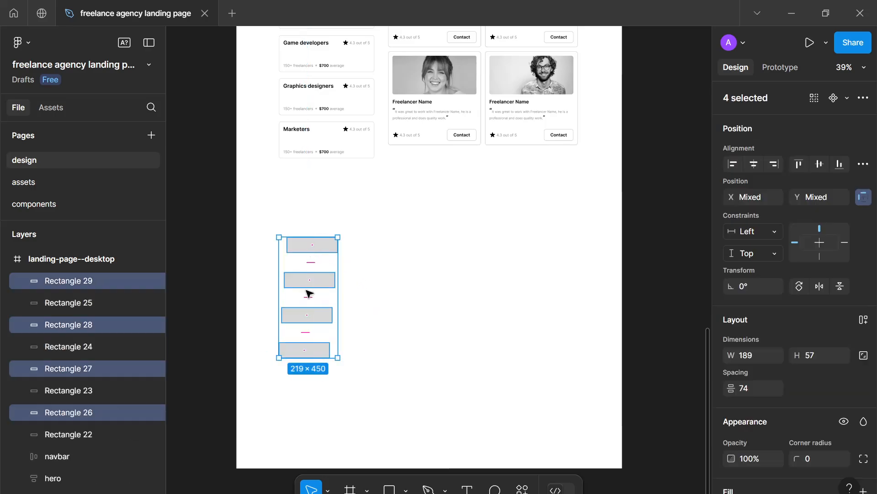
{"action": "left_click_drag", "start_coordinate": [307, 287], "coordinate": [383, 295]}
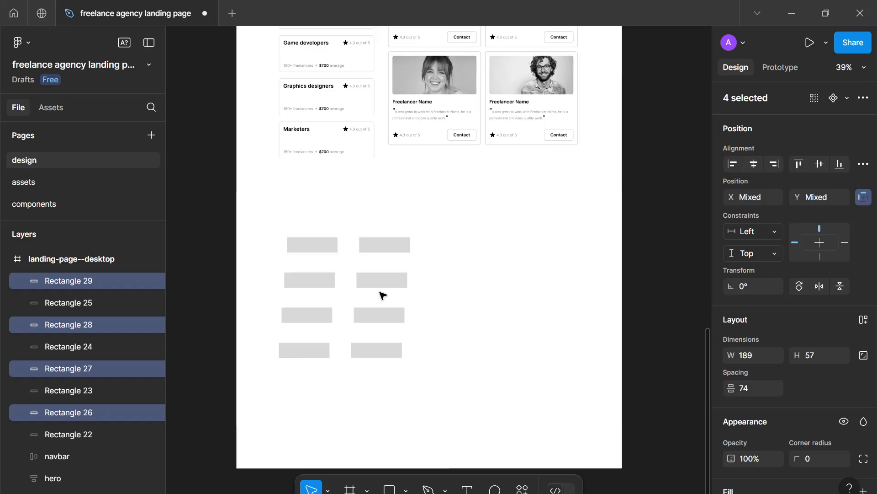
{"action": "key", "text": "ctrl+d"}
{"action": "key", "text": "ctrl+d"}
{"action": "left_click_drag", "start_coordinate": [562, 375], "coordinate": [309, 230]}
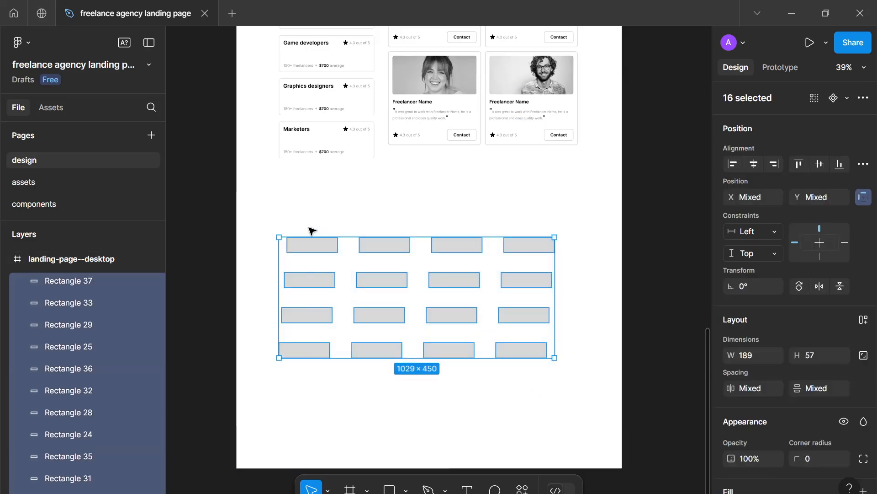
{"action": "key", "text": "Delete"}
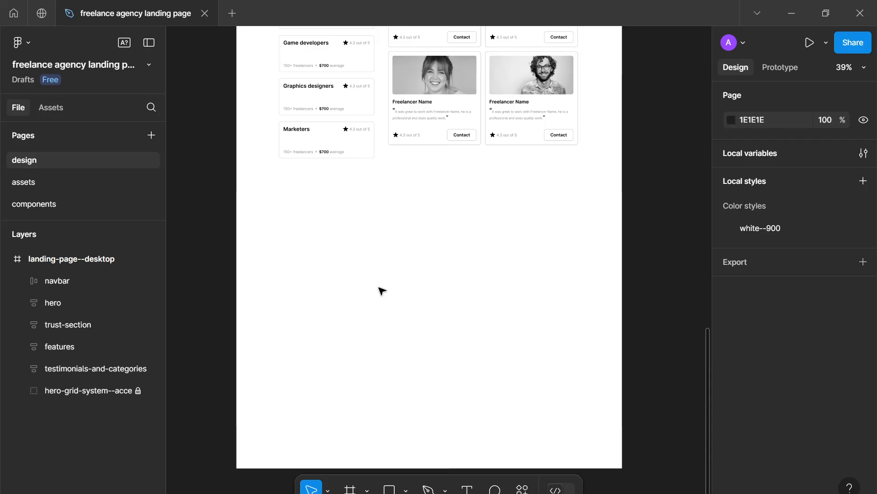
Examine the whole landing page layout and the empty space below the talent section.
{"action": "scroll", "coordinate": [382, 291], "scroll_direction": "down", "scroll_amount": 5}
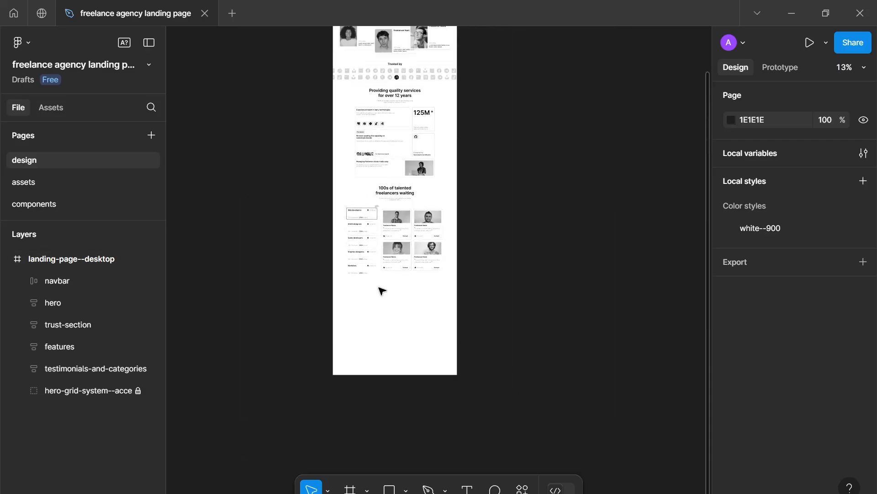
{"action": "scroll", "coordinate": [382, 291], "scroll_direction": "up", "scroll_amount": 3}
{"action": "scroll", "coordinate": [382, 291], "scroll_direction": "down", "scroll_amount": 3}
{"action": "scroll", "coordinate": [382, 290], "scroll_direction": "up", "scroll_amount": 2}
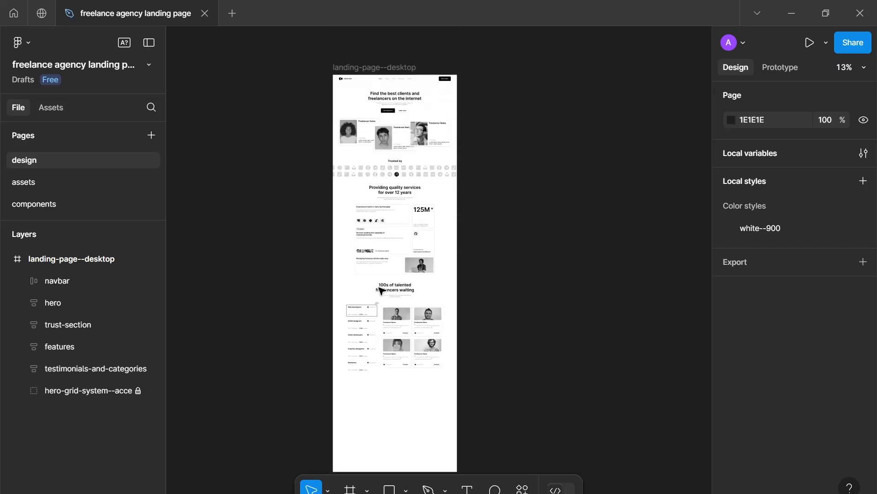
{"action": "scroll", "coordinate": [379, 289], "scroll_direction": "down", "scroll_amount": 2}
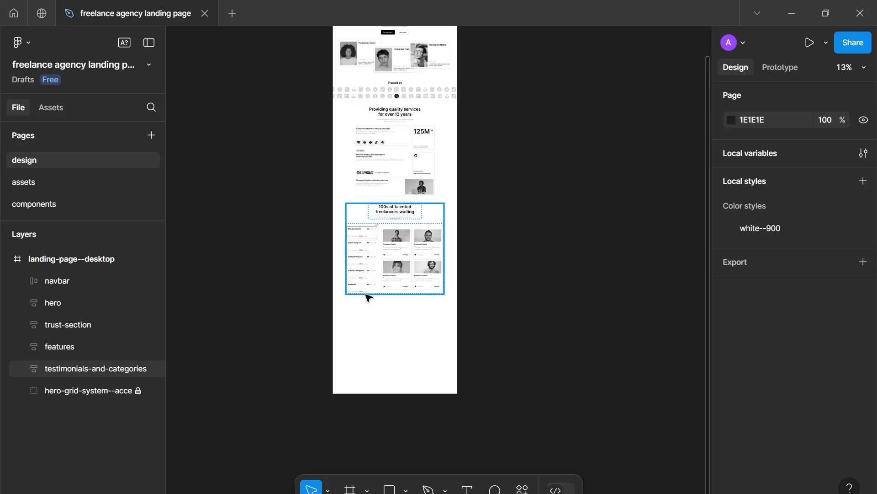
{"action": "scroll", "coordinate": [373, 314], "scroll_direction": "up", "scroll_amount": 4}
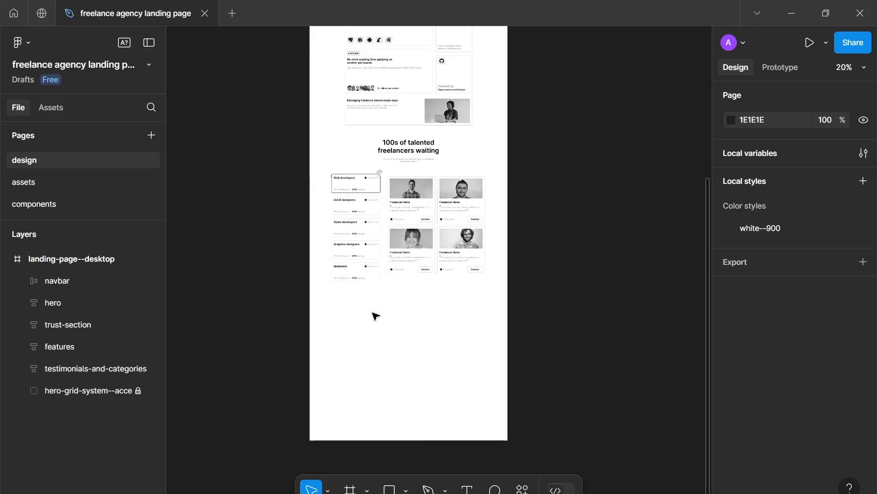
{"action": "scroll", "coordinate": [374, 315], "scroll_direction": "up", "scroll_amount": 4}
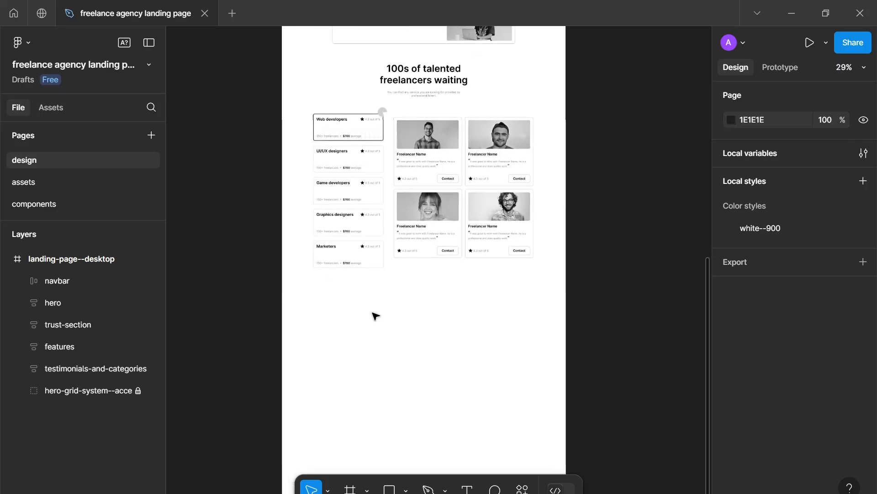
{"action": "scroll", "coordinate": [383, 314], "scroll_direction": "up", "scroll_amount": 3}
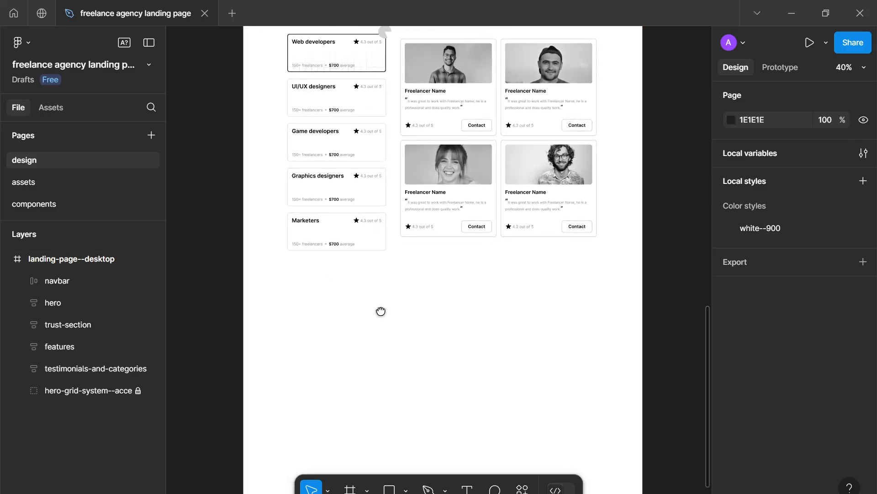
{"action": "left_click_drag", "start_coordinate": [380, 309], "coordinate": [428, 270]}
{"action": "scroll", "coordinate": [380, 297], "scroll_direction": "up", "scroll_amount": 1}
{"action": "scroll", "coordinate": [378, 272], "scroll_direction": "up", "scroll_amount": 2}
{"action": "scroll", "coordinate": [430, 287], "scroll_direction": "up", "scroll_amount": 1}
{"action": "scroll", "coordinate": [431, 276], "scroll_direction": "up", "scroll_amount": 1}
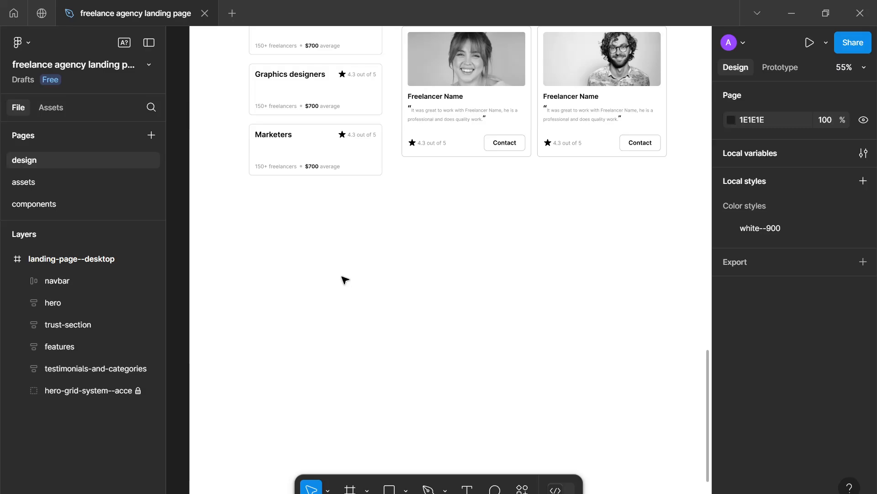
{"action": "key", "text": "t"}
{"action": "key", "text": "v"}
Copy the identity frame with the ClientFinder logo and name from the landing page's navbar.
{"action": "scroll", "coordinate": [350, 274], "scroll_direction": "down", "scroll_amount": 5}
{"action": "scroll", "coordinate": [352, 270], "scroll_direction": "up", "scroll_amount": 4}
{"action": "scroll", "coordinate": [333, 202], "scroll_direction": "up", "scroll_amount": 5}
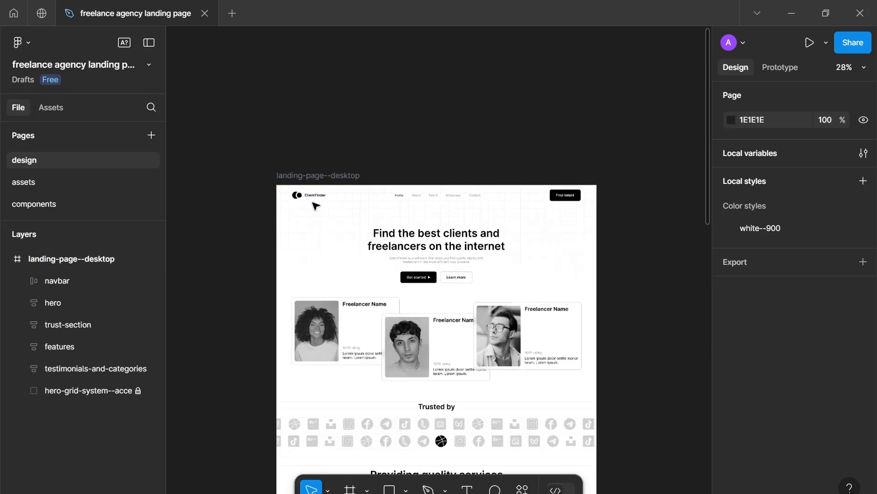
{"action": "left_click", "coordinate": [303, 192]}
{"action": "left_click", "coordinate": [303, 192]}
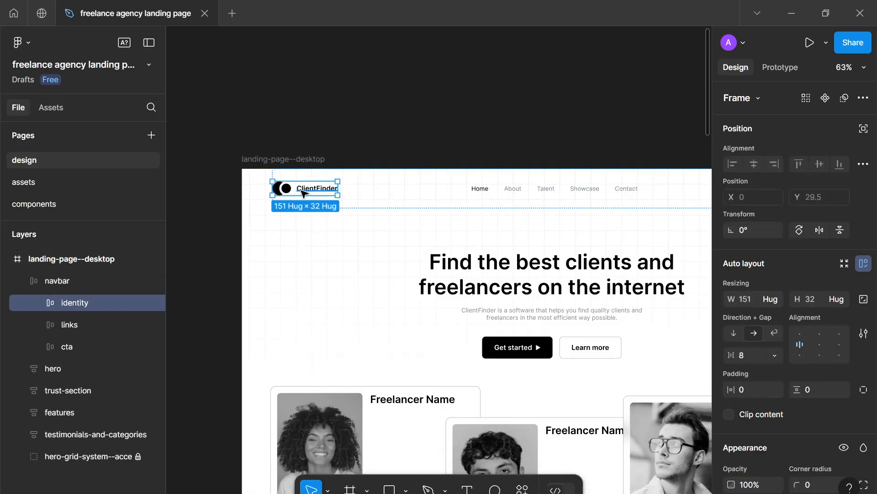
Paste the copied identity frame and place it in the empty area below the talent section, at about X 670, Y 3902.
{"action": "scroll", "coordinate": [314, 218], "scroll_direction": "down", "scroll_amount": 8}
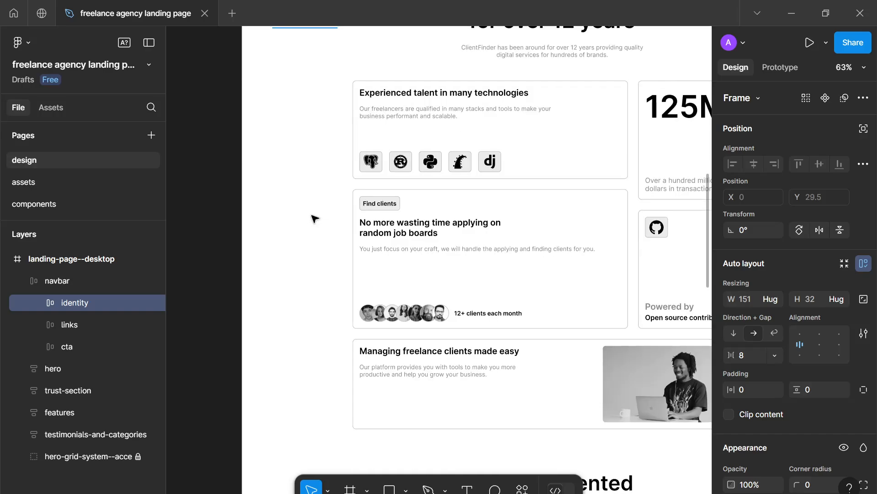
{"action": "scroll", "coordinate": [314, 219], "scroll_direction": "down", "scroll_amount": 4}
{"action": "scroll", "coordinate": [315, 219], "scroll_direction": "down", "scroll_amount": 3}
{"action": "key", "text": "Escape"}
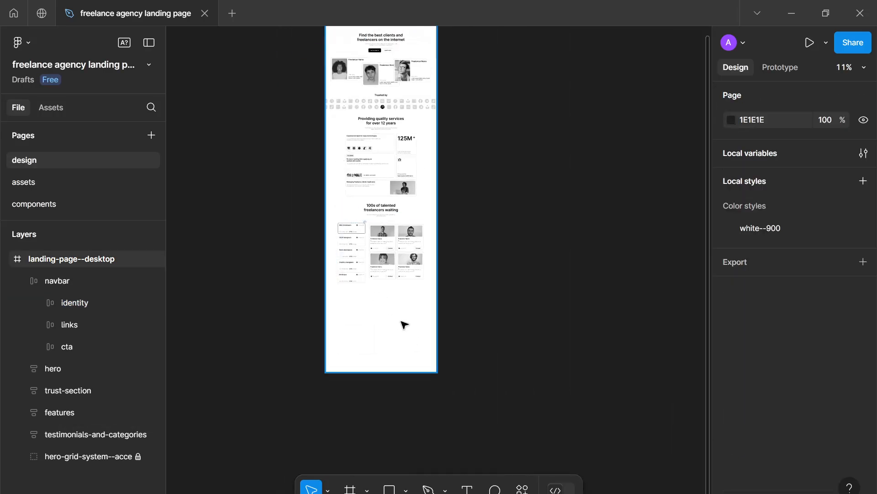
{"action": "key", "text": "ctrl+v"}
{"action": "scroll", "coordinate": [441, 271], "scroll_direction": "up", "scroll_amount": 5}
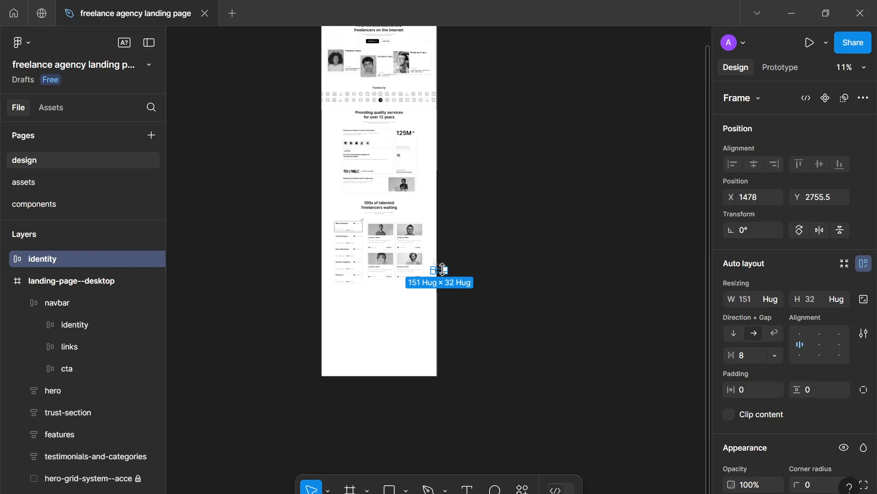
{"action": "left_click_drag", "start_coordinate": [423, 260], "coordinate": [418, 184]}
{"action": "scroll", "coordinate": [397, 217], "scroll_direction": "up", "scroll_amount": 3}
{"action": "left_click_drag", "start_coordinate": [396, 217], "coordinate": [476, 180]}
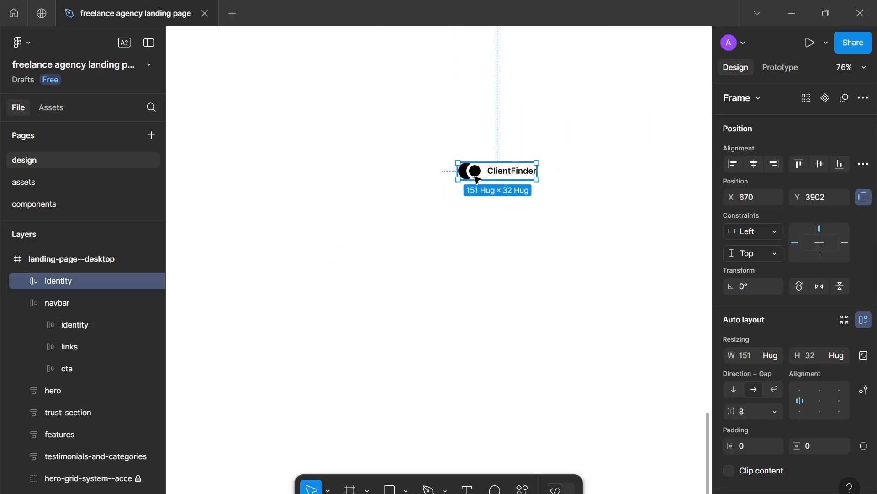
Try to enlarge the pasted logo group by increasing its height without locking its proportions.
{"action": "left_click", "coordinate": [476, 178]}
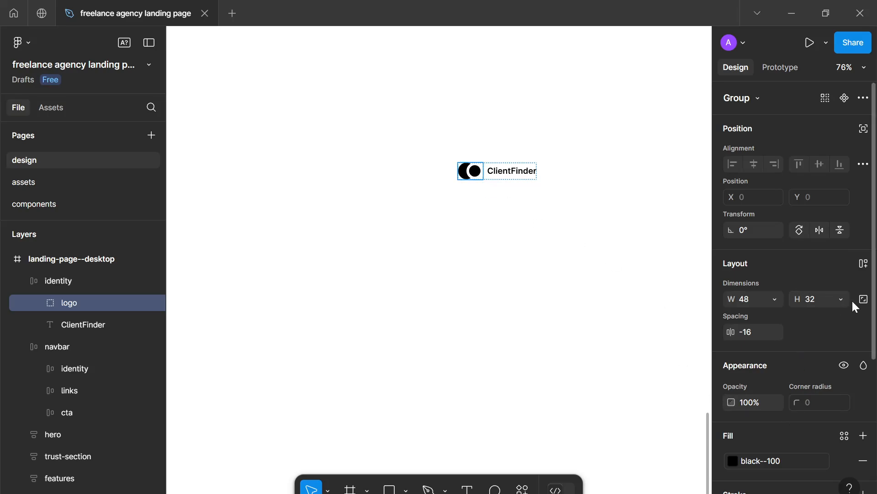
{"action": "key", "text": "Up"}
{"action": "key", "text": "Up"}
{"action": "key", "text": "Up"}
{"action": "key", "text": "Up"}
{"action": "key", "text": "Up"}
{"action": "key", "text": "Up"}
{"action": "key", "text": "Up"}
{"action": "key", "text": "Up"}
{"action": "key", "text": "Up"}
{"action": "key", "text": "Up"}
{"action": "key", "text": "Up"}
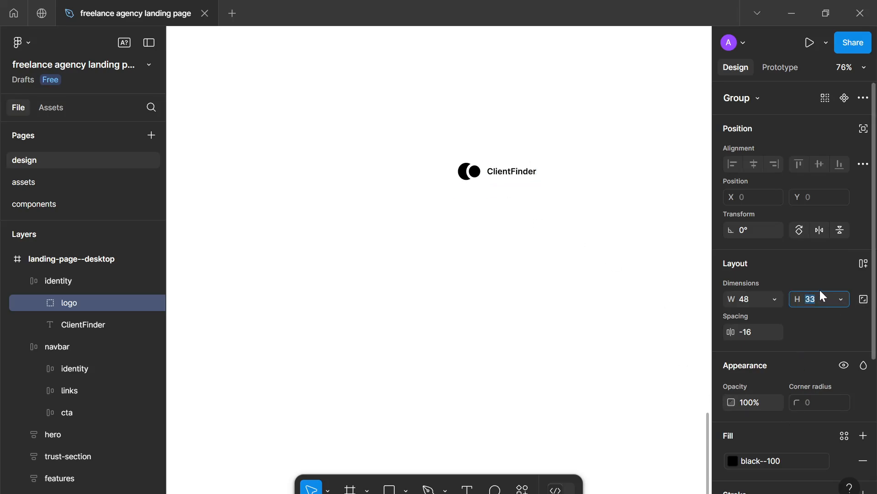
{"action": "key", "text": "ctrl+z"}
Lock the pasted logo group's aspect ratio and set its height to 64.
{"action": "left_click", "coordinate": [864, 299]}
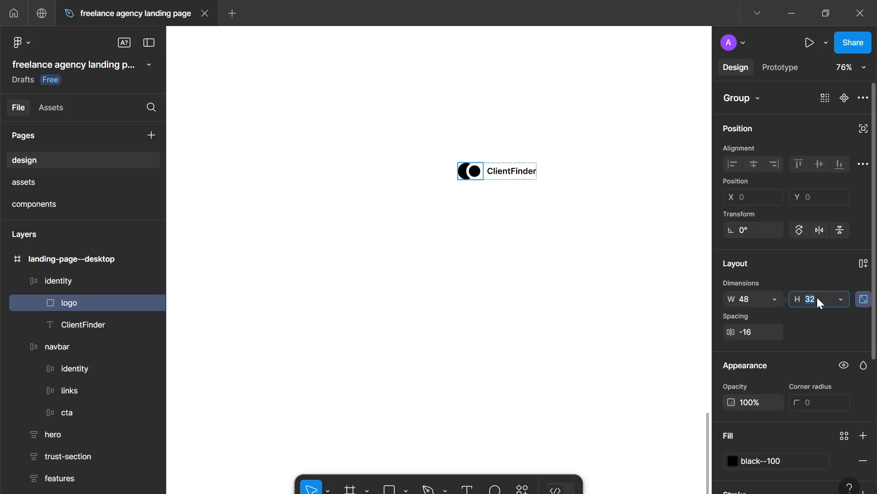
{"action": "key", "text": "Up"}
{"action": "key", "text": "Up"}
{"action": "key", "text": "Up"}
{"action": "key", "text": "Up"}
{"action": "key", "text": "Up"}
{"action": "key", "text": "Up"}
{"action": "key", "text": "Up"}
{"action": "key", "text": "Up"}
{"action": "key", "text": "Up"}
{"action": "key", "text": "Up"}
{"action": "key", "text": "Up"}
{"action": "key", "text": "Up"}
{"action": "key", "text": "Up"}
{"action": "key", "text": "Up"}
{"action": "key", "text": "Up"}
{"action": "key", "text": "Up"}
{"action": "key", "text": "Up"}
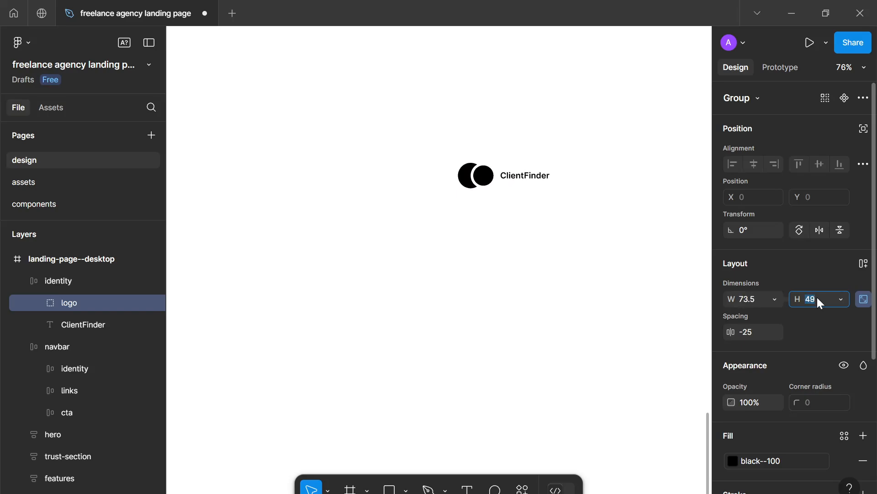
{"action": "key", "text": "Up"}
{"action": "key", "text": "Up"}
{"action": "key", "text": "Up"}
{"action": "key", "text": "Up"}
{"action": "type", "text": "64"}
{"action": "key", "text": "Return"}
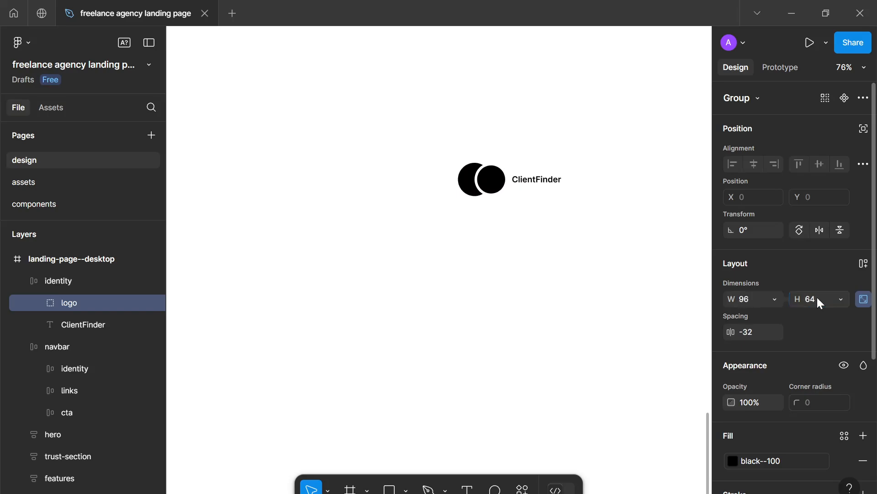
Set the font size of the ClientFinder text beside the enlarged logo to 32.
{"action": "left_click", "coordinate": [556, 184]}
{"action": "scroll", "coordinate": [772, 372], "scroll_direction": "down", "scroll_amount": 3}
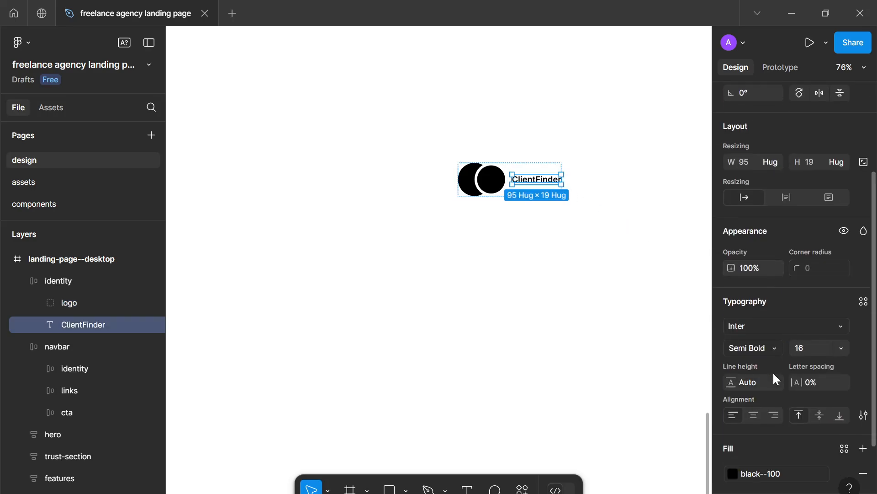
{"action": "left_click", "coordinate": [813, 350]}
{"action": "type", "text": "32"}
{"action": "key", "text": "Return"}
{"action": "left_click", "coordinate": [551, 350]}
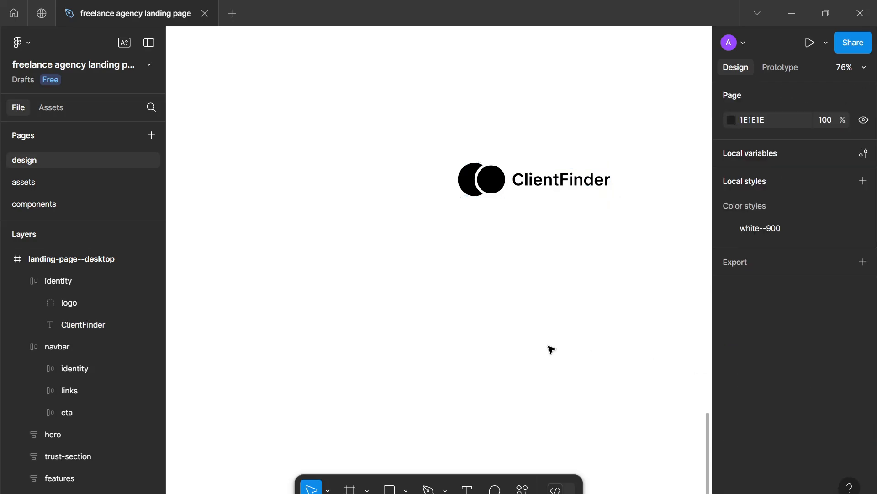
Move the enlarged identity frame up and left to about X 596, Y 3719, and activate the Text tool.
{"action": "scroll", "coordinate": [552, 350], "scroll_direction": "down", "scroll_amount": 5}
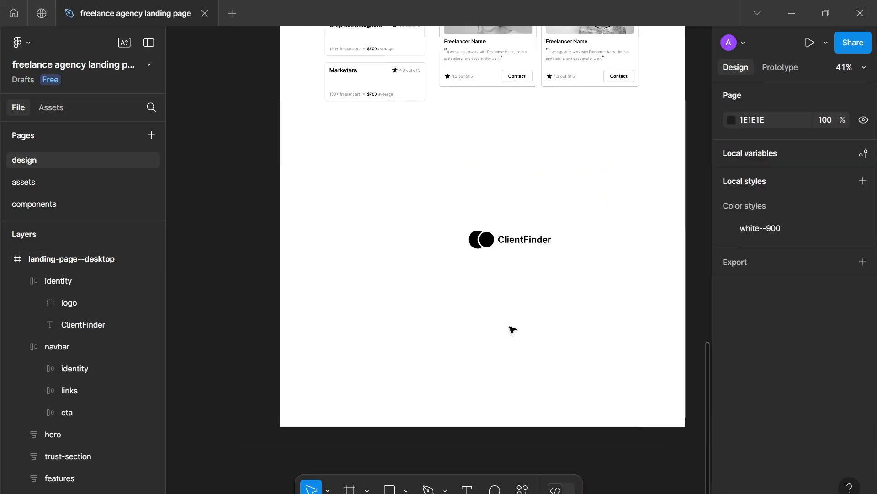
{"action": "scroll", "coordinate": [512, 329], "scroll_direction": "up", "scroll_amount": 2}
{"action": "scroll", "coordinate": [512, 347], "scroll_direction": "up", "scroll_amount": 2}
{"action": "left_click", "coordinate": [504, 281]}
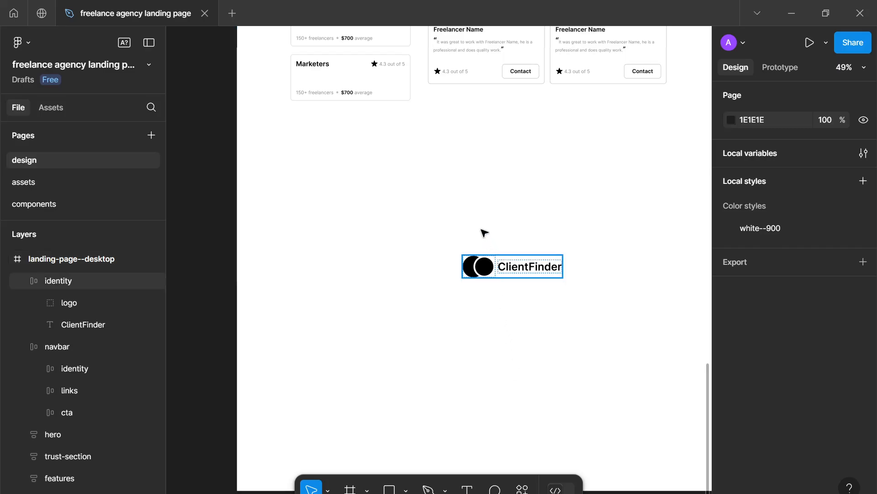
{"action": "left_click_drag", "start_coordinate": [484, 272], "coordinate": [433, 217]}
{"action": "key", "text": "t"}
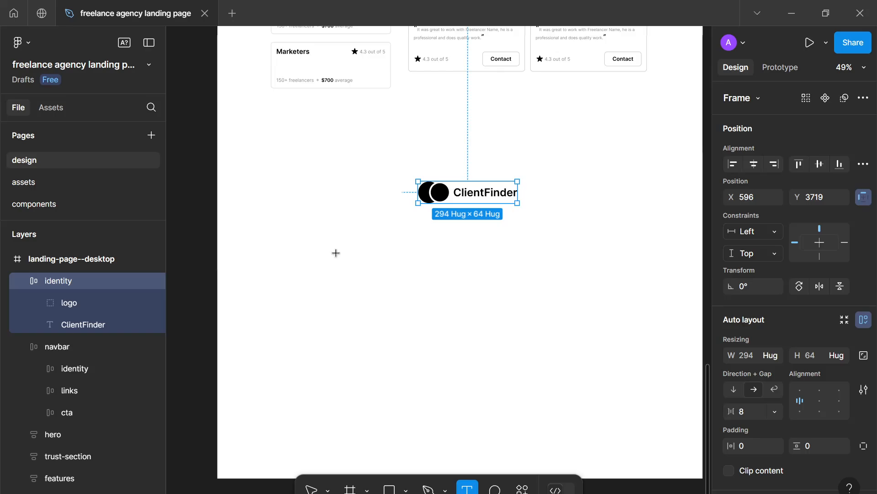
Examine the landing page from the hero down to the new logo and the empty space below it.
{"action": "scroll", "coordinate": [334, 258], "scroll_direction": "down", "scroll_amount": 5}
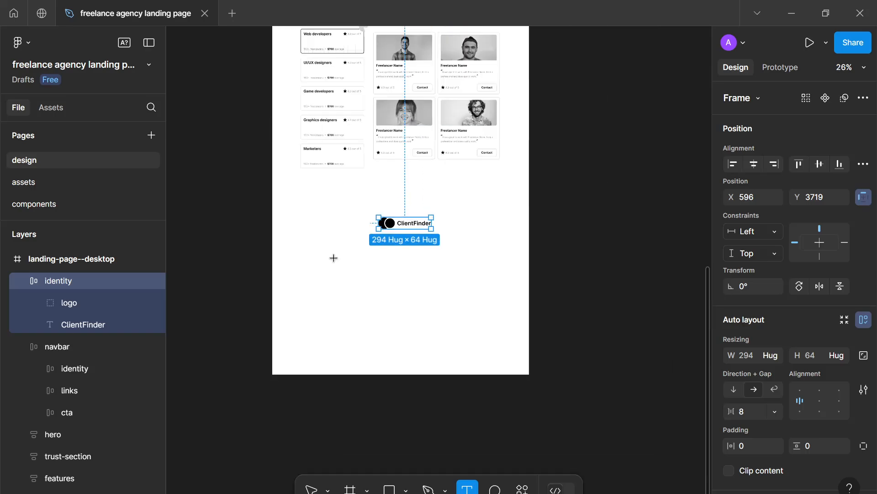
{"action": "scroll", "coordinate": [334, 258], "scroll_direction": "up", "scroll_amount": 10}
{"action": "scroll", "coordinate": [333, 257], "scroll_direction": "down", "scroll_amount": 5}
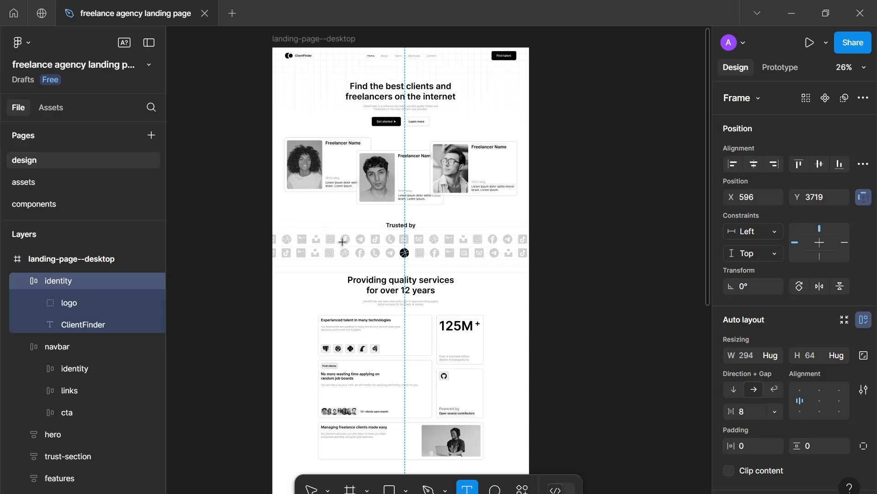
{"action": "scroll", "coordinate": [343, 242], "scroll_direction": "down", "scroll_amount": 2}
{"action": "scroll", "coordinate": [378, 341], "scroll_direction": "down", "scroll_amount": 6}
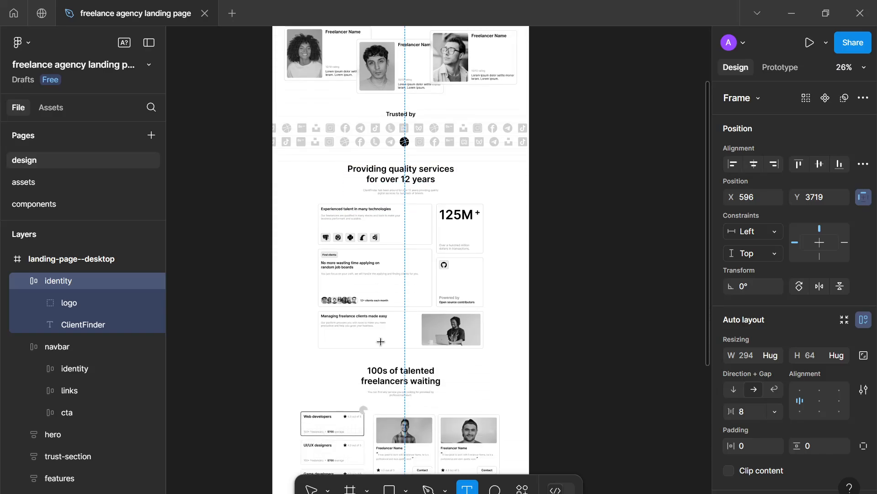
{"action": "scroll", "coordinate": [387, 333], "scroll_direction": "down", "scroll_amount": 3}
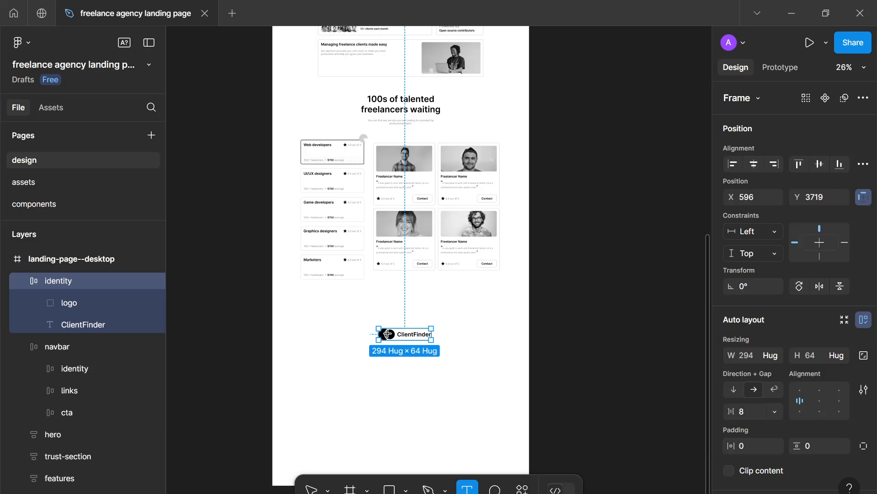
{"action": "scroll", "coordinate": [376, 358], "scroll_direction": "up", "scroll_amount": 5}
{"action": "scroll", "coordinate": [377, 359], "scroll_direction": "down", "scroll_amount": 1}
{"action": "left_click_drag", "start_coordinate": [376, 358], "coordinate": [404, 298]}
{"action": "scroll", "coordinate": [388, 301], "scroll_direction": "down", "scroll_amount": 2}
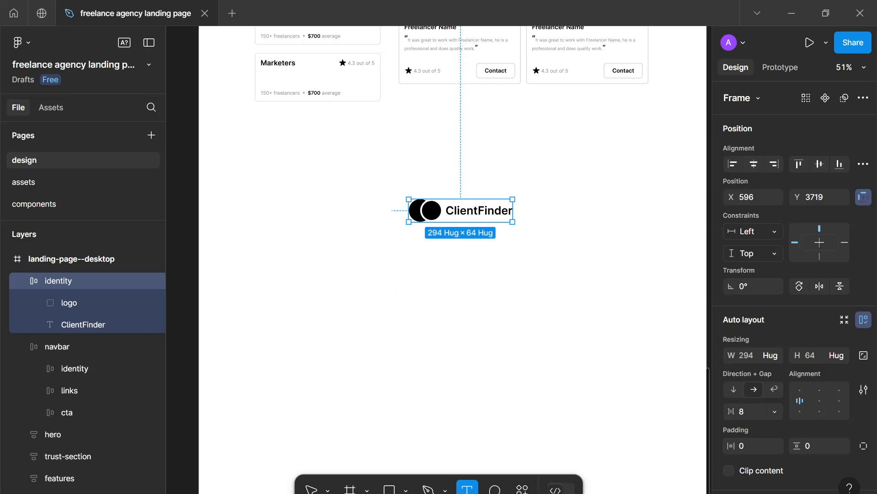
Add the text "What are you waiting for, let's go!" below the ClientFinder logo.
{"action": "left_click", "coordinate": [319, 297]}
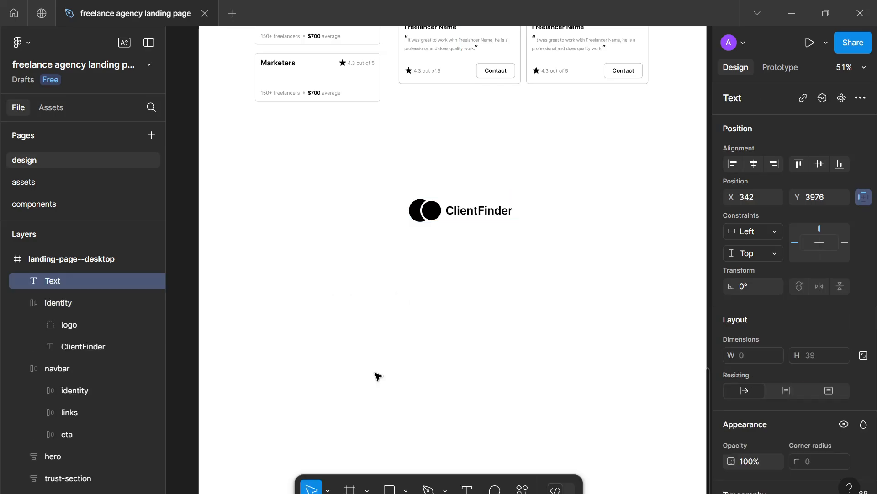
{"action": "type", "text": "WHA"}
{"action": "key", "text": "BackSpace"}
{"action": "key", "text": "BackSpace"}
{"action": "key", "text": "BackSpace"}
{"action": "type", "text": "Wha"}
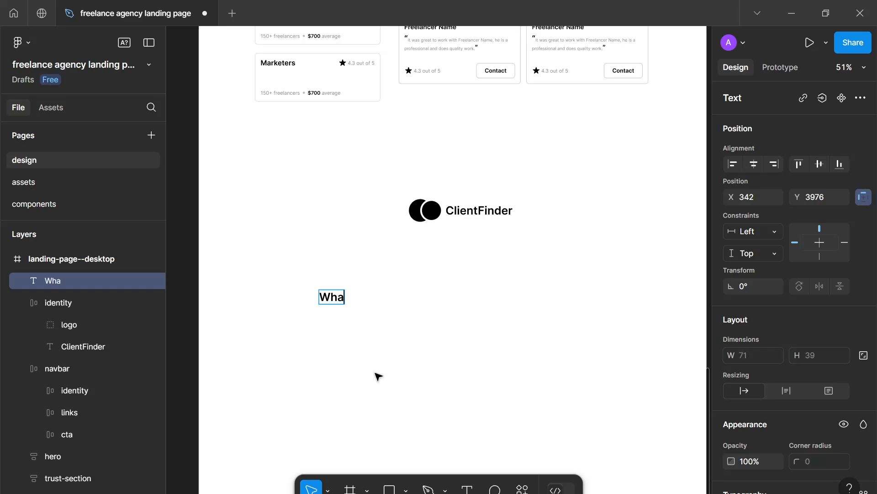
{"action": "type", "text": "t are yoh"}
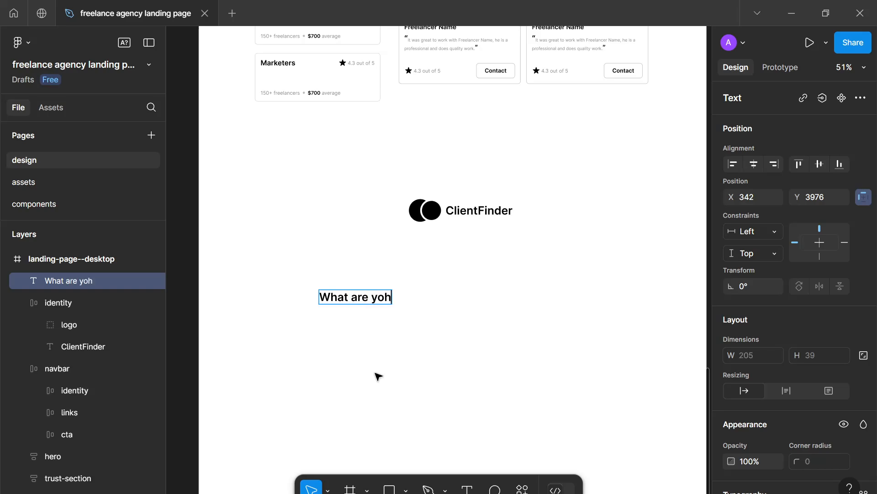
{"action": "key", "text": "BackSpace"}
{"action": "type", "text": "u wai"}
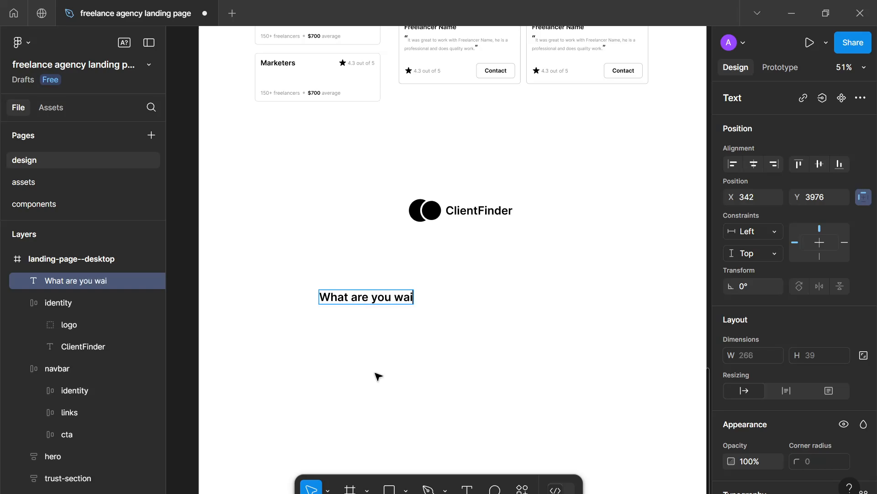
{"action": "type", "text": "ting for,"}
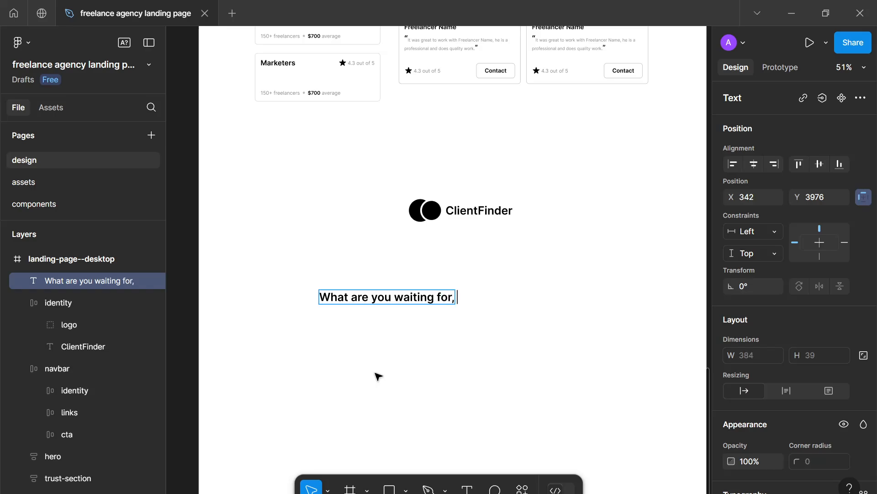
{"action": "type", "text": " let's"}
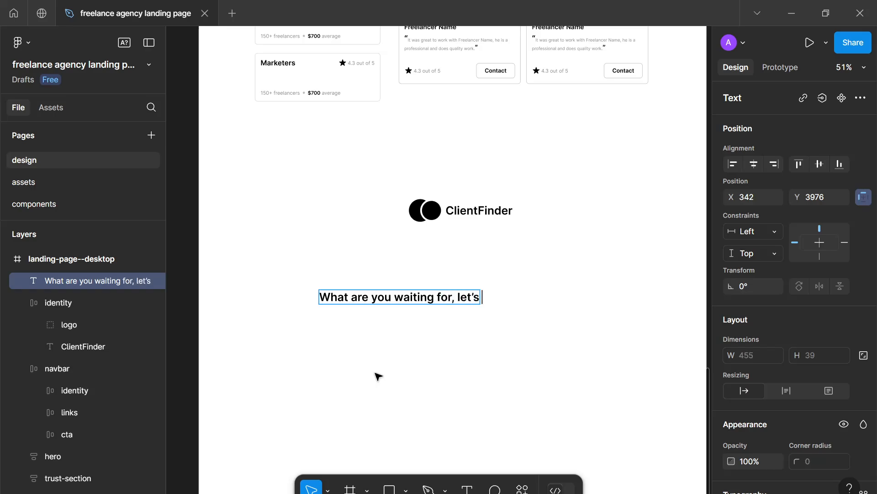
{"action": "type", "text": " go!"}
{"action": "key", "text": "Escape"}
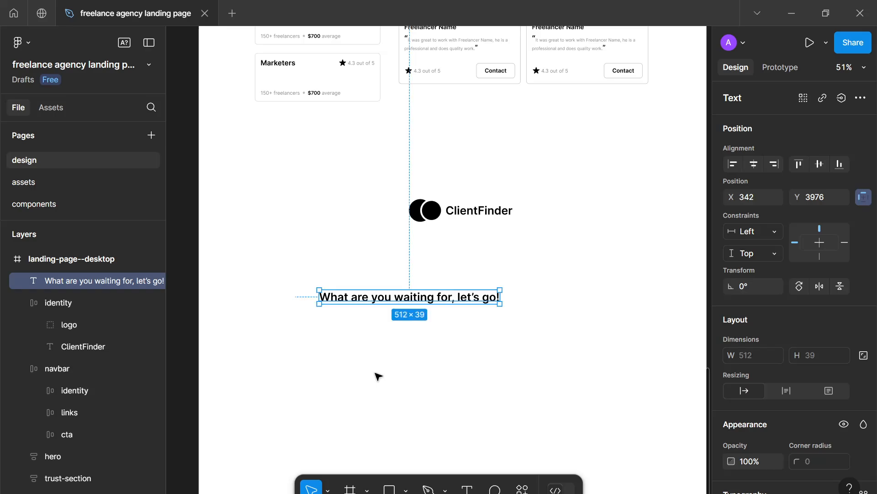
Reduce the font size of the ClientFinder text above the new heading to 24.
{"action": "scroll", "coordinate": [361, 365], "scroll_direction": "down", "scroll_amount": 5}
{"action": "scroll", "coordinate": [344, 355], "scroll_direction": "up", "scroll_amount": 4}
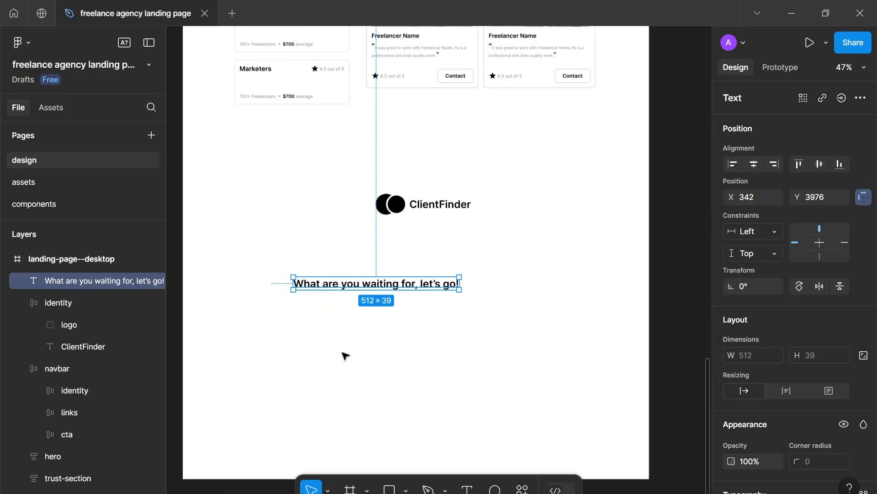
{"action": "left_click", "coordinate": [452, 202]}
{"action": "left_click", "coordinate": [451, 202]}
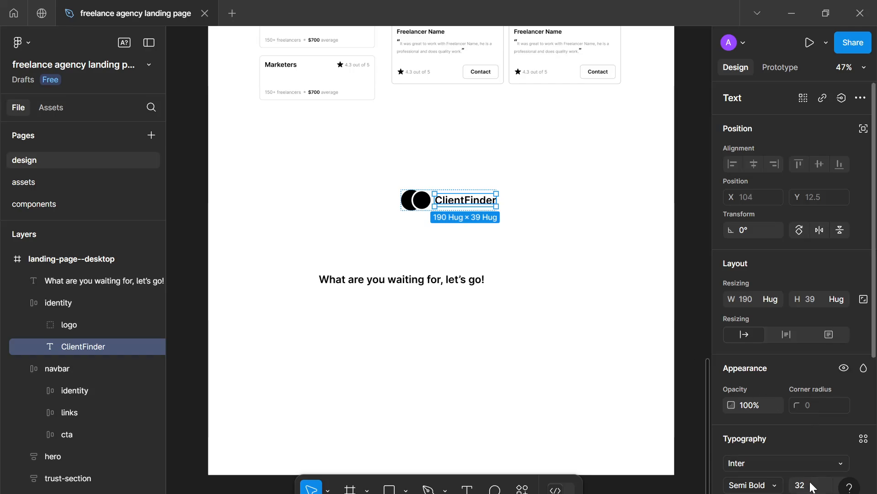
{"action": "type", "text": "24"}
{"action": "key", "text": "Return"}
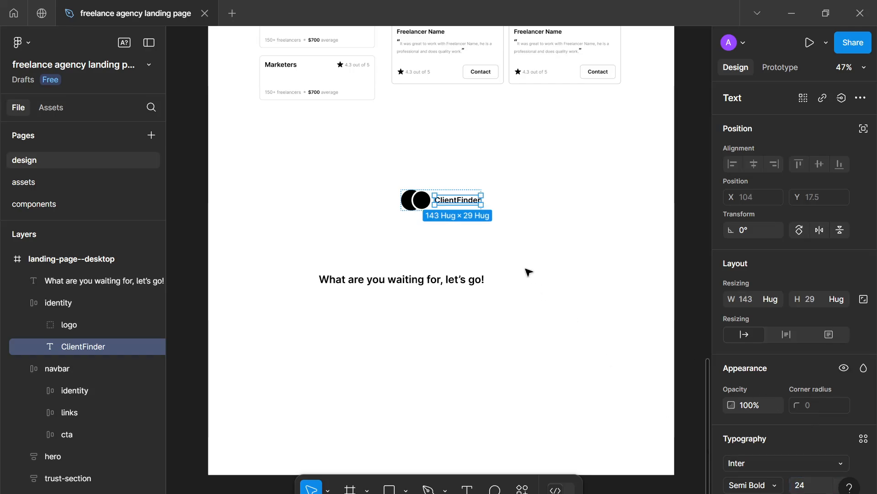
Set the height of the logo group above the heading to 40 with its proportions locked.
{"action": "left_click", "coordinate": [425, 205]}
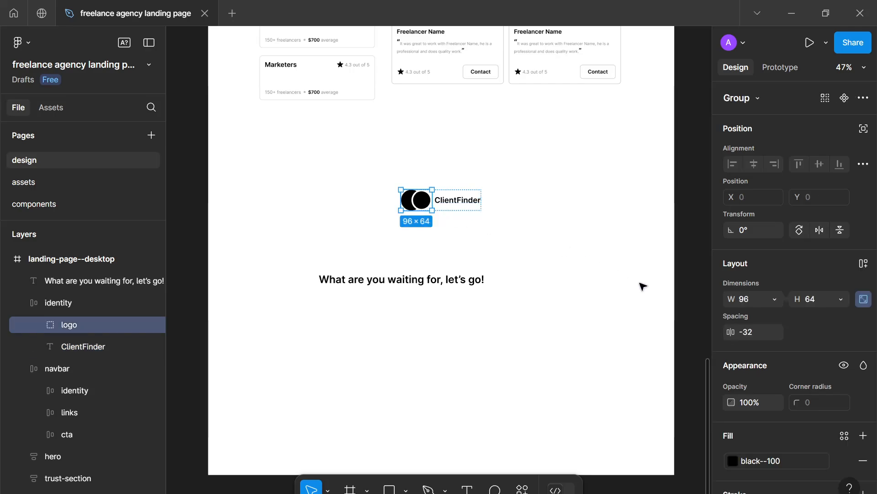
{"action": "left_click", "coordinate": [813, 302]}
{"action": "type", "text": "40"}
{"action": "key", "text": "Return"}
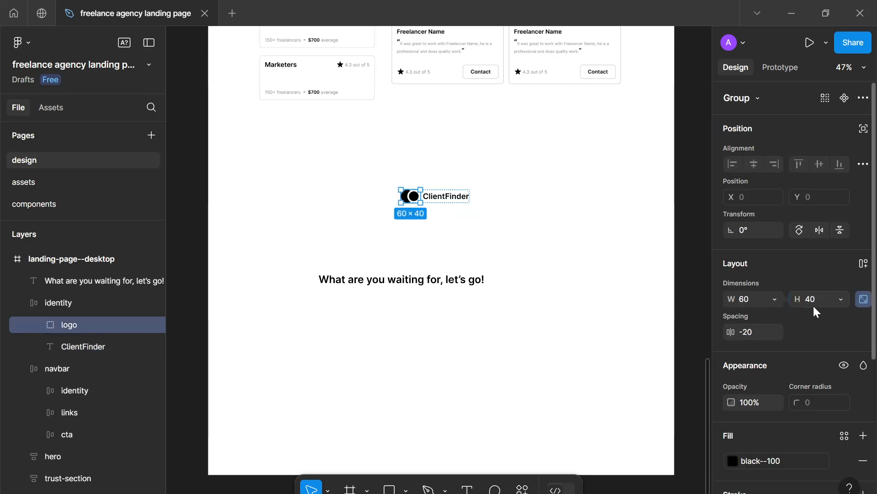
Move the ClientFinder identity frame slightly down and right, and place the heading close beneath it near the page's horizontal centre.
{"action": "left_click", "coordinate": [450, 205]}
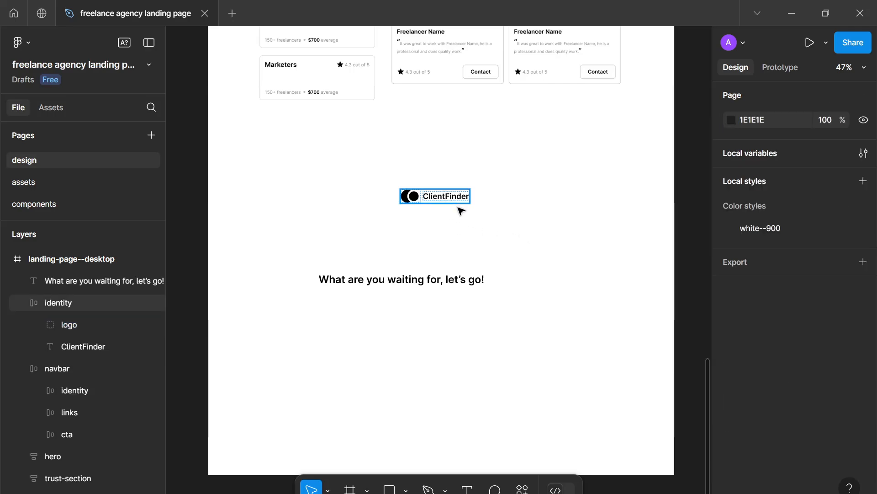
{"action": "left_click_drag", "start_coordinate": [450, 205], "coordinate": [462, 217]}
{"action": "left_click", "coordinate": [468, 275]}
{"action": "left_click_drag", "start_coordinate": [468, 275], "coordinate": [519, 239]}
{"action": "scroll", "coordinate": [779, 393], "scroll_direction": "down", "scroll_amount": 5}
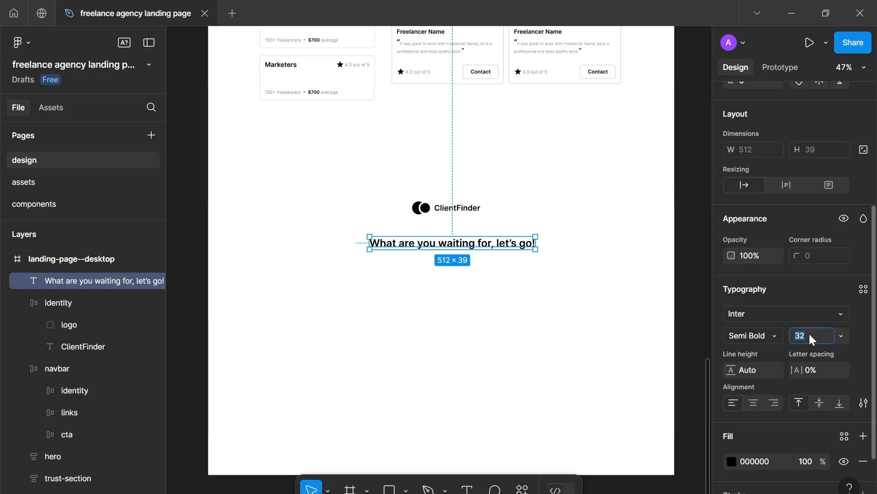
Set the heading's font size to 64 and centre-align it in a text box narrowed enough to wrap onto two lines.
{"action": "type", "text": "64"}
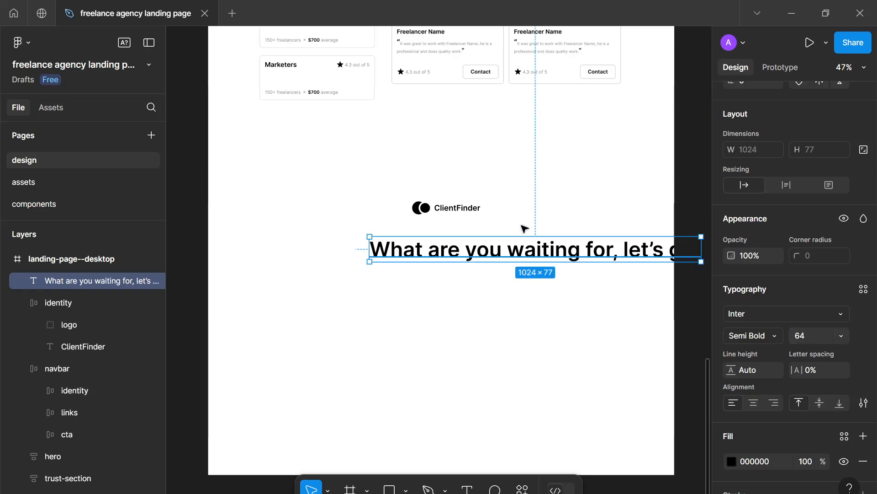
{"action": "left_click_drag", "start_coordinate": [453, 253], "coordinate": [418, 260]}
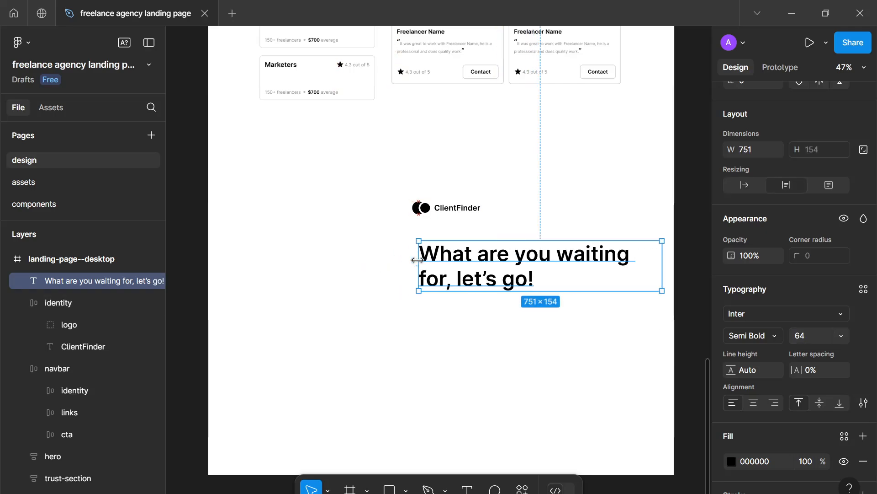
{"action": "left_click", "coordinate": [754, 402]}
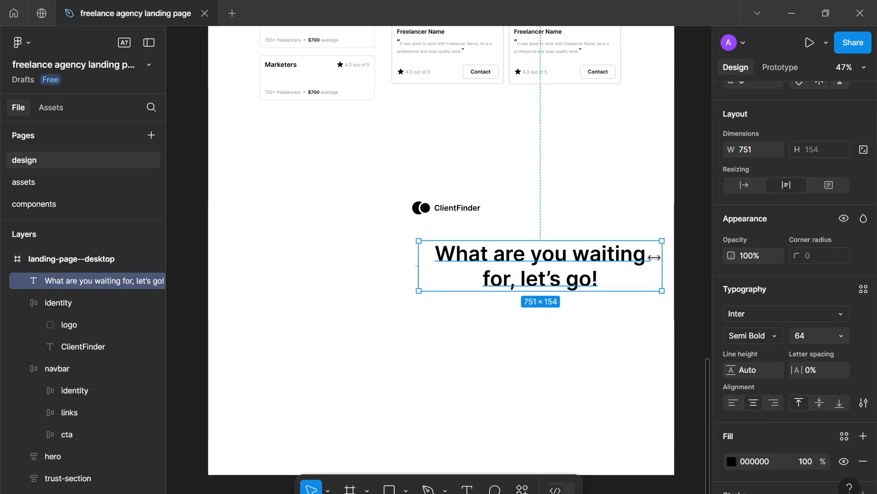
Narrow the heading's text box to about 664 wide and move it back beneath the ClientFinder logo.
{"action": "left_click_drag", "start_coordinate": [654, 257], "coordinate": [633, 253]}
{"action": "left_click_drag", "start_coordinate": [584, 276], "coordinate": [494, 271]}
{"action": "left_click", "coordinate": [471, 355]}
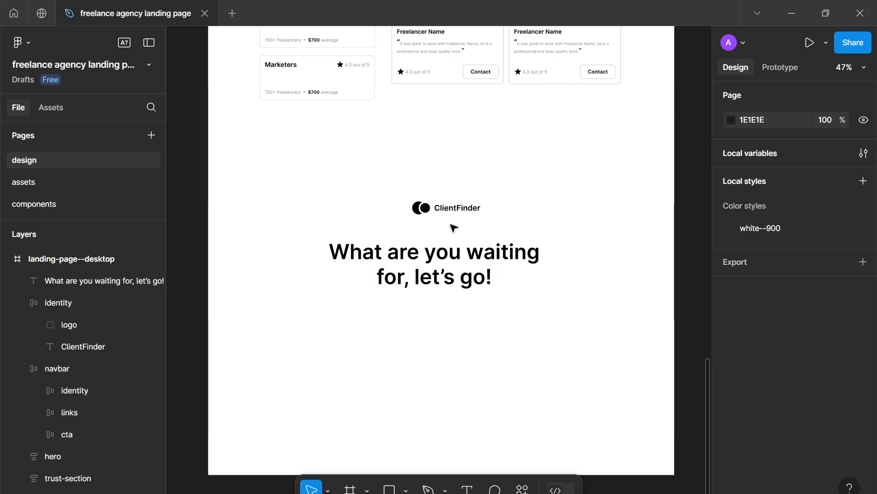
Move the ClientFinder logo and the two-line heading up, closer to the talent section, keeping the logo just above the heading.
{"action": "left_click_drag", "start_coordinate": [439, 208], "coordinate": [432, 163]}
{"action": "left_click_drag", "start_coordinate": [422, 272], "coordinate": [425, 223]}
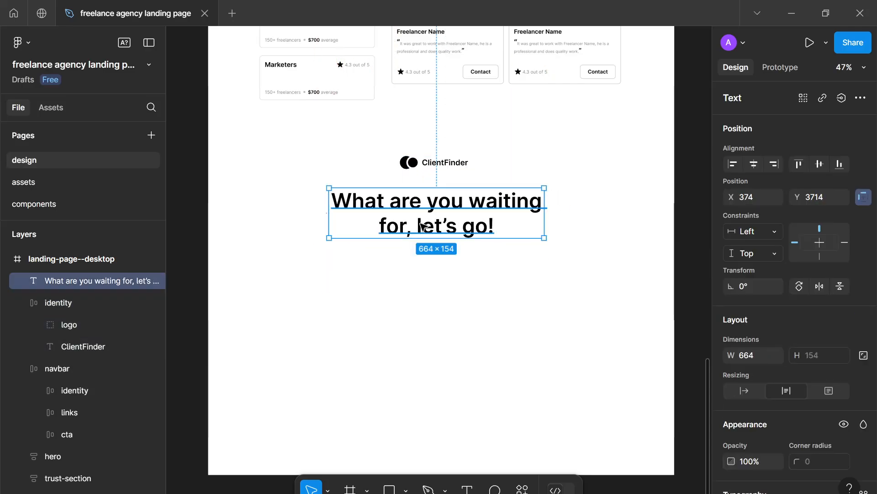
{"action": "scroll", "coordinate": [420, 222], "scroll_direction": "down", "scroll_amount": 1}
{"action": "scroll", "coordinate": [420, 223], "scroll_direction": "up", "scroll_amount": 2}
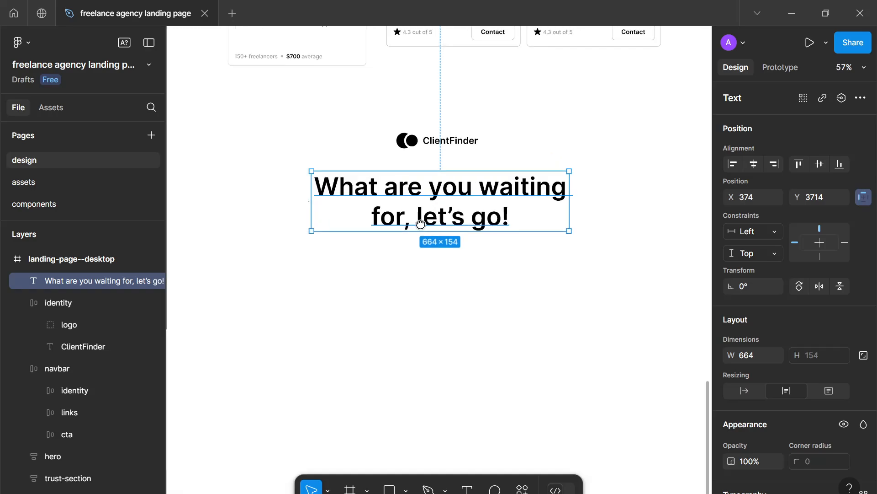
{"action": "left_click_drag", "start_coordinate": [420, 223], "coordinate": [333, 205]}
{"action": "scroll", "coordinate": [414, 206], "scroll_direction": "down", "scroll_amount": 3}
{"action": "mouse_move", "coordinate": [450, 145]}
{"action": "left_mouse_down"}
{"action": "mouse_move", "coordinate": [513, 200]}
{"action": "mouse_move", "coordinate": [447, 131]}
{"action": "left_mouse_up"}
Duplicate the heading into the empty space below it and set the copy's font size to 14.
{"action": "left_click_drag", "start_coordinate": [393, 177], "coordinate": [409, 268]}
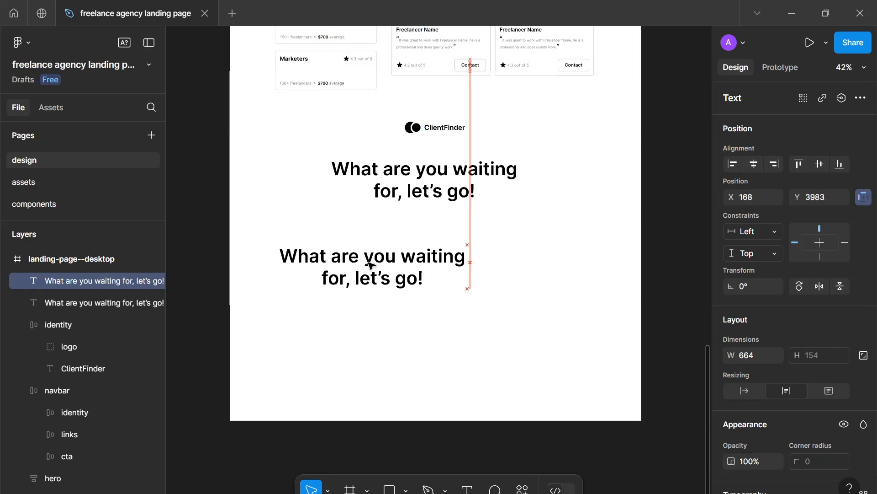
{"action": "scroll", "coordinate": [715, 382], "scroll_direction": "down", "scroll_amount": 2}
{"action": "scroll", "coordinate": [815, 420], "scroll_direction": "down", "scroll_amount": 3}
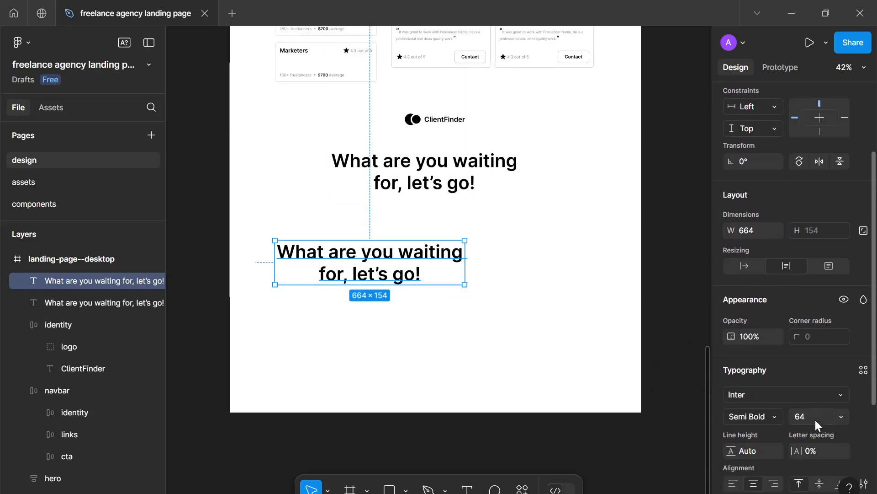
{"action": "left_click", "coordinate": [807, 388]}
{"action": "left_click", "coordinate": [803, 404]}
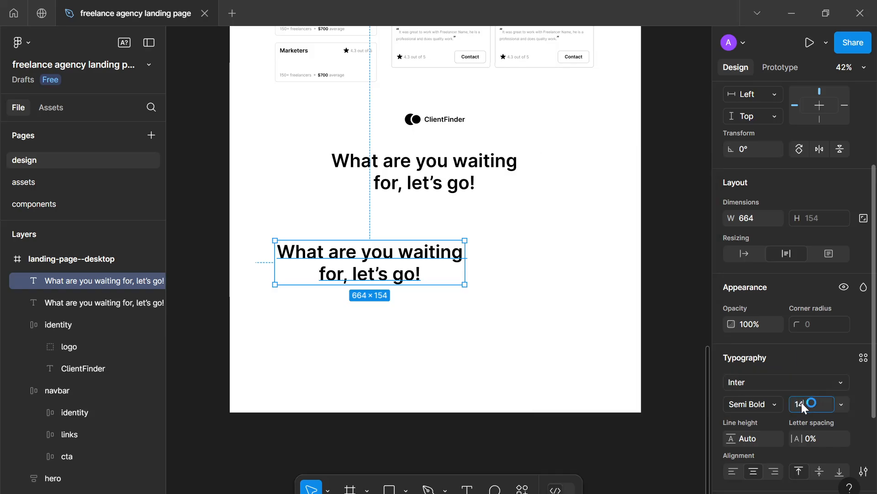
{"action": "type", "text": "14"}
{"action": "key", "text": "Return"}
Set the small text copy's font weight to Regular and its fill to the gray-600 library colour.
{"action": "left_click", "coordinate": [767, 402]}
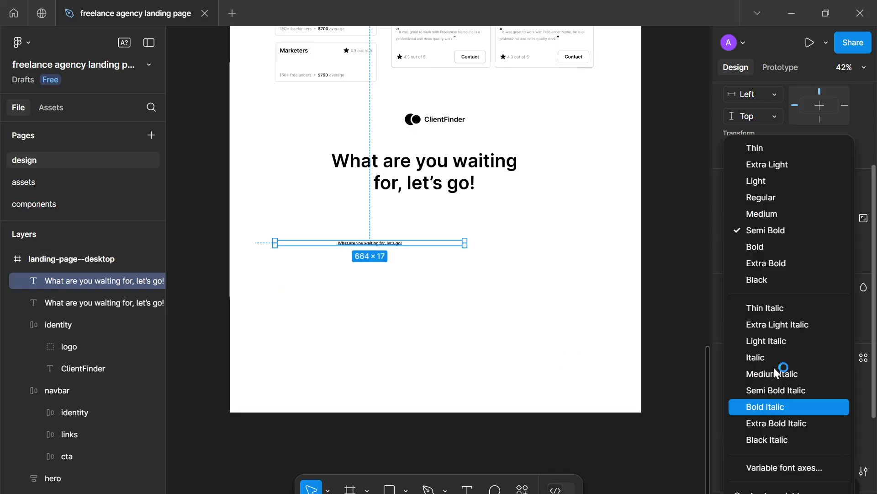
{"action": "left_click", "coordinate": [755, 198]}
{"action": "scroll", "coordinate": [776, 287], "scroll_direction": "down", "scroll_amount": 3}
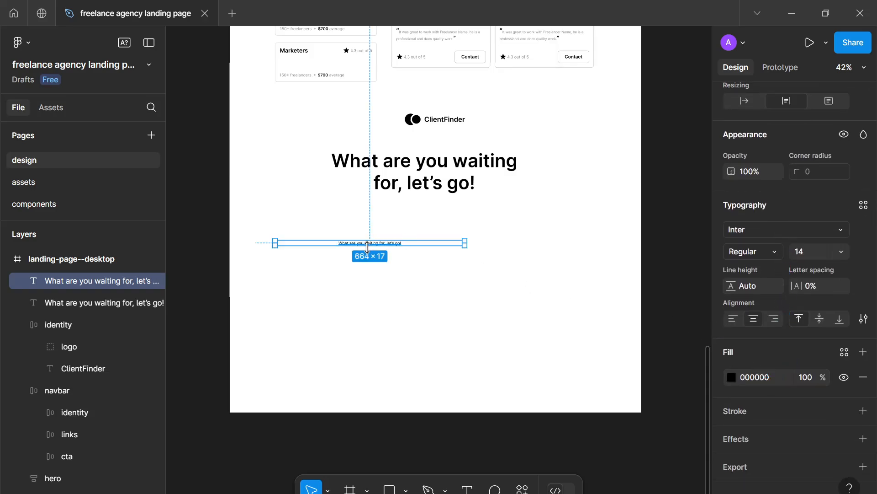
{"action": "scroll", "coordinate": [364, 248], "scroll_direction": "up", "scroll_amount": 5}
{"action": "left_click", "coordinate": [844, 354]}
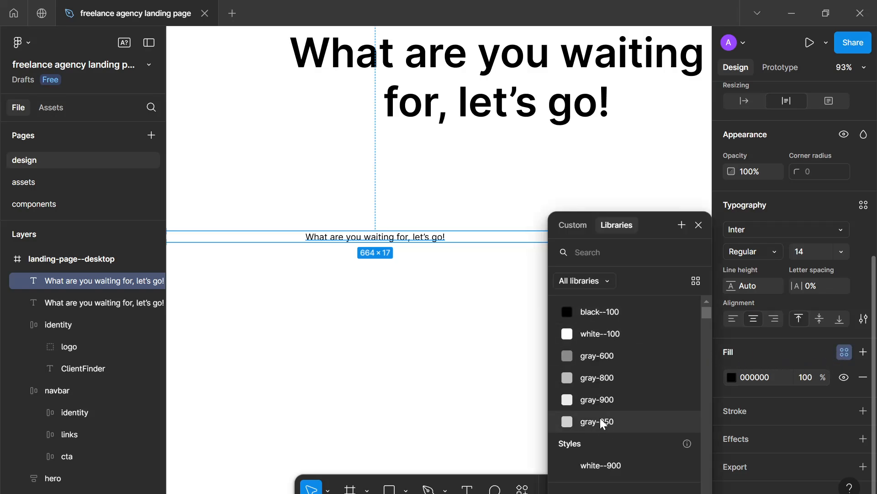
{"action": "left_click", "coordinate": [619, 349]}
Replace the copied text with "Our platform has helped over 3000 businesses, get in contact to take your business to the next level.".
{"action": "left_click_drag", "start_coordinate": [361, 252], "coordinate": [427, 256]}
{"action": "double_click", "coordinate": [425, 243]}
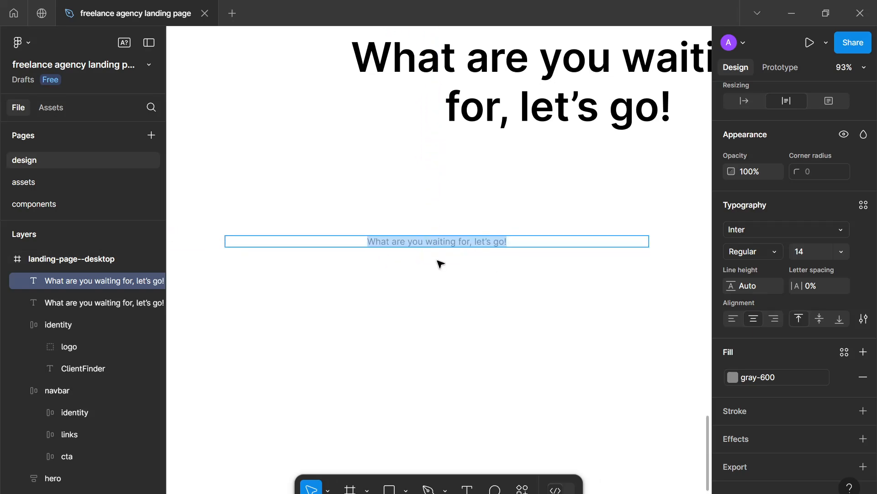
{"action": "scroll", "coordinate": [440, 264], "scroll_direction": "down", "scroll_amount": 4}
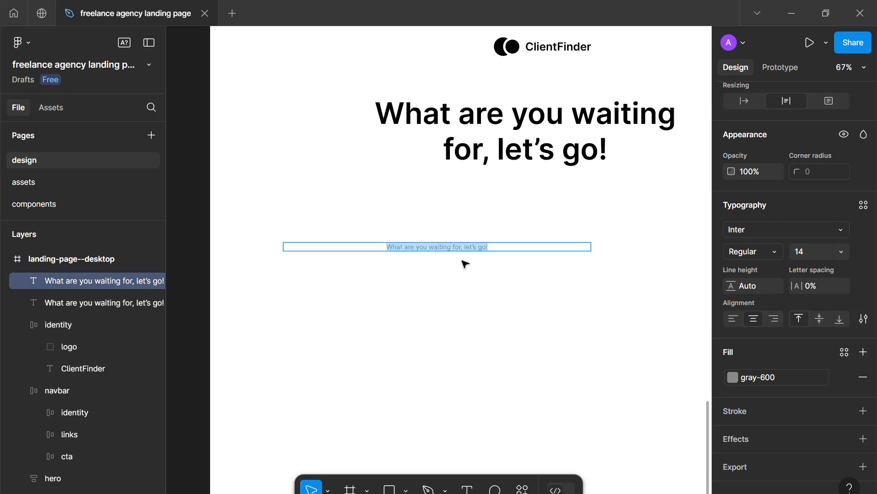
{"action": "type", "text": "Our plat"}
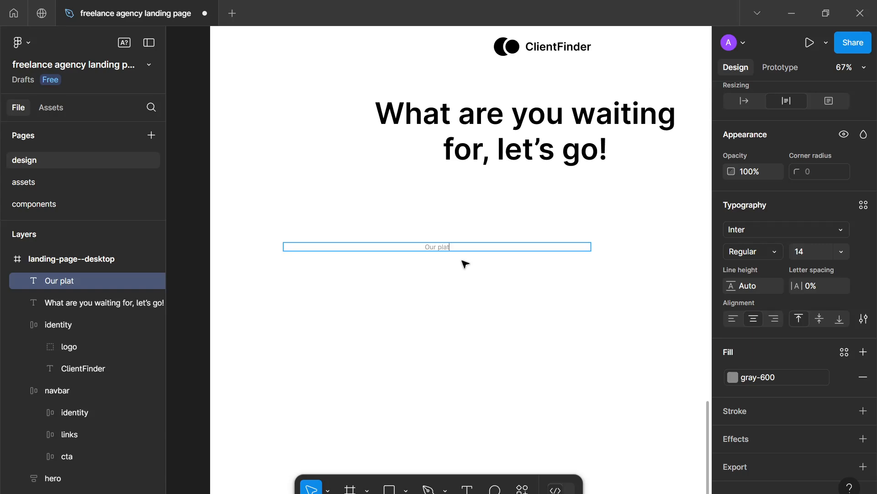
{"action": "type", "text": "form has helped over"}
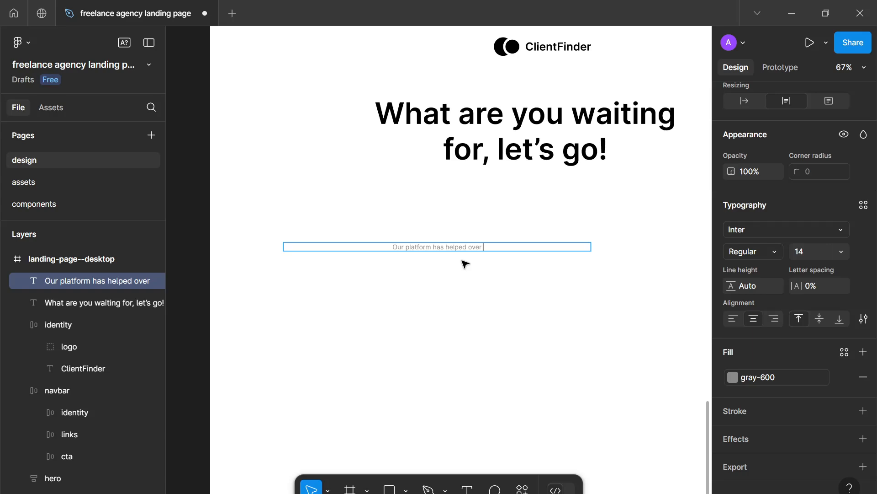
{"action": "type", "text": " 3000"}
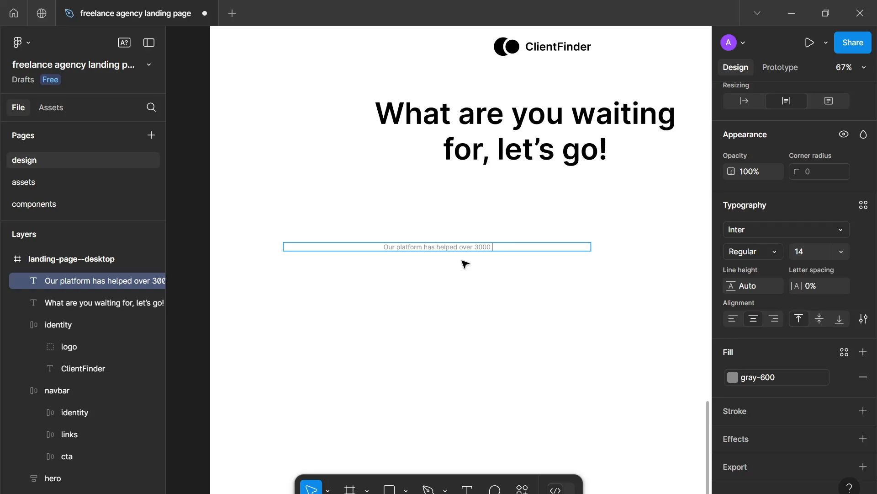
{"action": "type", "text": " businesses"}
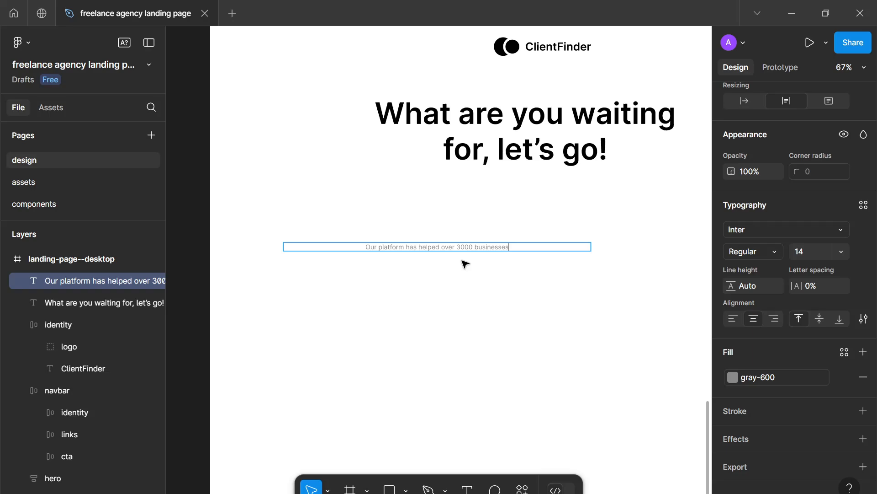
{"action": "type", "text": ", get i"}
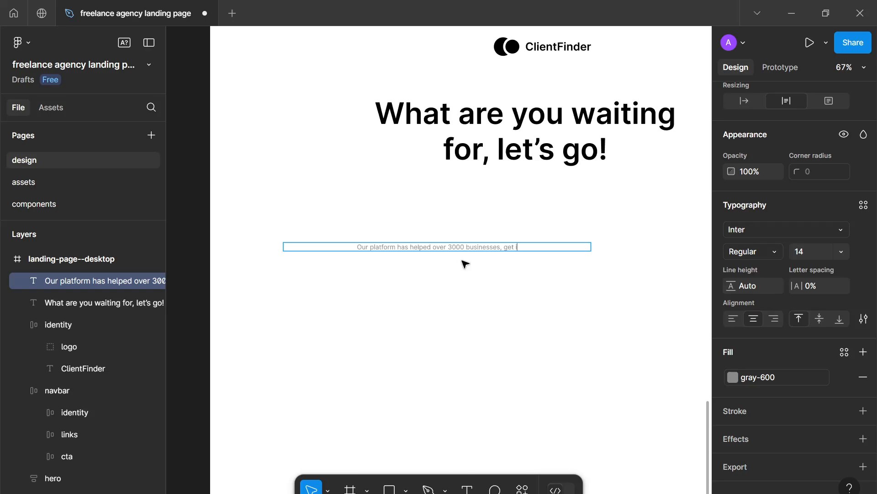
{"action": "type", "text": "n contact"}
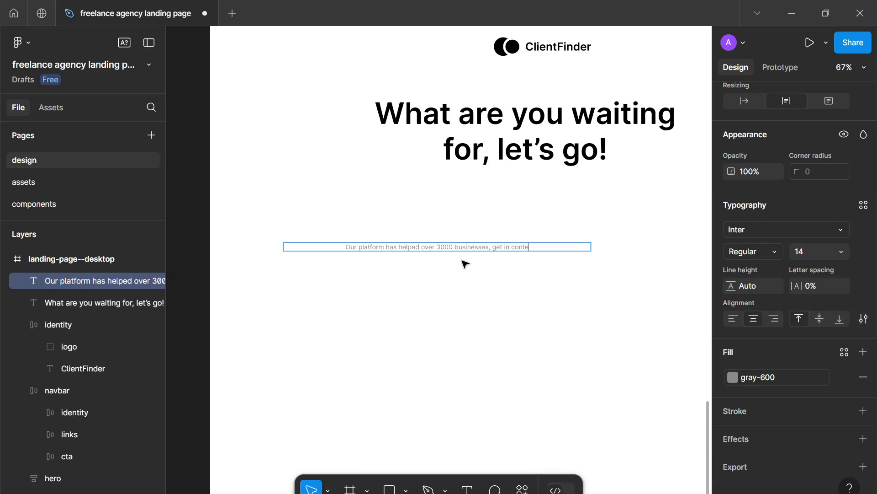
{"action": "type", "text": " to become"}
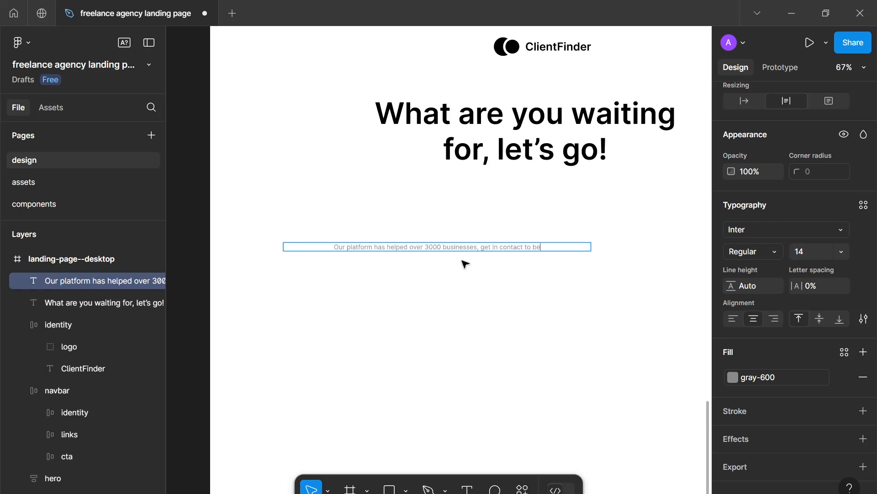
{"action": "type", "text": " the n"}
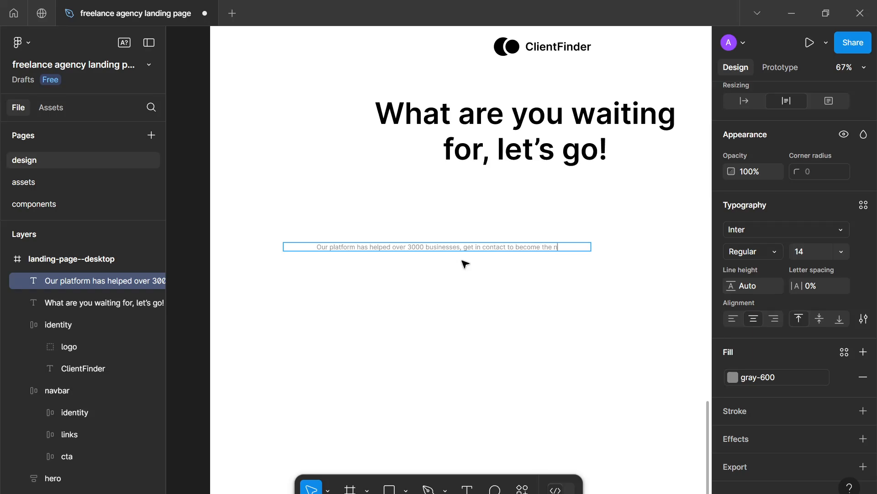
{"action": "type", "text": "ext and"}
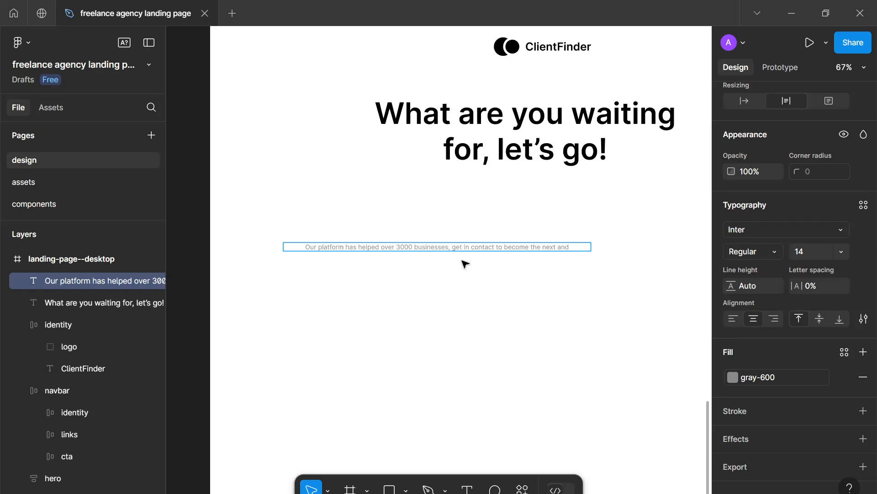
{"action": "type", "text": " get"}
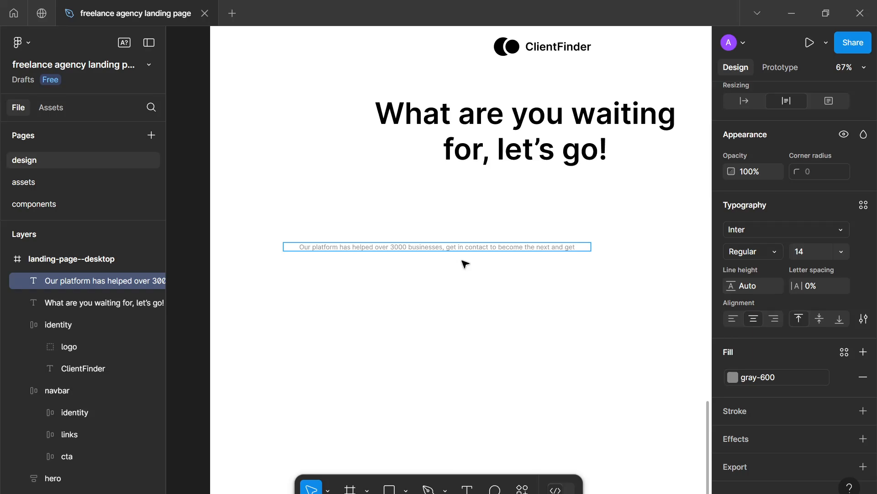
{"action": "key", "text": "ctrl+BackSpace"}
{"action": "key", "text": "ctrl+BackSpace"}
{"action": "key", "text": "ctrl+BackSpace"}
{"action": "key", "text": "ctrl+BackSpace"}
{"action": "key", "text": "ctrl+BackSpace"}
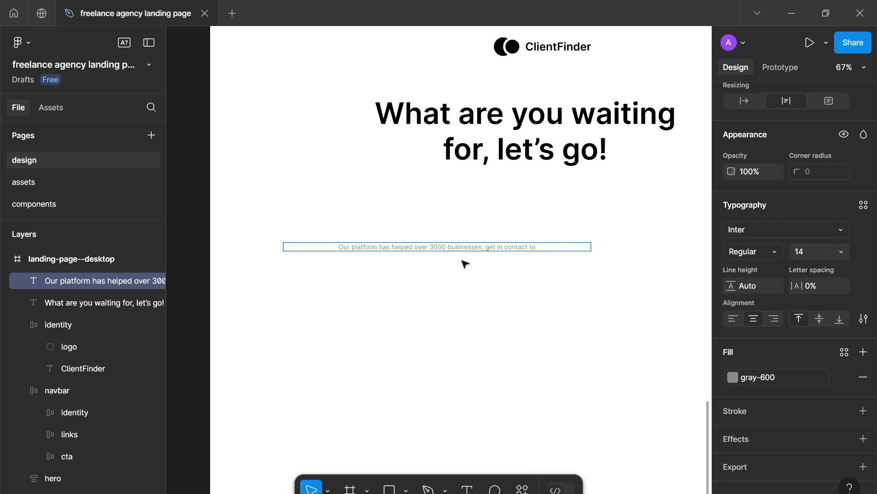
{"action": "type", "text": "take your"}
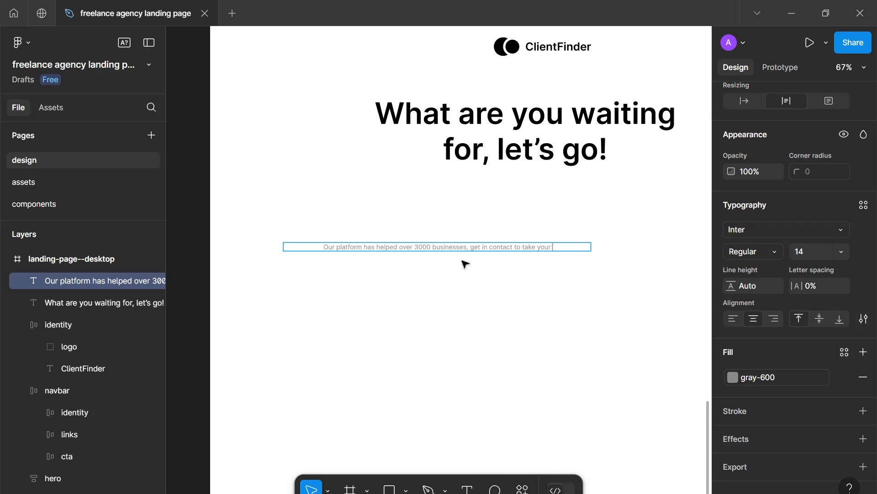
{"action": "type", "text": " business"}
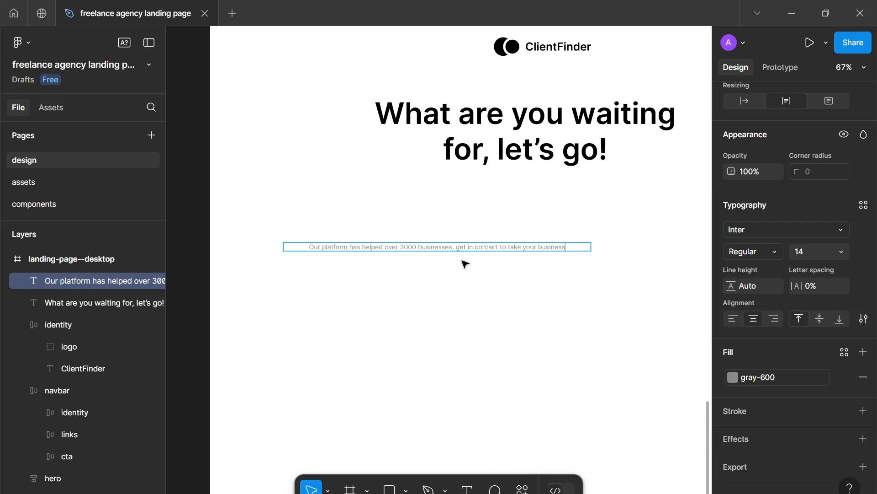
{"action": "type", "text": " to the next level"}
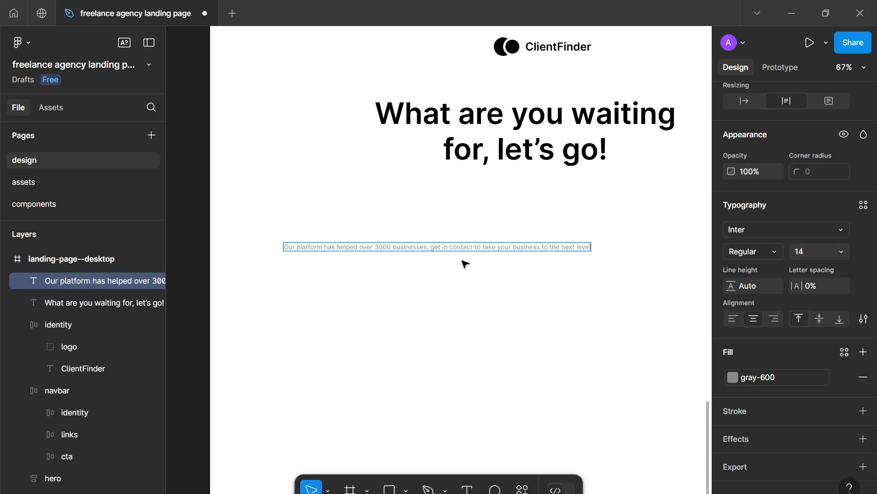
{"action": "type", "text": "."}
{"action": "key", "text": "Escape"}
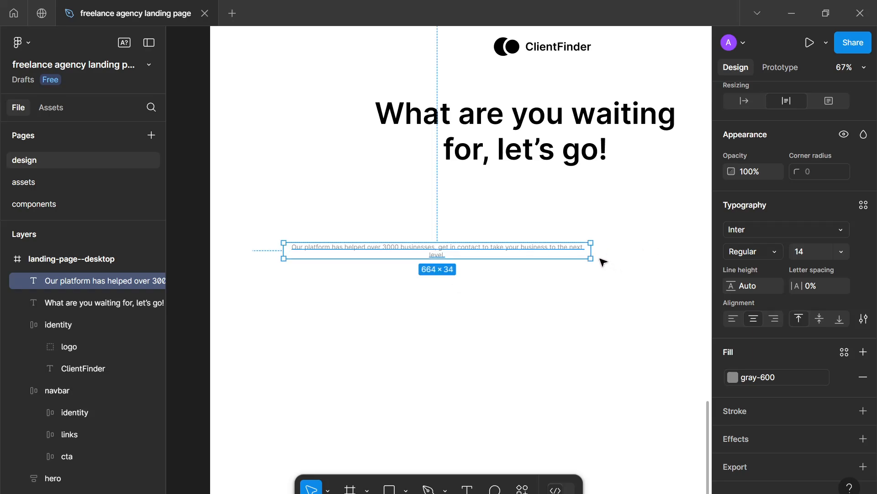
Narrow the grey paragraph's text box to about 484 wide and place it centred beneath the heading.
{"action": "left_click_drag", "start_coordinate": [593, 249], "coordinate": [507, 249]}
{"action": "left_click_drag", "start_coordinate": [419, 253], "coordinate": [537, 213]}
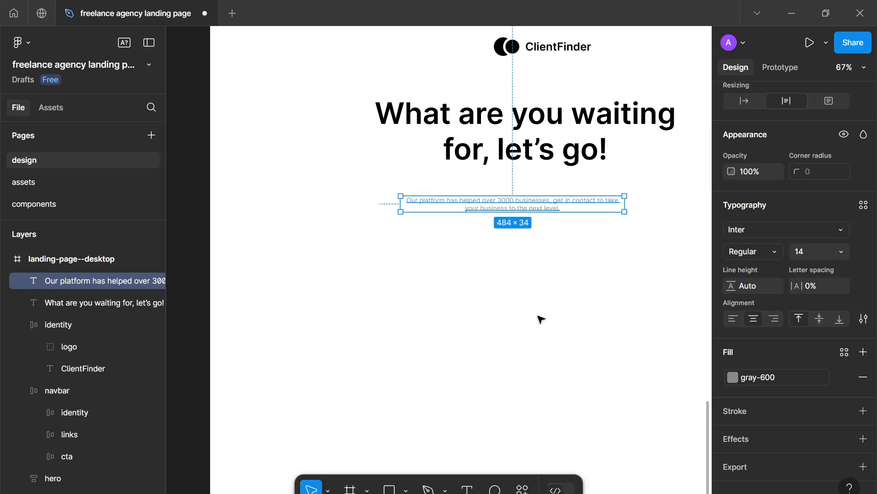
{"action": "left_click", "coordinate": [538, 315]}
Select and copy the hero section's button group with Get started and Learn more for reuse in the closing section.
{"action": "scroll", "coordinate": [537, 316], "scroll_direction": "down", "scroll_amount": 3}
{"action": "left_click_drag", "start_coordinate": [536, 316], "coordinate": [471, 296]}
{"action": "scroll", "coordinate": [471, 297], "scroll_direction": "down", "scroll_amount": 3}
{"action": "scroll", "coordinate": [453, 299], "scroll_direction": "right", "scroll_amount": 1}
{"action": "scroll", "coordinate": [451, 304], "scroll_direction": "down", "scroll_amount": 2}
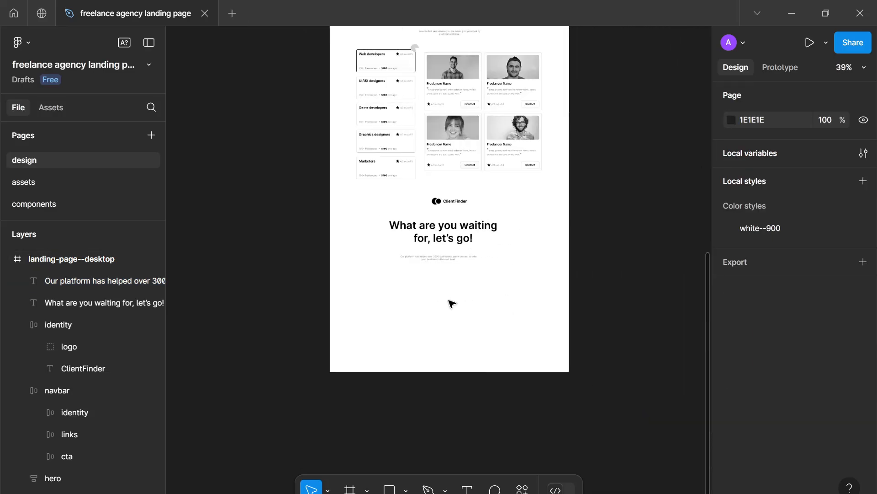
{"action": "scroll", "coordinate": [424, 273], "scroll_direction": "up", "scroll_amount": 10}
{"action": "scroll", "coordinate": [432, 277], "scroll_direction": "up", "scroll_amount": 8}
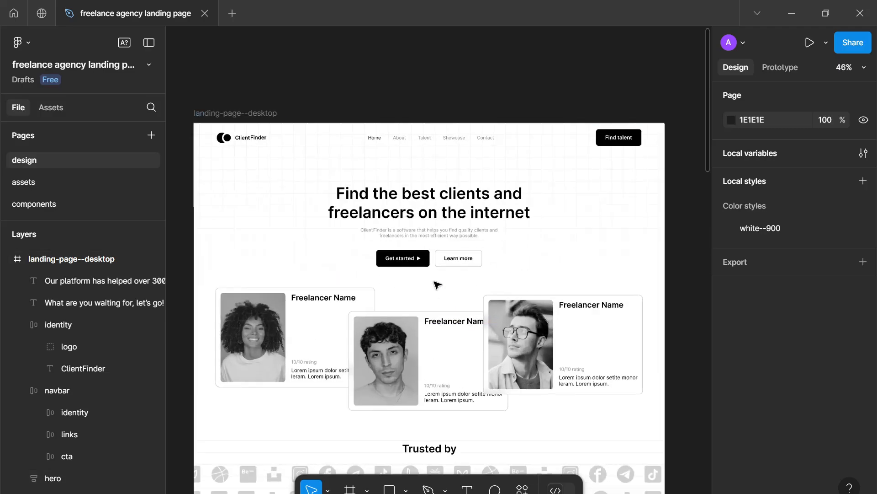
{"action": "left_click", "coordinate": [426, 258]}
{"action": "double_click", "coordinate": [426, 256]}
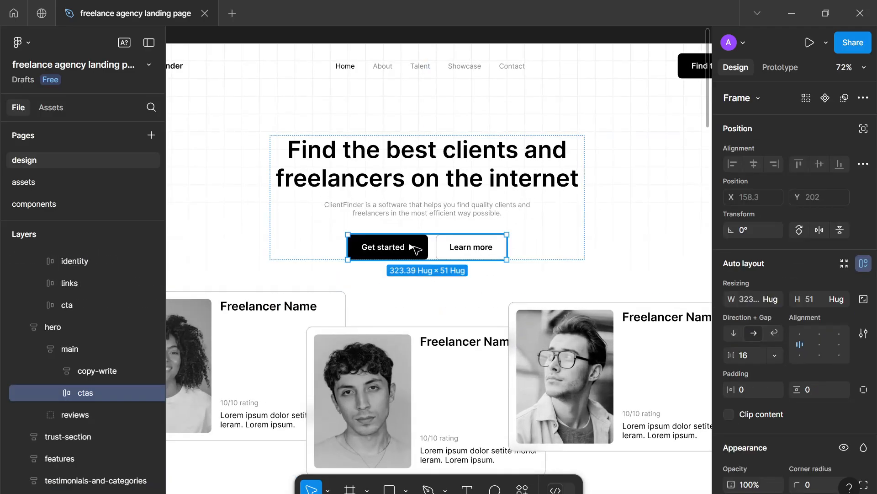
Review the landing page's layout from the hero through the services and talent sections to the closing section.
{"action": "scroll", "coordinate": [457, 261], "scroll_direction": "down", "scroll_amount": 4}
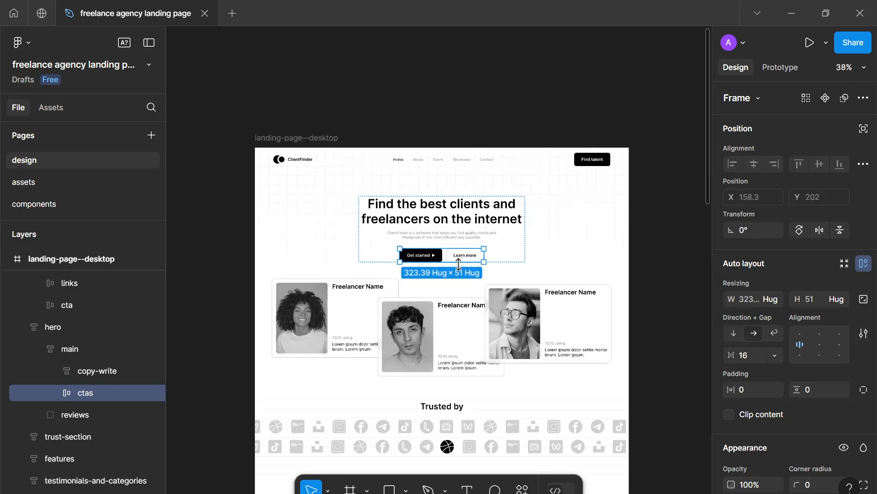
{"action": "scroll", "coordinate": [459, 264], "scroll_direction": "down", "scroll_amount": 5}
{"action": "scroll", "coordinate": [457, 255], "scroll_direction": "down", "scroll_amount": 4}
{"action": "scroll", "coordinate": [476, 457], "scroll_direction": "down", "scroll_amount": 5}
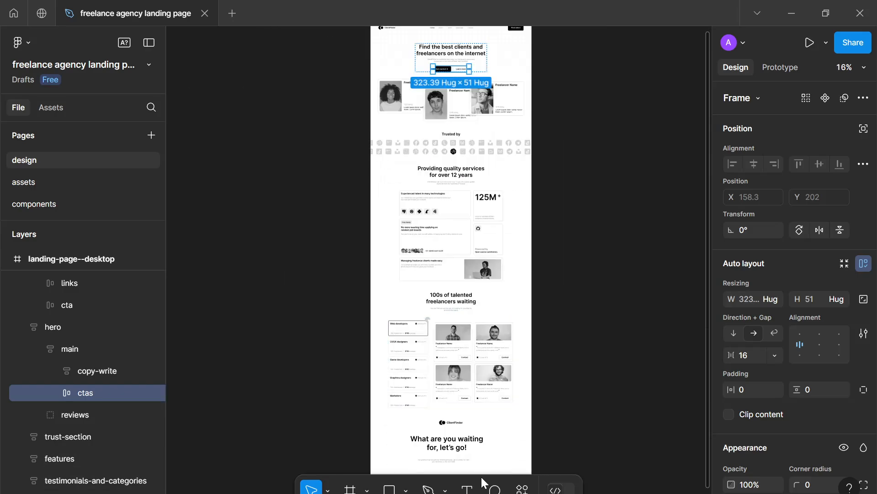
{"action": "scroll", "coordinate": [469, 426], "scroll_direction": "up", "scroll_amount": 7}
{"action": "scroll", "coordinate": [467, 365], "scroll_direction": "down", "scroll_amount": 2}
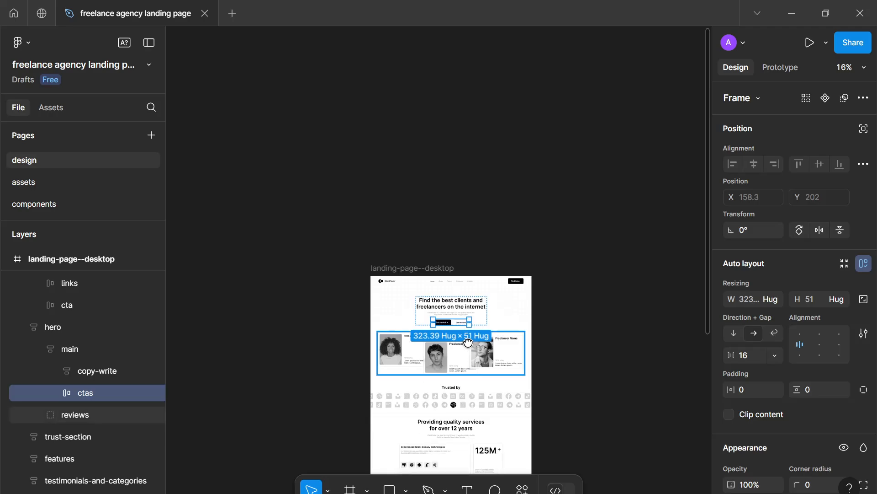
{"action": "left_click_drag", "start_coordinate": [469, 348], "coordinate": [483, 318]}
{"action": "scroll", "coordinate": [484, 318], "scroll_direction": "up", "scroll_amount": 3}
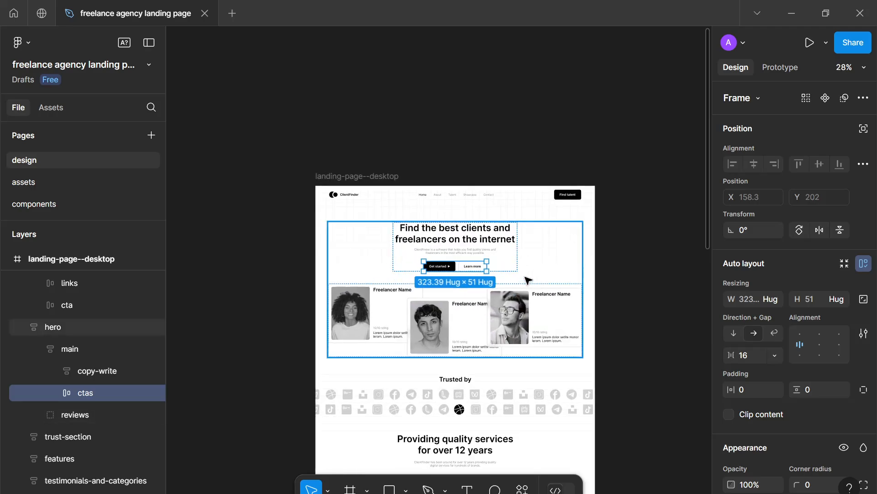
{"action": "left_click", "coordinate": [593, 259]}
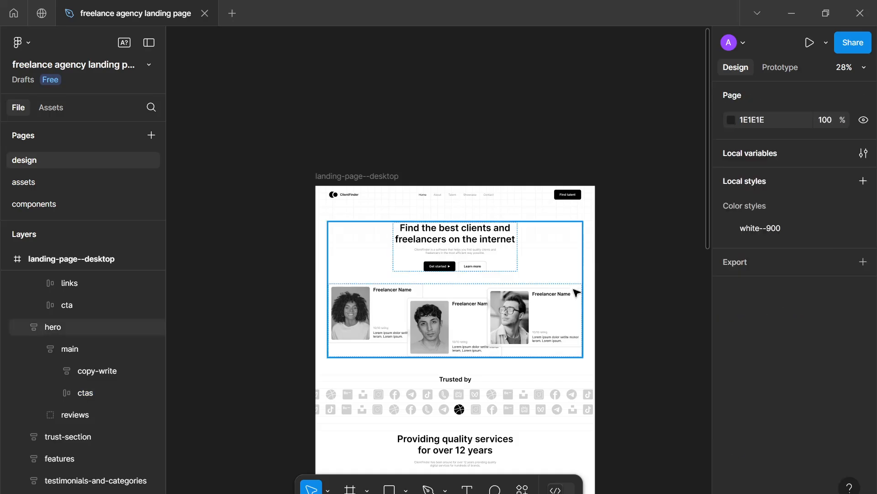
{"action": "scroll", "coordinate": [592, 277], "scroll_direction": "up", "scroll_amount": 1}
{"action": "left_click_drag", "start_coordinate": [594, 276], "coordinate": [607, 255]}
{"action": "scroll", "coordinate": [603, 261], "scroll_direction": "up", "scroll_amount": 2}
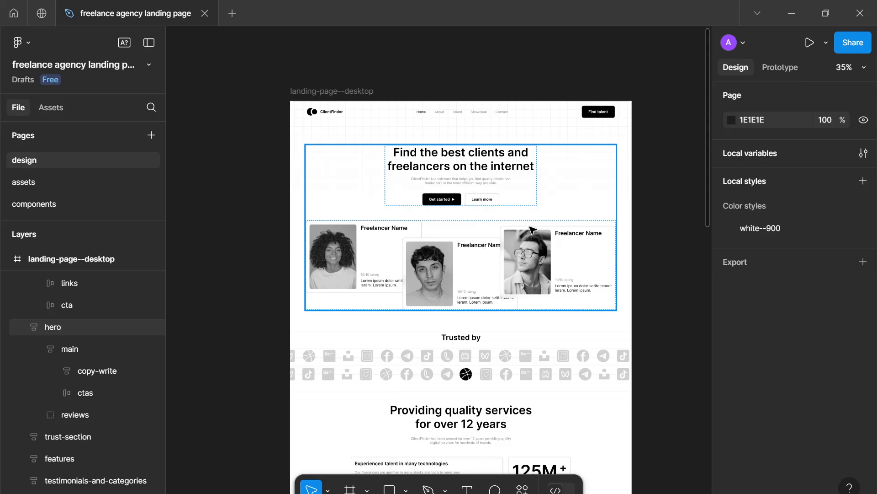
{"action": "scroll", "coordinate": [532, 229], "scroll_direction": "down", "scroll_amount": 2}
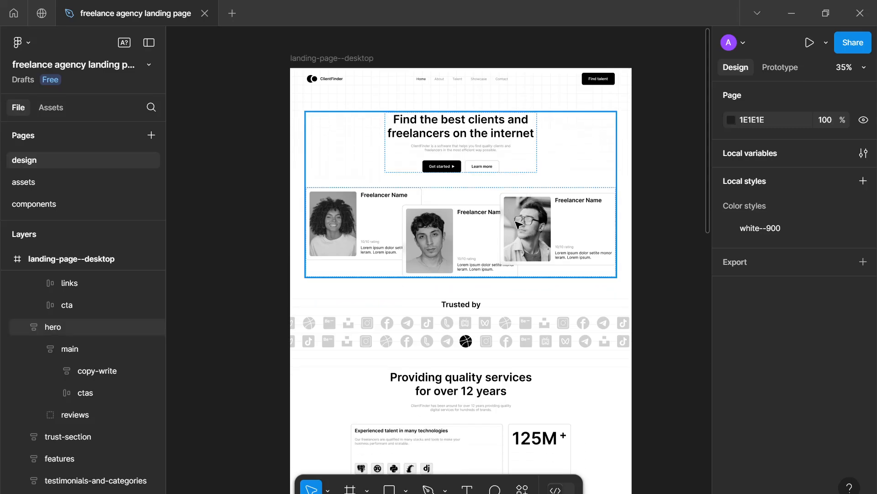
{"action": "scroll", "coordinate": [519, 226], "scroll_direction": "down", "scroll_amount": 1}
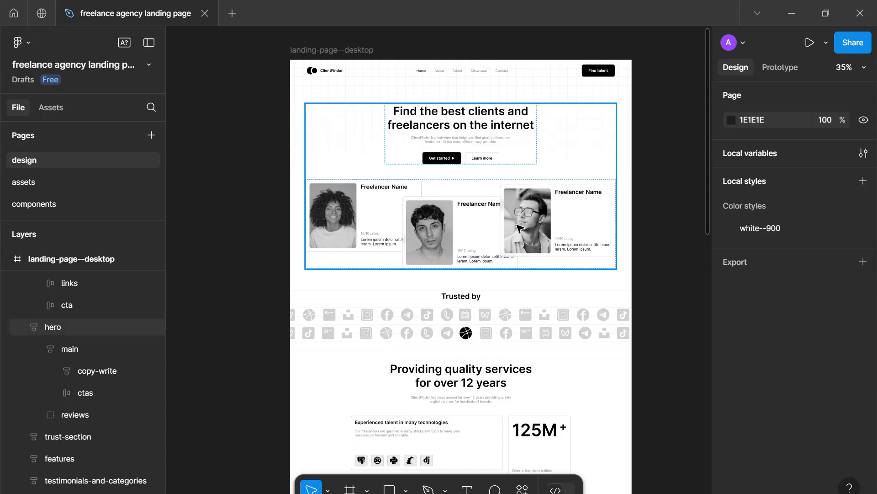
{"action": "scroll", "coordinate": [439, 247], "scroll_direction": "down", "scroll_amount": 1}
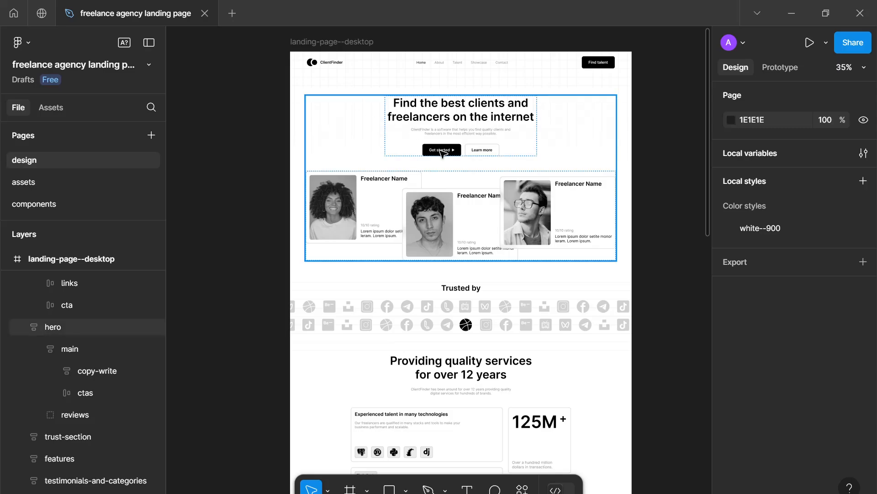
{"action": "scroll", "coordinate": [470, 172], "scroll_direction": "down", "scroll_amount": 5}
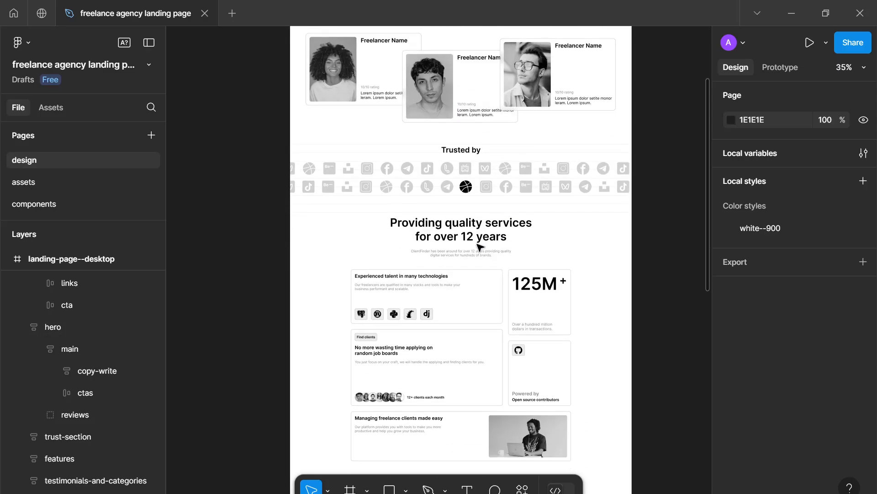
{"action": "scroll", "coordinate": [478, 246], "scroll_direction": "down", "scroll_amount": 5}
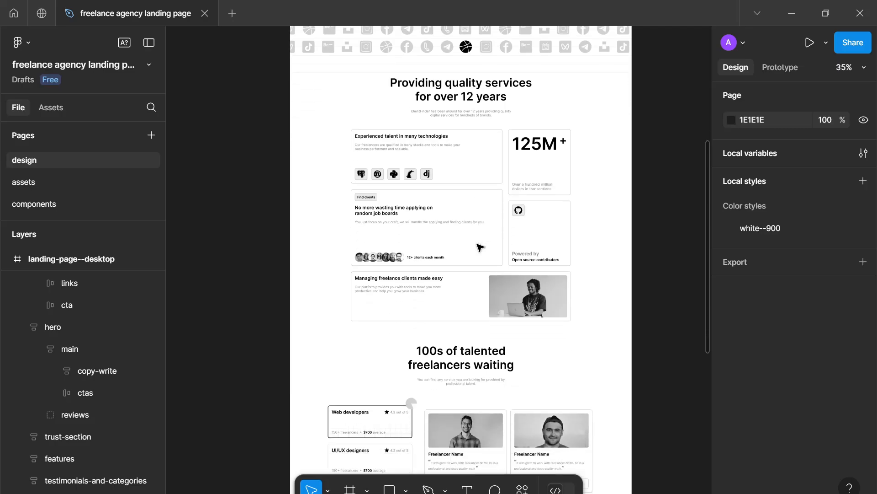
{"action": "scroll", "coordinate": [478, 246], "scroll_direction": "down", "scroll_amount": 5}
{"action": "scroll", "coordinate": [482, 209], "scroll_direction": "up", "scroll_amount": 6}
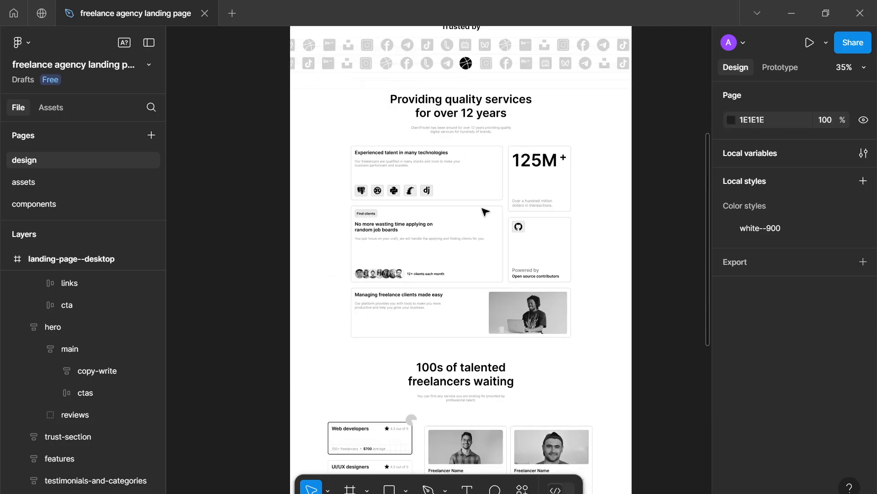
{"action": "scroll", "coordinate": [452, 259], "scroll_direction": "down", "scroll_amount": 9}
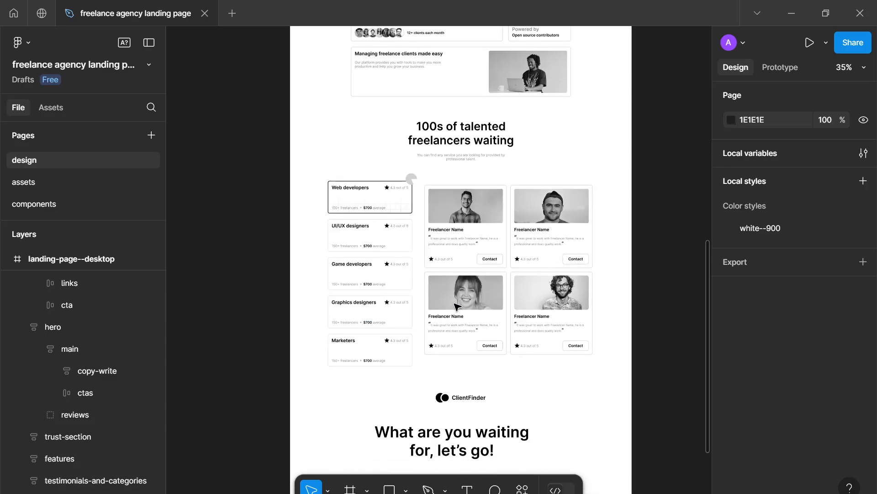
{"action": "scroll", "coordinate": [455, 306], "scroll_direction": "down", "scroll_amount": 5}
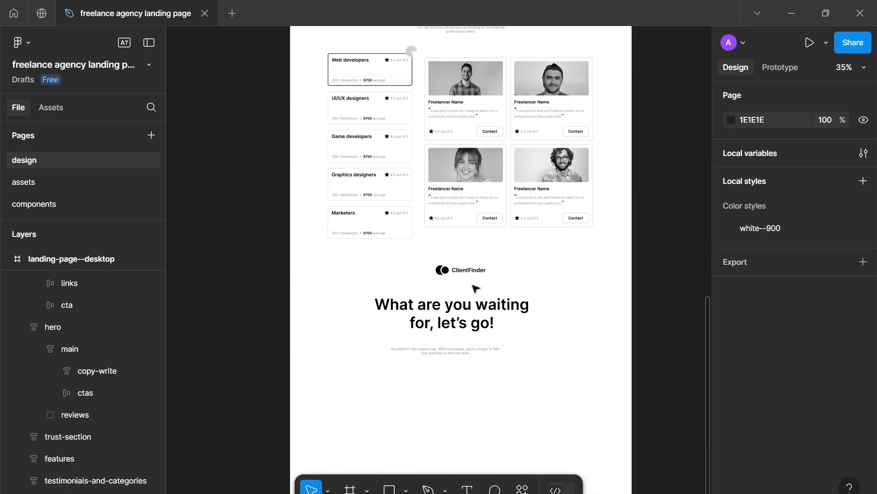
{"action": "scroll", "coordinate": [463, 410], "scroll_direction": "down", "scroll_amount": 2}
{"action": "scroll", "coordinate": [470, 389], "scroll_direction": "left", "scroll_amount": 1}
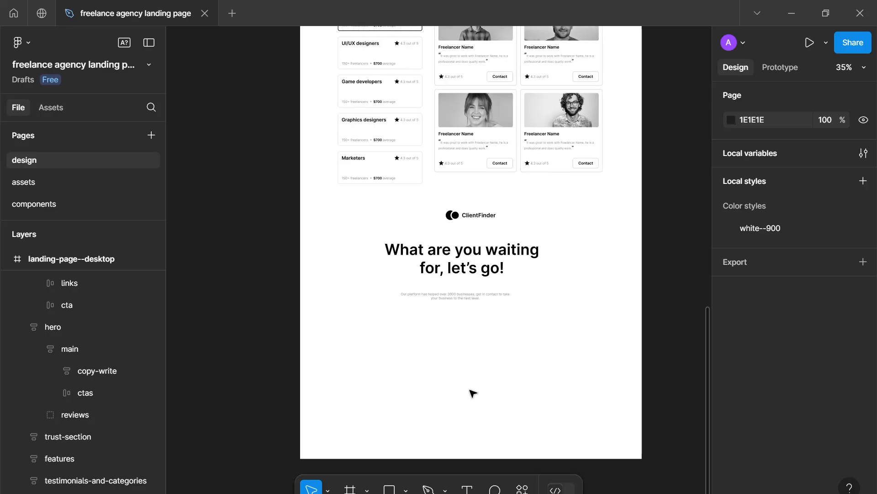
{"action": "scroll", "coordinate": [472, 392], "scroll_direction": "down", "scroll_amount": 1}
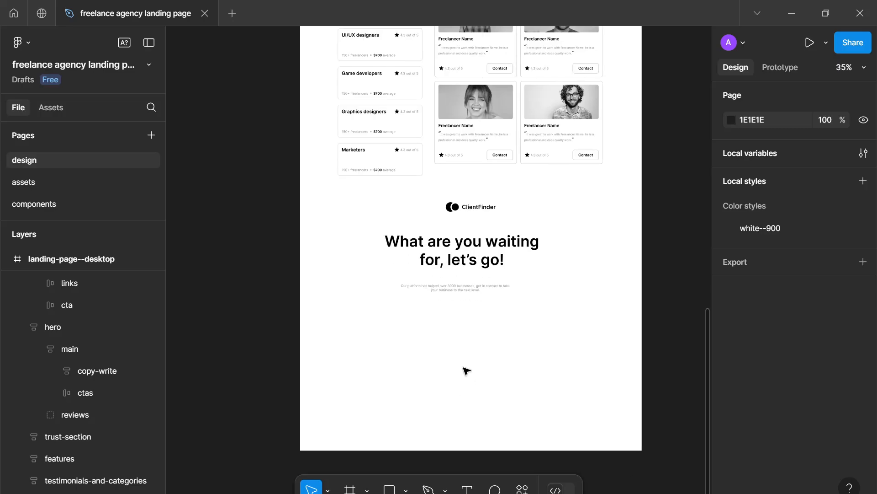
{"action": "scroll", "coordinate": [466, 370], "scroll_direction": "up", "scroll_amount": 1}
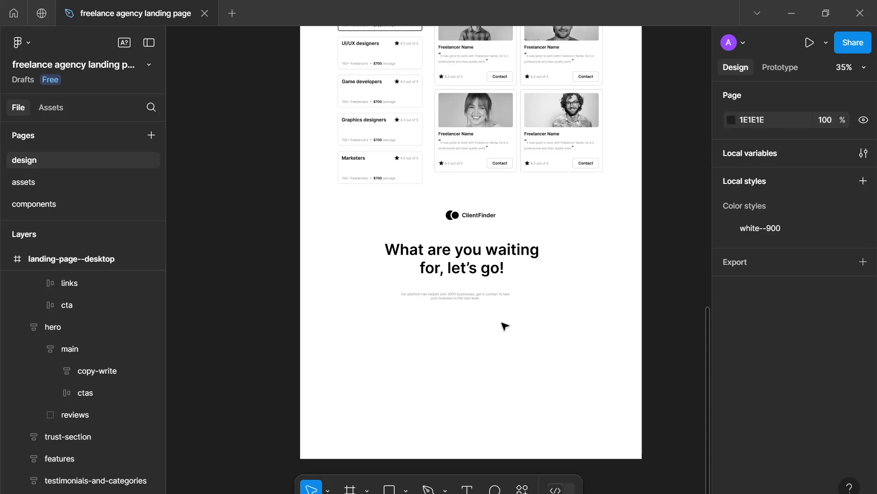
Move the grey paragraph closer beneath the closing heading and paste the copied hero buttons centred below it.
{"action": "left_click_drag", "start_coordinate": [502, 322], "coordinate": [481, 286]}
{"action": "left_click", "coordinate": [402, 338]}
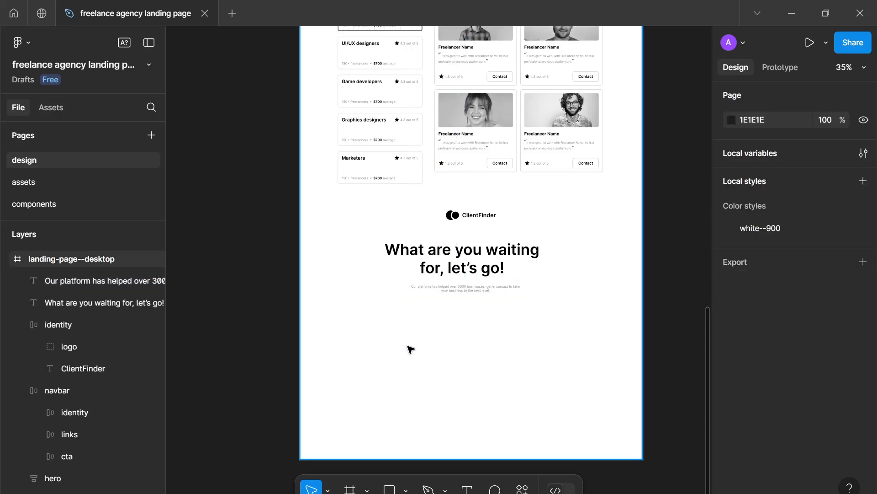
{"action": "key", "text": "ctrl+v"}
{"action": "mouse_move", "coordinate": [438, 309]}
{"action": "left_mouse_down"}
{"action": "mouse_move", "coordinate": [456, 300]}
{"action": "mouse_move", "coordinate": [453, 314]}
{"action": "left_mouse_up"}
{"action": "scroll", "coordinate": [450, 311], "scroll_direction": "up", "scroll_amount": 3}
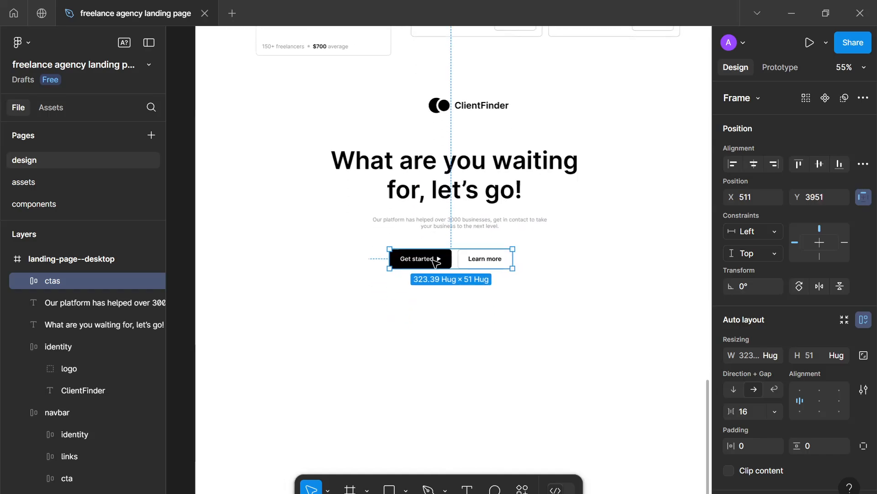
{"action": "left_click", "coordinate": [467, 327]}
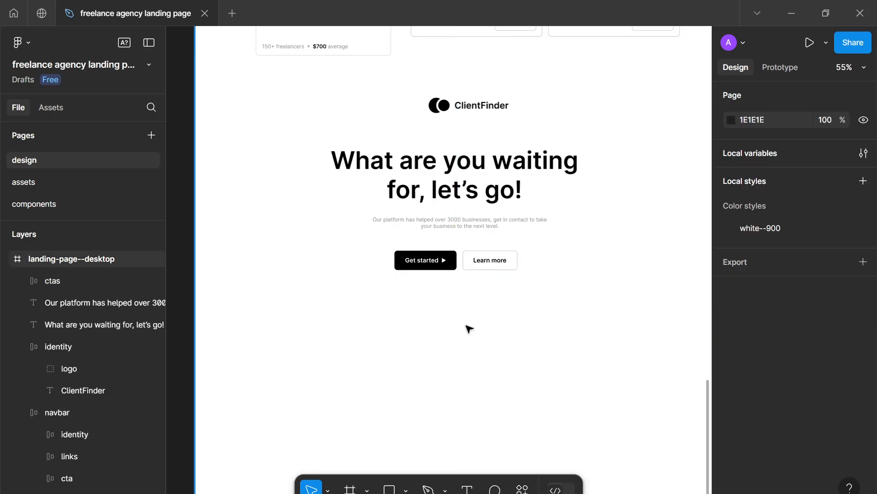
Examine how the closing section with its buttons sits within the page and the empty space beneath it.
{"action": "scroll", "coordinate": [453, 329], "scroll_direction": "down", "scroll_amount": 3}
{"action": "scroll", "coordinate": [453, 329], "scroll_direction": "down", "scroll_amount": 4}
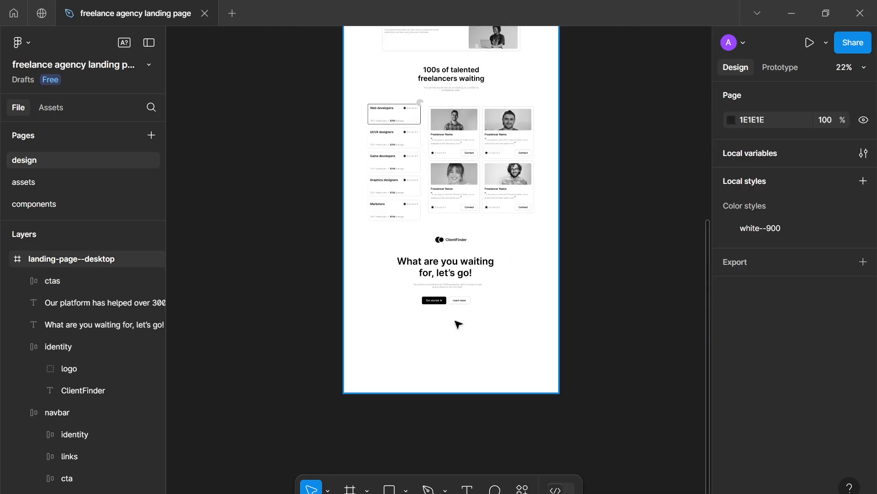
{"action": "scroll", "coordinate": [457, 326], "scroll_direction": "up", "scroll_amount": 5}
{"action": "scroll", "coordinate": [456, 323], "scroll_direction": "down", "scroll_amount": 3}
{"action": "scroll", "coordinate": [457, 323], "scroll_direction": "down", "scroll_amount": 5}
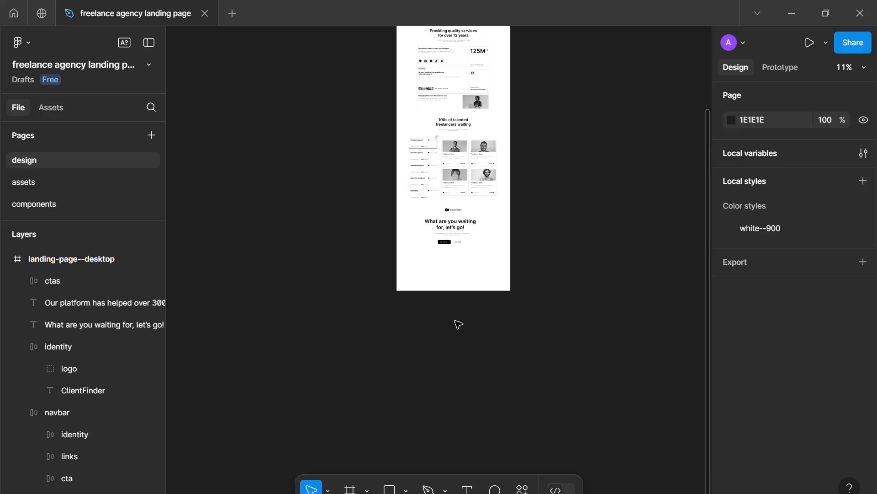
{"action": "scroll", "coordinate": [457, 323], "scroll_direction": "up", "scroll_amount": 4}
{"action": "scroll", "coordinate": [443, 358], "scroll_direction": "down", "scroll_amount": 2}
{"action": "scroll", "coordinate": [441, 358], "scroll_direction": "up", "scroll_amount": 3}
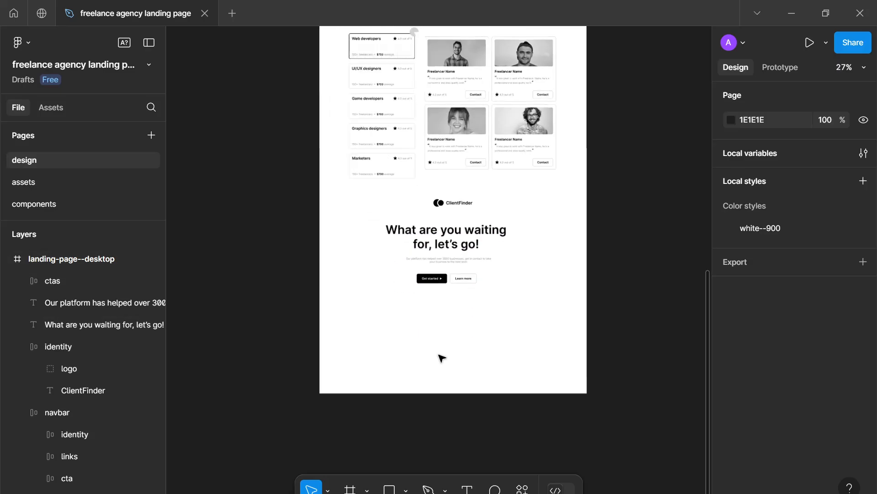
Add the text "Terms" in the empty space below and left of the closing section's buttons.
{"action": "scroll", "coordinate": [427, 358], "scroll_direction": "up", "scroll_amount": 1}
{"action": "scroll", "coordinate": [433, 371], "scroll_direction": "up", "scroll_amount": 2}
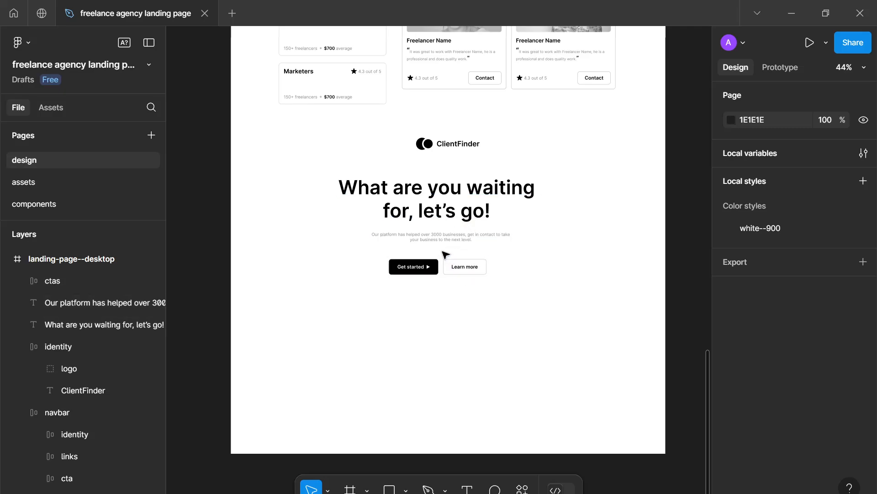
{"action": "key", "text": "t"}
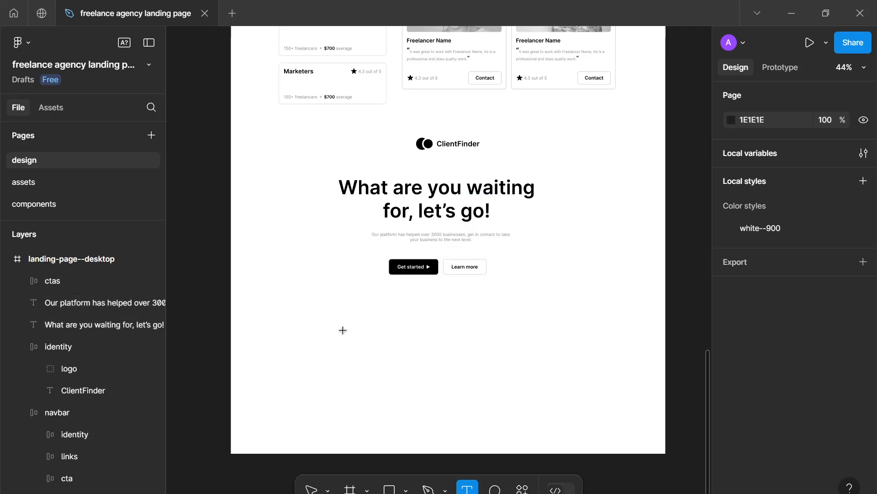
{"action": "left_click", "coordinate": [313, 333]}
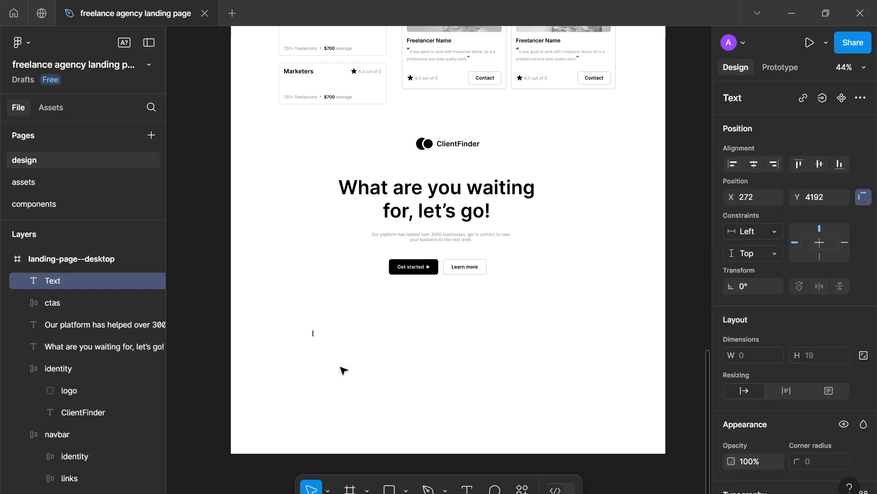
{"action": "type", "text": "Terms"}
{"action": "key", "text": "Escape"}
Set the Terms text to font size 14, Regular weight and the gray-600 library fill.
{"action": "scroll", "coordinate": [321, 337], "scroll_direction": "up", "scroll_amount": 5}
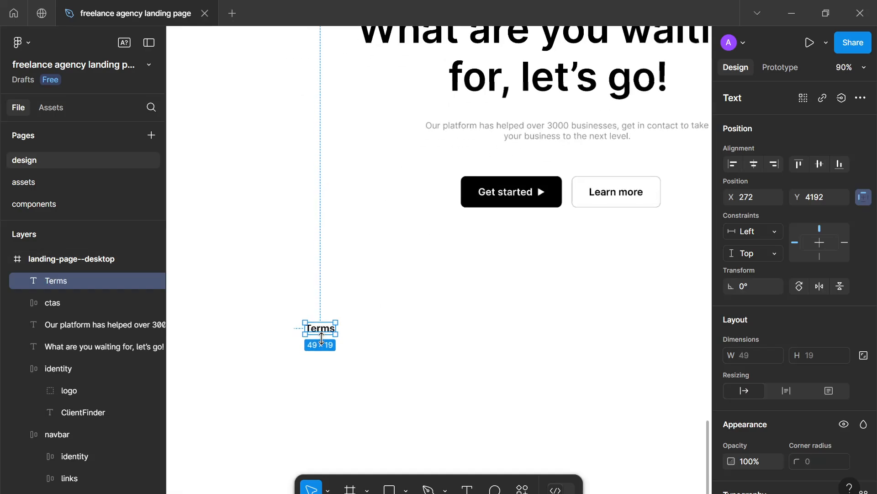
{"action": "scroll", "coordinate": [804, 393], "scroll_direction": "down", "scroll_amount": 5}
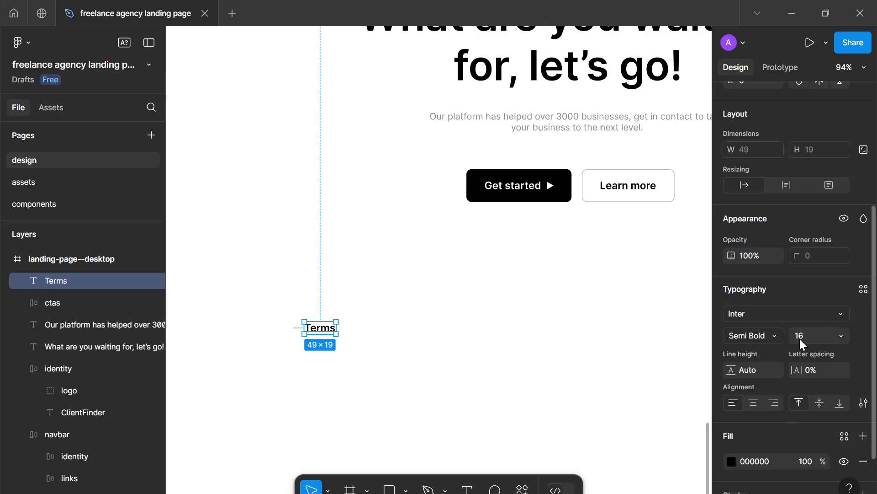
{"action": "left_click", "coordinate": [801, 340]}
{"action": "type", "text": "14"}
{"action": "key", "text": "Return"}
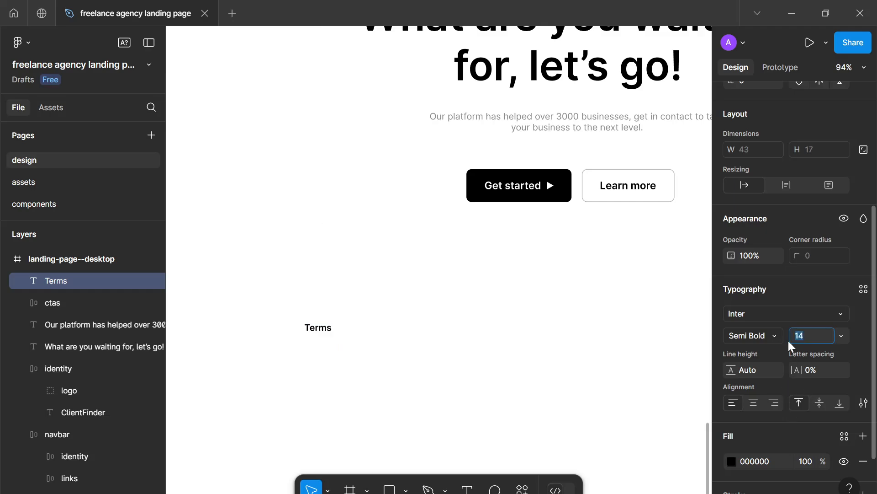
{"action": "left_click", "coordinate": [777, 337]}
{"action": "left_click", "coordinate": [770, 198]}
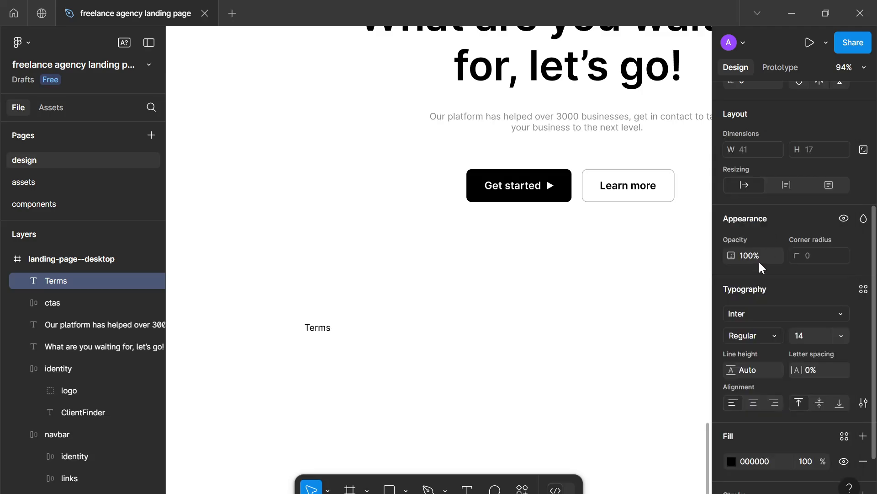
{"action": "left_click", "coordinate": [844, 436]}
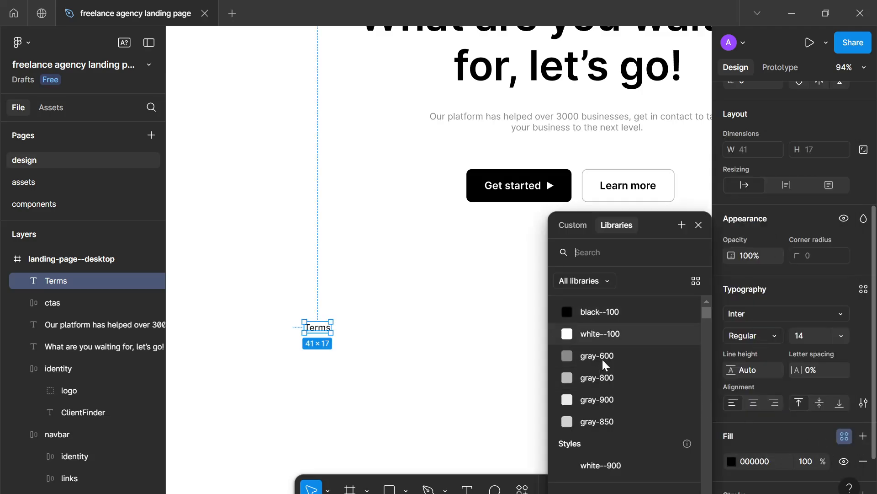
{"action": "left_click", "coordinate": [619, 359]}
Duplicate the grey Terms text just to its right and change the copy's text to "Privacy".
{"action": "left_click_drag", "start_coordinate": [319, 331], "coordinate": [351, 329], "text": "alt"}
{"action": "double_click", "coordinate": [348, 327]}
{"action": "type", "text": "P"}
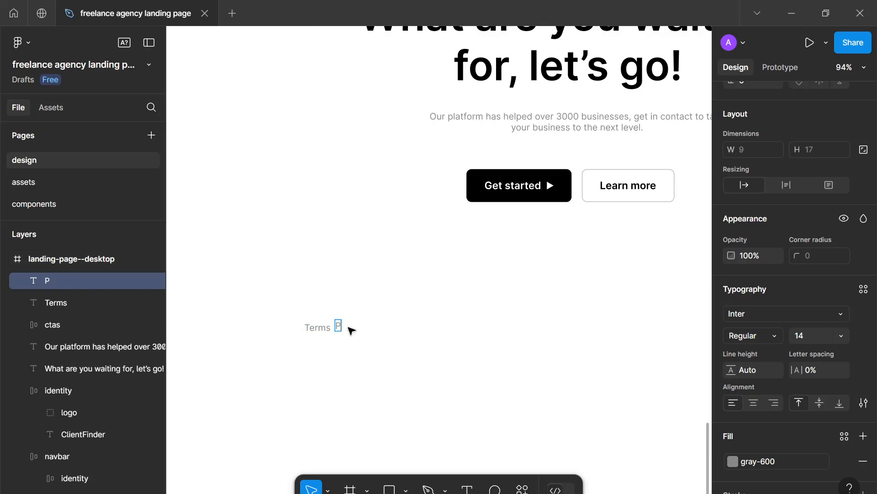
{"action": "type", "text": "rivacy"}
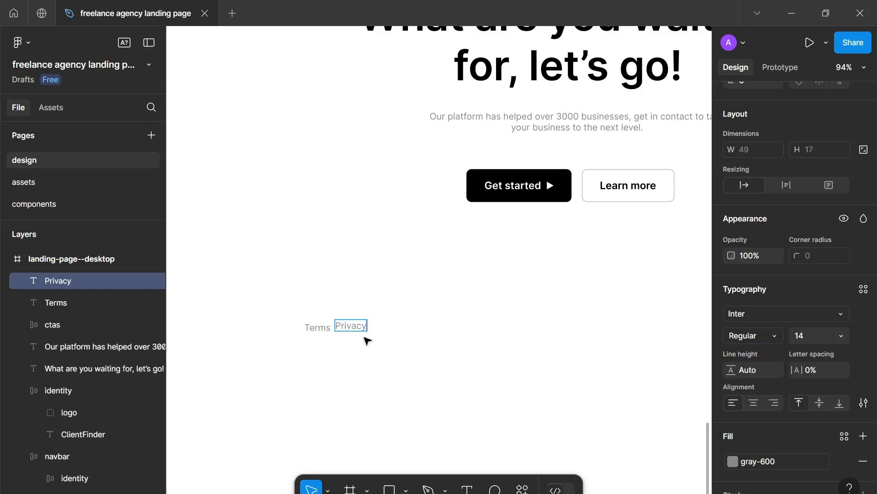
{"action": "key", "text": "Escape"}
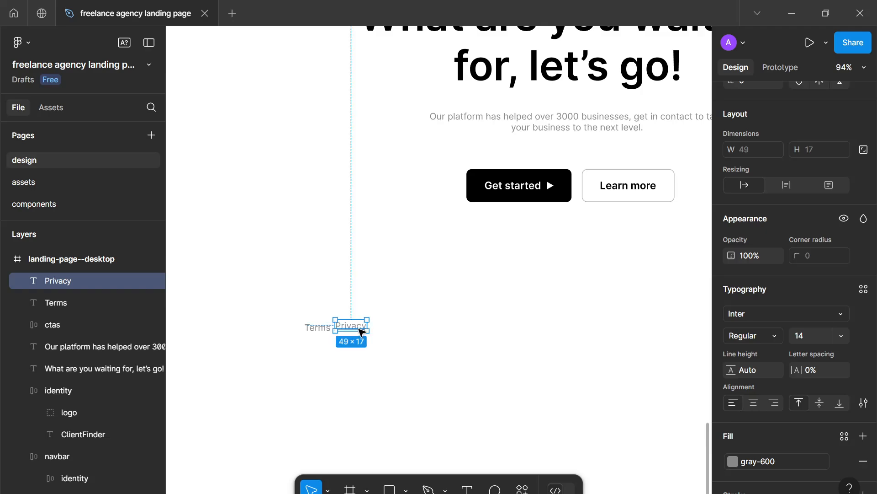
Space the Privacy text away from Terms, duplicate it to the right and change the copy's text to "Cookies".
{"action": "left_click_drag", "start_coordinate": [358, 329], "coordinate": [411, 338]}
{"action": "key", "text": "ctrl+d"}
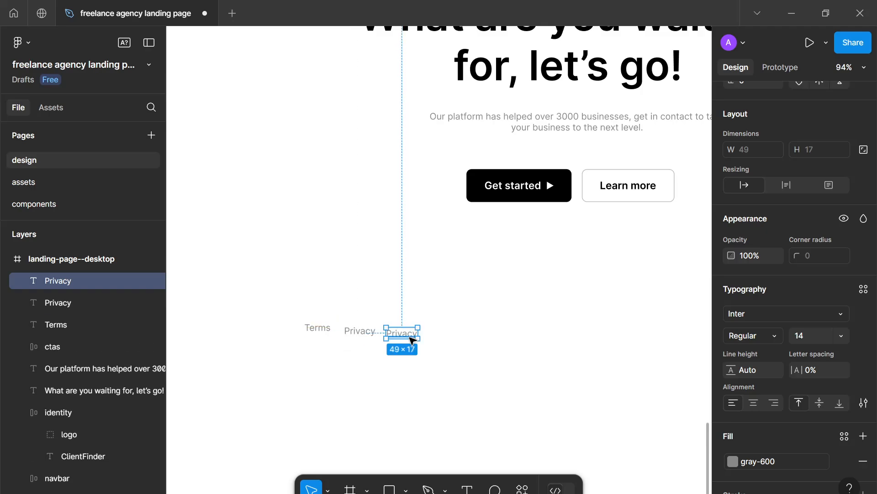
{"action": "key", "text": "Return"}
{"action": "type", "text": "Cookies"}
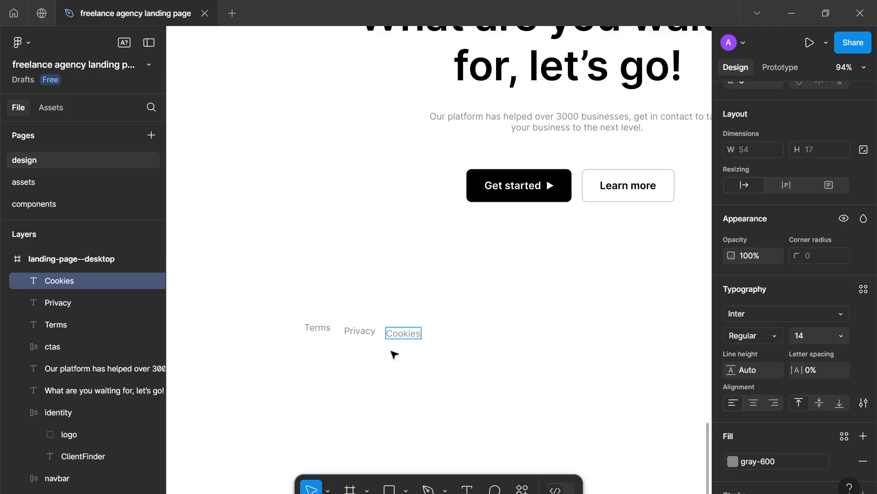
{"action": "key", "text": "Escape"}
Wrap the Terms, Privacy and Cookies texts in a horizontal auto layout frame with a gap of 32.
{"action": "left_click_drag", "start_coordinate": [433, 379], "coordinate": [305, 308]}
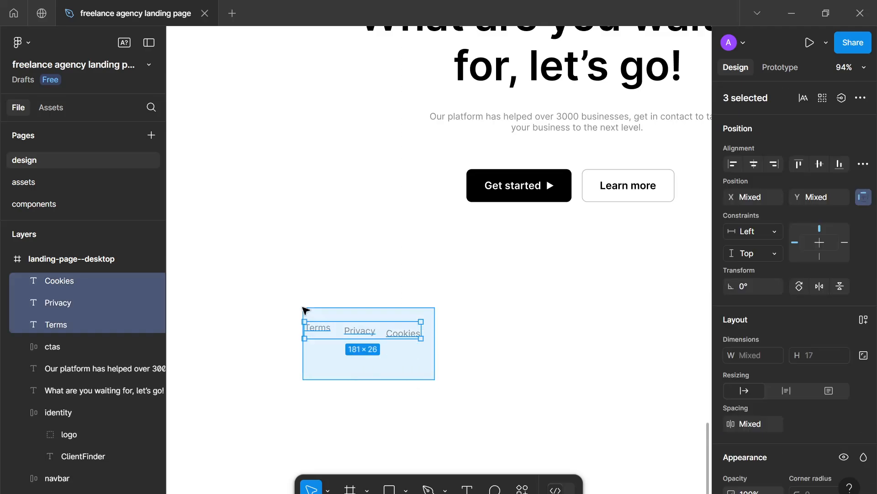
{"action": "key", "text": "shift+a"}
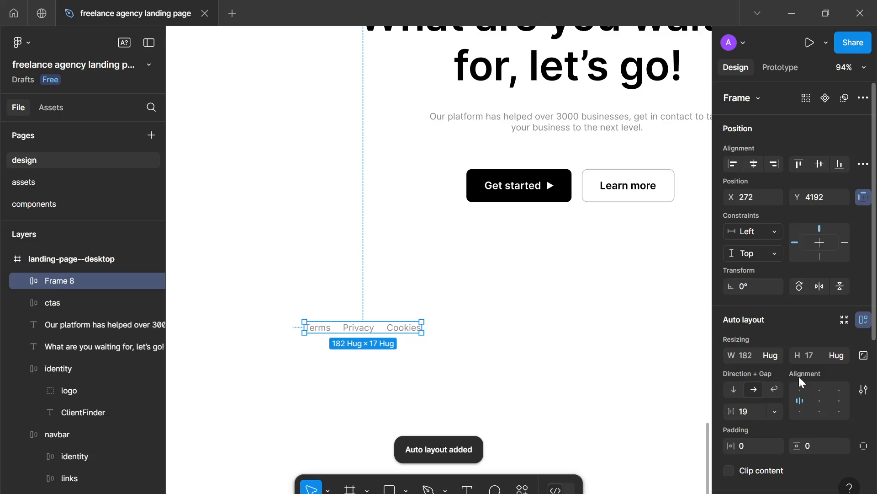
{"action": "key", "text": "Up"}
{"action": "key", "text": "Up"}
{"action": "key", "text": "Up"}
{"action": "key", "text": "Up"}
{"action": "key", "text": "Up"}
{"action": "key", "text": "Up"}
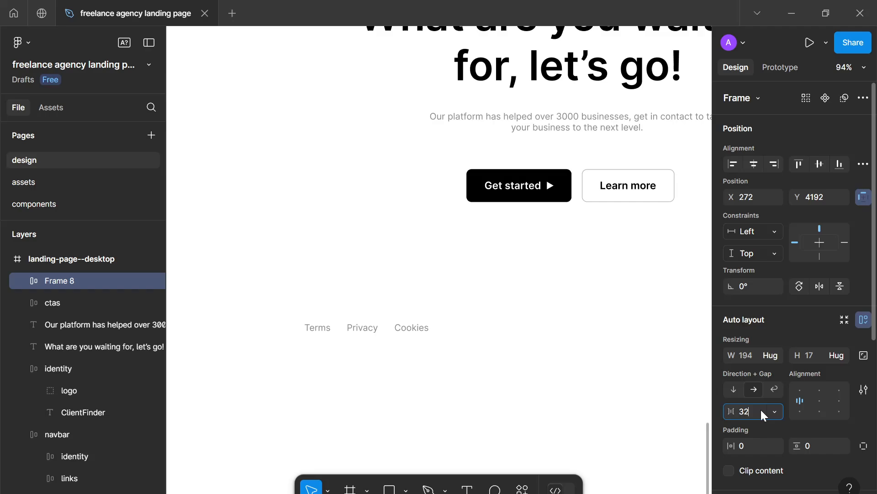
{"action": "type", "text": "32"}
{"action": "key", "text": "Return"}
{"action": "left_click", "coordinate": [527, 383]}
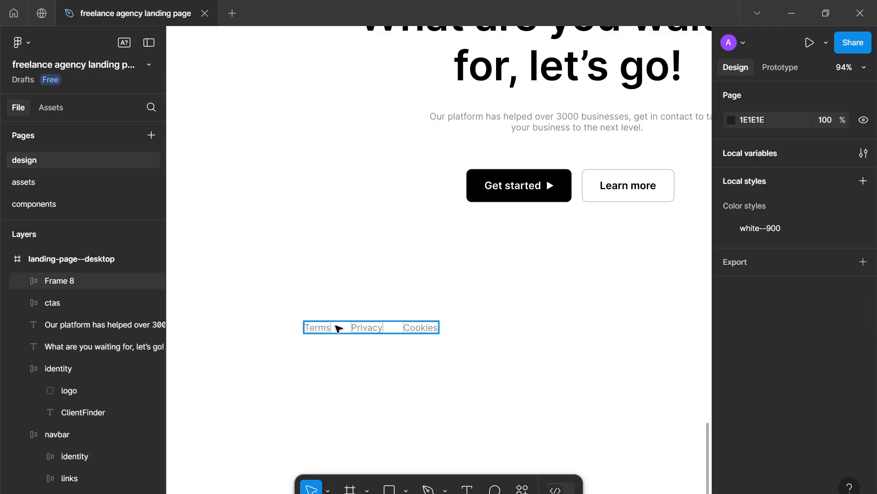
{"action": "left_click_drag", "start_coordinate": [352, 327], "coordinate": [295, 350]}
{"action": "double_click", "coordinate": [414, 291]}
{"action": "key", "text": "Return"}
{"action": "type", "text": "@"}
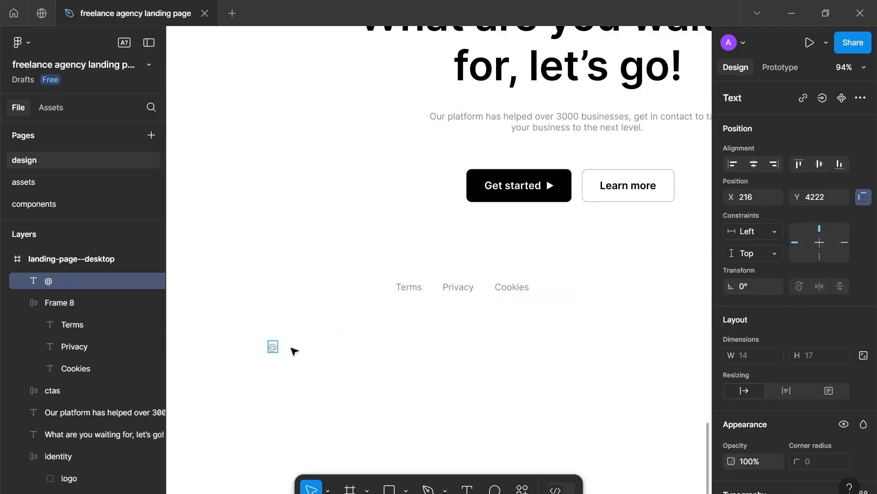
{"action": "type", "text": "2025,"}
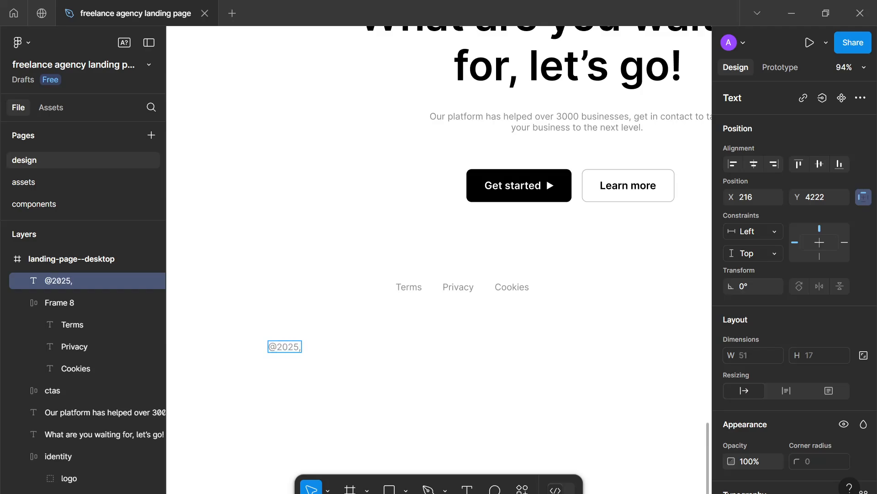
{"action": "scroll", "coordinate": [294, 349], "scroll_direction": "up", "scroll_amount": 6}
{"action": "scroll", "coordinate": [289, 398], "scroll_direction": "down", "scroll_amount": 7}
{"action": "type", "text": ","}
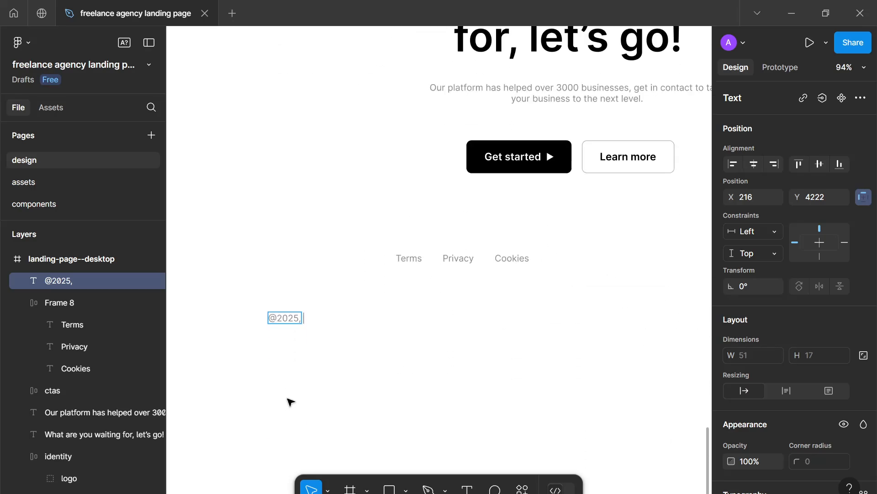
{"action": "type", "text": " Client"}
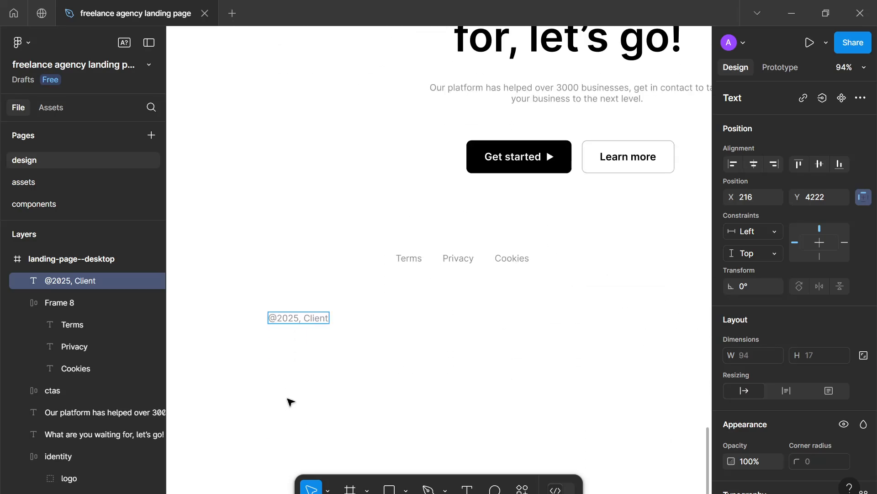
{"action": "type", "text": "Finder."}
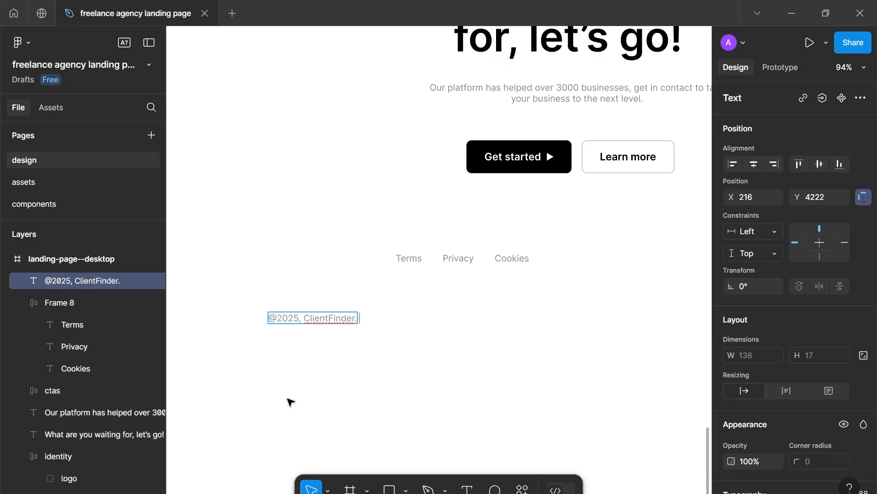
{"action": "type", "text": " All rights"}
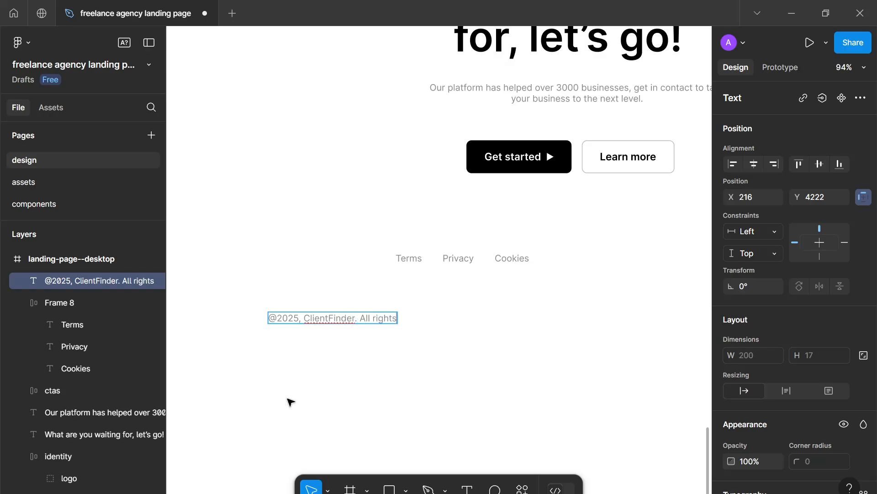
{"action": "type", "text": " seserved."}
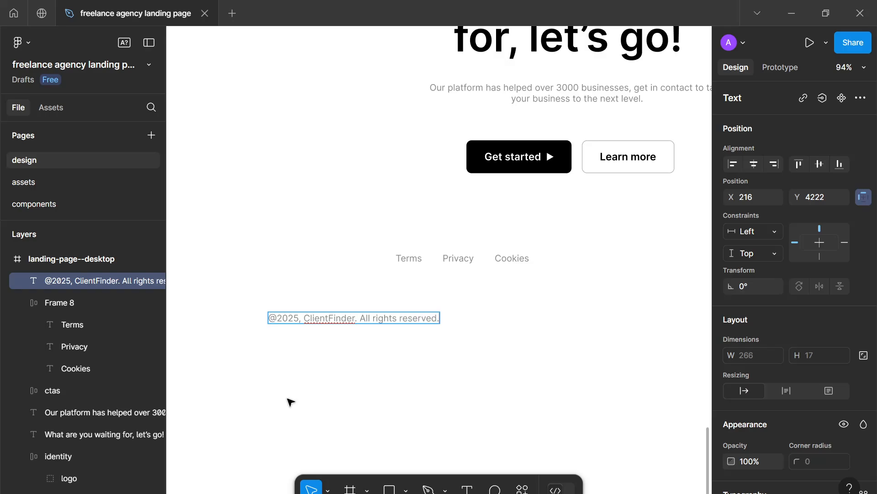
{"action": "key", "text": "Escape"}
Place the footer links roughly level with the copyright text to its right, and bring the ClientFinder logo closer above the closing heading.
{"action": "scroll", "coordinate": [290, 402], "scroll_direction": "down", "scroll_amount": 5}
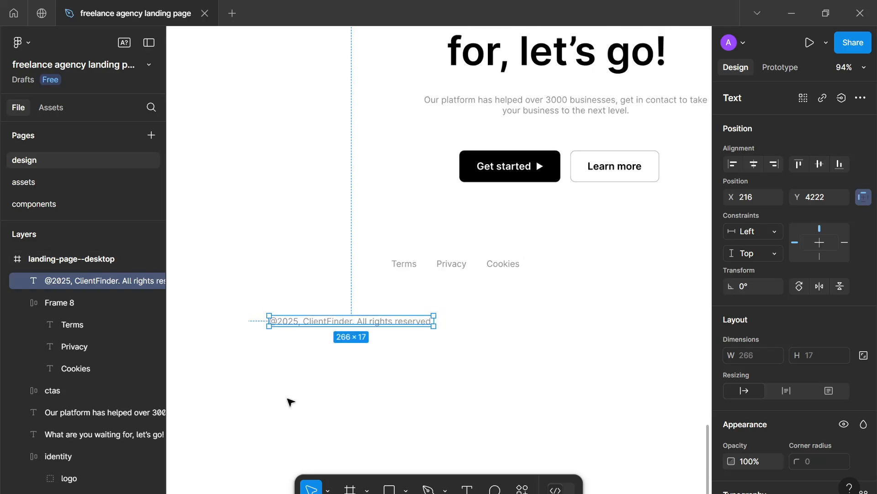
{"action": "left_click_drag", "start_coordinate": [369, 325], "coordinate": [478, 356]}
{"action": "left_click", "coordinate": [444, 379]}
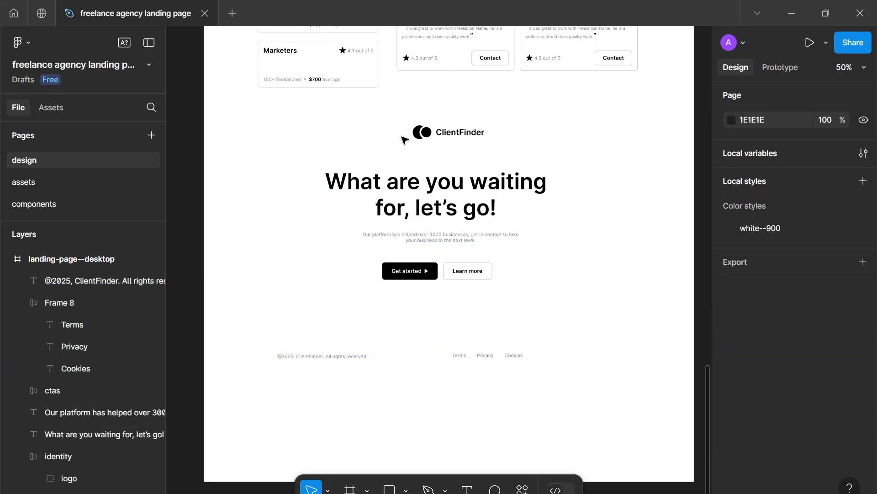
{"action": "left_click_drag", "start_coordinate": [435, 139], "coordinate": [432, 156]}
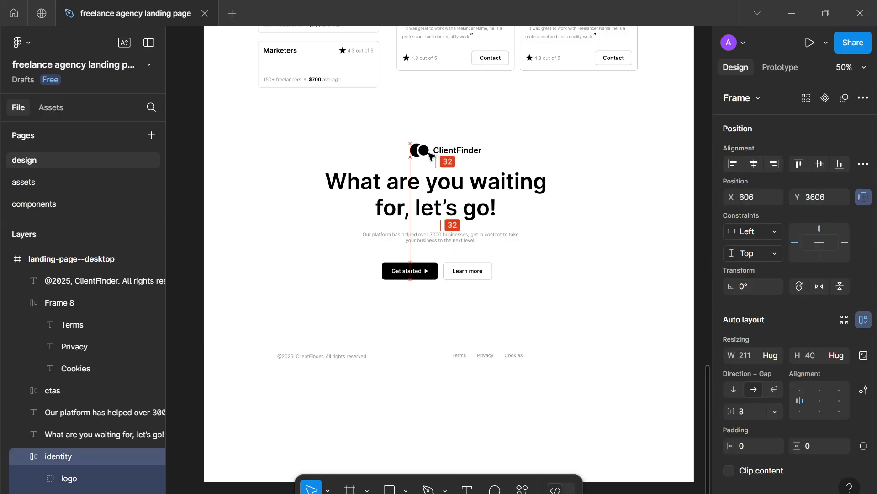
Wrap the closing heading and its grey paragraph in an auto layout frame and rename the frame "headline".
{"action": "left_click", "coordinate": [444, 174]}
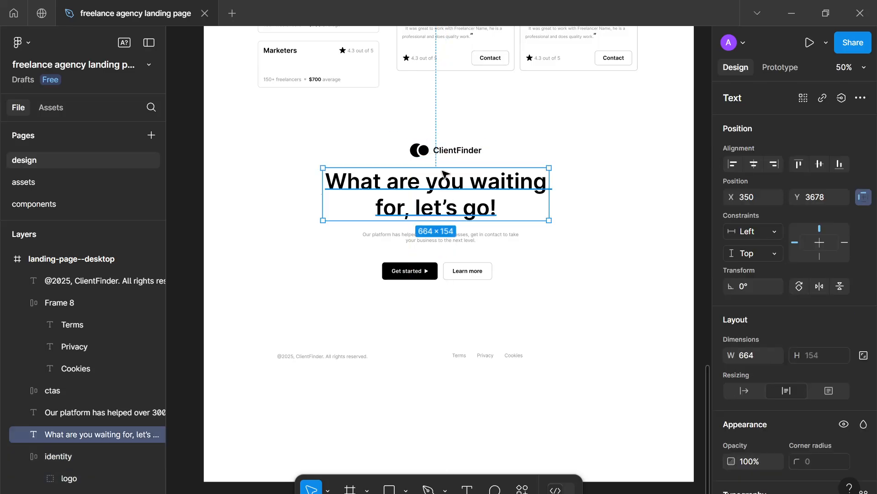
{"action": "left_click", "coordinate": [451, 239], "text": "shift"}
{"action": "key", "text": "shift+a"}
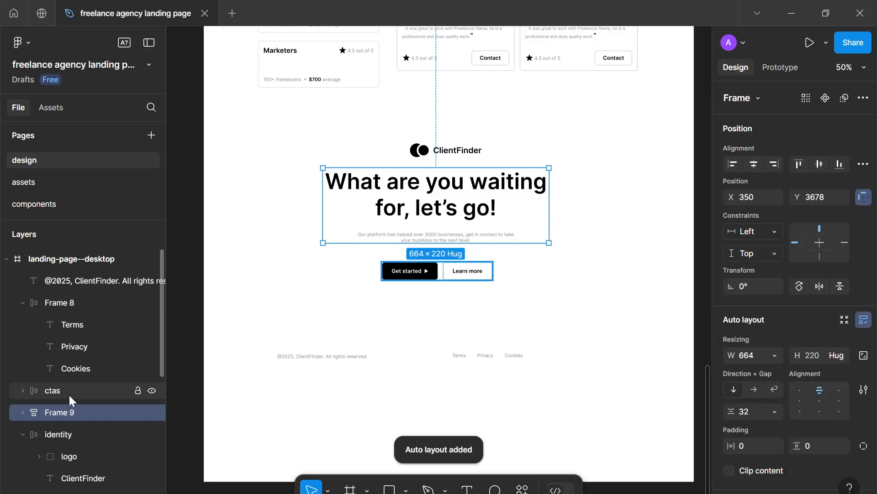
{"action": "double_click", "coordinate": [63, 416]}
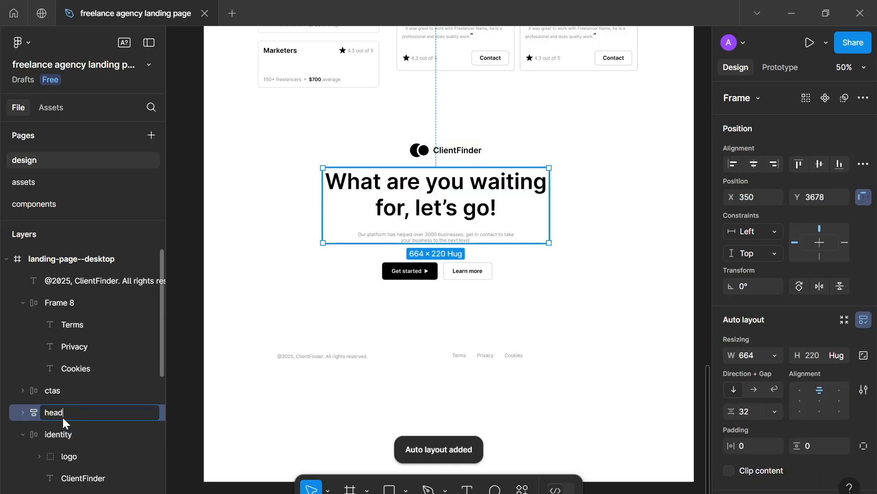
{"action": "type", "text": "headline"}
{"action": "key", "text": "Return"}
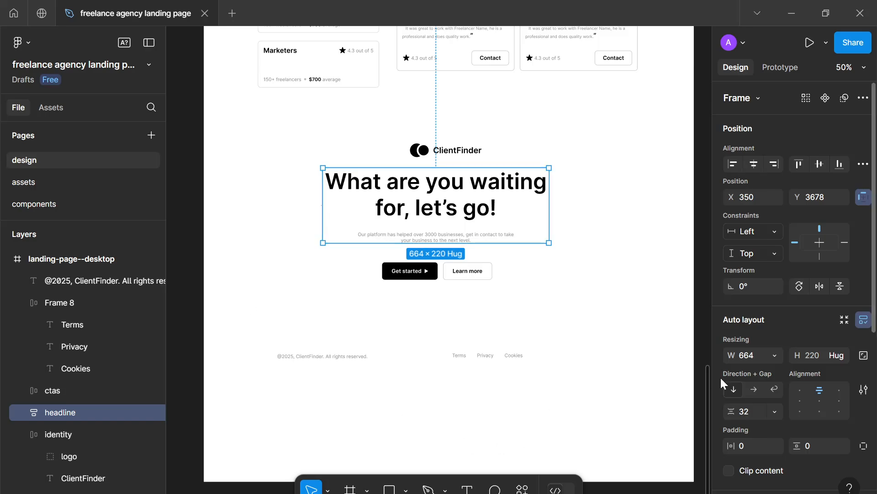
Try a vertical gap of 24 between the heading and paragraph in the headline frame.
{"action": "left_click", "coordinate": [749, 408]}
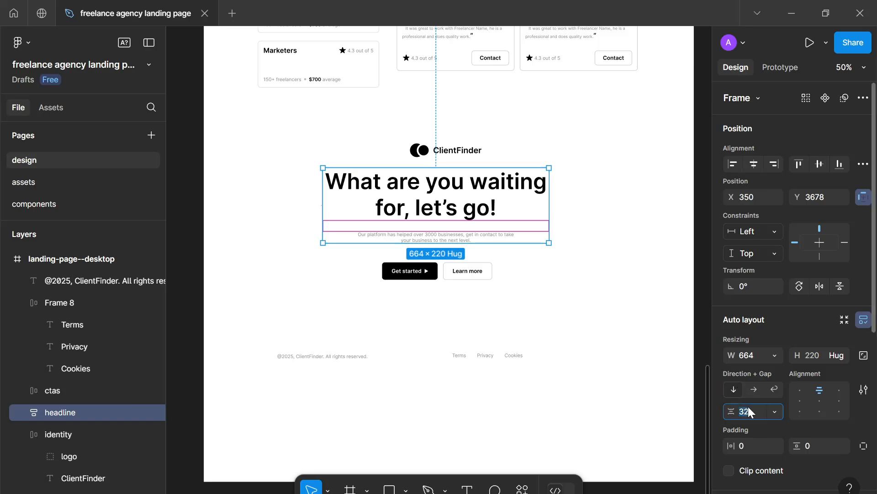
{"action": "type", "text": "24"}
{"action": "key", "text": "Return"}
{"action": "left_click", "coordinate": [647, 310]}
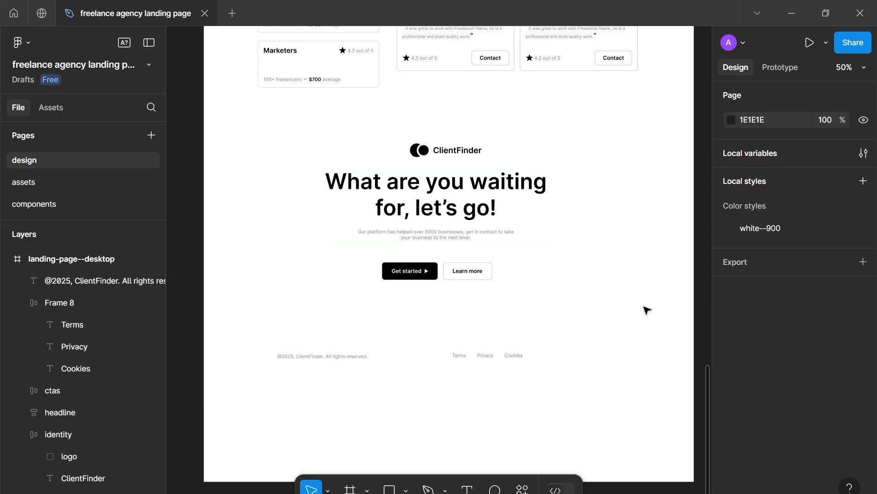
Set the headline frame's vertical gap to 16.
{"action": "left_click", "coordinate": [524, 233]}
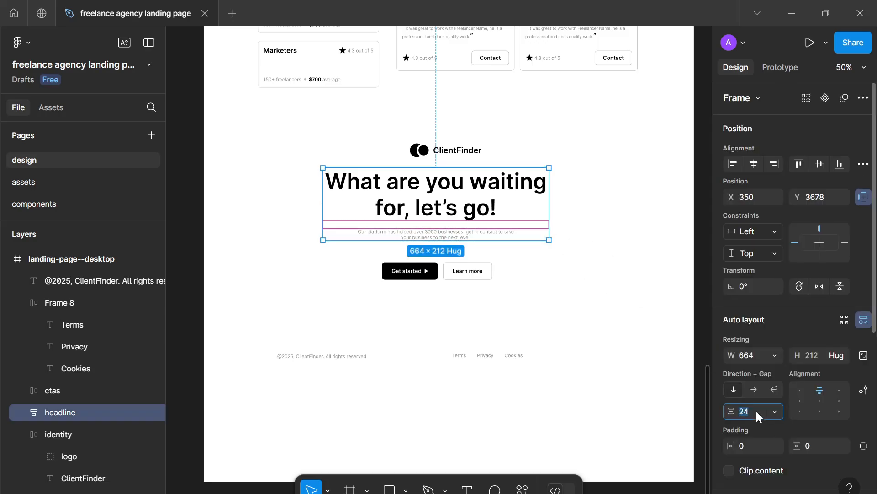
{"action": "left_click", "coordinate": [757, 411]}
{"action": "type", "text": "16"}
{"action": "key", "text": "Return"}
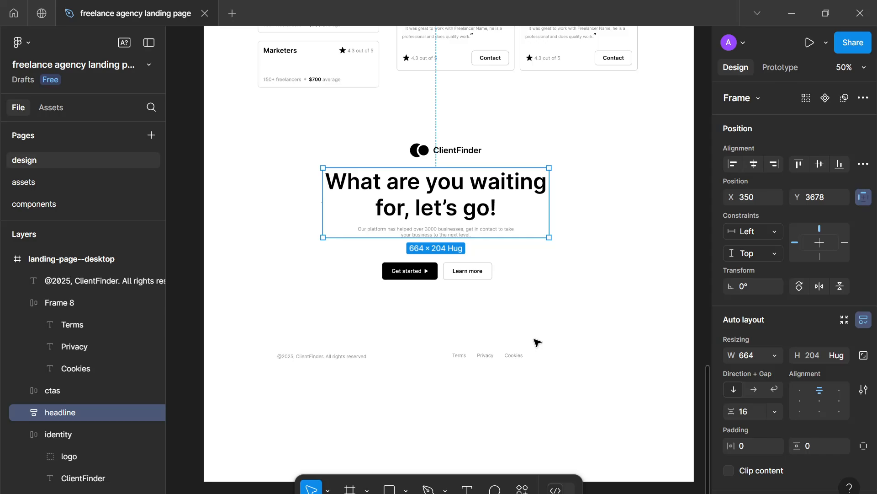
{"action": "left_click", "coordinate": [535, 340]}
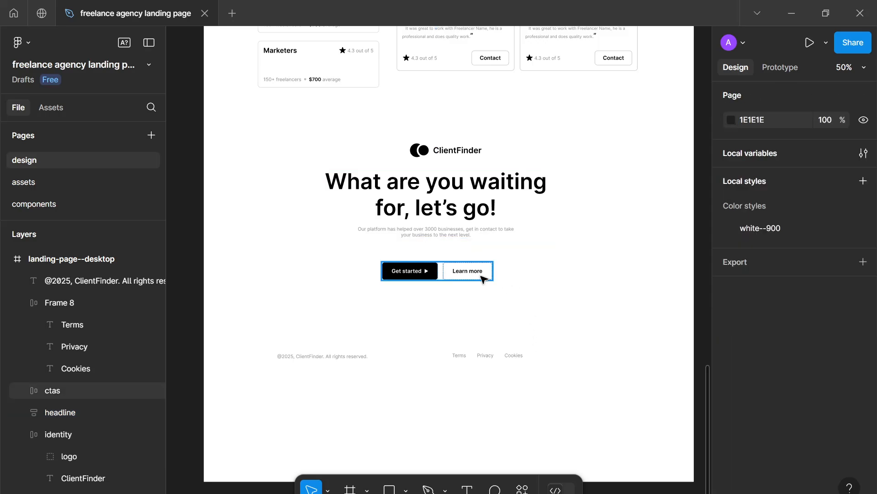
Move the closing buttons up beneath the headline and wrap logo, headline and buttons in a vertical auto layout with a gap of 32.
{"action": "left_click_drag", "start_coordinate": [486, 276], "coordinate": [488, 251]}
{"action": "left_click", "coordinate": [445, 150], "text": "shift"}
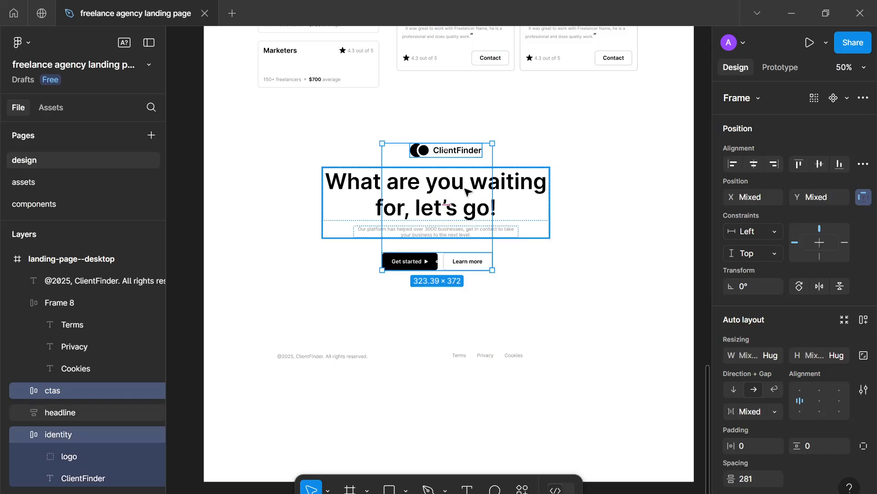
{"action": "left_click", "coordinate": [471, 212], "text": "shift"}
{"action": "key", "text": "shift+a"}
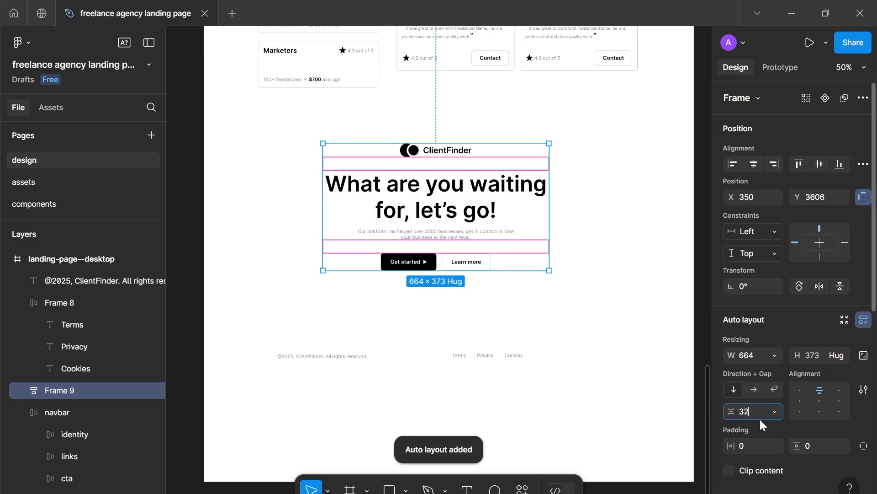
{"action": "type", "text": "32"}
{"action": "key", "text": "Return"}
{"action": "left_click", "coordinate": [531, 286]}
Shift the closing section's auto layout frame right to X 408, keeping it at Y 3606.
{"action": "scroll", "coordinate": [531, 286], "scroll_direction": "down", "scroll_amount": 1}
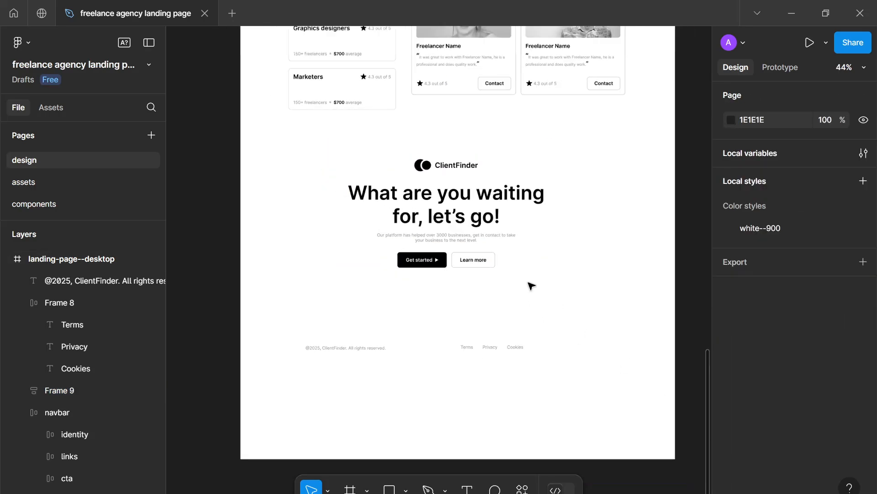
{"action": "scroll", "coordinate": [542, 251], "scroll_direction": "down", "scroll_amount": 1}
{"action": "left_click", "coordinate": [503, 206]}
{"action": "mouse_move", "coordinate": [500, 203]}
{"action": "left_mouse_down"}
{"action": "mouse_move", "coordinate": [517, 203]}
{"action": "mouse_move", "coordinate": [496, 194]}
{"action": "left_mouse_up"}
{"action": "scroll", "coordinate": [507, 218], "scroll_direction": "down", "scroll_amount": 3}
{"action": "scroll", "coordinate": [505, 220], "scroll_direction": "up", "scroll_amount": 1}
{"action": "scroll", "coordinate": [496, 194], "scroll_direction": "up", "scroll_amount": 1}
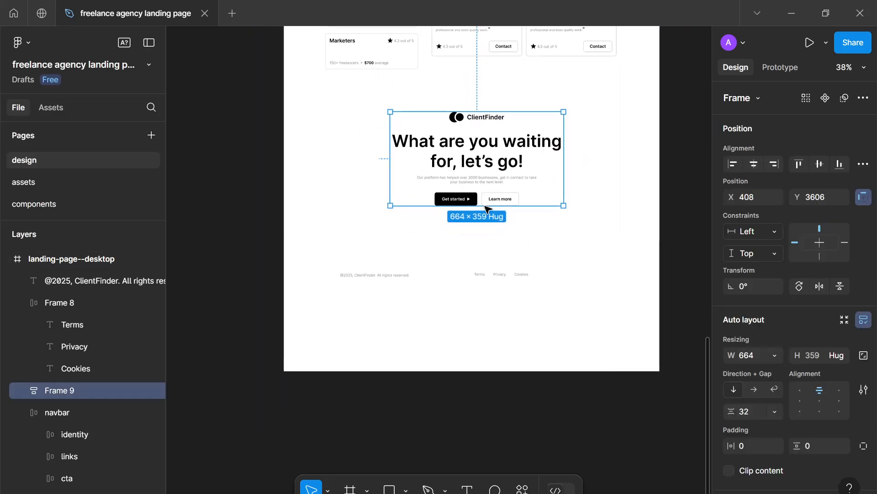
Rename the closing section's frame holding the logo, headline and buttons as content.
{"action": "left_click", "coordinate": [503, 273]}
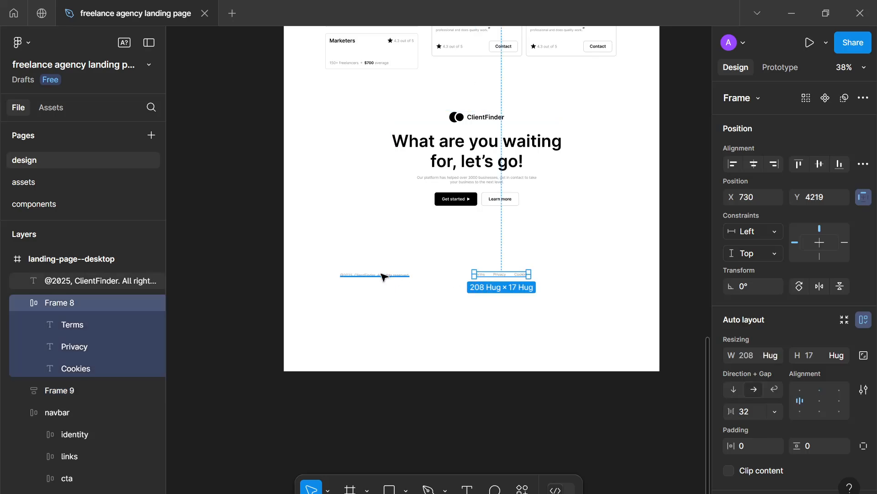
{"action": "left_click", "coordinate": [488, 152]}
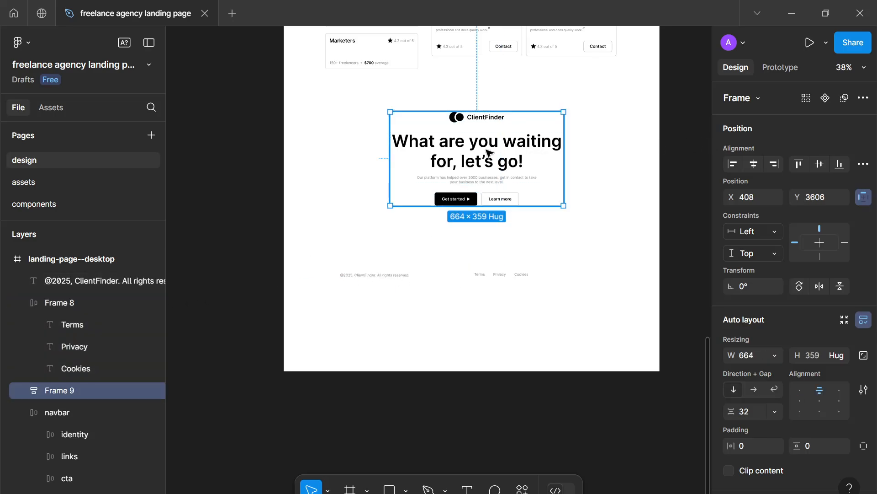
{"action": "double_click", "coordinate": [62, 392]}
{"action": "type", "text": "content"}
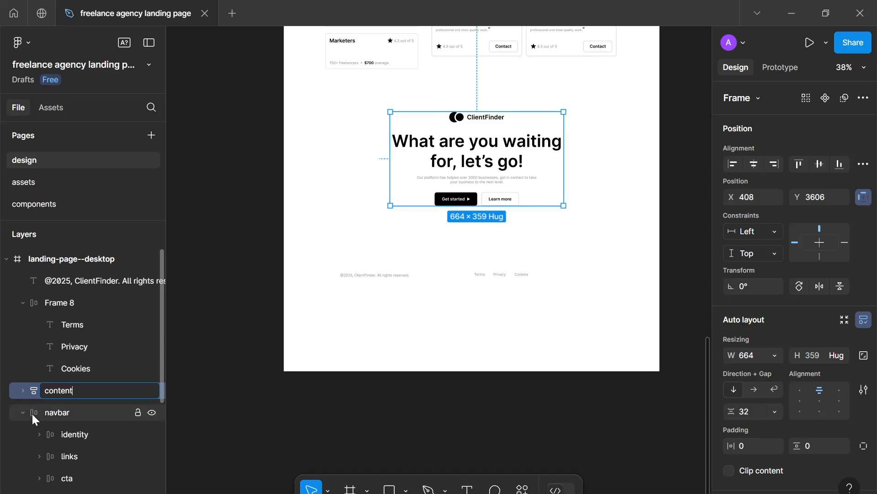
{"action": "key", "text": "Return"}
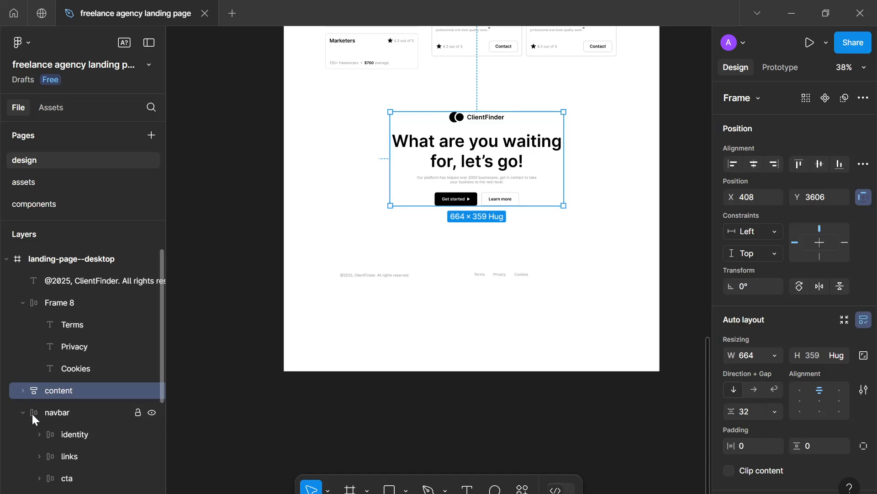
Rename the frame holding Terms, Privacy and Cookies as links.
{"action": "left_click", "coordinate": [509, 275]}
{"action": "double_click", "coordinate": [54, 308]}
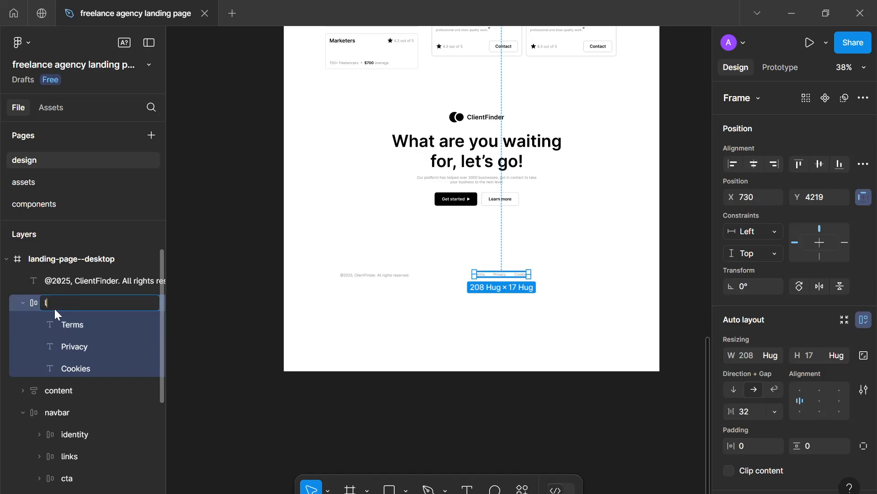
{"action": "type", "text": "links"}
{"action": "key", "text": "Return"}
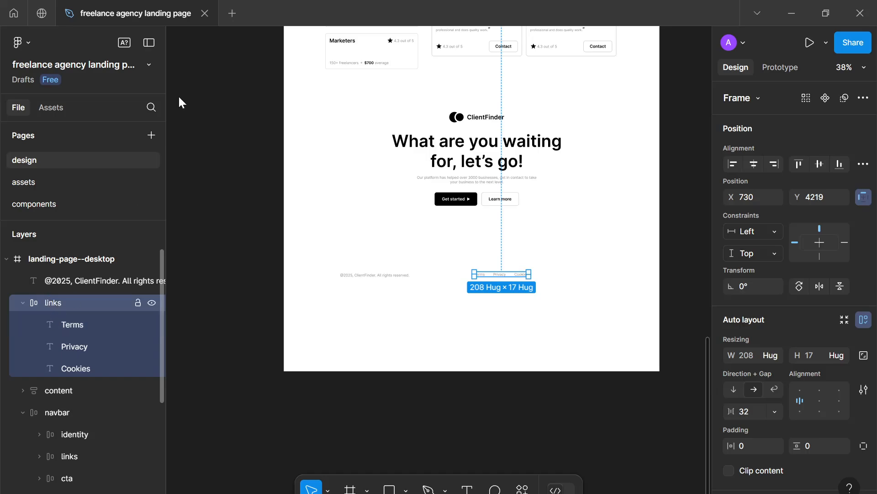
Wrap the copyright text and the links frame in a horizontal auto layout frame and rename it legal.
{"action": "left_click", "coordinate": [370, 274], "text": "shift"}
{"action": "key", "text": "shift+a"}
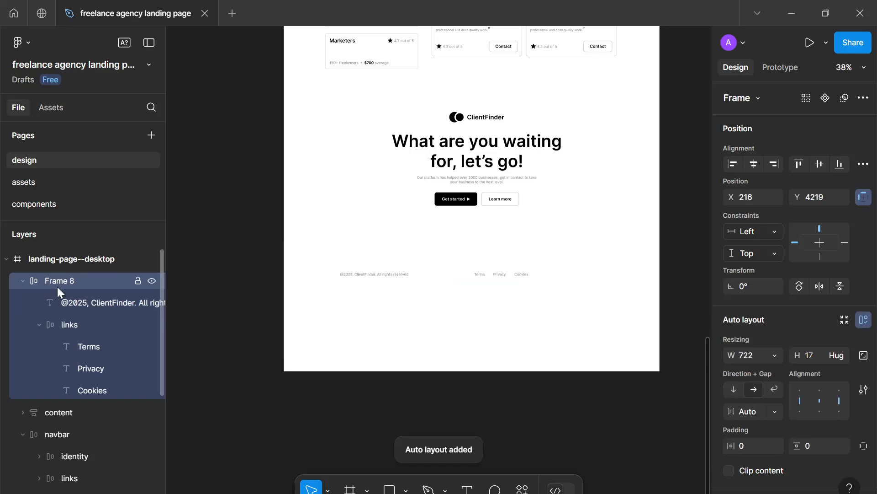
{"action": "double_click", "coordinate": [57, 288]}
{"action": "type", "text": "legal"}
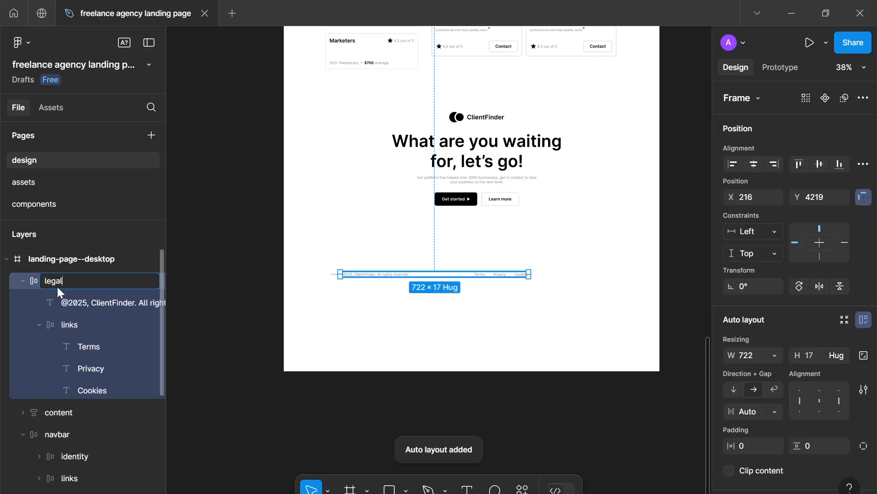
{"action": "key", "text": "Return"}
{"action": "left_click", "coordinate": [529, 354]}
{"action": "scroll", "coordinate": [529, 353], "scroll_direction": "up", "scroll_amount": 3}
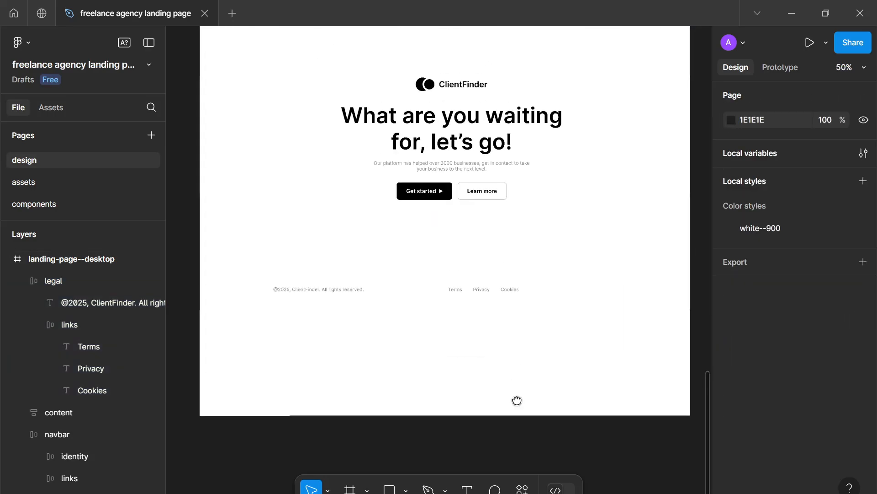
Move the legal row up beneath the closing buttons to X 360, Y 4066.
{"action": "scroll", "coordinate": [517, 399], "scroll_direction": "down", "scroll_amount": 1}
{"action": "left_click_drag", "start_coordinate": [474, 314], "coordinate": [522, 260]}
{"action": "scroll", "coordinate": [523, 261], "scroll_direction": "down", "scroll_amount": 3}
{"action": "scroll", "coordinate": [520, 261], "scroll_direction": "down", "scroll_amount": 4}
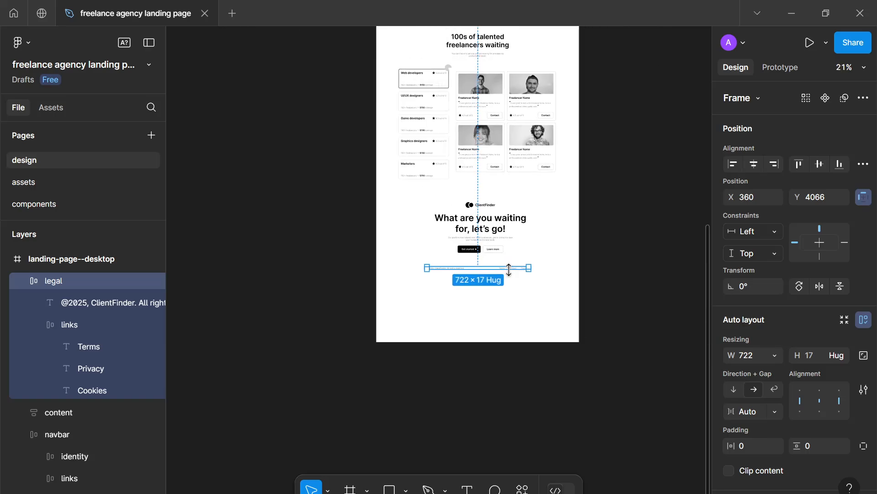
{"action": "scroll", "coordinate": [509, 270], "scroll_direction": "up", "scroll_amount": 2}
{"action": "scroll", "coordinate": [509, 270], "scroll_direction": "up", "scroll_amount": 1}
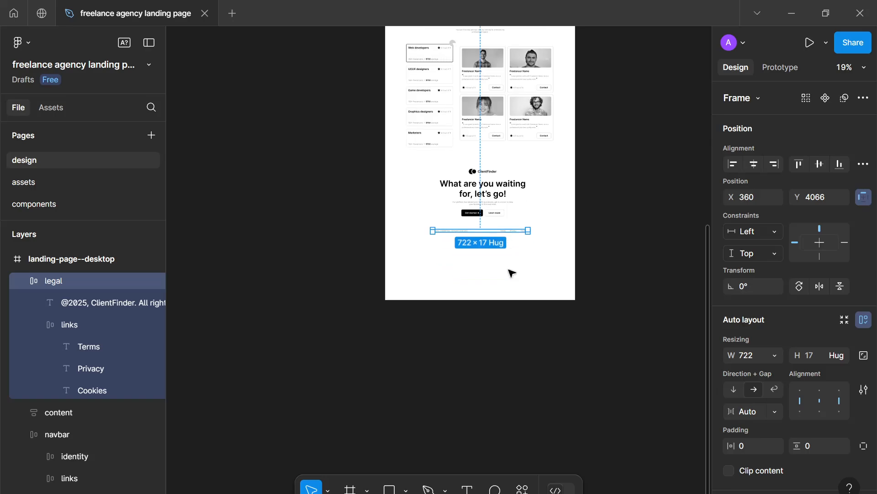
Wrap the content and legal frames together in a vertical auto layout frame.
{"action": "left_click", "coordinate": [512, 308]}
{"action": "scroll", "coordinate": [511, 310], "scroll_direction": "up", "scroll_amount": 3}
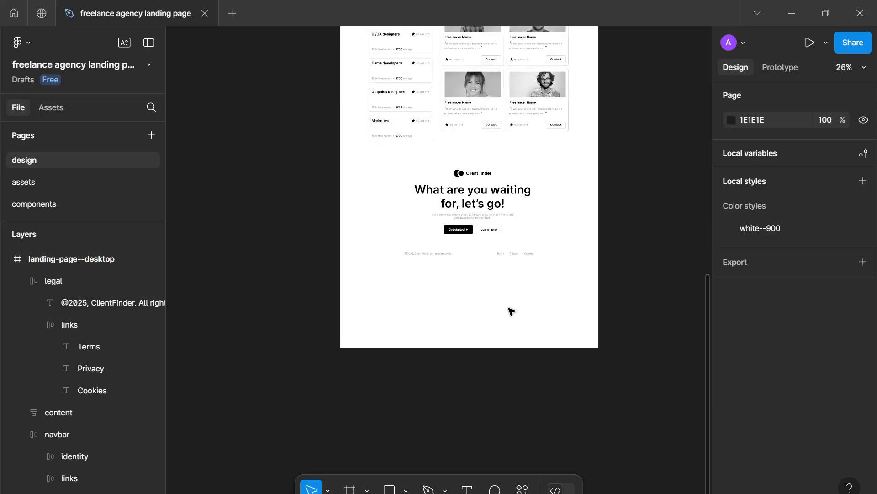
{"action": "scroll", "coordinate": [513, 411], "scroll_direction": "up", "scroll_amount": 5}
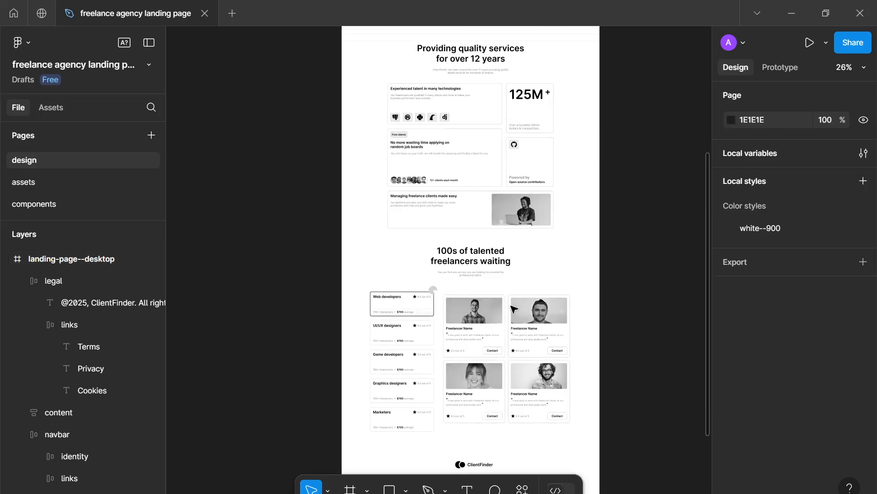
{"action": "scroll", "coordinate": [513, 310], "scroll_direction": "down", "scroll_amount": 5}
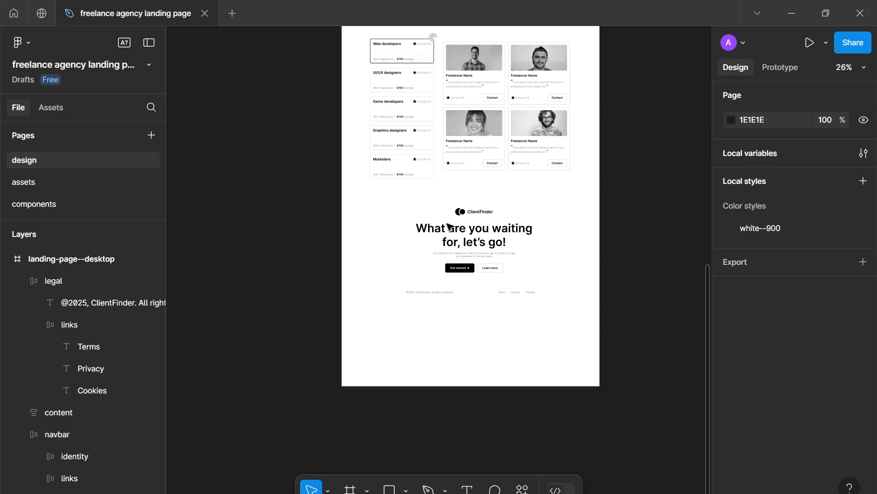
{"action": "left_click_drag", "start_coordinate": [368, 194], "coordinate": [586, 309]}
{"action": "left_click", "coordinate": [585, 309]}
{"action": "left_click", "coordinate": [450, 273]}
{"action": "scroll", "coordinate": [461, 291], "scroll_direction": "up", "scroll_amount": 3}
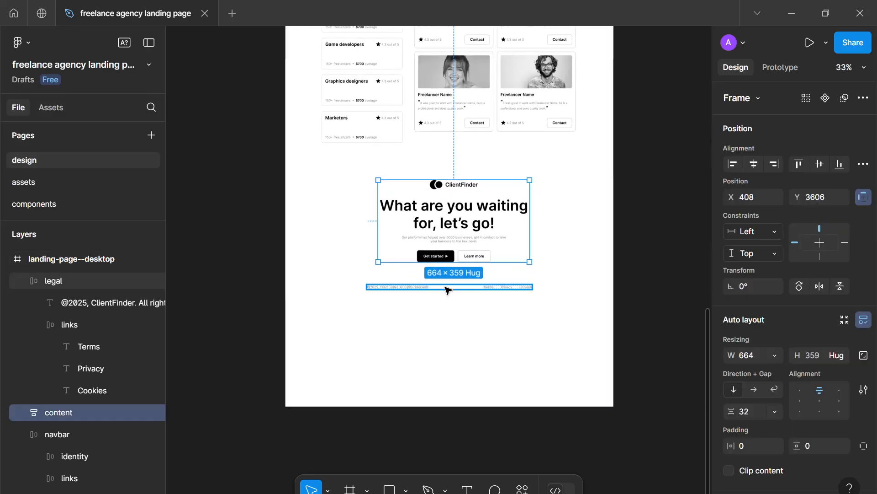
{"action": "left_click", "coordinate": [435, 287], "text": "shift"}
{"action": "key", "text": "shift+a"}
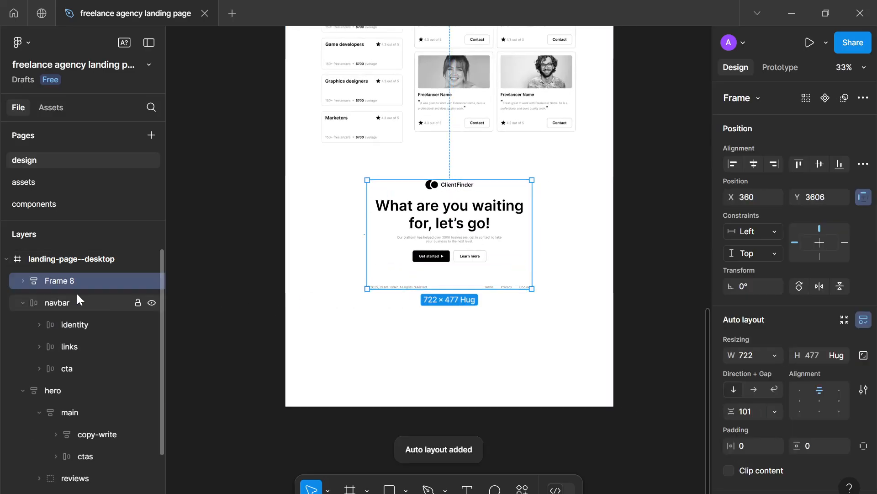
Rename the new frame around the content and legal frames as footer.
{"action": "double_click", "coordinate": [67, 281]}
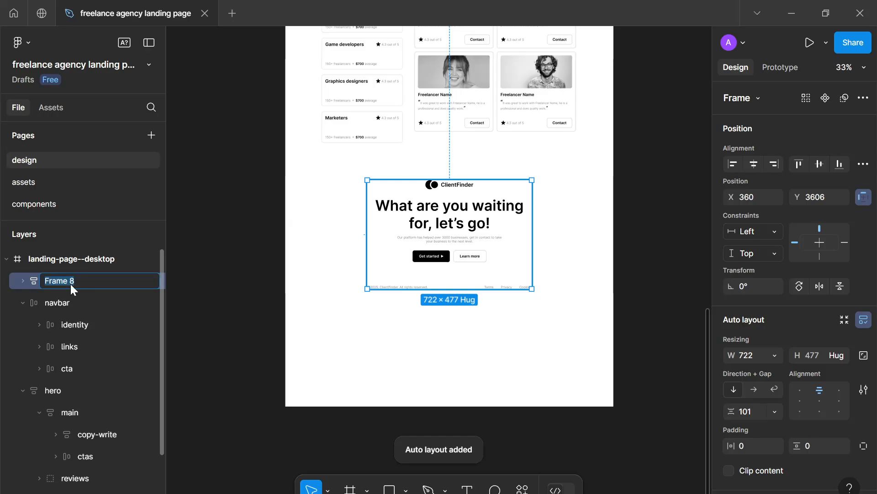
{"action": "type", "text": "footer"}
{"action": "key", "text": "Return"}
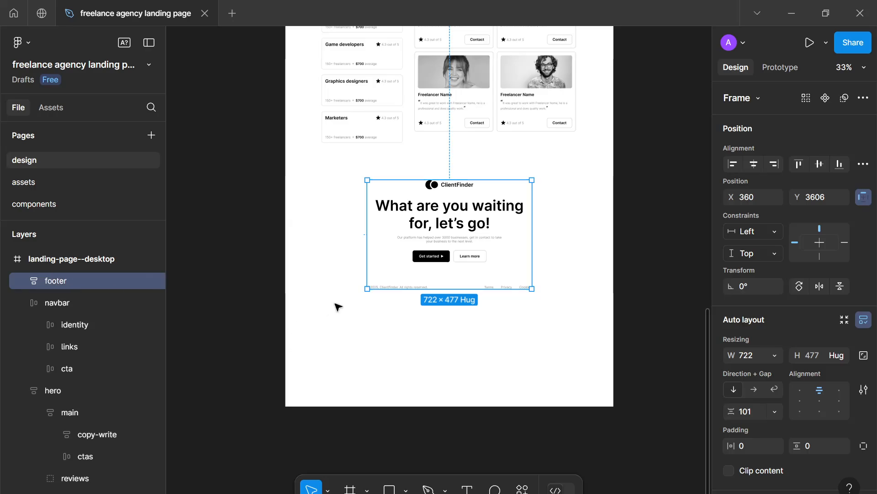
Show the 16-column layout grid on the landing-page--desktop frame.
{"action": "scroll", "coordinate": [408, 255], "scroll_direction": "down", "scroll_amount": 5, "text": "ctrl"}
{"action": "scroll", "coordinate": [406, 249], "scroll_direction": "up", "scroll_amount": 5}
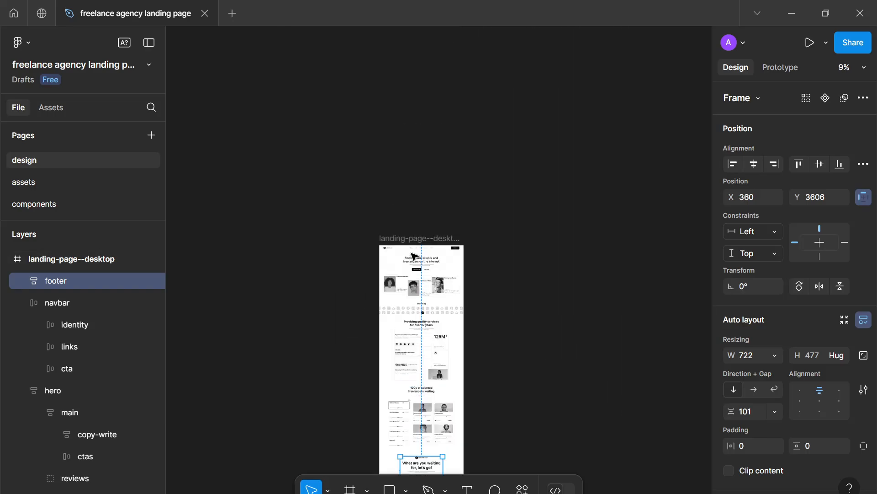
{"action": "left_click", "coordinate": [404, 242]}
{"action": "scroll", "coordinate": [778, 309], "scroll_direction": "down", "scroll_amount": 8}
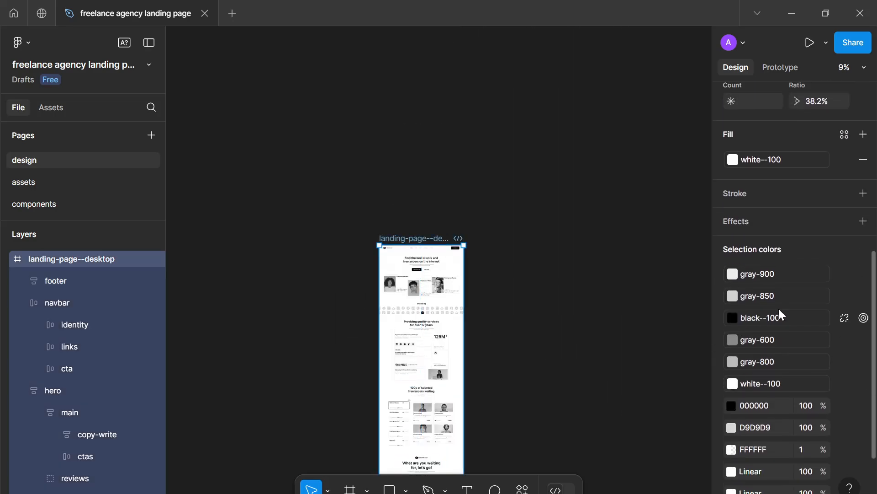
{"action": "scroll", "coordinate": [812, 366], "scroll_direction": "up", "scroll_amount": 3}
{"action": "scroll", "coordinate": [827, 306], "scroll_direction": "up", "scroll_amount": 5}
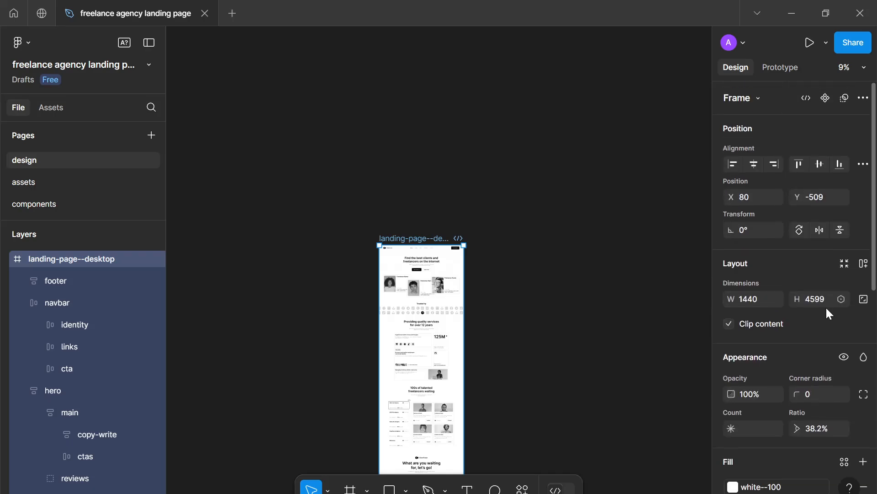
{"action": "scroll", "coordinate": [827, 307], "scroll_direction": "down", "scroll_amount": 4}
{"action": "scroll", "coordinate": [826, 313], "scroll_direction": "down", "scroll_amount": 5}
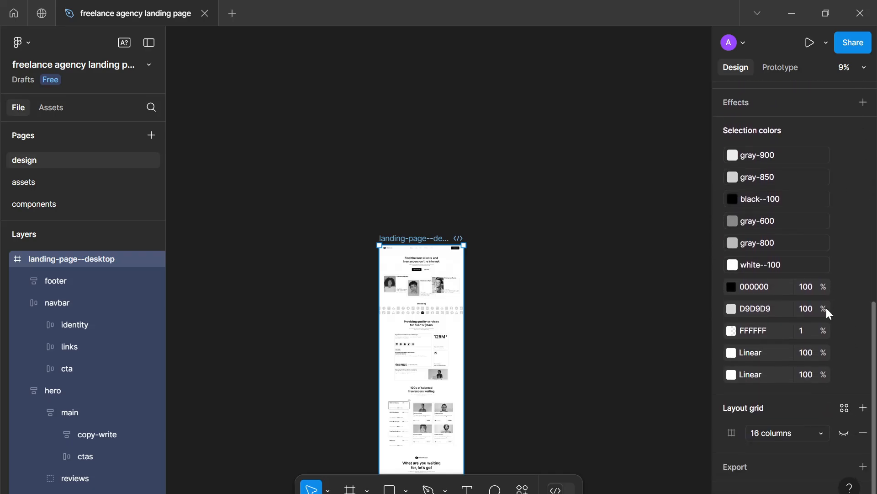
{"action": "left_click", "coordinate": [844, 433]}
{"action": "scroll", "coordinate": [438, 301], "scroll_direction": "down", "scroll_amount": 4}
{"action": "scroll", "coordinate": [438, 300], "scroll_direction": "up", "scroll_amount": 6}
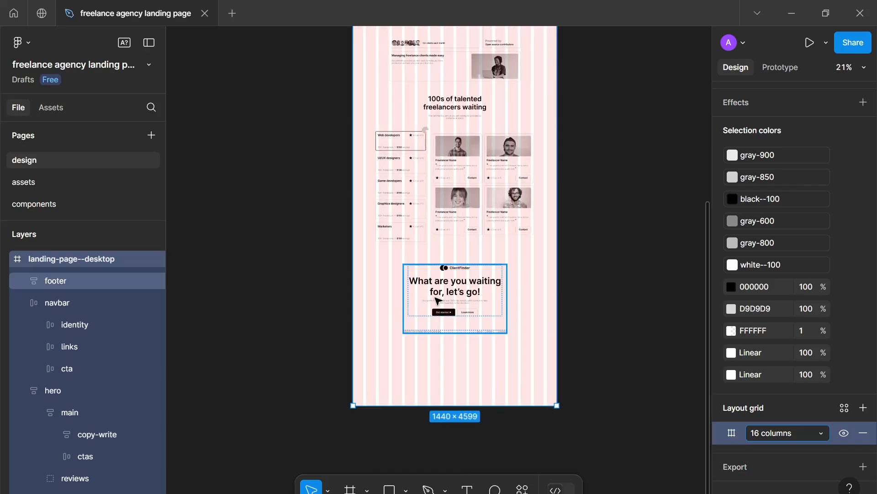
Move the footer left to the end of the first grid column and widen it to 1298 towards the last column.
{"action": "left_click_drag", "start_coordinate": [436, 301], "coordinate": [402, 291]}
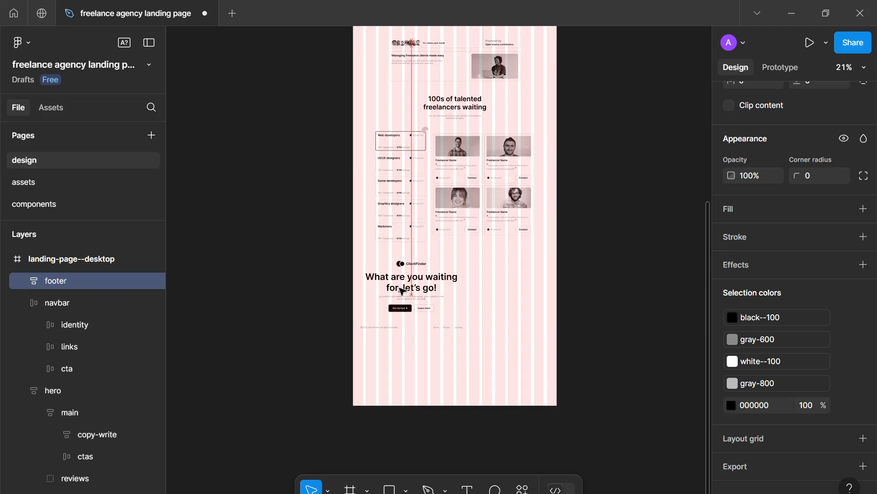
{"action": "scroll", "coordinate": [402, 291], "scroll_direction": "up", "scroll_amount": 3}
{"action": "scroll", "coordinate": [401, 291], "scroll_direction": "up", "scroll_amount": 3}
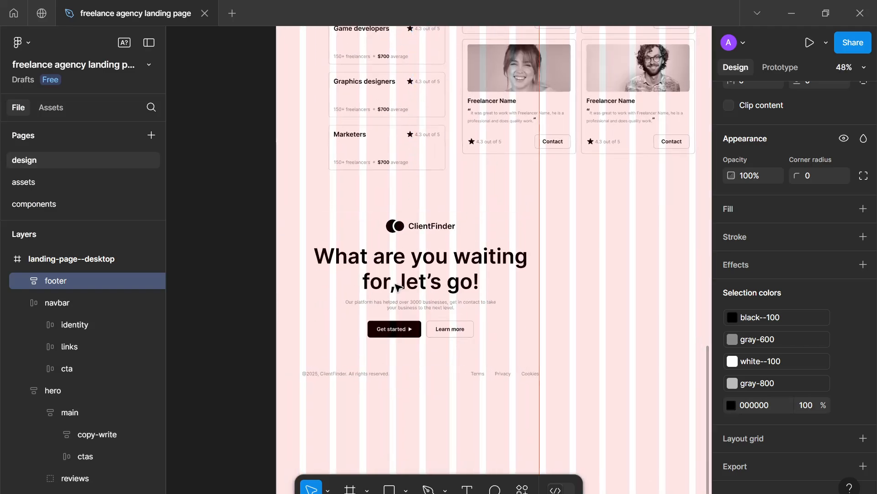
{"action": "left_click_drag", "start_coordinate": [397, 292], "coordinate": [337, 290]}
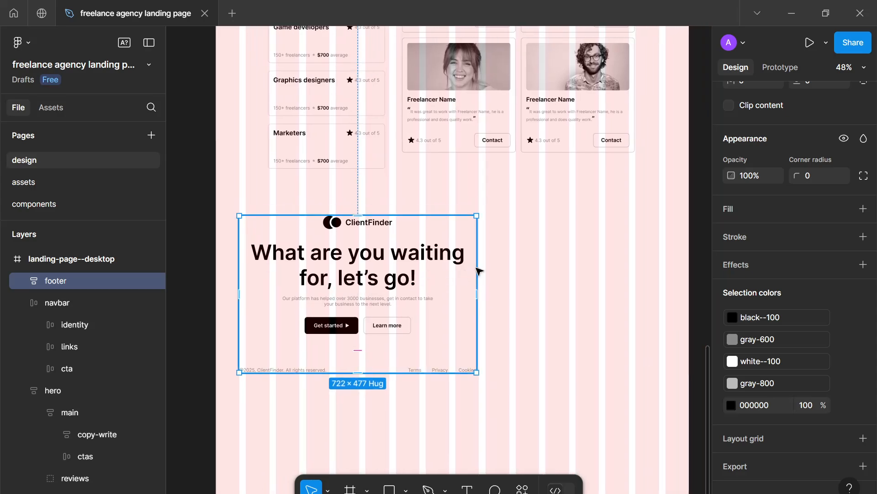
{"action": "left_click_drag", "start_coordinate": [521, 269], "coordinate": [666, 270]}
{"action": "scroll", "coordinate": [604, 255], "scroll_direction": "down", "scroll_amount": 2}
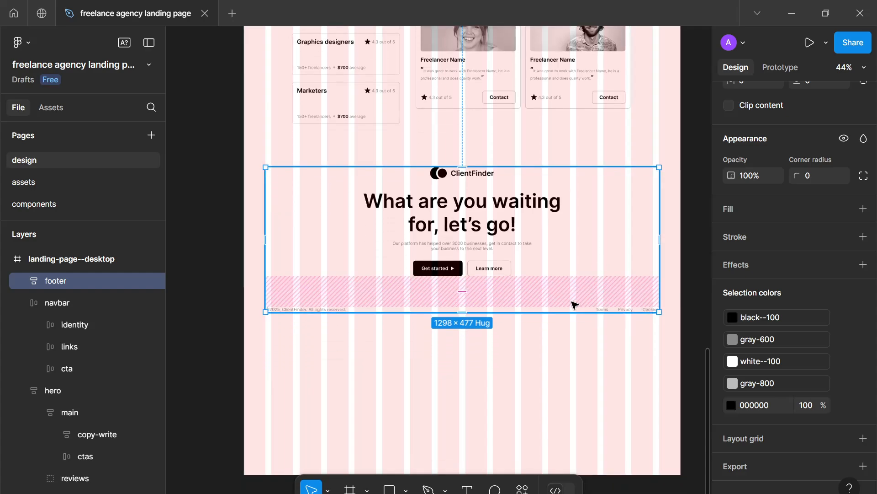
Hide the 16-column layout grid on the landing-page--desktop frame.
{"action": "scroll", "coordinate": [571, 309], "scroll_direction": "down", "scroll_amount": 1}
{"action": "scroll", "coordinate": [568, 304], "scroll_direction": "down", "scroll_amount": 3}
{"action": "scroll", "coordinate": [570, 308], "scroll_direction": "up", "scroll_amount": 10}
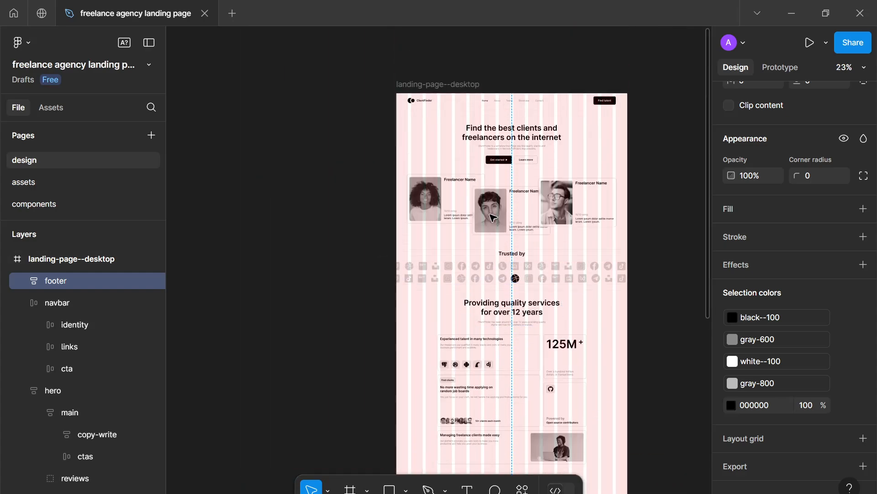
{"action": "left_click", "coordinate": [471, 217]}
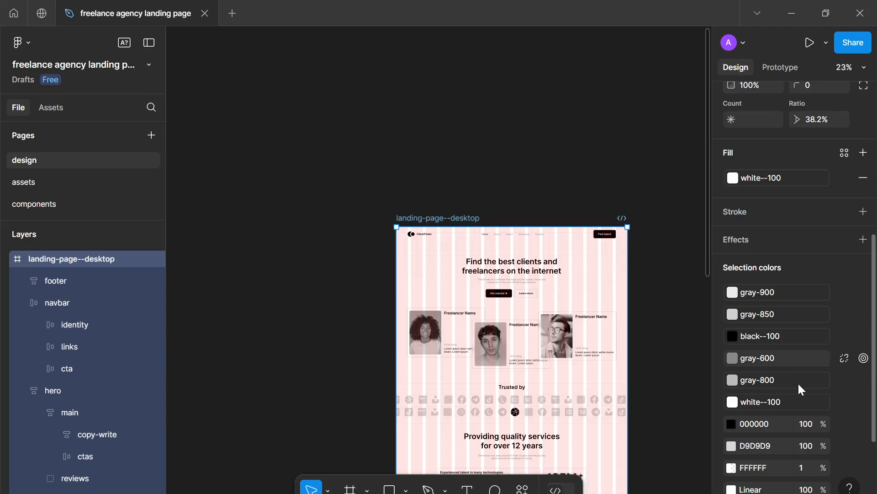
{"action": "scroll", "coordinate": [799, 393], "scroll_direction": "down", "scroll_amount": 3}
{"action": "left_click", "coordinate": [844, 433]}
{"action": "scroll", "coordinate": [514, 391], "scroll_direction": "down", "scroll_amount": 12}
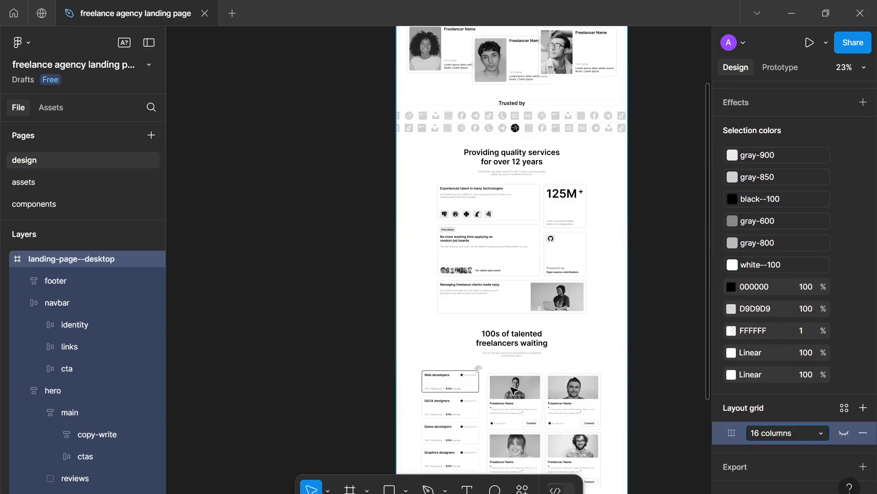
Fill the footer frame with the black--100 colour style.
{"action": "left_click", "coordinate": [497, 253]}
{"action": "scroll", "coordinate": [455, 384], "scroll_direction": "up", "scroll_amount": 5}
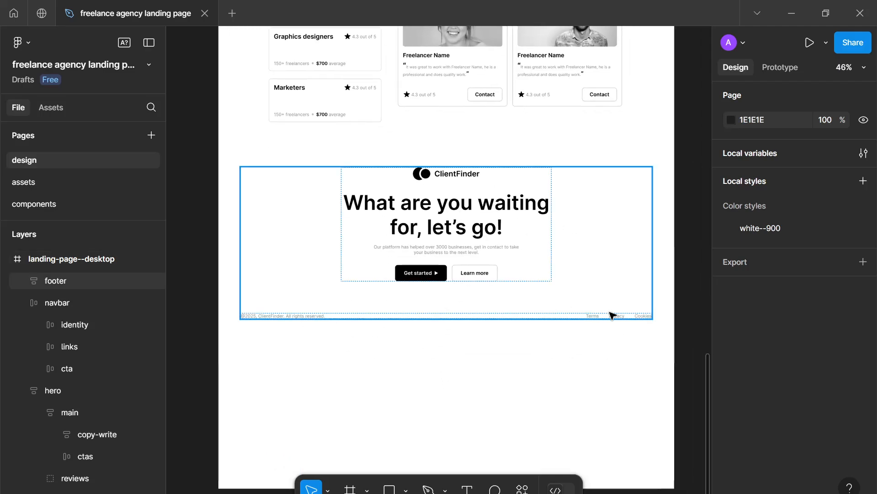
{"action": "left_click", "coordinate": [612, 316]}
{"action": "scroll", "coordinate": [781, 306], "scroll_direction": "down", "scroll_amount": 6}
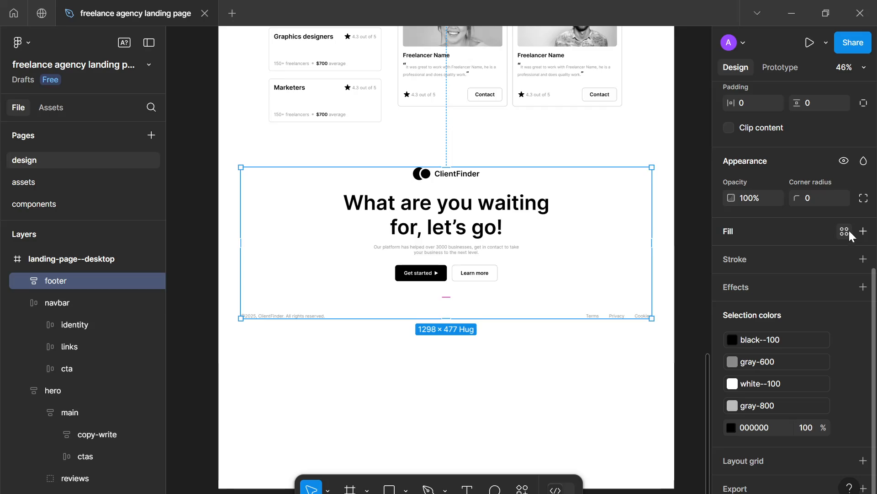
{"action": "left_click", "coordinate": [849, 231]}
{"action": "left_click", "coordinate": [580, 315]}
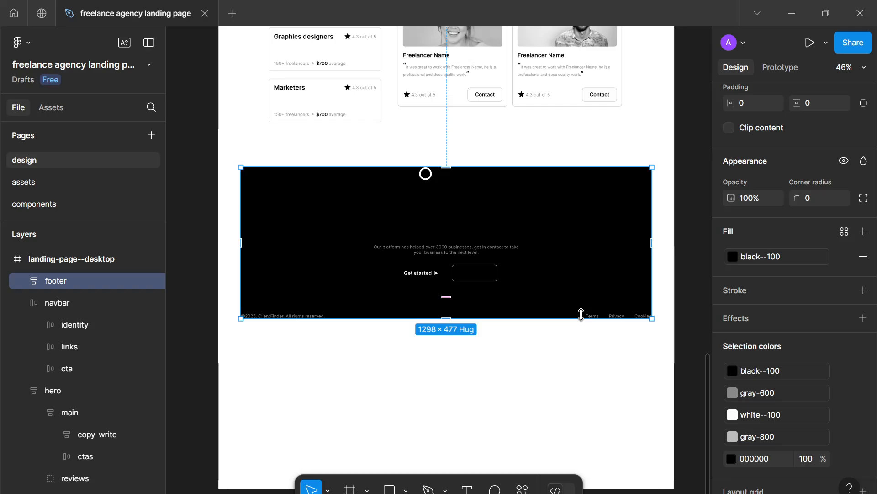
{"action": "scroll", "coordinate": [580, 315], "scroll_direction": "down", "scroll_amount": 6}
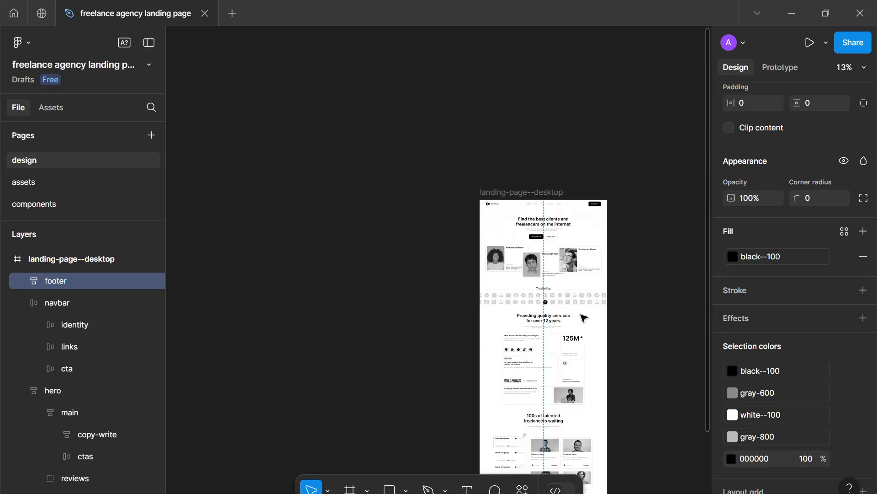
{"action": "scroll", "coordinate": [583, 317], "scroll_direction": "down", "scroll_amount": 4}
{"action": "scroll", "coordinate": [582, 317], "scroll_direction": "up", "scroll_amount": 3}
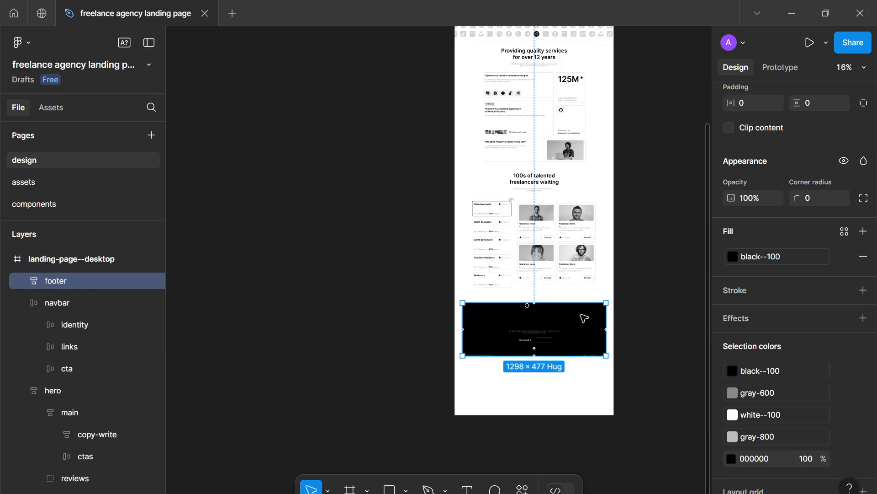
Undo the black--100 fill on the footer frame.
{"action": "scroll", "coordinate": [548, 381], "scroll_direction": "up", "scroll_amount": 6}
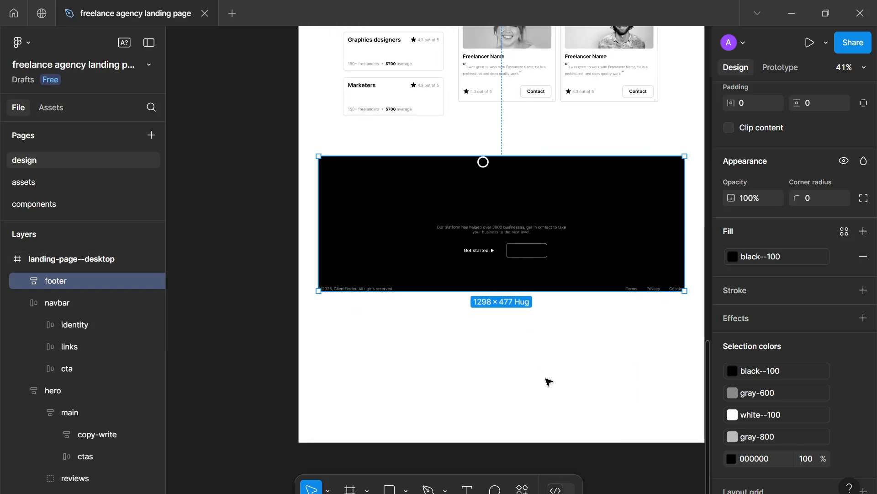
{"action": "left_click_drag", "start_coordinate": [546, 382], "coordinate": [508, 403]}
{"action": "scroll", "coordinate": [510, 405], "scroll_direction": "up", "scroll_amount": 3}
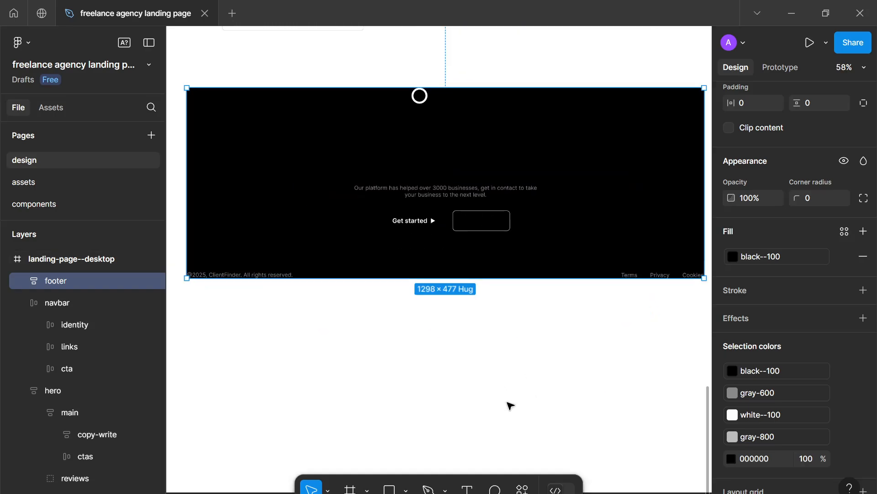
{"action": "scroll", "coordinate": [507, 404], "scroll_direction": "down", "scroll_amount": 1}
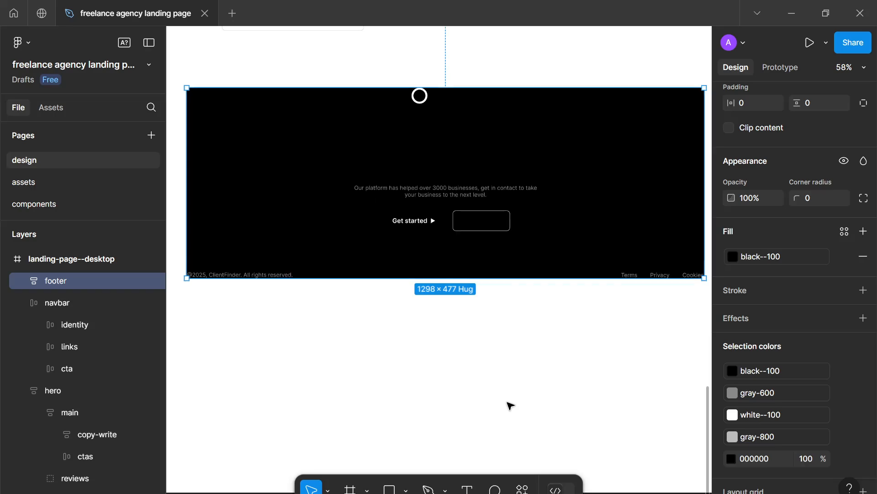
{"action": "key", "text": "ctrl+z"}
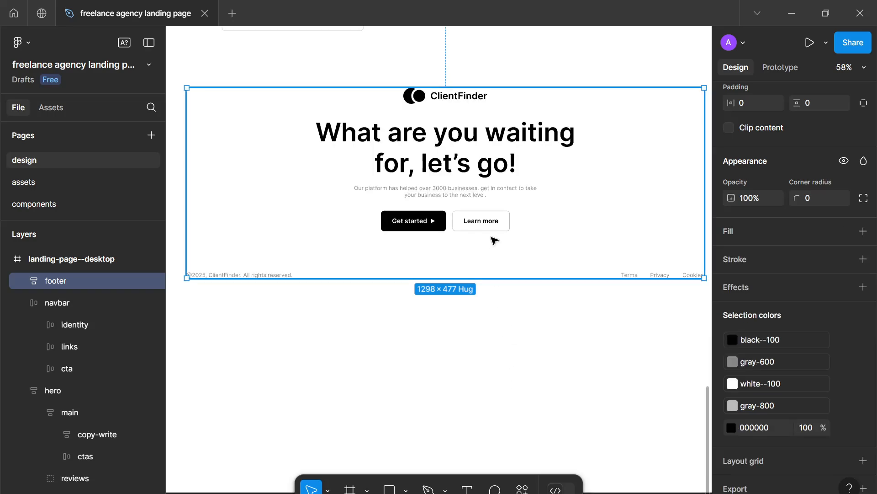
Select the whole footer frame again and restore its black--100 fill.
{"action": "double_click", "coordinate": [413, 226]}
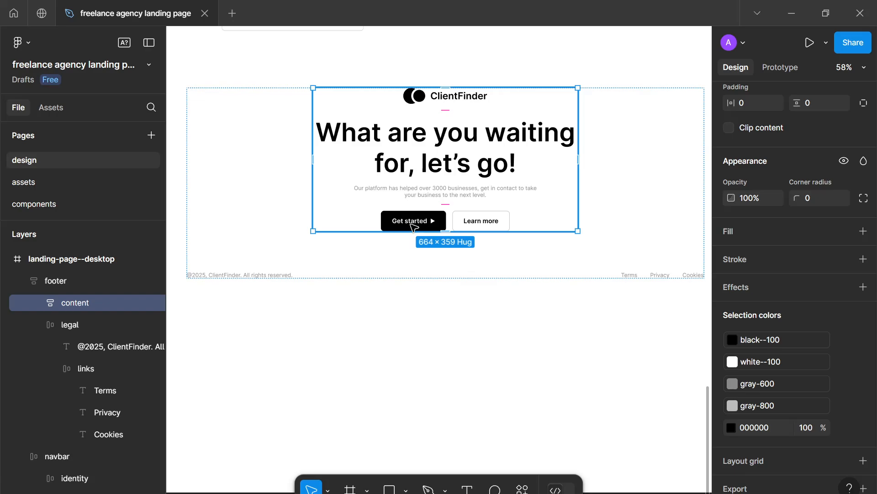
{"action": "left_click", "coordinate": [417, 296]}
{"action": "left_click", "coordinate": [421, 264]}
{"action": "scroll", "coordinate": [419, 264], "scroll_direction": "down", "scroll_amount": 3}
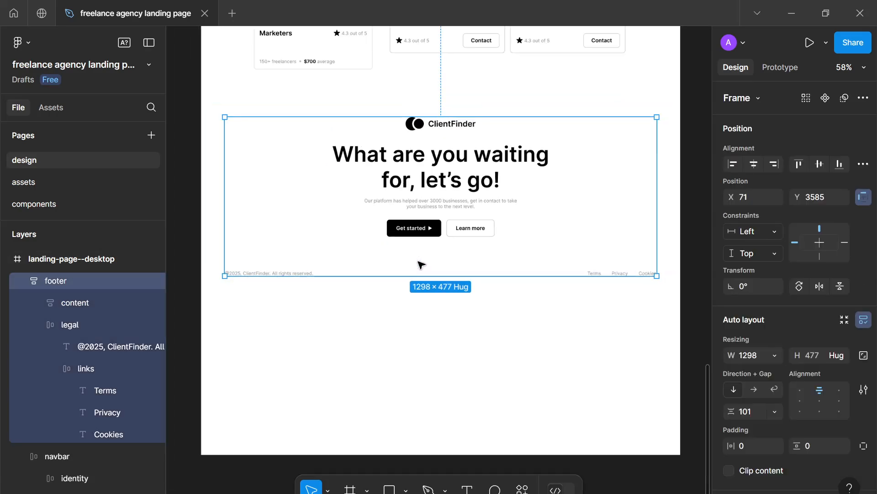
{"action": "key", "text": "ctrl+alt+v"}
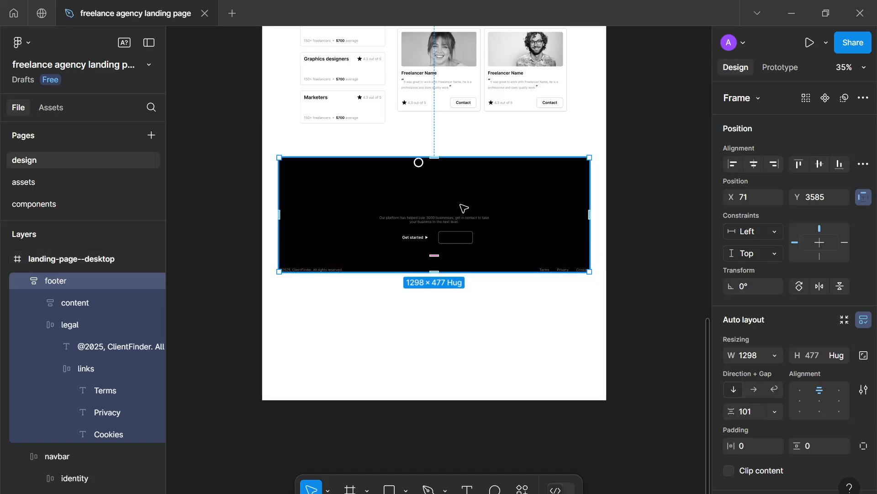
Detach the footer's fill from black--100 and lighten it to the custom colour 0B0B0B.
{"action": "scroll", "coordinate": [823, 375], "scroll_direction": "down", "scroll_amount": 5}
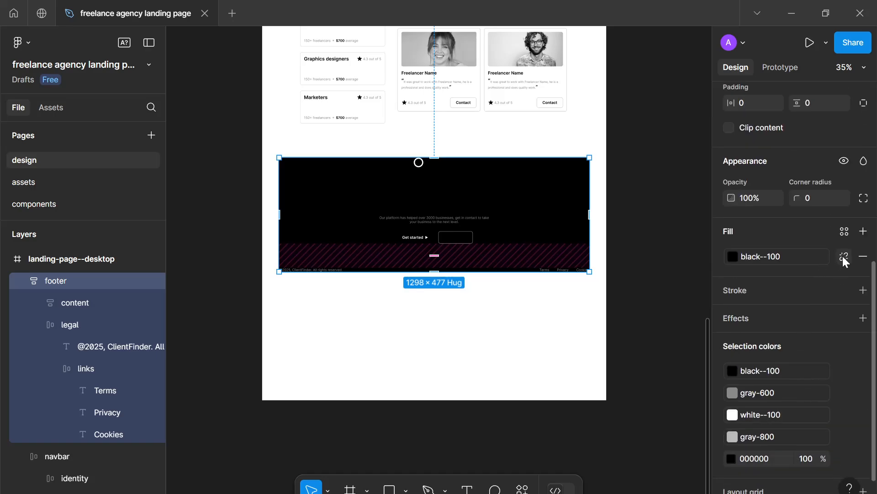
{"action": "left_click", "coordinate": [843, 257]}
{"action": "left_click", "coordinate": [733, 257]}
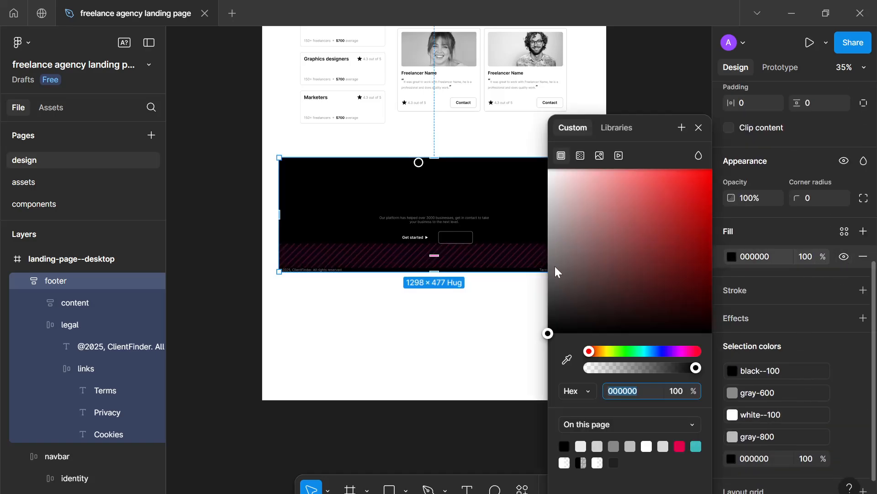
{"action": "mouse_move", "coordinate": [549, 323]}
{"action": "left_mouse_down"}
{"action": "mouse_move", "coordinate": [548, 316]}
{"action": "mouse_move", "coordinate": [542, 333]}
{"action": "left_mouse_up"}
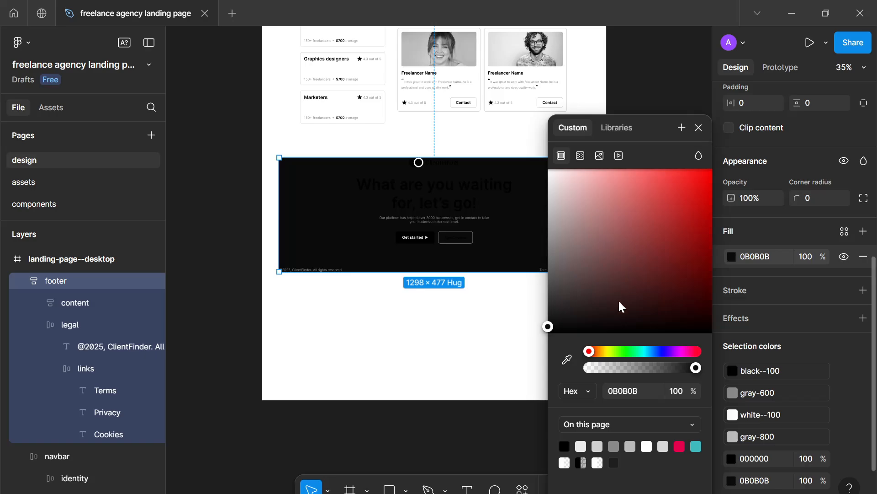
{"action": "left_click", "coordinate": [700, 129]}
Save the footer's 0B0B0B fill as a colour variable named black-200 in the existing variable collection.
{"action": "left_click", "coordinate": [845, 232]}
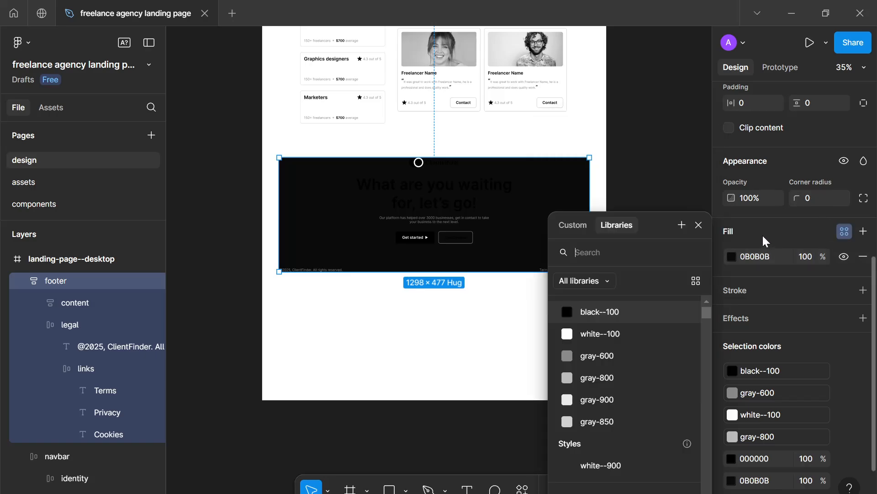
{"action": "left_click", "coordinate": [681, 226]}
{"action": "type", "text": "black-200"}
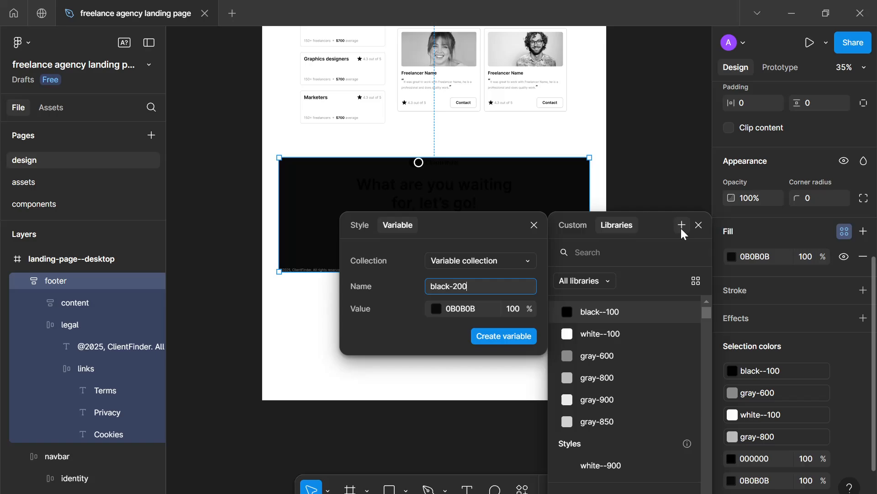
{"action": "key", "text": "Return"}
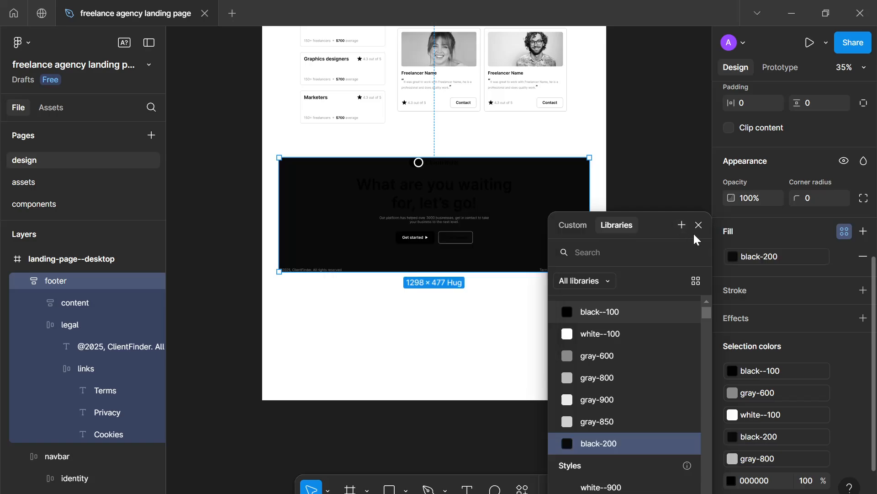
{"action": "left_click", "coordinate": [699, 225]}
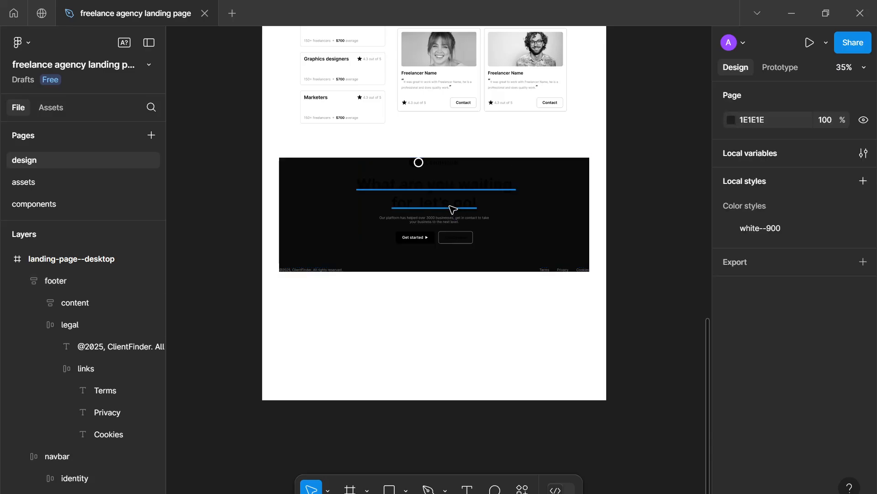
Replace the black--100 colour of the footer's logo group with white--100.
{"action": "scroll", "coordinate": [450, 226], "scroll_direction": "up", "scroll_amount": 3}
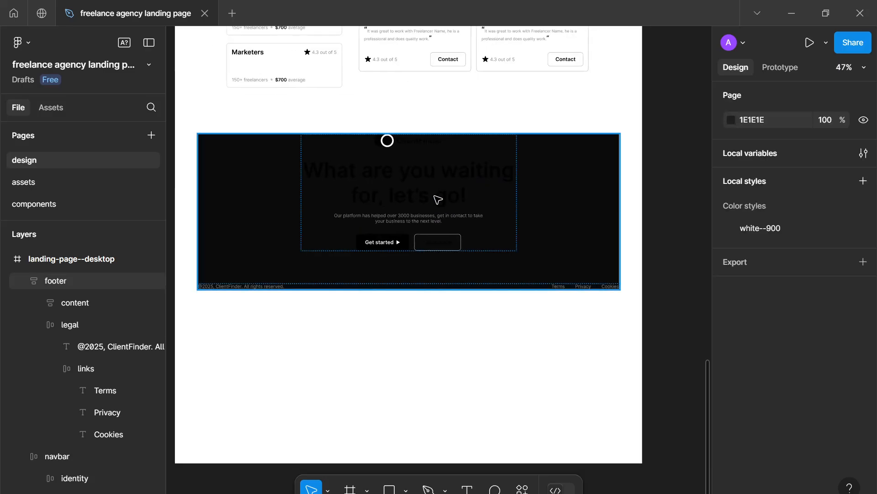
{"action": "left_click", "coordinate": [437, 199]}
{"action": "scroll", "coordinate": [409, 164], "scroll_direction": "up", "scroll_amount": 5}
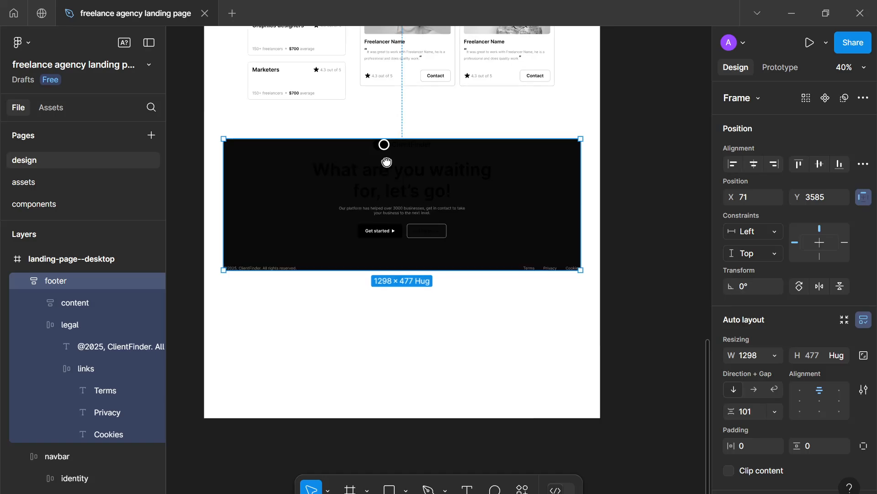
{"action": "left_click", "coordinate": [401, 138]}
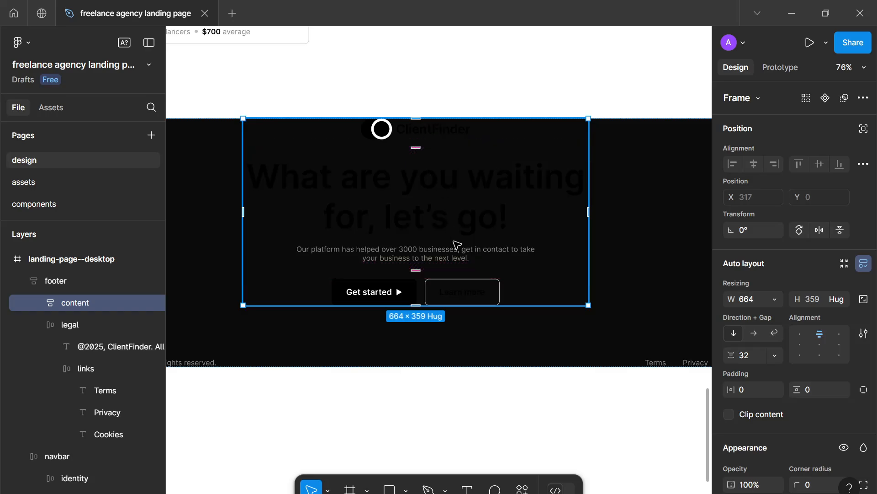
{"action": "scroll", "coordinate": [456, 245], "scroll_direction": "down", "scroll_amount": 1}
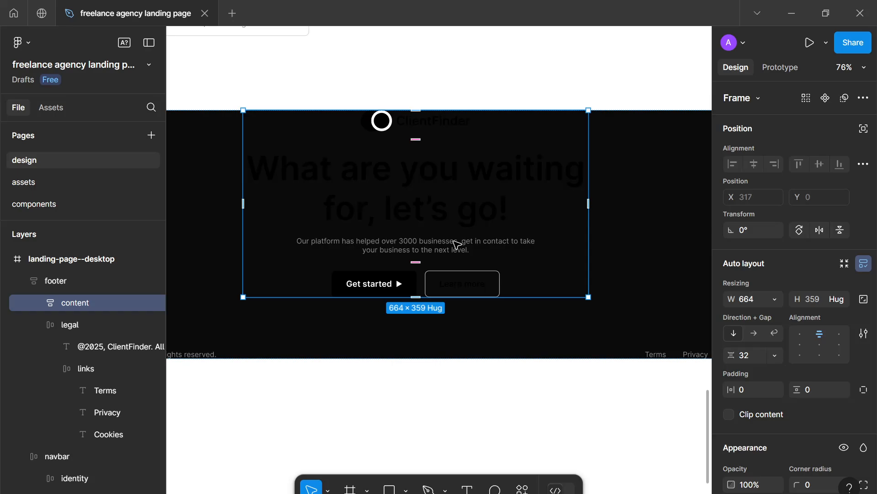
{"action": "scroll", "coordinate": [457, 207], "scroll_direction": "up", "scroll_amount": 5}
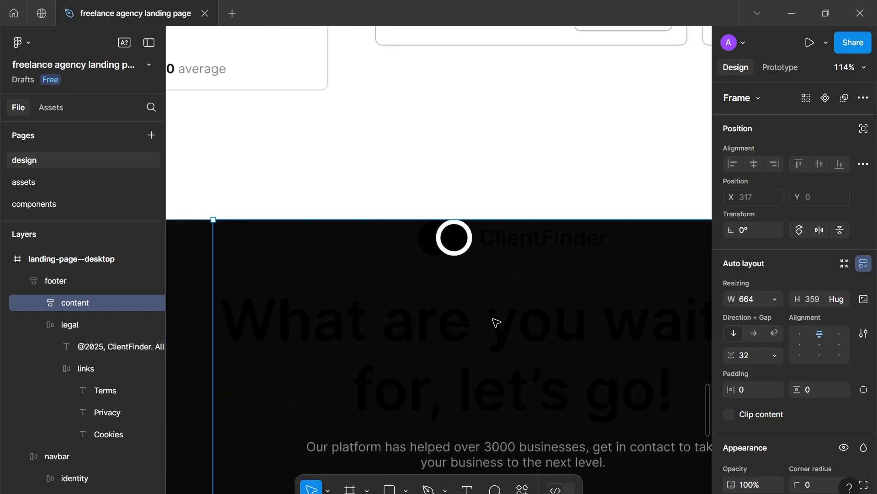
{"action": "scroll", "coordinate": [484, 312], "scroll_direction": "up", "scroll_amount": 1}
{"action": "left_click_drag", "start_coordinate": [484, 313], "coordinate": [513, 372]}
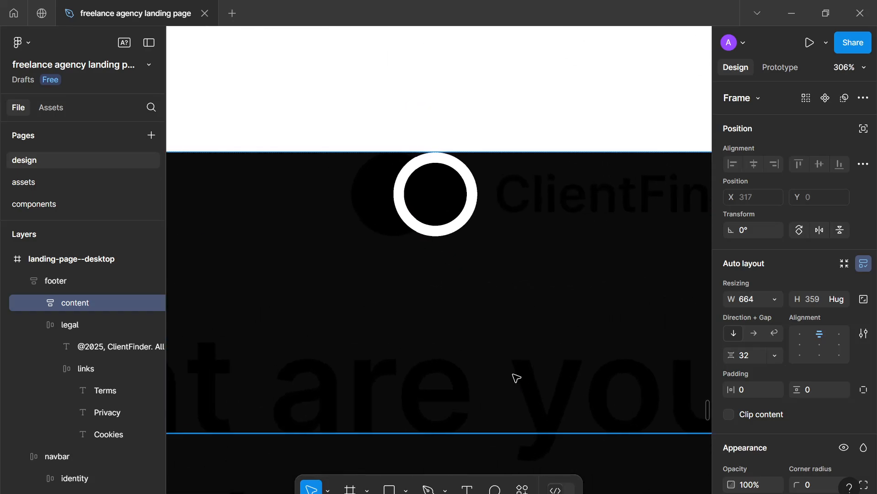
{"action": "double_click", "coordinate": [422, 202]}
{"action": "left_click", "coordinate": [423, 201]}
{"action": "scroll", "coordinate": [843, 448], "scroll_direction": "down", "scroll_amount": 5}
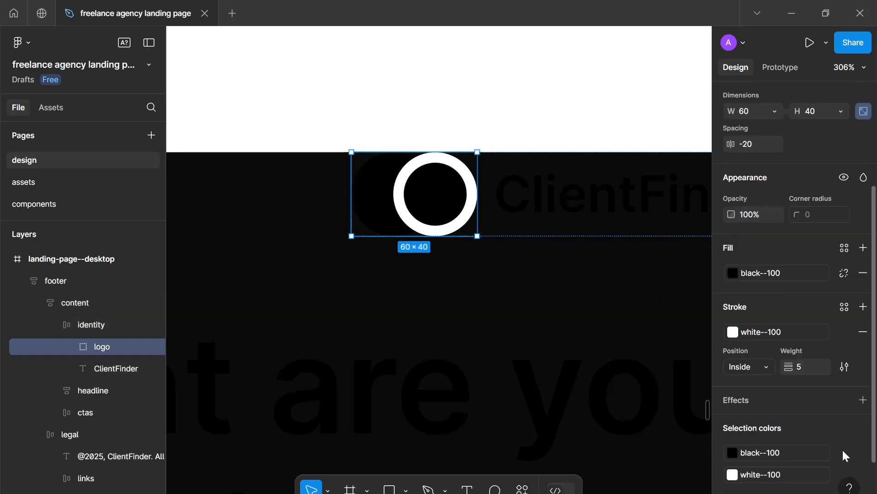
{"action": "left_click", "coordinate": [769, 408]}
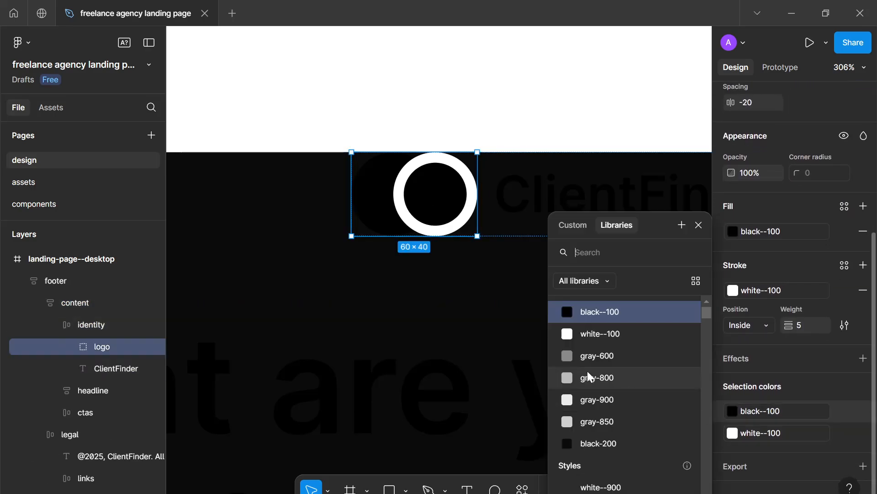
{"action": "left_click", "coordinate": [574, 337]}
Change the stroke colour of the footer logo to black--100.
{"action": "left_click", "coordinate": [748, 426]}
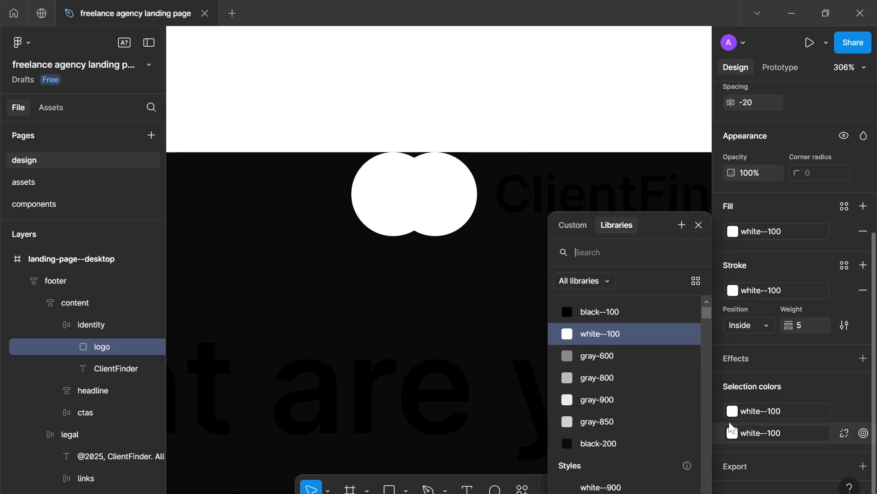
{"action": "left_click", "coordinate": [617, 315]}
{"action": "left_click", "coordinate": [526, 136]}
Change the footer logo's stroke colour to the black-200 variable so it matches the footer background.
{"action": "scroll", "coordinate": [531, 330], "scroll_direction": "down", "scroll_amount": 3}
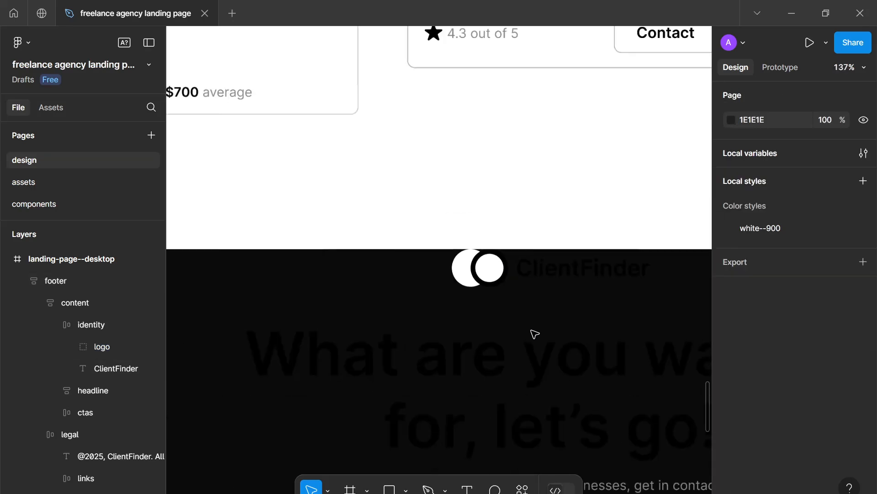
{"action": "left_click_drag", "start_coordinate": [531, 333], "coordinate": [460, 301]}
{"action": "scroll", "coordinate": [473, 309], "scroll_direction": "down", "scroll_amount": 3}
{"action": "scroll", "coordinate": [460, 300], "scroll_direction": "up", "scroll_amount": 3}
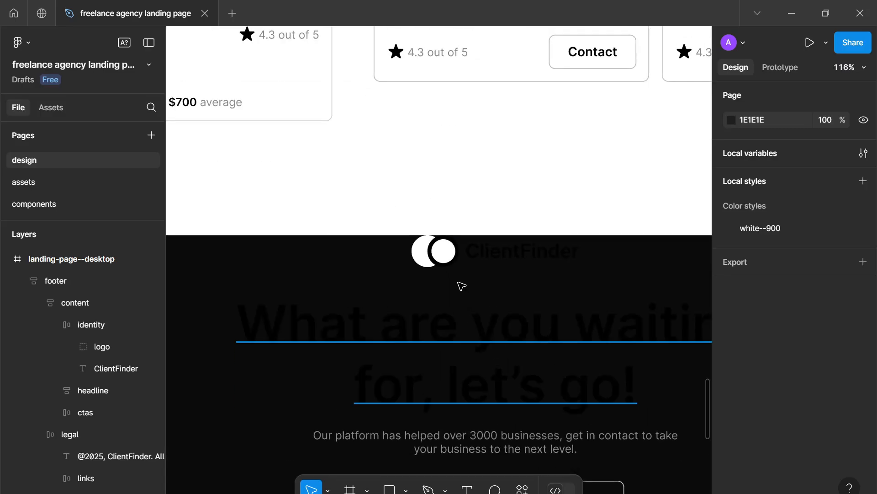
{"action": "double_click", "coordinate": [450, 264]}
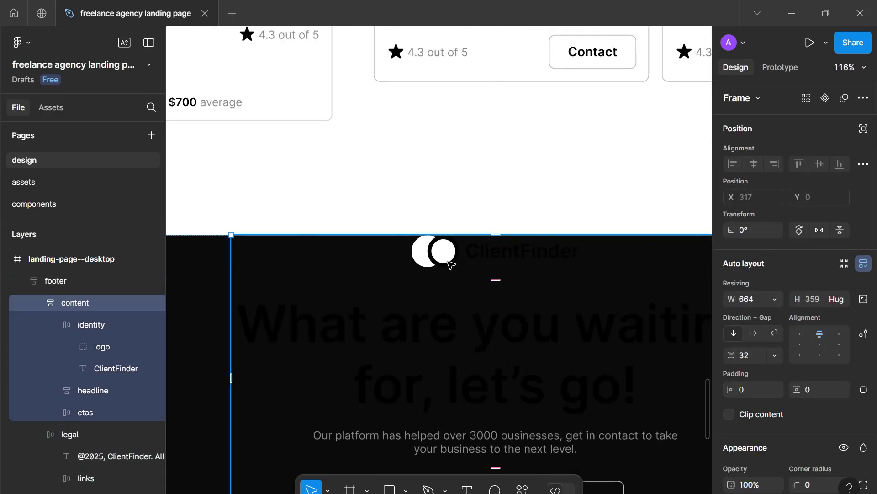
{"action": "double_click", "coordinate": [450, 264]}
{"action": "double_click", "coordinate": [451, 264]}
{"action": "scroll", "coordinate": [457, 275], "scroll_direction": "down", "scroll_amount": 7}
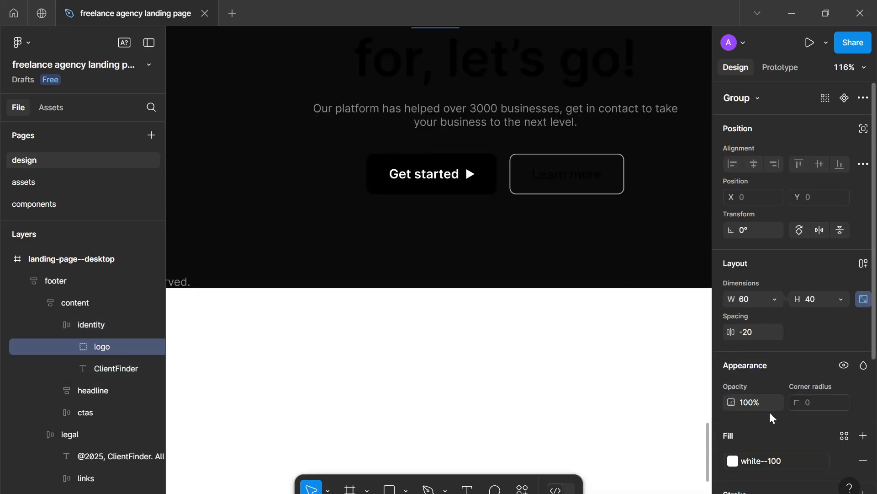
{"action": "scroll", "coordinate": [500, 216], "scroll_direction": "up", "scroll_amount": 4}
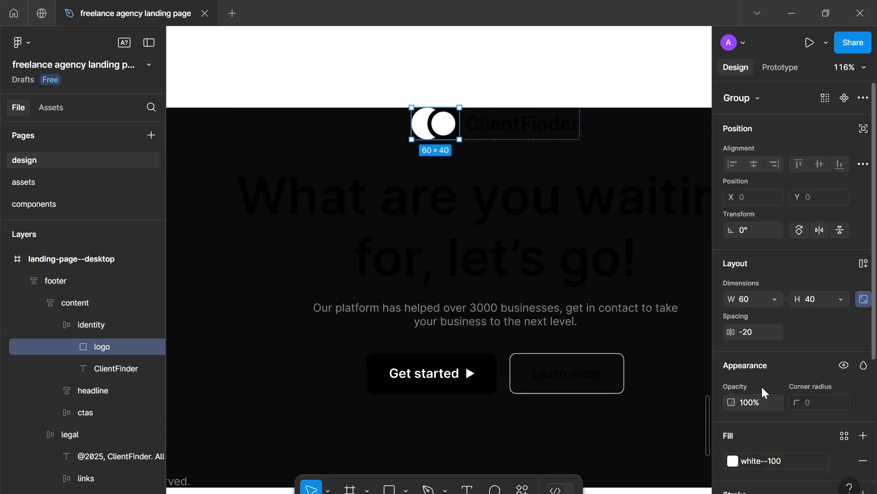
{"action": "scroll", "coordinate": [761, 393], "scroll_direction": "down", "scroll_amount": 5}
{"action": "left_click", "coordinate": [766, 430]}
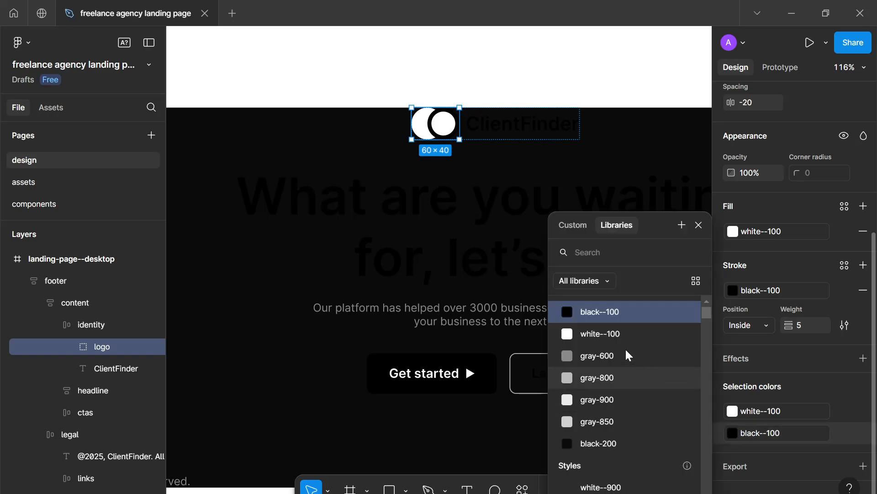
{"action": "left_click", "coordinate": [592, 443]}
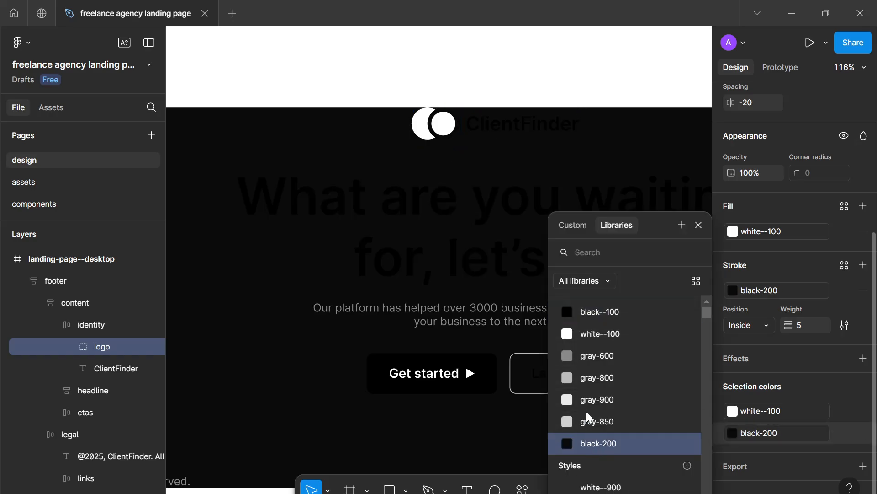
Open the colour library for the fill of the ClientFinder text beside the footer logo.
{"action": "left_click", "coordinate": [521, 124]}
{"action": "left_click", "coordinate": [759, 379]}
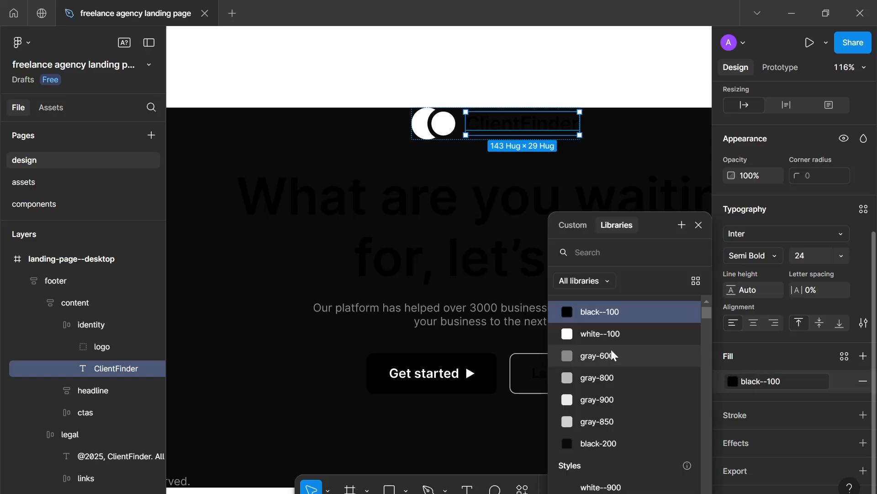
Apply the white--100 color variable to the ClientFinder logo text and the large footer headline.
{"action": "left_click", "coordinate": [590, 333]}
{"action": "left_click", "coordinate": [423, 216]}
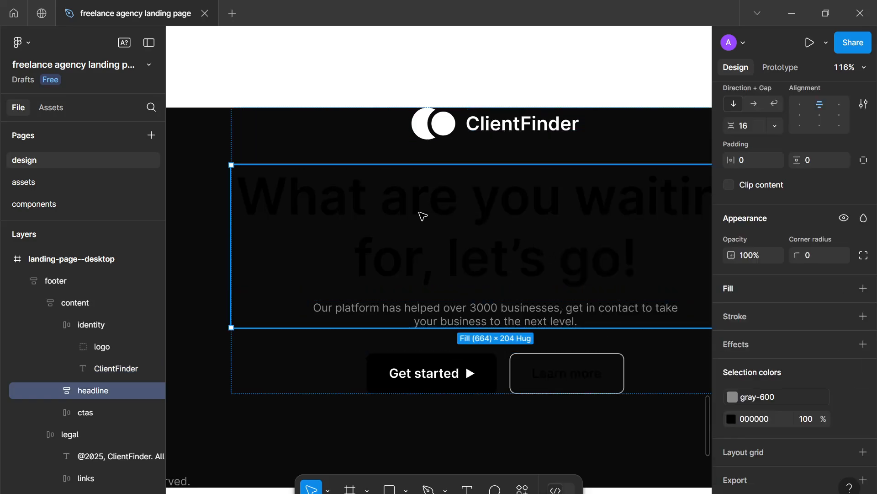
{"action": "left_click", "coordinate": [421, 215]}
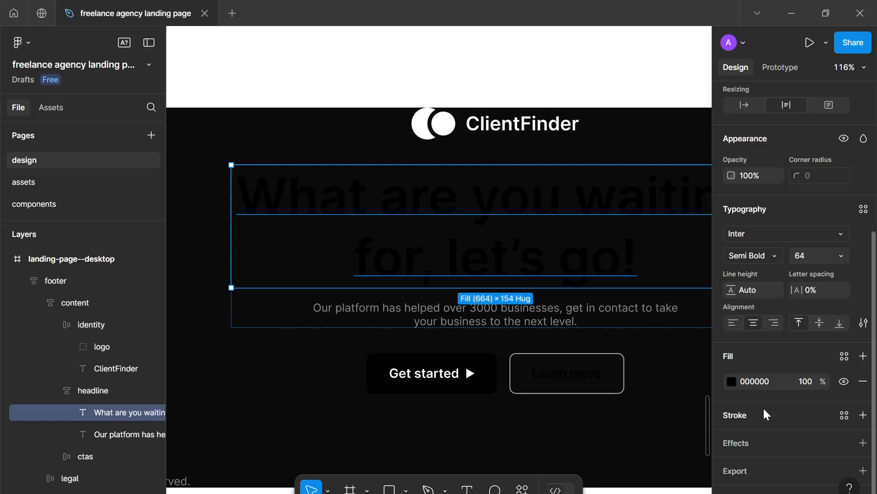
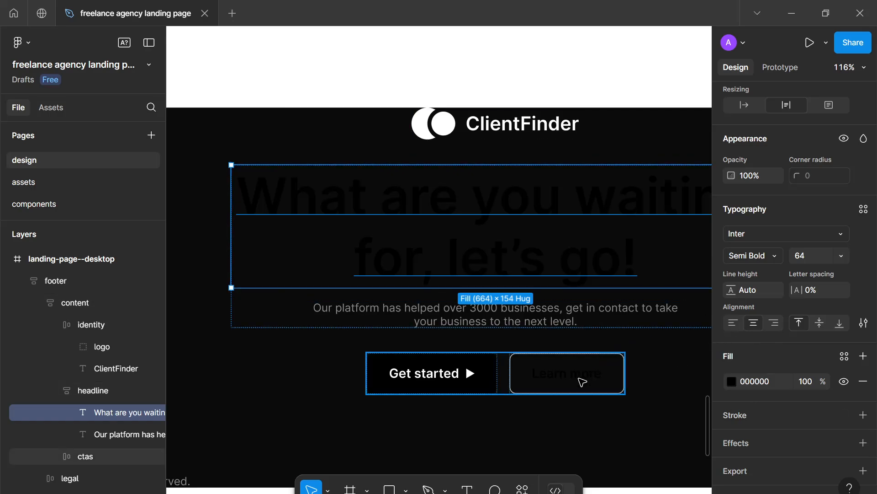
{"action": "scroll", "coordinate": [578, 424], "scroll_direction": "down", "scroll_amount": 3}
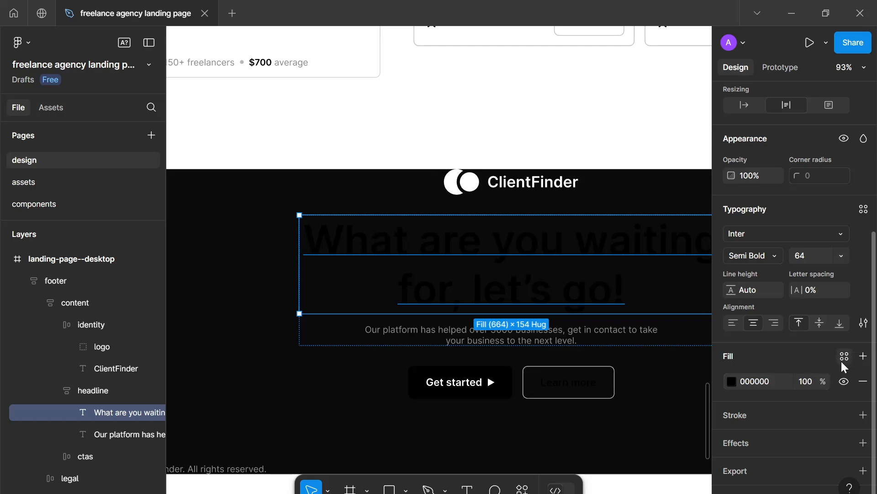
{"action": "left_click", "coordinate": [841, 361]}
{"action": "left_click", "coordinate": [602, 336]}
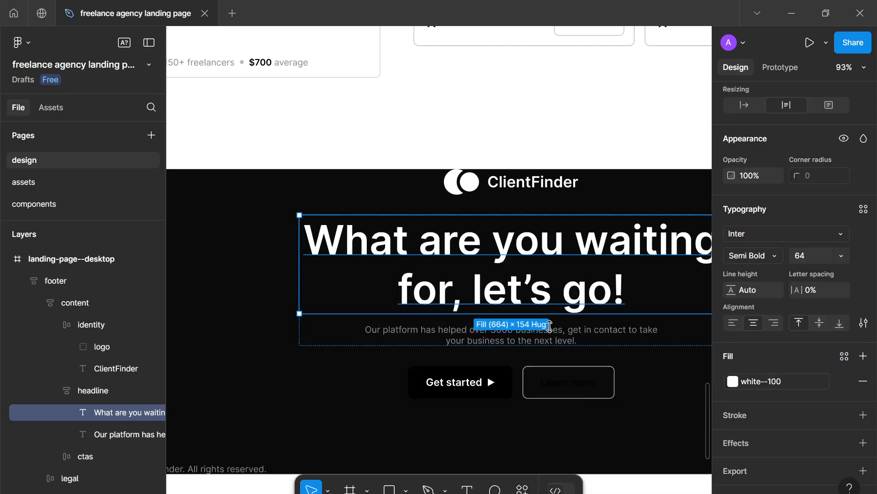
Detach the color variable from the paragraph under the footer headline and darken its fill to 535353.
{"action": "left_click", "coordinate": [549, 328]}
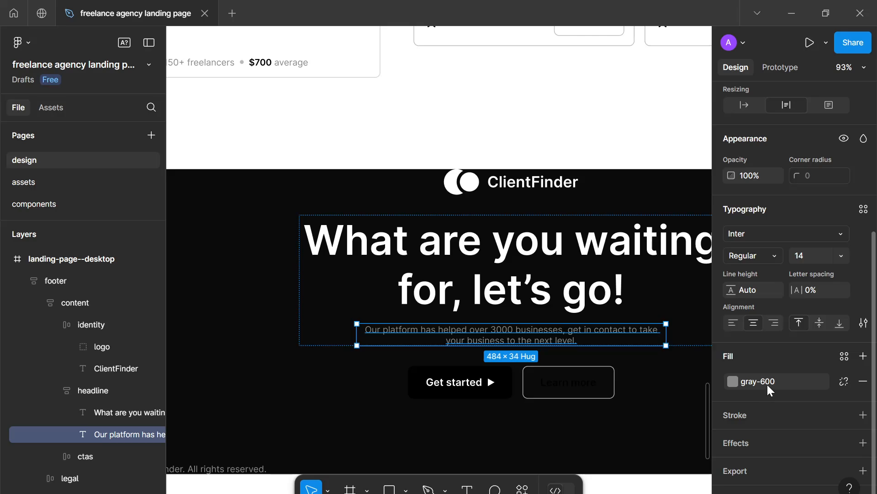
{"action": "left_click", "coordinate": [788, 379]}
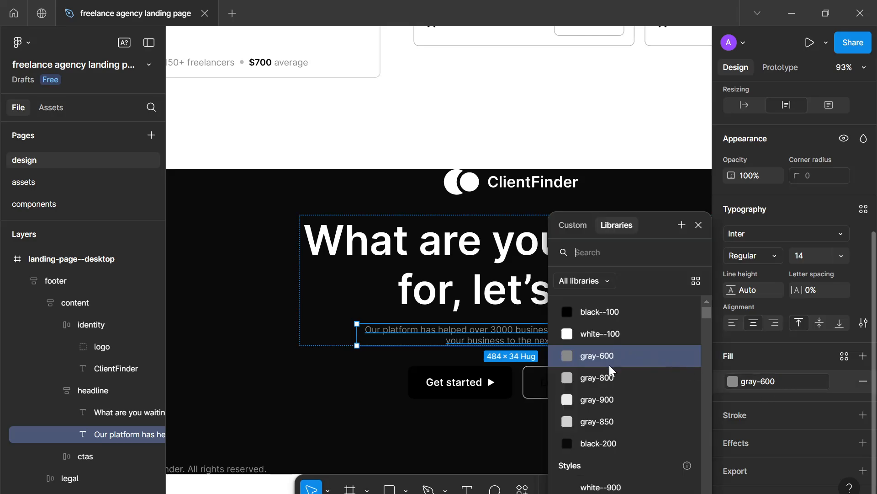
{"action": "left_click", "coordinate": [805, 376]}
{"action": "left_click", "coordinate": [844, 381]}
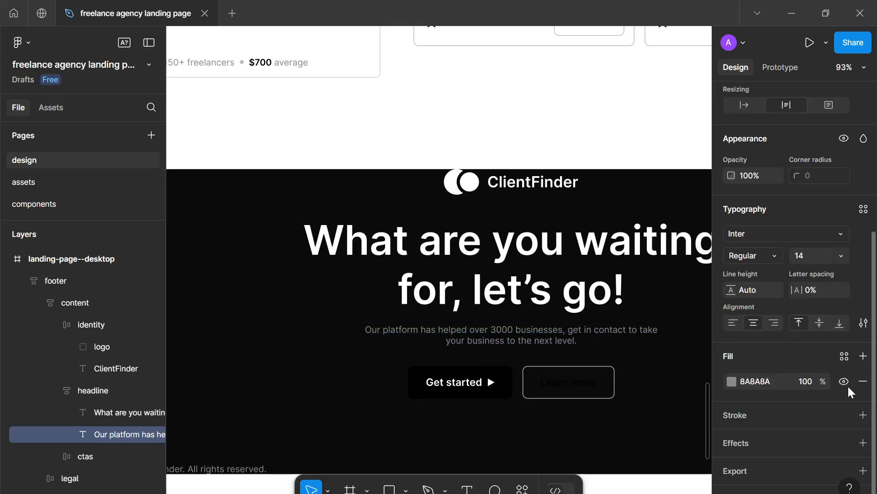
{"action": "left_click", "coordinate": [731, 381]}
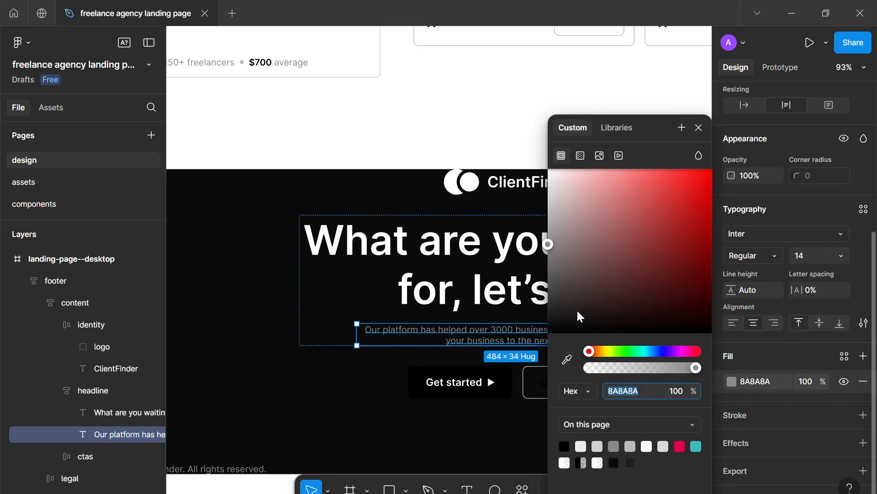
{"action": "left_click_drag", "start_coordinate": [578, 313], "coordinate": [457, 415]}
{"action": "left_click_drag", "start_coordinate": [461, 368], "coordinate": [479, 300]}
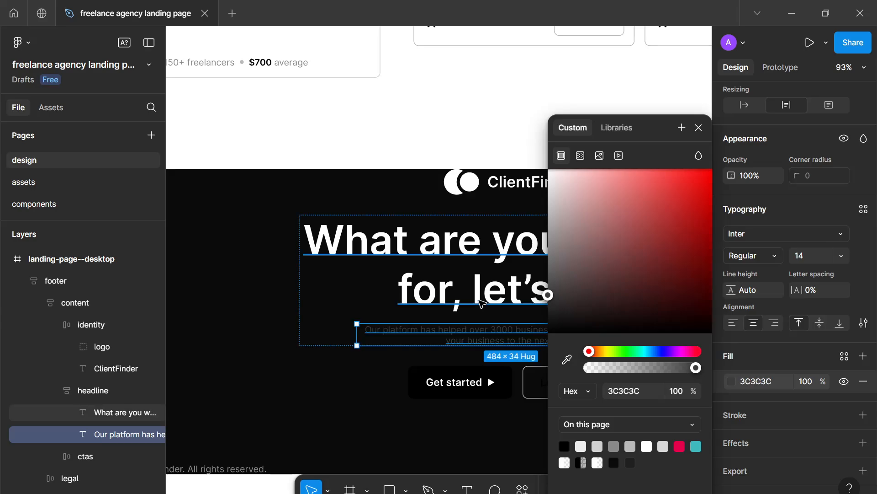
{"action": "left_click", "coordinate": [697, 128]}
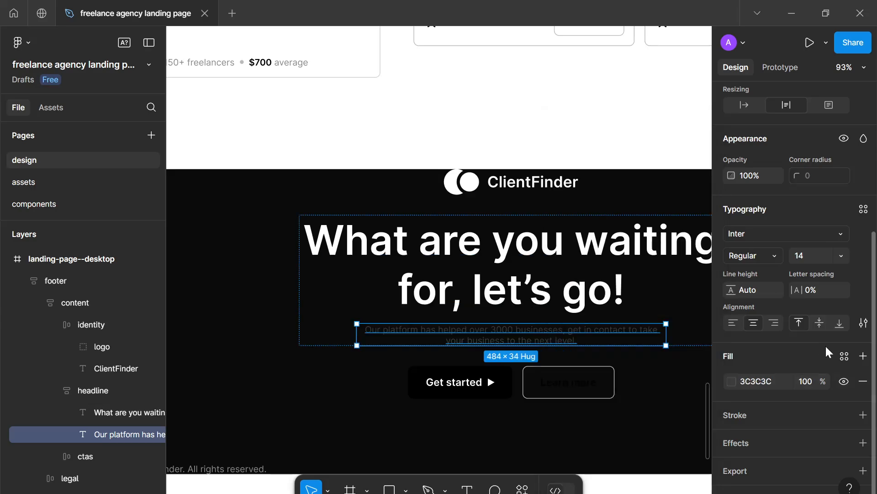
{"action": "left_click", "coordinate": [732, 380]}
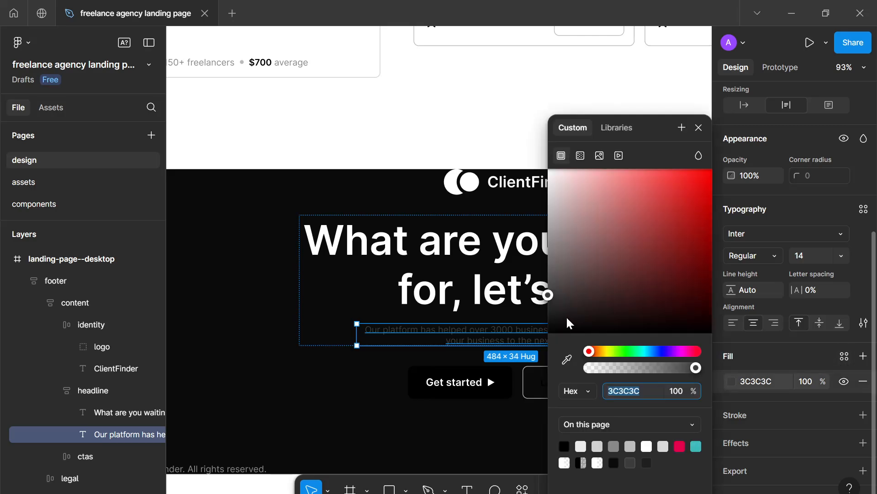
{"action": "left_click_drag", "start_coordinate": [550, 296], "coordinate": [539, 291]}
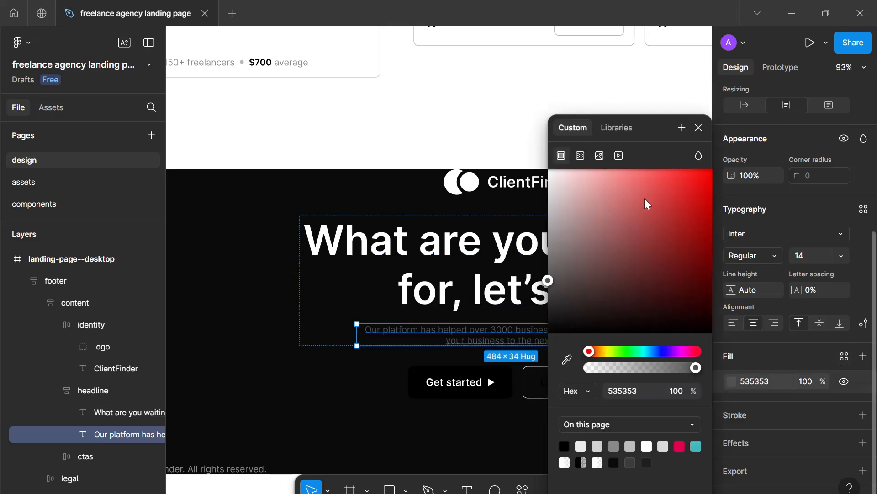
{"action": "left_click", "coordinate": [698, 128]}
Create a color variable named black-600 from the paragraph's fill.
{"action": "left_click", "coordinate": [845, 356]}
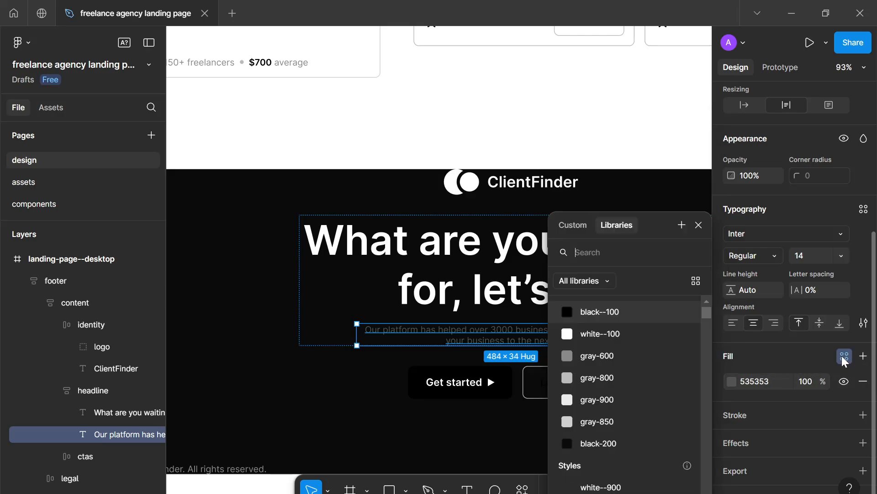
{"action": "left_click", "coordinate": [681, 226]}
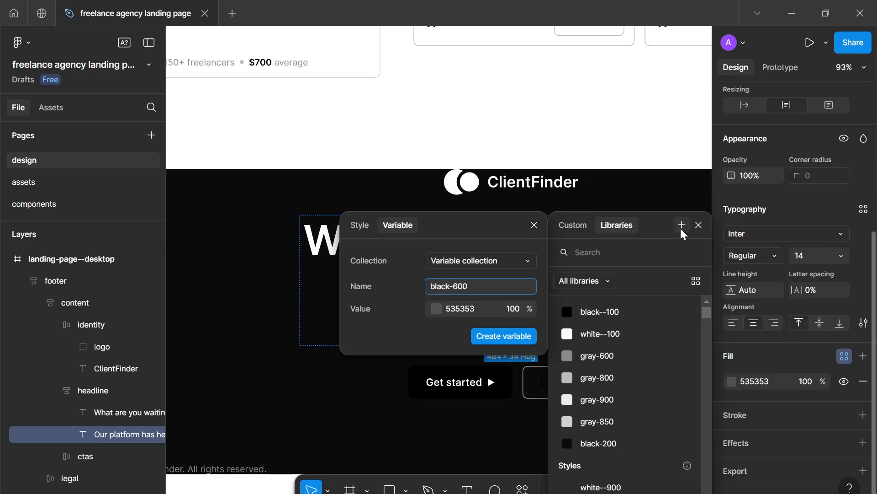
{"action": "key", "text": "Return"}
{"action": "left_click", "coordinate": [695, 227]}
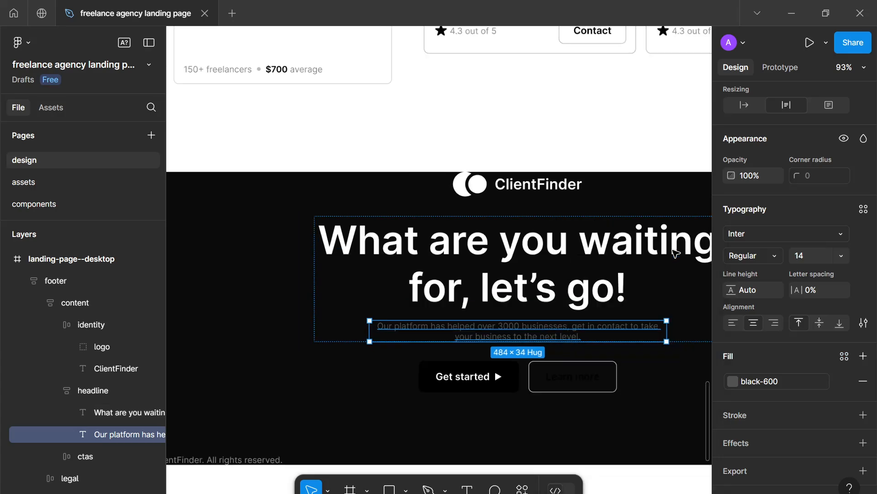
Invert the footer's ctas button colors, replacing black--100 with white--100 and white--100 with black--100.
{"action": "scroll", "coordinate": [677, 251], "scroll_direction": "down", "scroll_amount": 5}
{"action": "scroll", "coordinate": [554, 303], "scroll_direction": "up", "scroll_amount": 4}
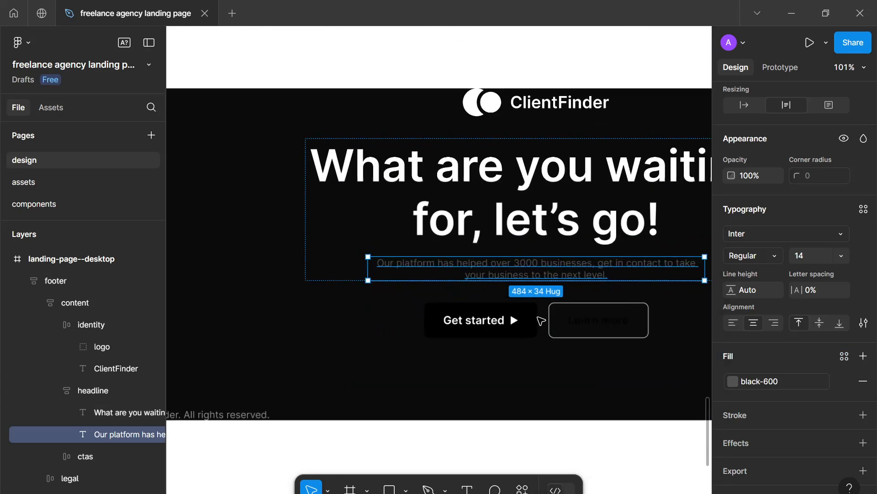
{"action": "left_click", "coordinate": [512, 321]}
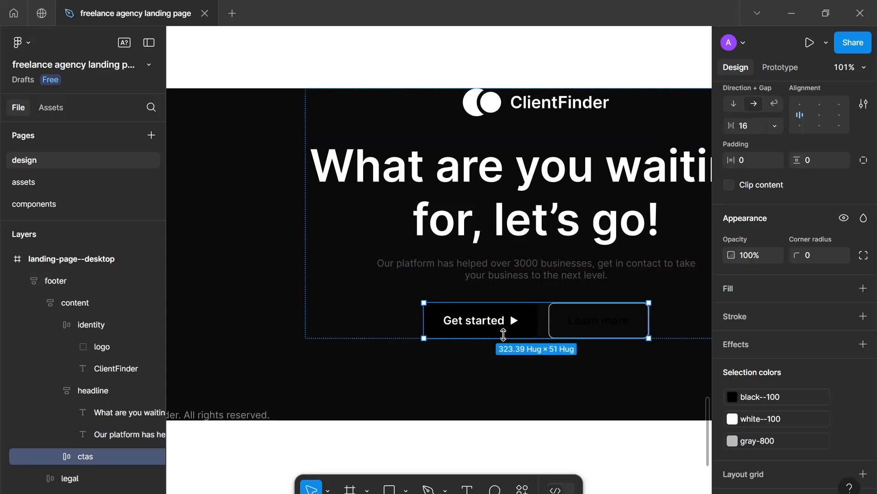
{"action": "left_click", "coordinate": [757, 402]}
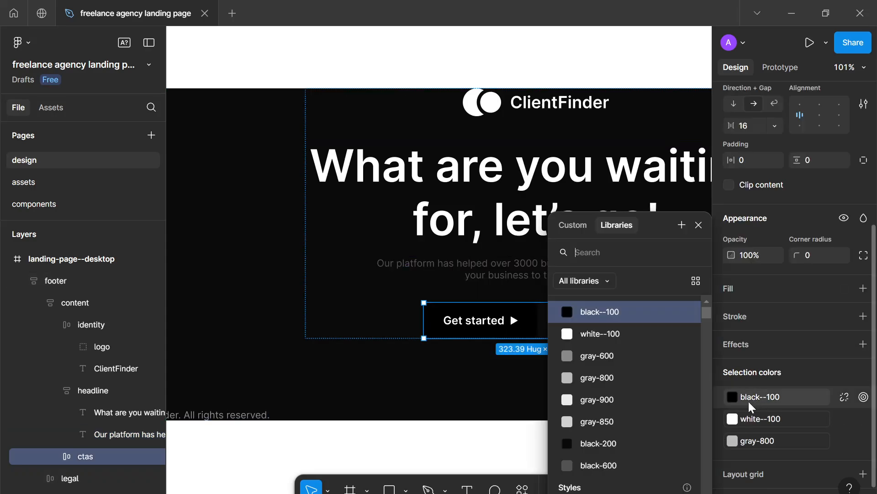
{"action": "left_click", "coordinate": [622, 339]}
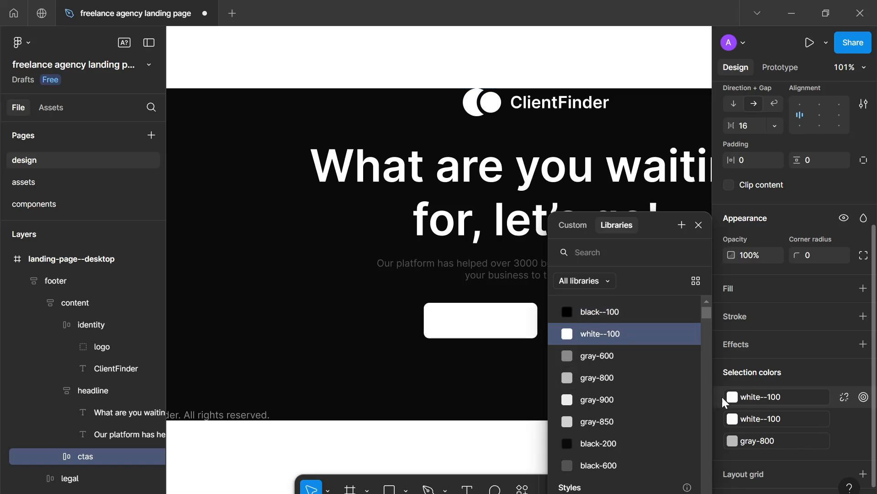
{"action": "left_click", "coordinate": [648, 316]}
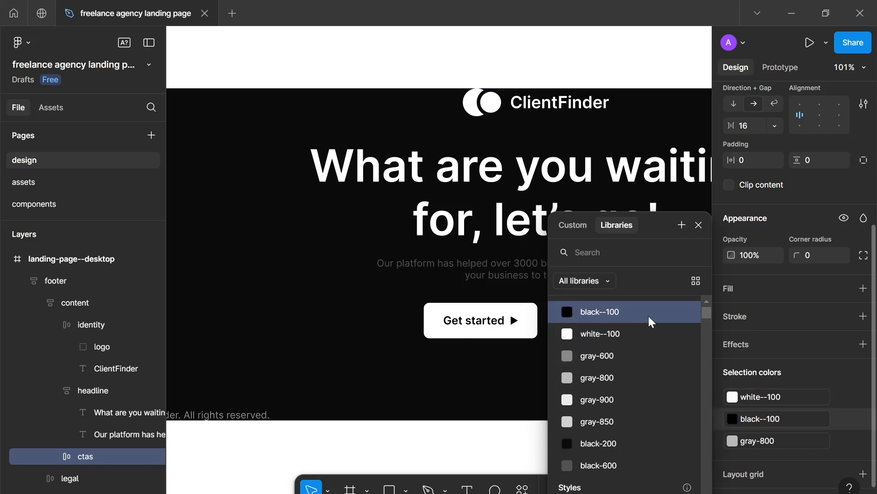
Replace the gray-800 outline color in the ctas buttons with black-600, trying gray-600 for comparison.
{"action": "left_click", "coordinate": [771, 437]}
{"action": "scroll", "coordinate": [448, 364], "scroll_direction": "right", "scroll_amount": 4}
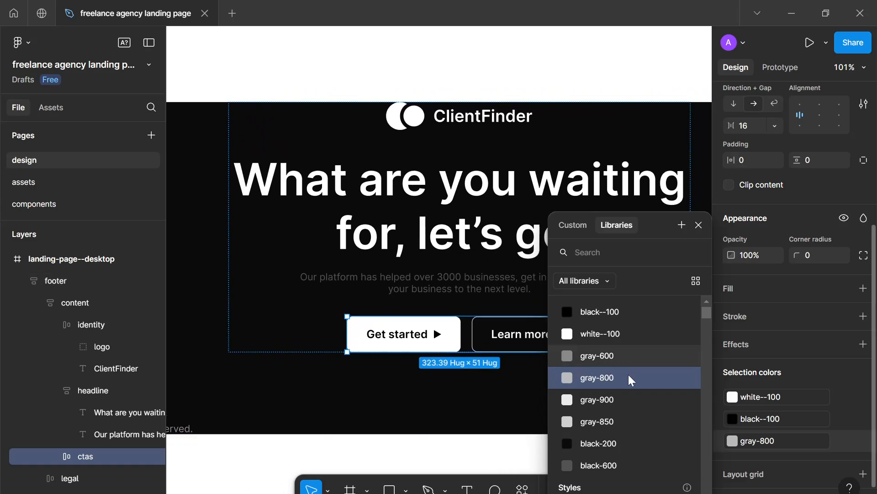
{"action": "left_click", "coordinate": [637, 464]}
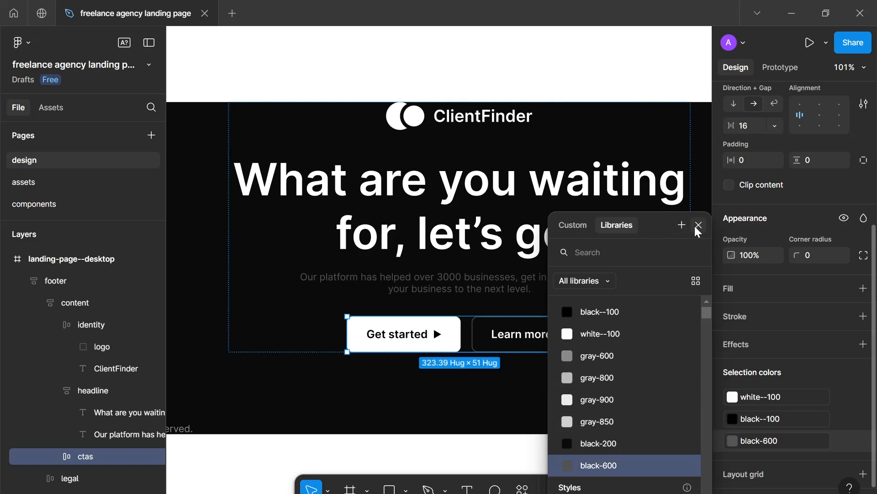
{"action": "left_click", "coordinate": [644, 351]}
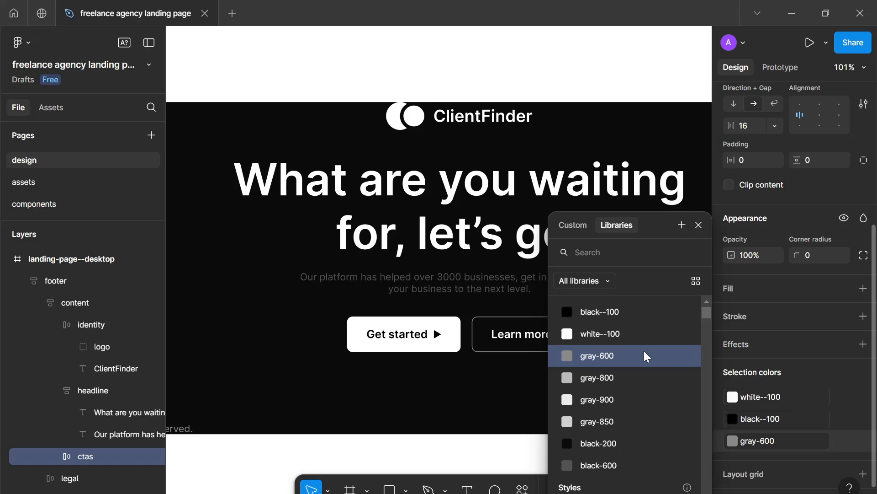
{"action": "left_click", "coordinate": [627, 459]}
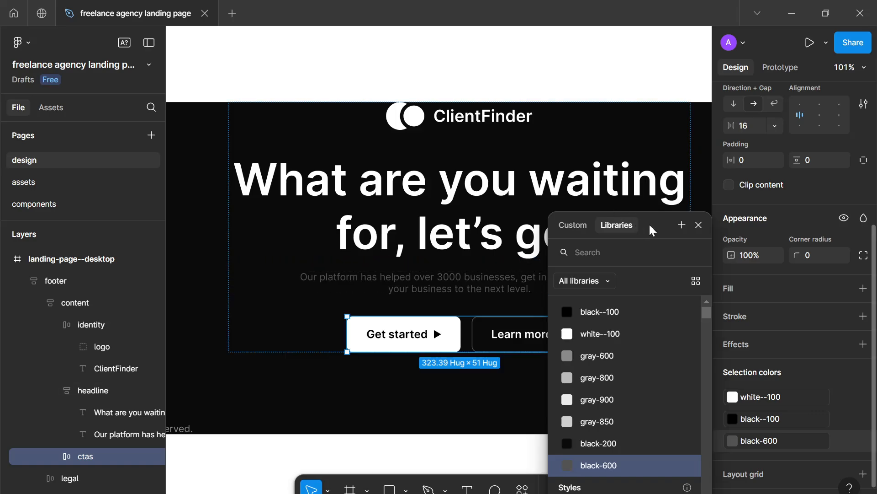
{"action": "left_click", "coordinate": [692, 229]}
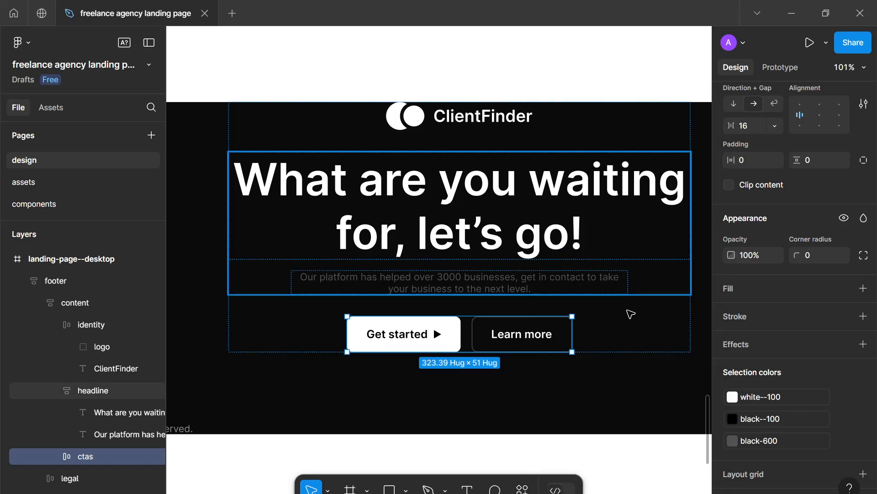
Examine the recolored footer as a whole, from its logo to the copyright row.
{"action": "left_click", "coordinate": [609, 448]}
{"action": "scroll", "coordinate": [578, 425], "scroll_direction": "down", "scroll_amount": 3, "text": "ctrl"}
{"action": "left_click_drag", "start_coordinate": [578, 425], "coordinate": [537, 304]}
{"action": "scroll", "coordinate": [543, 369], "scroll_direction": "down", "scroll_amount": 5, "text": "ctrl"}
{"action": "scroll", "coordinate": [543, 370], "scroll_direction": "up", "scroll_amount": 3, "text": "ctrl"}
{"action": "scroll", "coordinate": [476, 212], "scroll_direction": "down", "scroll_amount": 1, "text": "ctrl"}
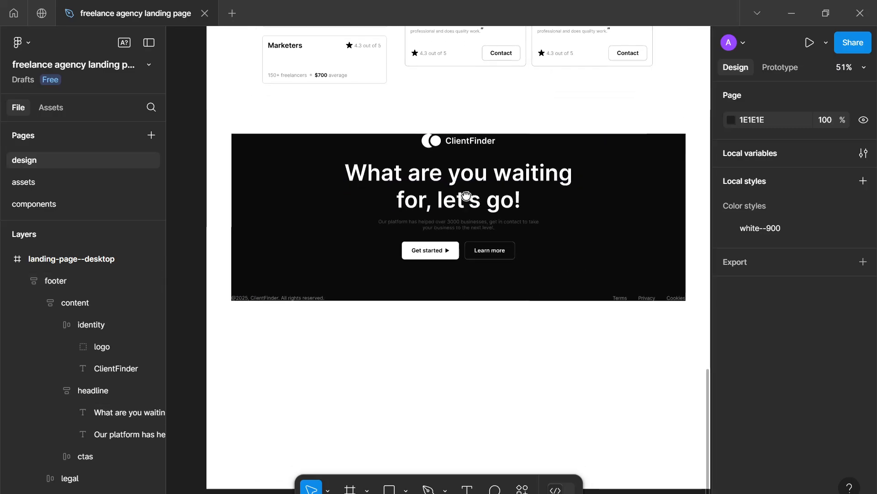
{"action": "scroll", "coordinate": [482, 183], "scroll_direction": "up", "scroll_amount": 3, "text": "ctrl"}
{"action": "scroll", "coordinate": [347, 304], "scroll_direction": "left", "scroll_amount": 2}
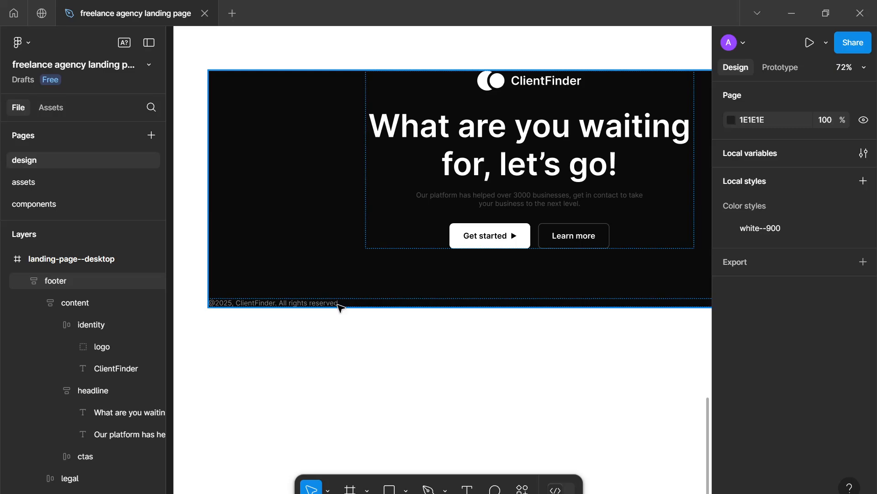
Set the text color of the footer's legal row to black-600.
{"action": "left_click", "coordinate": [323, 301]}
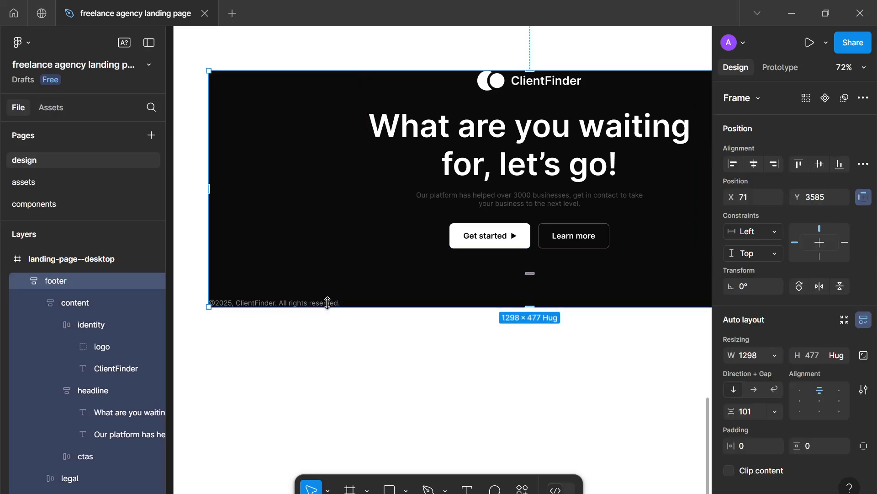
{"action": "left_click", "coordinate": [319, 304]}
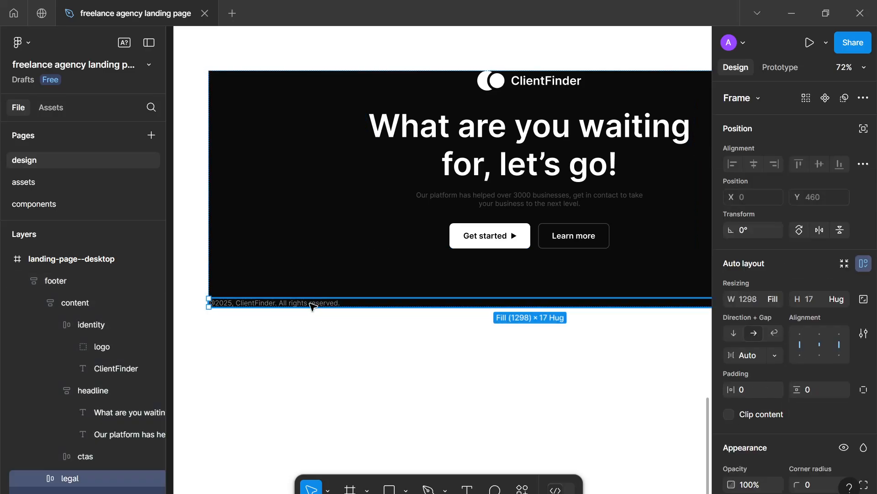
{"action": "scroll", "coordinate": [456, 318], "scroll_direction": "right", "scroll_amount": 2}
{"action": "scroll", "coordinate": [867, 435], "scroll_direction": "down", "scroll_amount": 3}
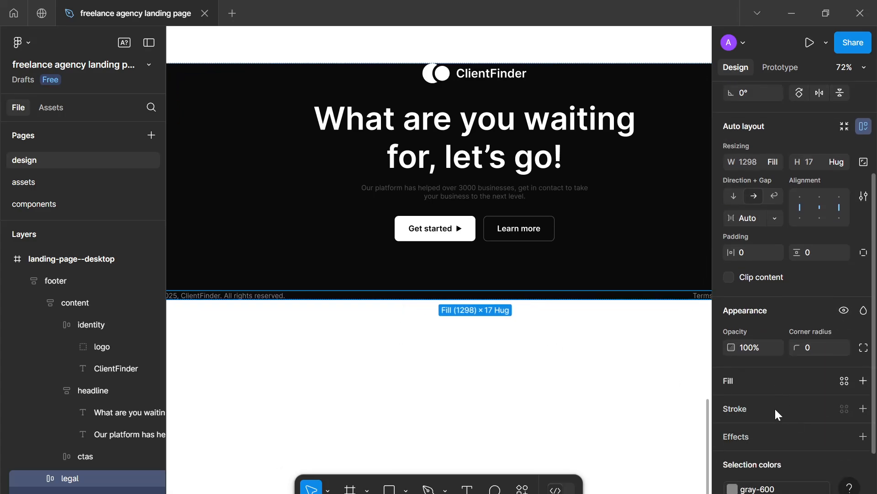
{"action": "left_click", "coordinate": [775, 485]}
{"action": "left_click", "coordinate": [776, 486]}
{"action": "left_click", "coordinate": [775, 486]}
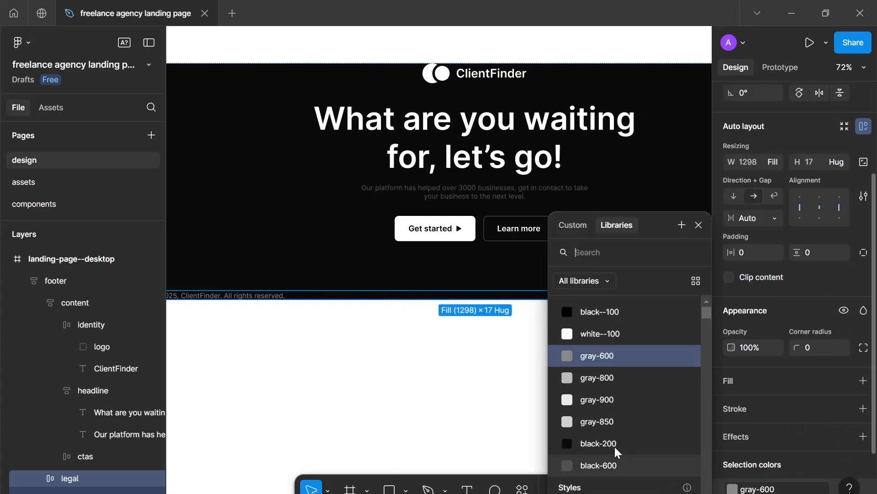
{"action": "left_click", "coordinate": [607, 444]}
{"action": "left_click", "coordinate": [617, 466]}
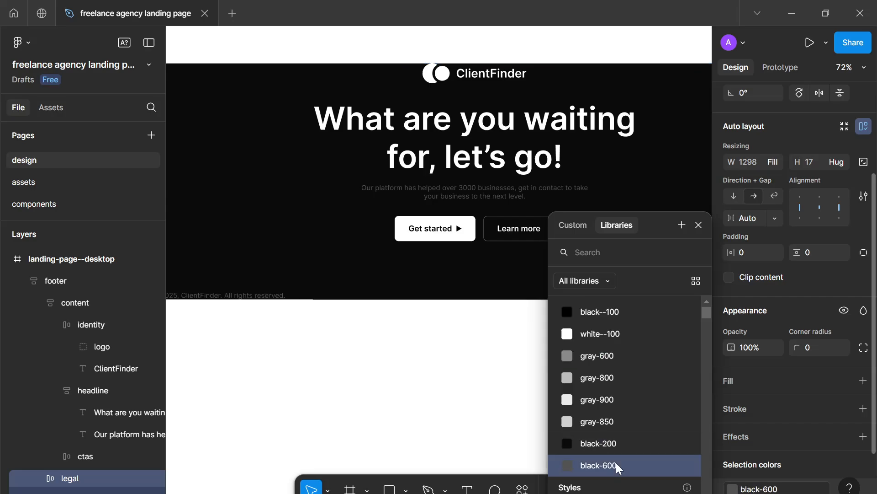
{"action": "left_click", "coordinate": [699, 224]}
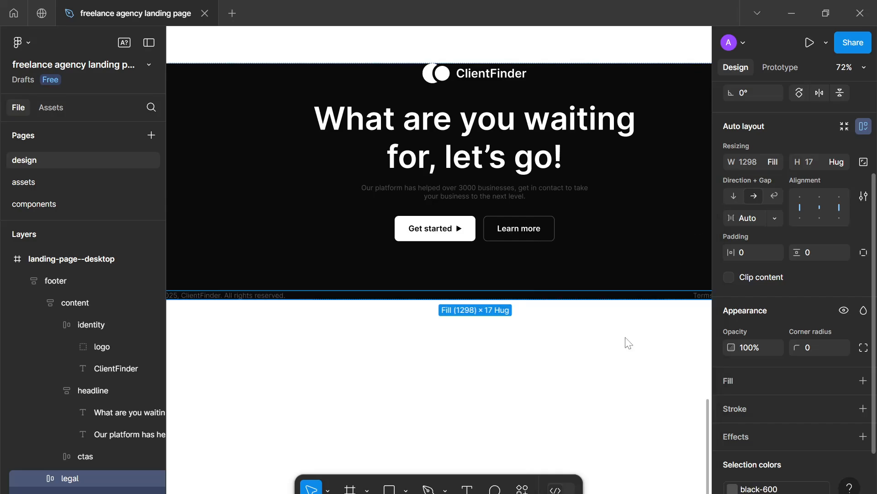
{"action": "left_click", "coordinate": [588, 424]}
{"action": "scroll", "coordinate": [561, 408], "scroll_direction": "down", "scroll_amount": 3}
{"action": "scroll", "coordinate": [562, 410], "scroll_direction": "up", "scroll_amount": 2}
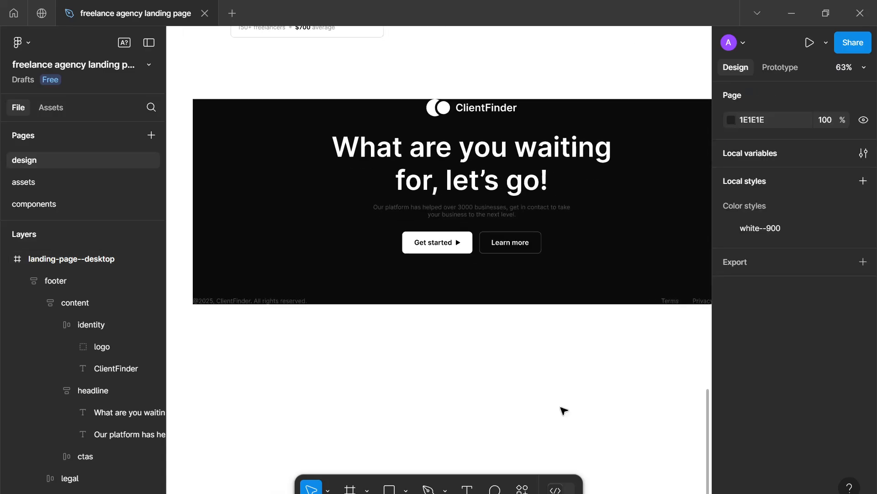
Undo the black-600 text color on the footer's legal row after toggling it for comparison.
{"action": "double_click", "coordinate": [247, 302]}
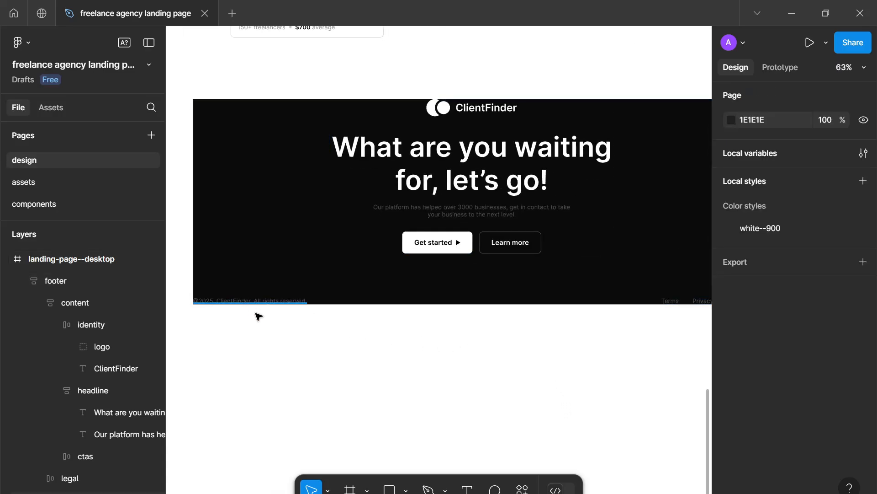
{"action": "left_click", "coordinate": [328, 372]}
{"action": "scroll", "coordinate": [326, 371], "scroll_direction": "down", "scroll_amount": 3}
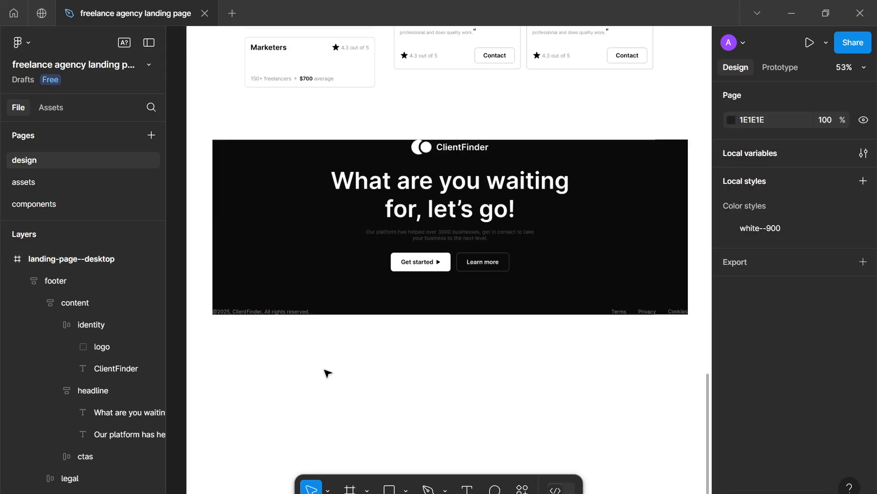
{"action": "scroll", "coordinate": [319, 380], "scroll_direction": "up", "scroll_amount": 1}
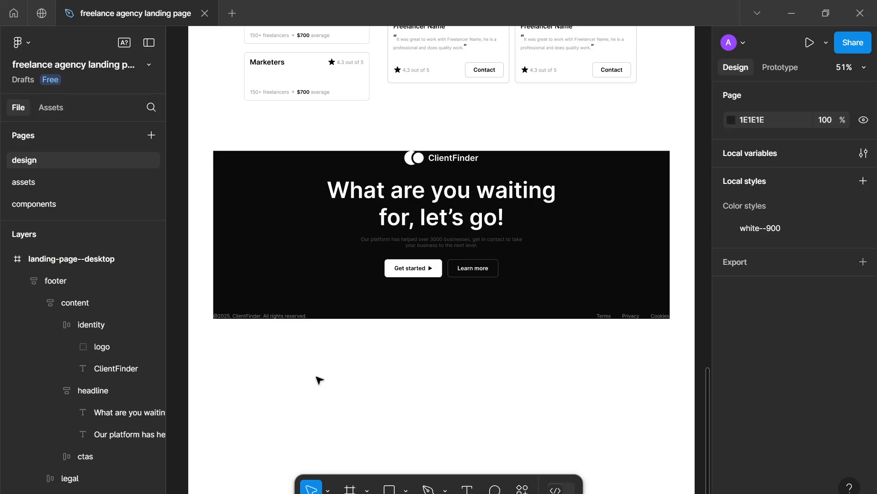
{"action": "key", "text": "ctrl+z"}
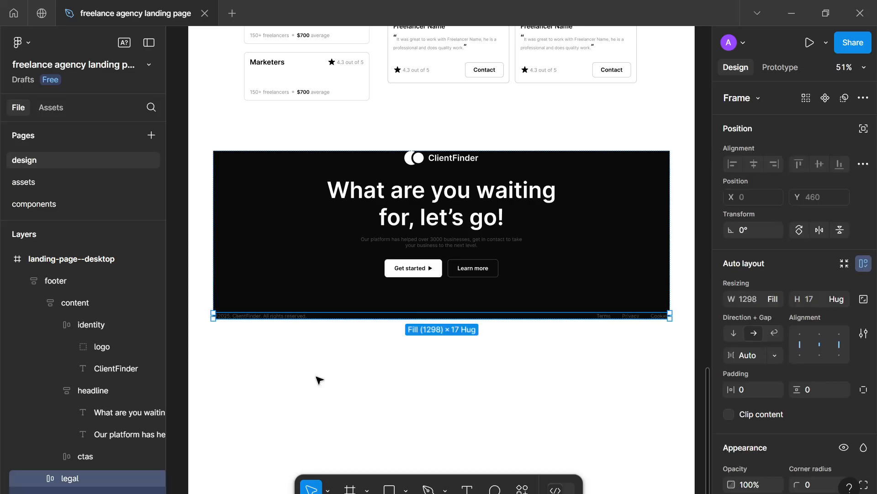
{"action": "left_click", "coordinate": [476, 382]}
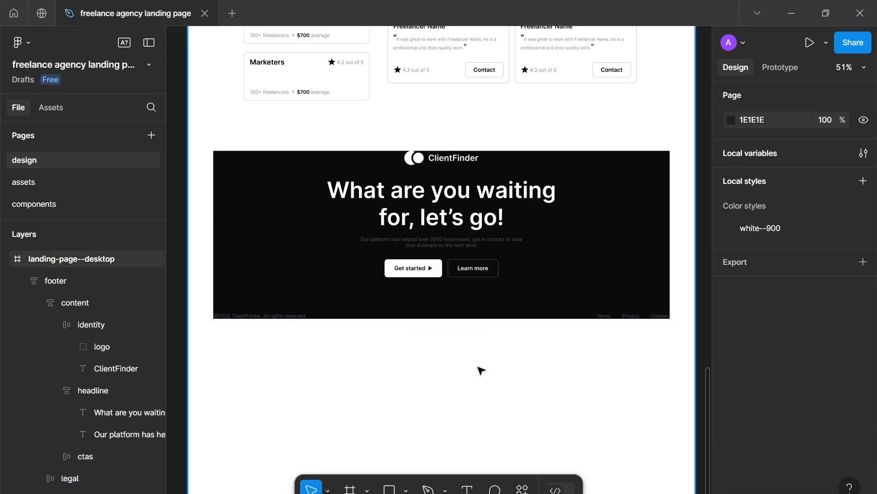
{"action": "key", "text": "ctrl+z"}
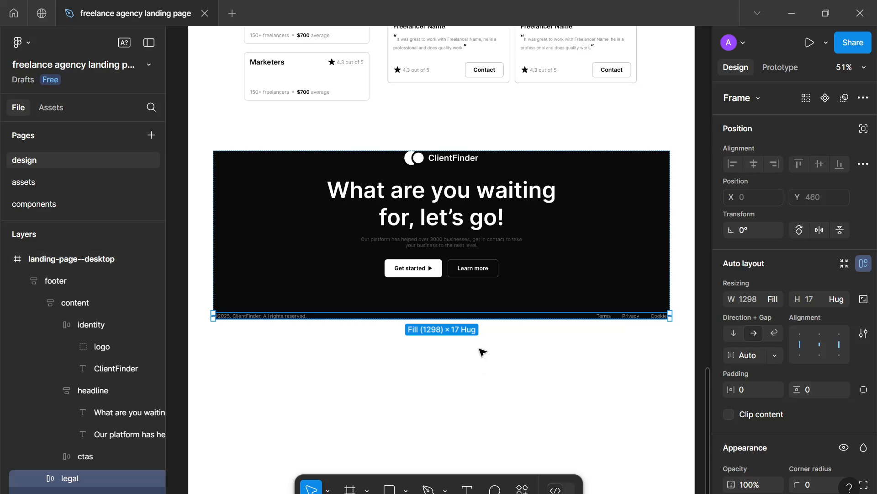
{"action": "left_click", "coordinate": [481, 352]}
Set the footer frame's corner radius to 8.
{"action": "scroll", "coordinate": [482, 352], "scroll_direction": "up", "scroll_amount": 5}
{"action": "scroll", "coordinate": [482, 352], "scroll_direction": "down", "scroll_amount": 3}
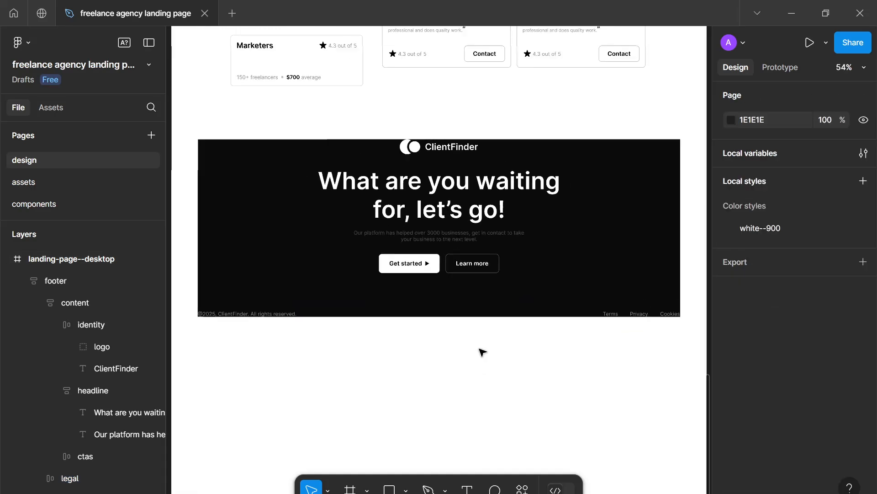
{"action": "left_click", "coordinate": [468, 265]}
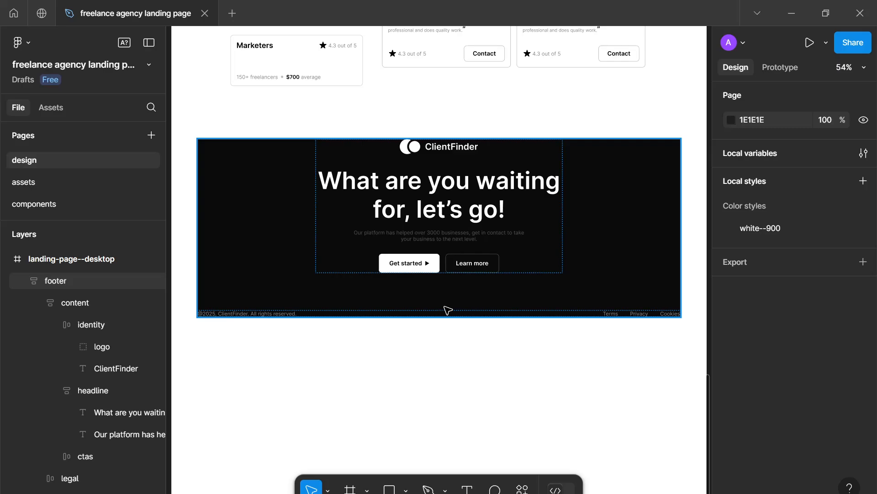
{"action": "scroll", "coordinate": [463, 379], "scroll_direction": "down", "scroll_amount": 6}
{"action": "left_click_drag", "start_coordinate": [465, 380], "coordinate": [467, 373]}
{"action": "scroll", "coordinate": [467, 372], "scroll_direction": "up", "scroll_amount": 2}
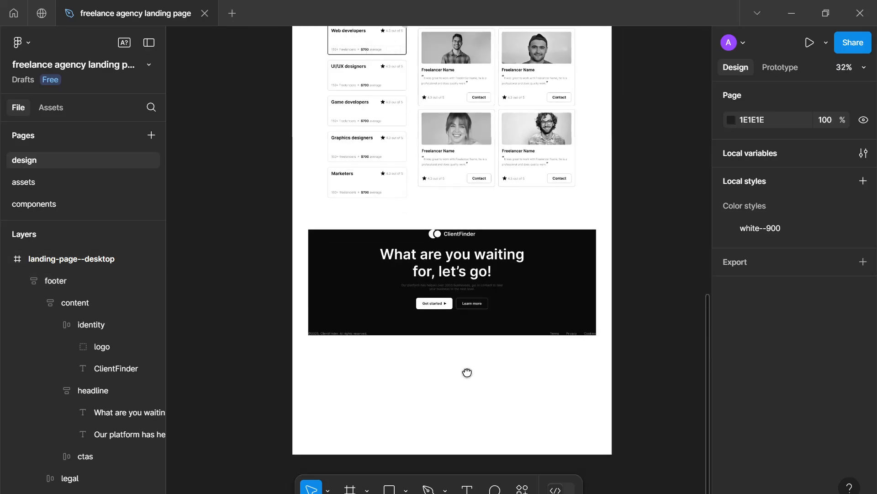
{"action": "scroll", "coordinate": [467, 372], "scroll_direction": "up", "scroll_amount": 3}
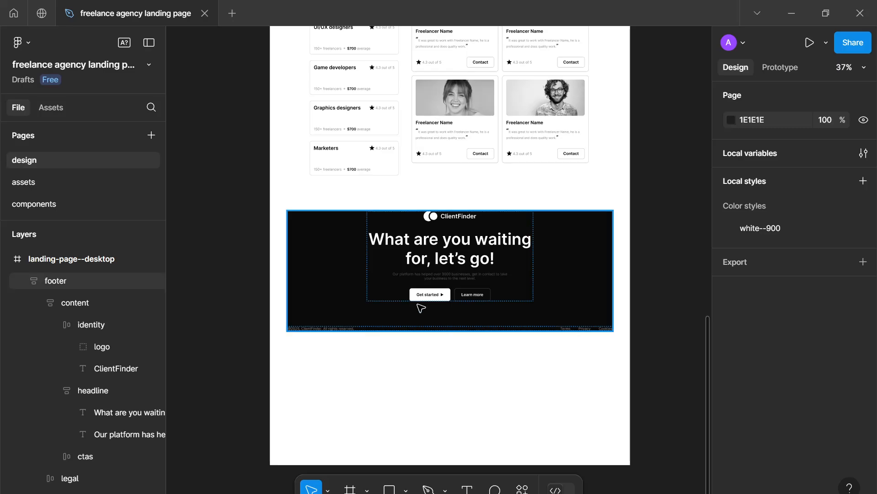
{"action": "left_click", "coordinate": [467, 315]}
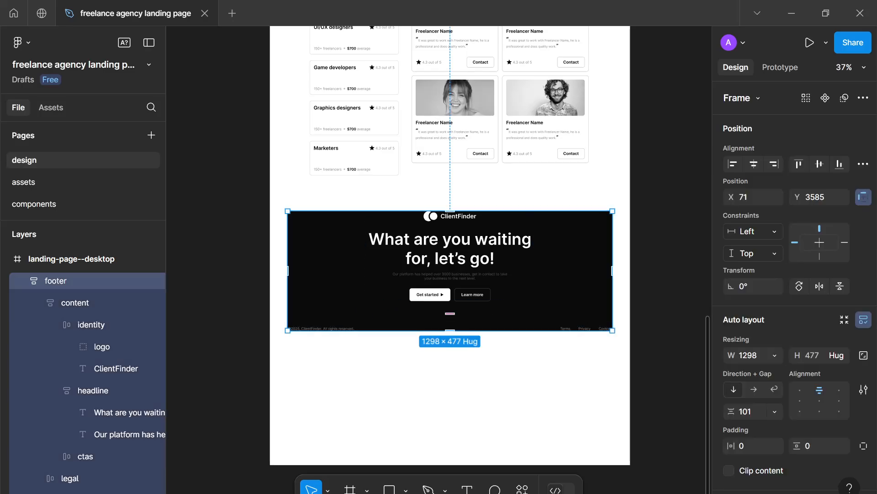
{"action": "scroll", "coordinate": [812, 377], "scroll_direction": "down", "scroll_amount": 5}
{"action": "left_click", "coordinate": [811, 335]}
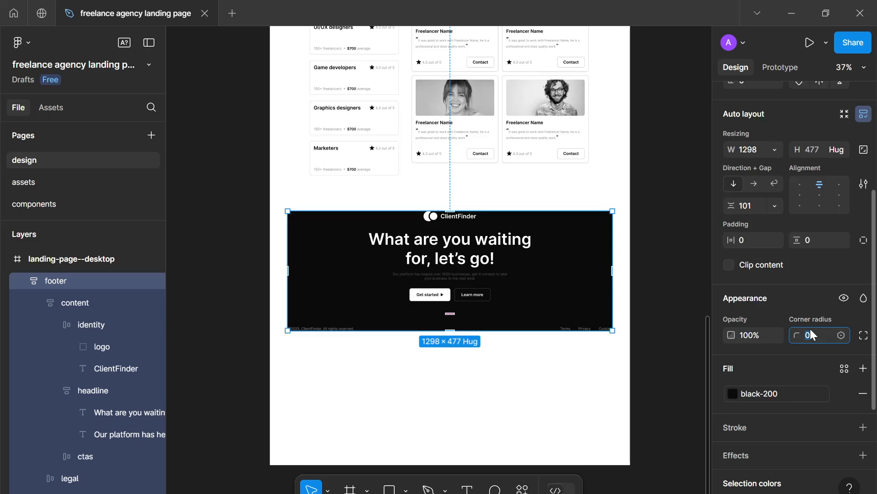
{"action": "left_click", "coordinate": [544, 382]}
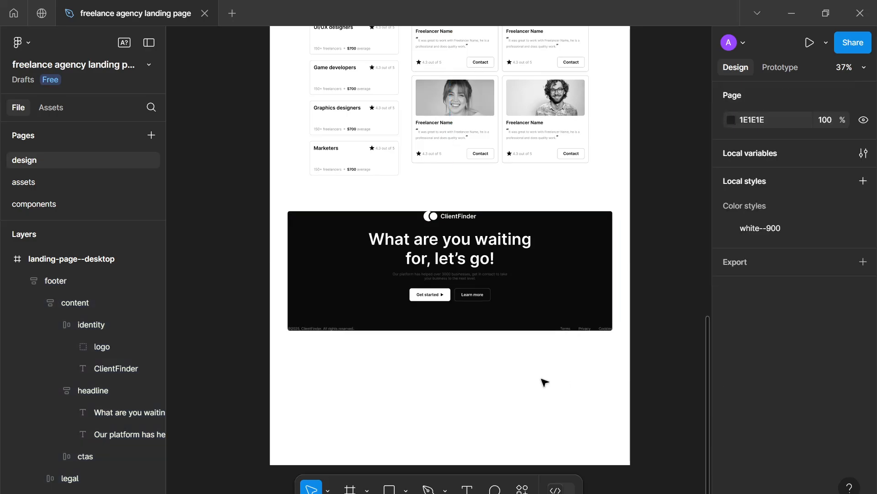
Examine the landing page from the rounded footer up to the hero section.
{"action": "left_click", "coordinate": [542, 301]}
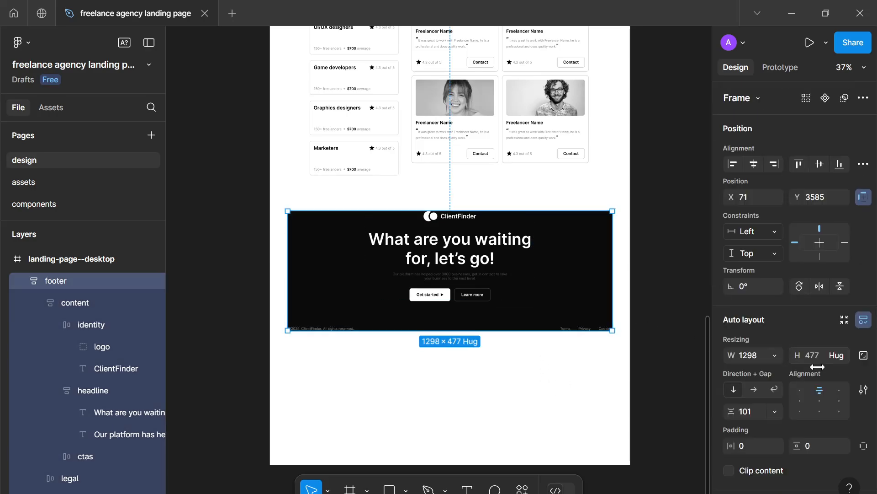
{"action": "left_click", "coordinate": [427, 362]}
{"action": "scroll", "coordinate": [428, 362], "scroll_direction": "down", "scroll_amount": 5}
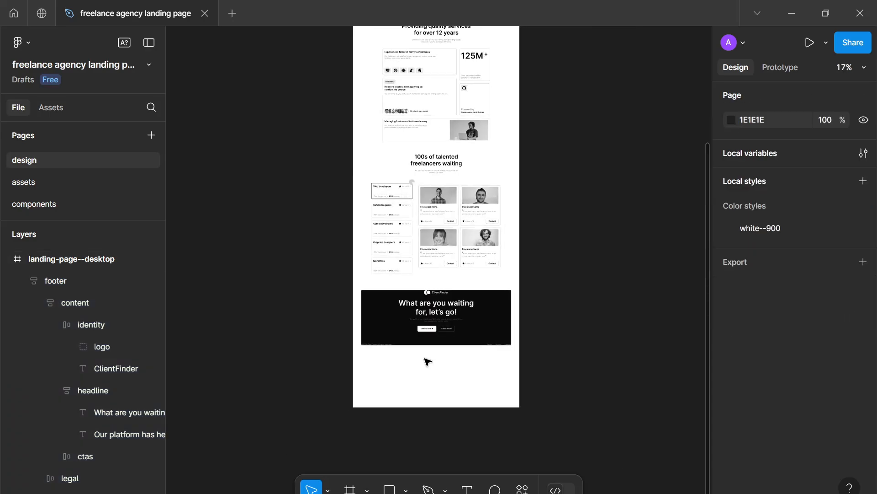
{"action": "scroll", "coordinate": [427, 362], "scroll_direction": "up", "scroll_amount": 10}
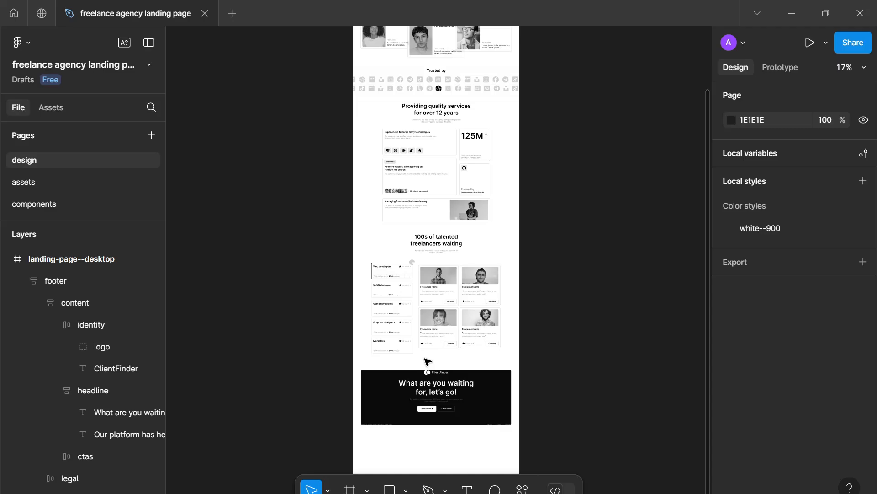
{"action": "scroll", "coordinate": [426, 362], "scroll_direction": "up", "scroll_amount": 5}
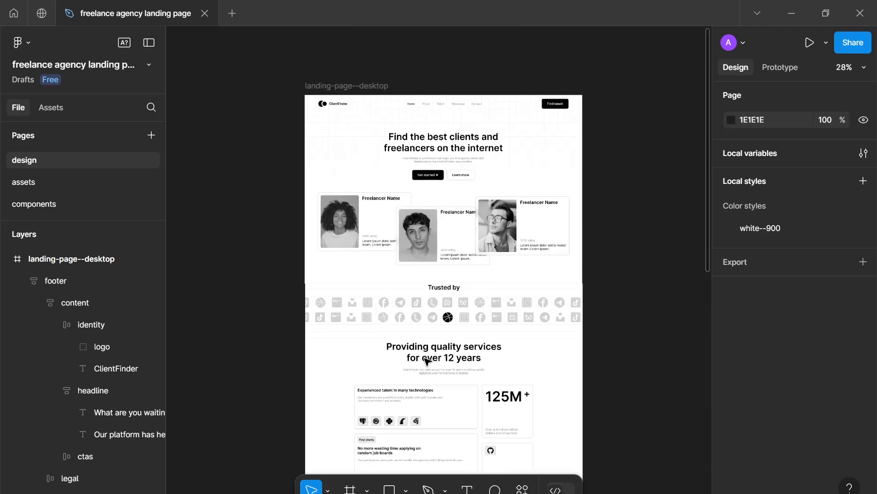
{"action": "scroll", "coordinate": [426, 359], "scroll_direction": "up", "scroll_amount": 6}
{"action": "scroll", "coordinate": [421, 368], "scroll_direction": "down", "scroll_amount": 1}
{"action": "scroll", "coordinate": [421, 368], "scroll_direction": "down", "scroll_amount": 5}
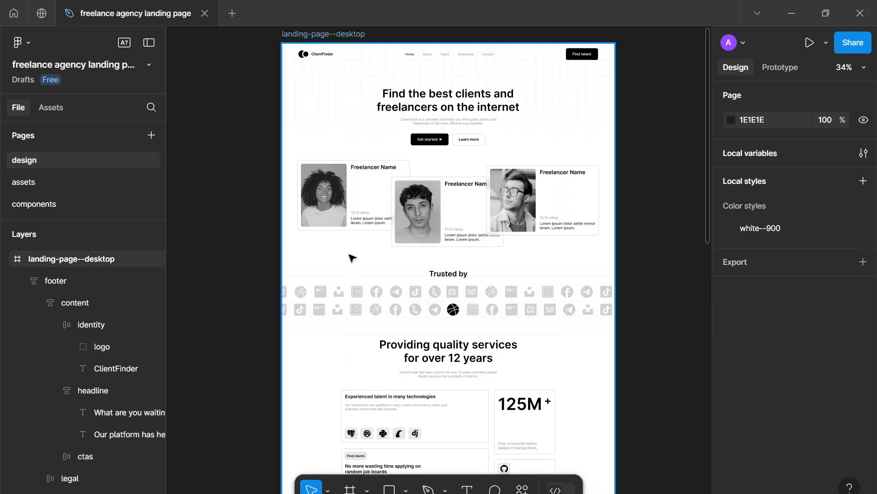
Inspect the rounded corner of the hero's first freelancer card and the corner radius of the reviews group.
{"action": "scroll", "coordinate": [351, 255], "scroll_direction": "up", "scroll_amount": 4}
{"action": "scroll", "coordinate": [351, 255], "scroll_direction": "up", "scroll_amount": 4}
{"action": "left_click_drag", "start_coordinate": [361, 259], "coordinate": [396, 265]}
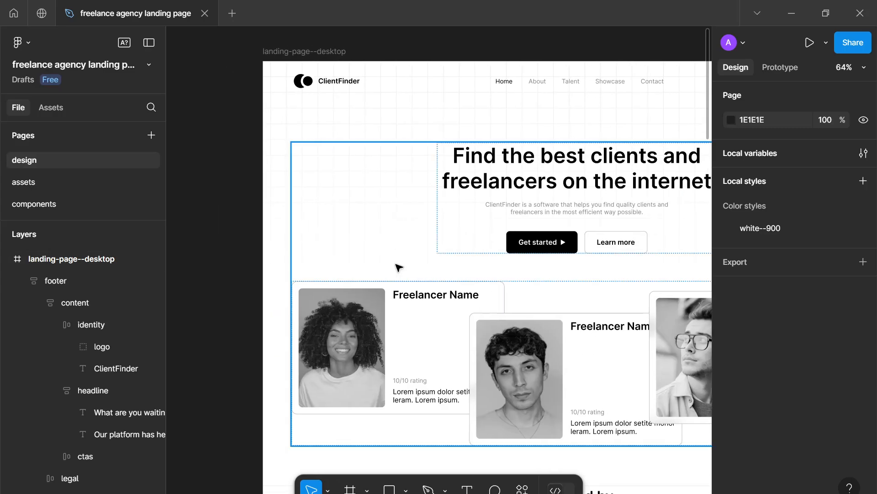
{"action": "scroll", "coordinate": [389, 285], "scroll_direction": "down", "scroll_amount": 2}
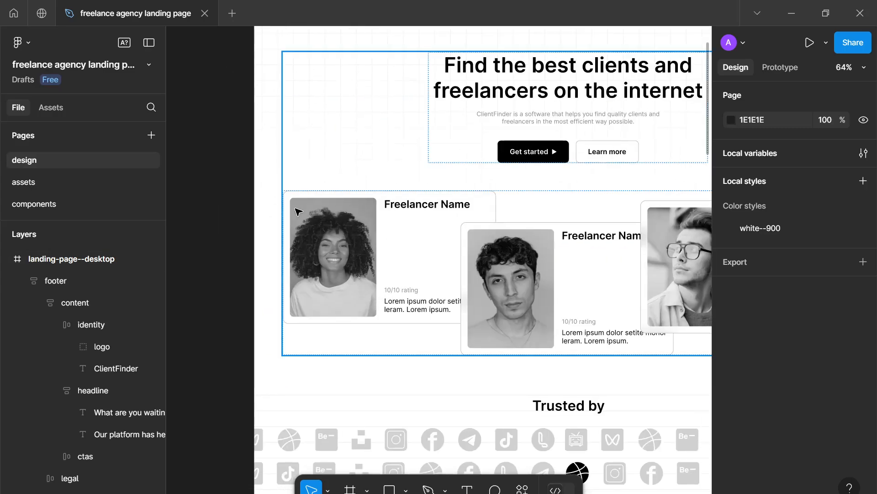
{"action": "scroll", "coordinate": [298, 211], "scroll_direction": "up", "scroll_amount": 10}
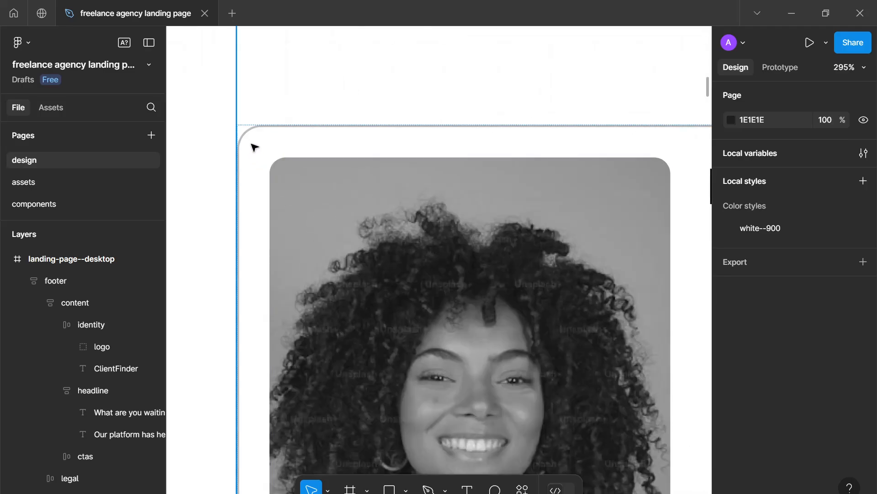
{"action": "scroll", "coordinate": [273, 185], "scroll_direction": "up", "scroll_amount": 1}
{"action": "left_click_drag", "start_coordinate": [270, 186], "coordinate": [345, 238]}
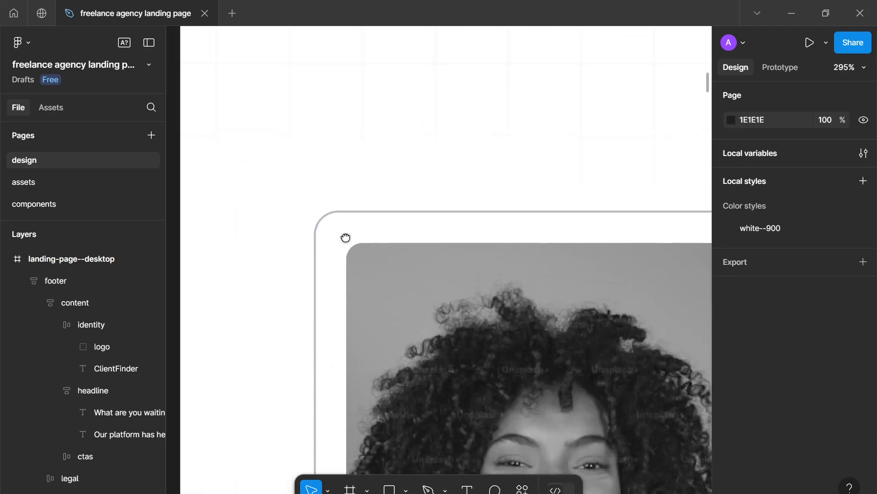
{"action": "scroll", "coordinate": [316, 250], "scroll_direction": "up", "scroll_amount": 1}
{"action": "scroll", "coordinate": [319, 254], "scroll_direction": "up", "scroll_amount": 3}
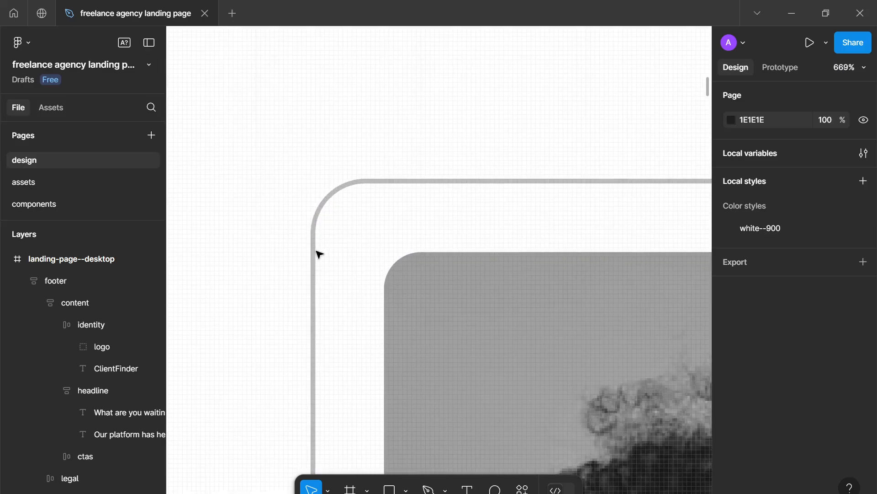
{"action": "scroll", "coordinate": [319, 254], "scroll_direction": "up", "scroll_amount": 4}
{"action": "scroll", "coordinate": [319, 254], "scroll_direction": "down", "scroll_amount": 1}
{"action": "scroll", "coordinate": [316, 253], "scroll_direction": "down", "scroll_amount": 1}
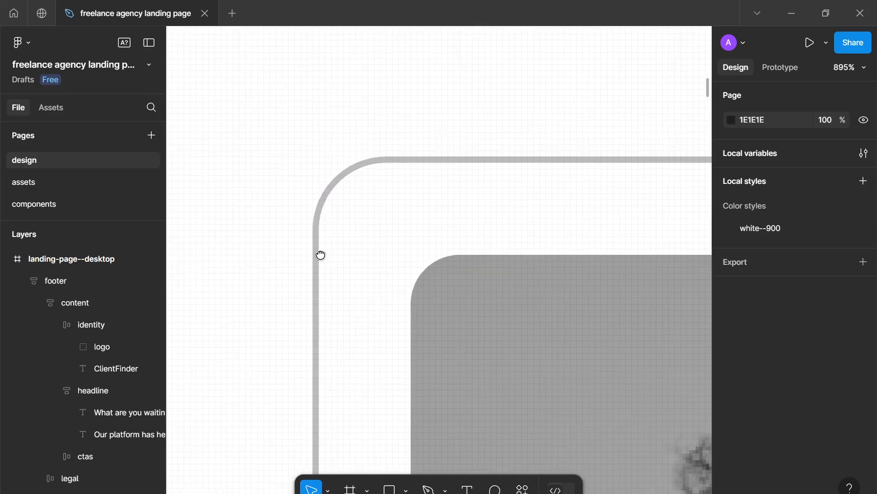
{"action": "left_click_drag", "start_coordinate": [283, 164], "coordinate": [334, 204]}
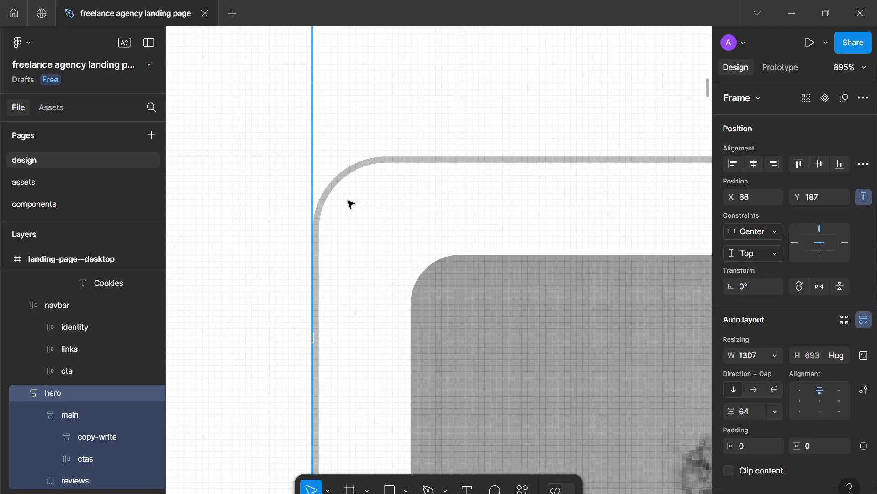
{"action": "left_click", "coordinate": [462, 295]}
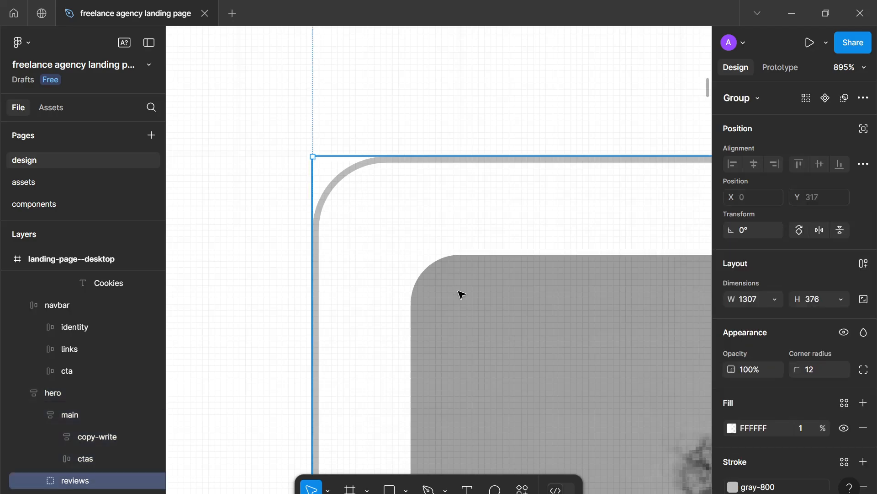
Increase the footer frame's corner radius to 16.
{"action": "scroll", "coordinate": [461, 295], "scroll_direction": "down", "scroll_amount": 15}
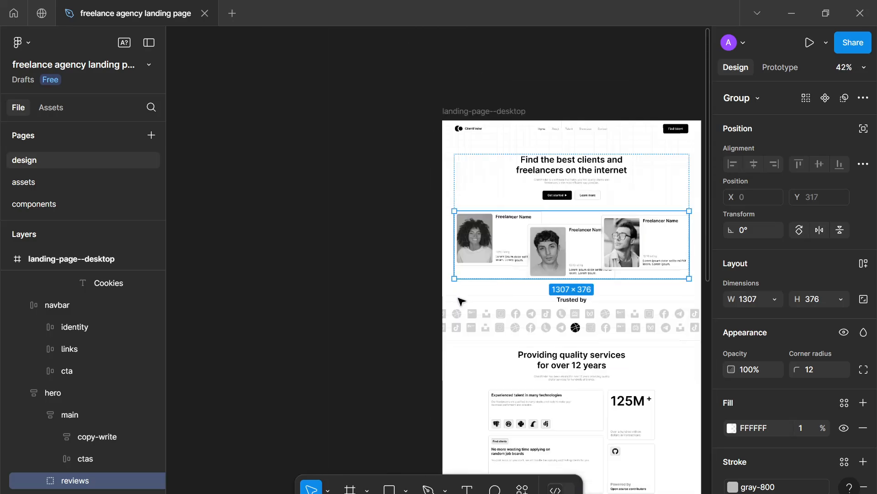
{"action": "scroll", "coordinate": [459, 298], "scroll_direction": "down", "scroll_amount": 10}
{"action": "scroll", "coordinate": [460, 299], "scroll_direction": "up", "scroll_amount": 8}
{"action": "scroll", "coordinate": [482, 354], "scroll_direction": "down", "scroll_amount": 3}
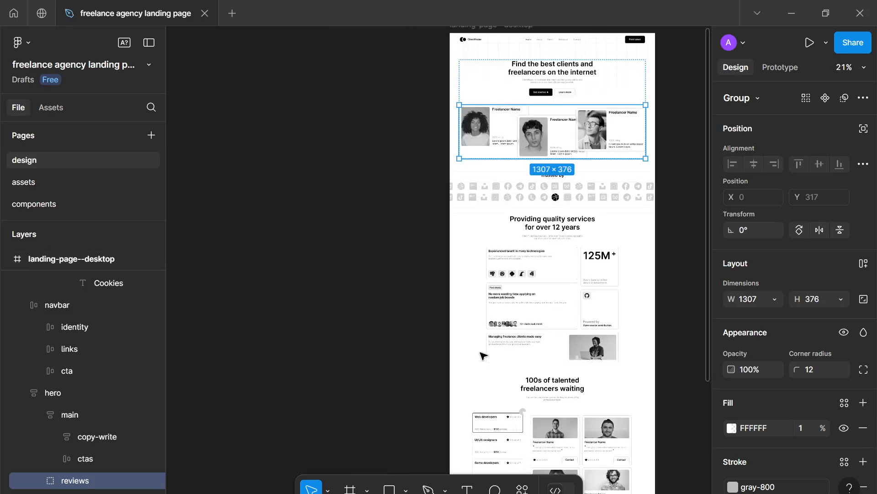
{"action": "scroll", "coordinate": [481, 354], "scroll_direction": "down", "scroll_amount": 5}
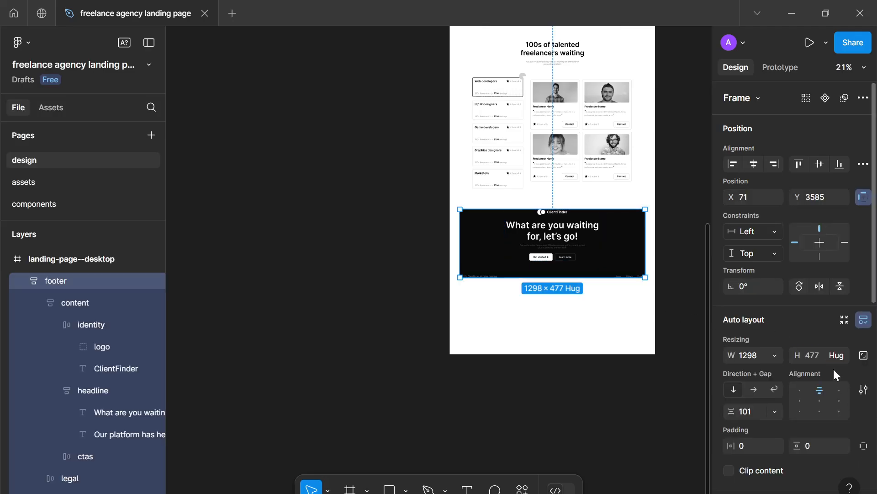
{"action": "scroll", "coordinate": [837, 432], "scroll_direction": "down", "scroll_amount": 7}
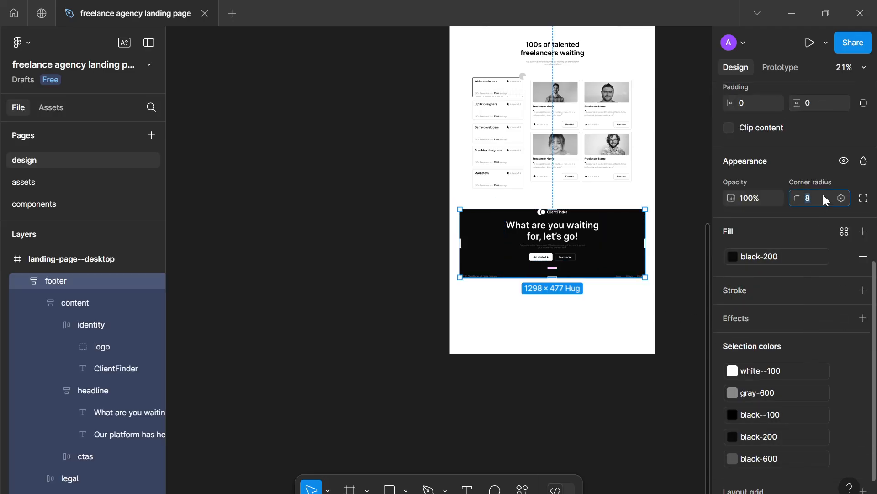
{"action": "left_click", "coordinate": [824, 197]}
{"action": "type", "text": "16"}
{"action": "key", "text": "Return"}
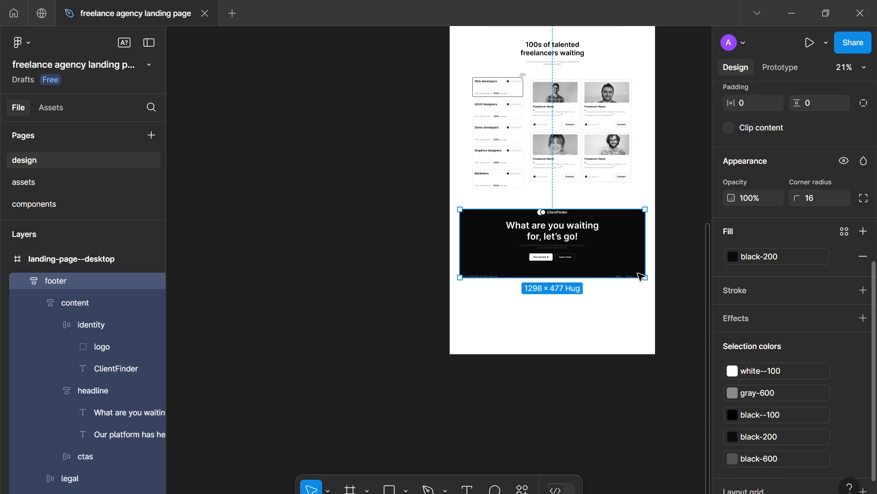
{"action": "left_click", "coordinate": [574, 298]}
Set the footer frame's corner radius to 24.
{"action": "left_click", "coordinate": [609, 249]}
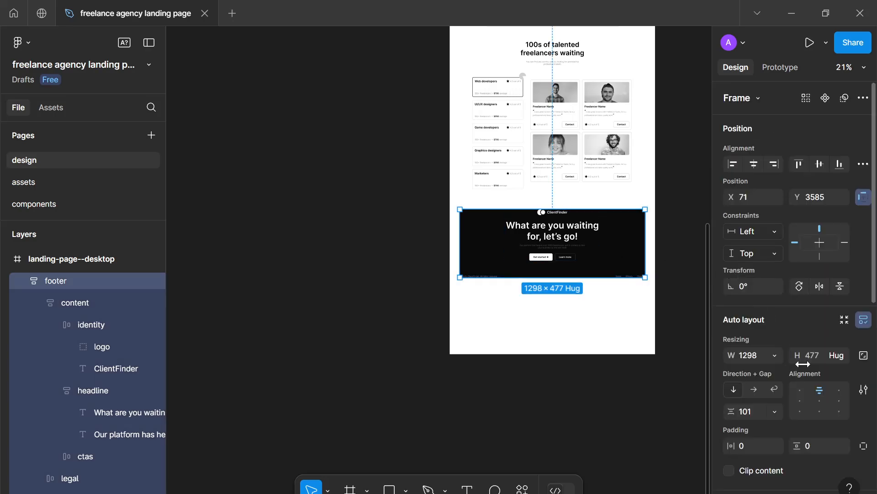
{"action": "scroll", "coordinate": [818, 445], "scroll_direction": "down", "scroll_amount": 3}
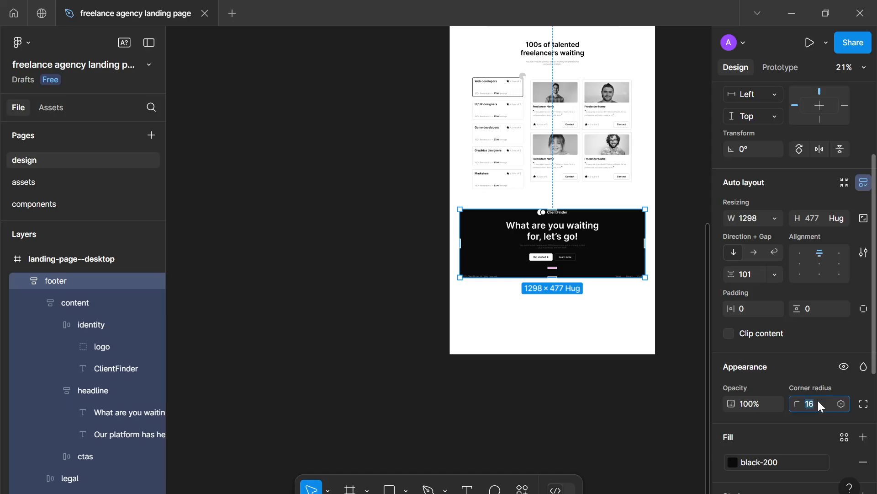
{"action": "type", "text": "24"}
{"action": "key", "text": "Return"}
{"action": "left_click", "coordinate": [589, 348]}
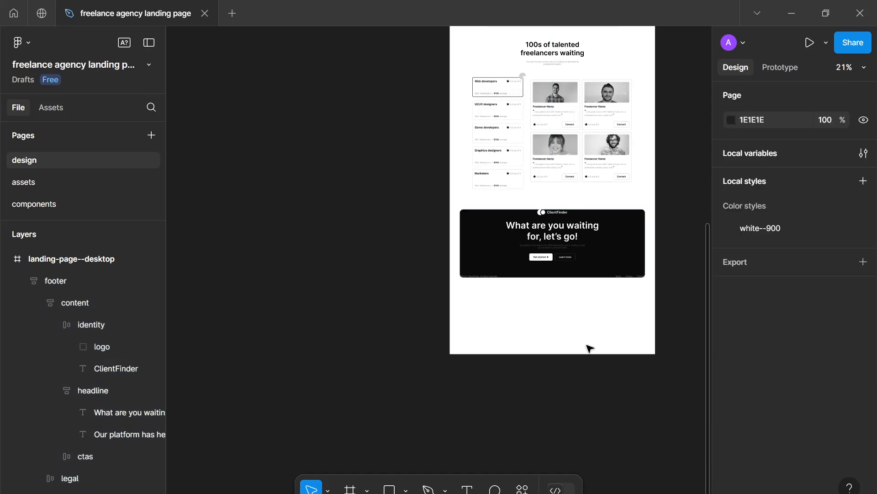
Set the footer frame's corner radius to 32.
{"action": "left_click", "coordinate": [584, 252]}
{"action": "scroll", "coordinate": [777, 453], "scroll_direction": "down", "scroll_amount": 5}
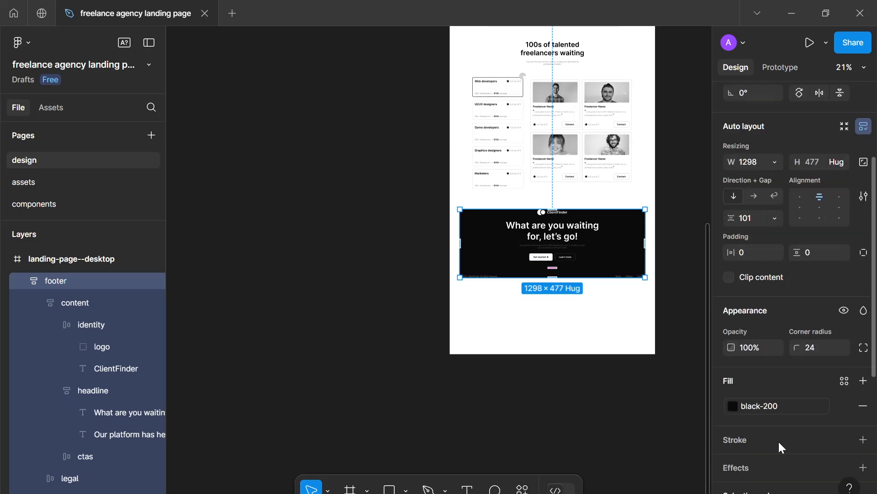
{"action": "left_click", "coordinate": [597, 332]}
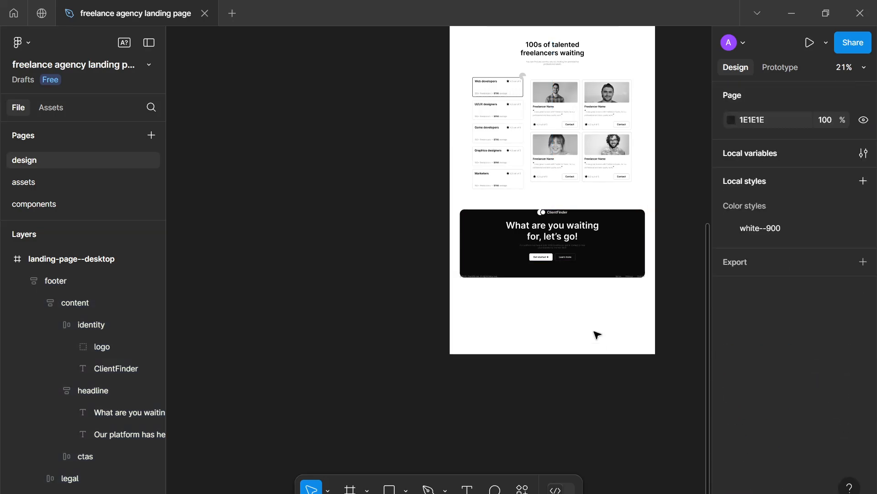
{"action": "scroll", "coordinate": [597, 333], "scroll_direction": "up", "scroll_amount": 5}
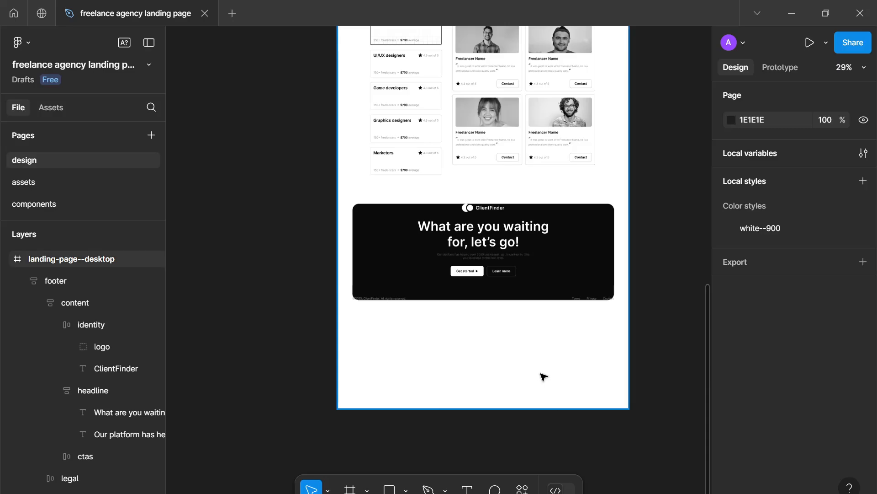
{"action": "scroll", "coordinate": [544, 376], "scroll_direction": "up", "scroll_amount": 2}
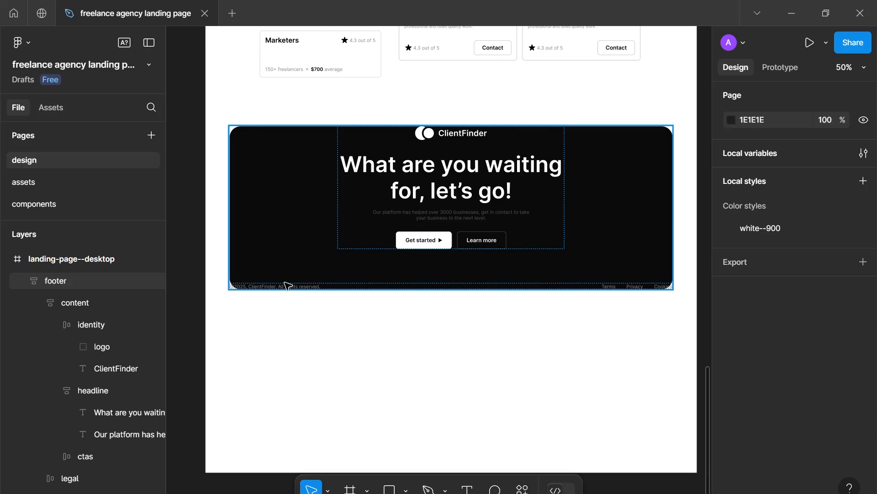
Set the footer frame's vertical auto layout gap to 64.
{"action": "left_click", "coordinate": [278, 288]}
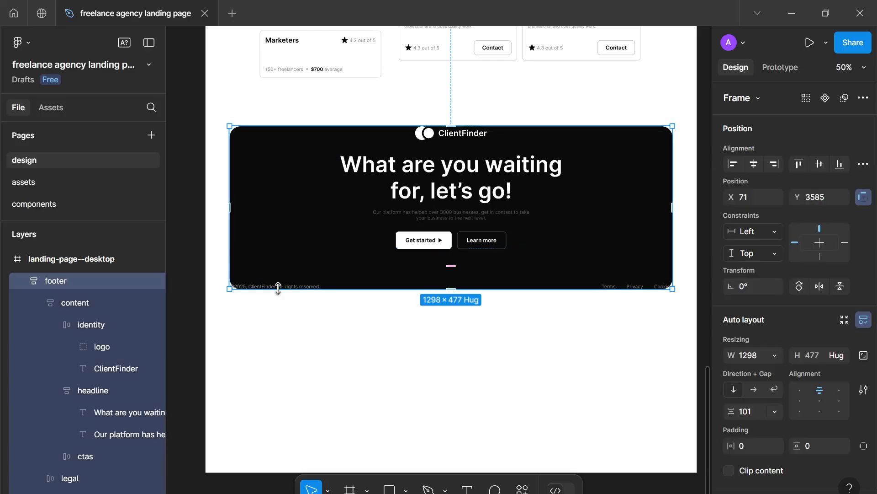
{"action": "scroll", "coordinate": [279, 286], "scroll_direction": "up", "scroll_amount": 4}
{"action": "scroll", "coordinate": [284, 286], "scroll_direction": "down", "scroll_amount": 4}
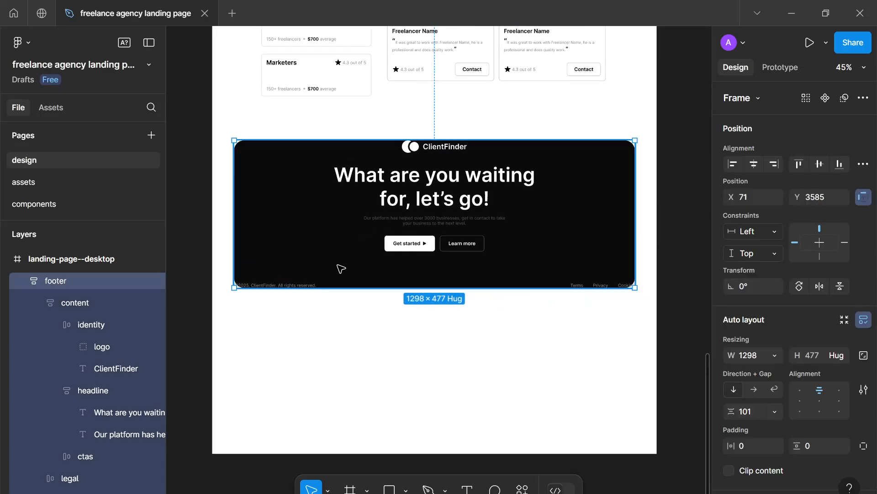
{"action": "scroll", "coordinate": [789, 368], "scroll_direction": "down", "scroll_amount": 2}
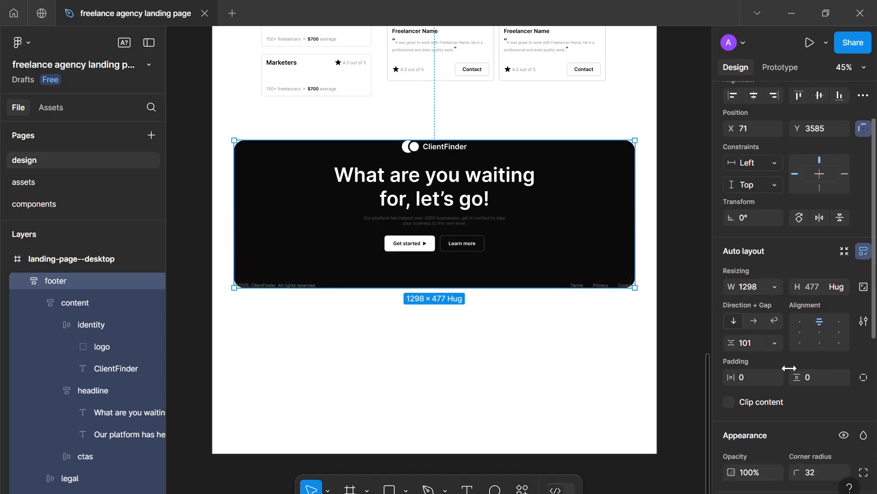
{"action": "left_click", "coordinate": [748, 348]}
{"action": "type", "text": "6"}
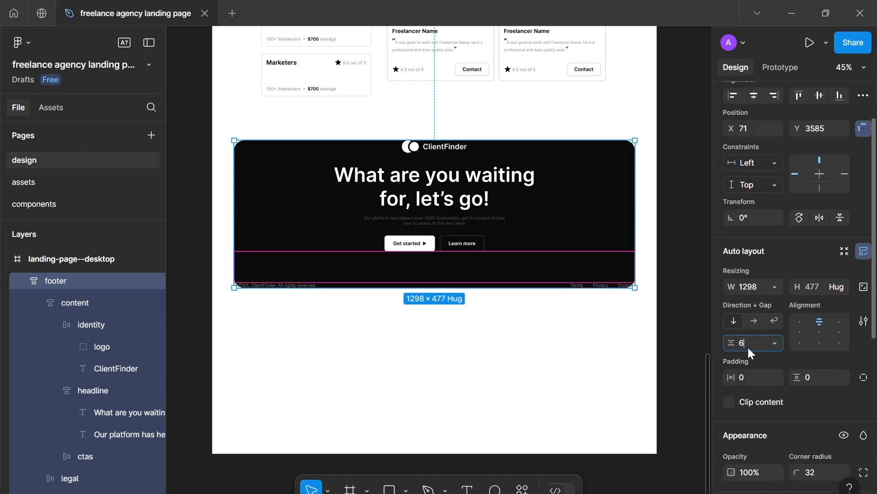
{"action": "type", "text": "4"}
{"action": "key", "text": "Return"}
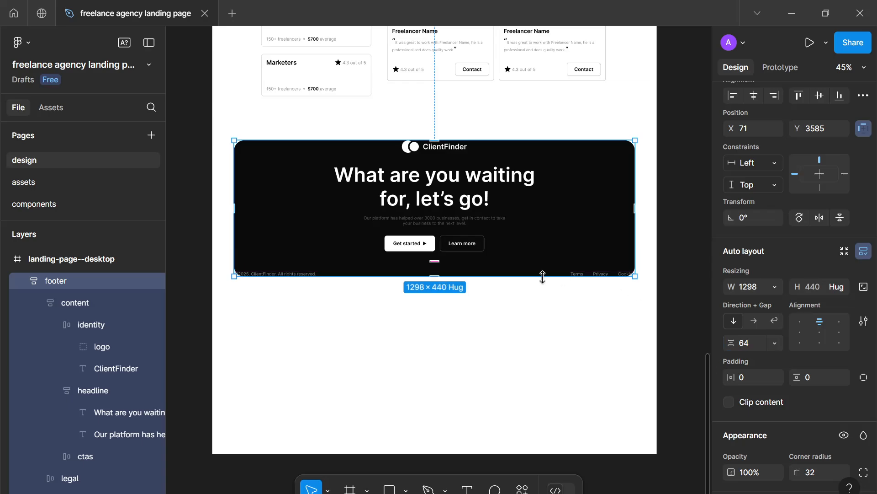
Give the footer's legal row a vertical padding of 16 and a horizontal padding of 32.
{"action": "scroll", "coordinate": [544, 279], "scroll_direction": "up", "scroll_amount": 8}
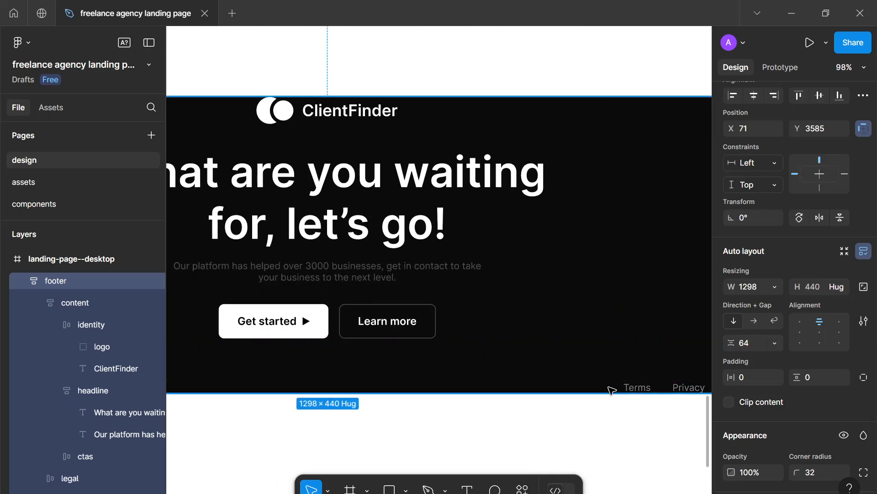
{"action": "left_click", "coordinate": [621, 387]}
{"action": "scroll", "coordinate": [632, 398], "scroll_direction": "down", "scroll_amount": 1}
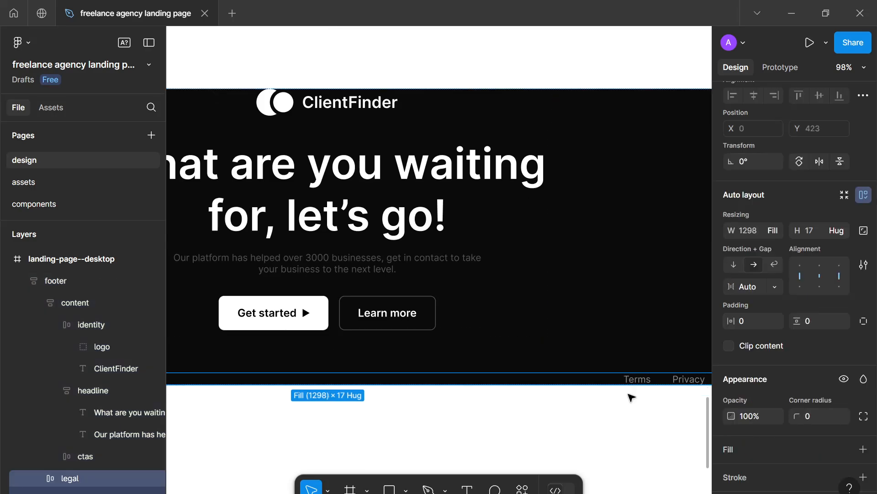
{"action": "scroll", "coordinate": [631, 397], "scroll_direction": "down", "scroll_amount": 3}
{"action": "scroll", "coordinate": [613, 410], "scroll_direction": "down", "scroll_amount": 5}
{"action": "left_click", "coordinate": [811, 322]}
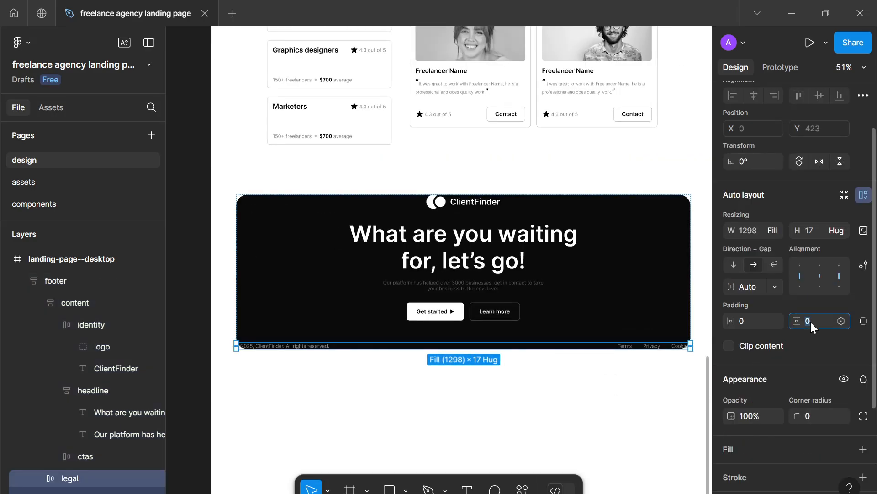
{"action": "type", "text": "16"}
{"action": "key", "text": "Return"}
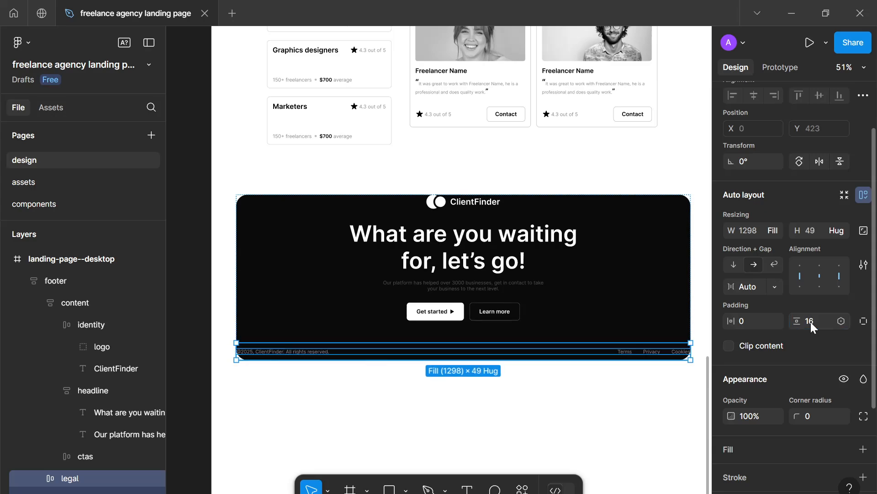
{"action": "scroll", "coordinate": [837, 400], "scroll_direction": "down", "scroll_amount": 3}
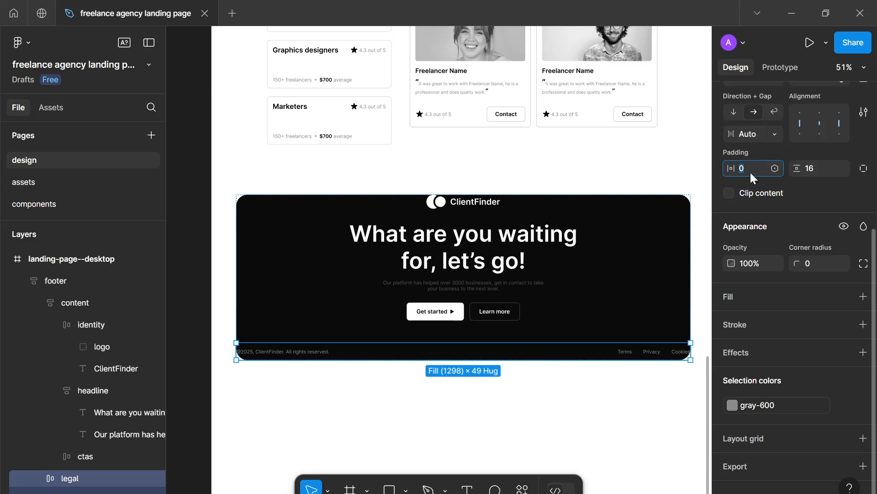
{"action": "key", "text": "Return"}
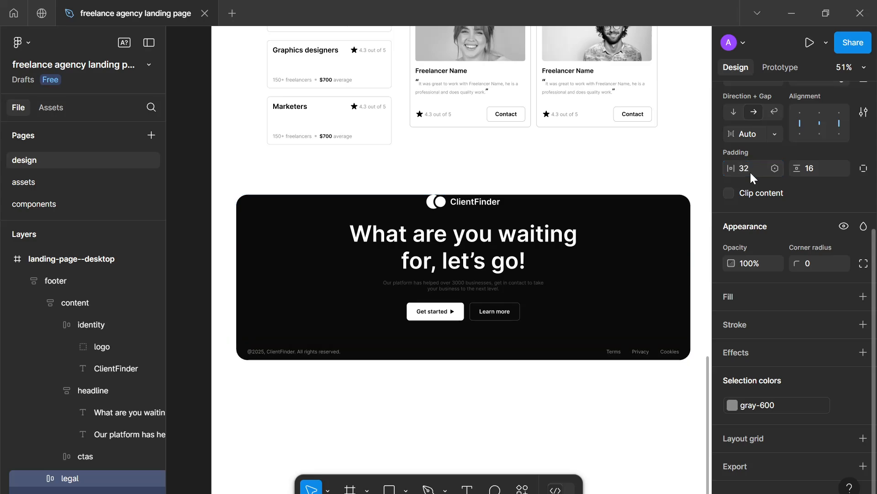
Add a black-600 stroke to the legal row and restrict it to the top side.
{"action": "left_click", "coordinate": [847, 326]}
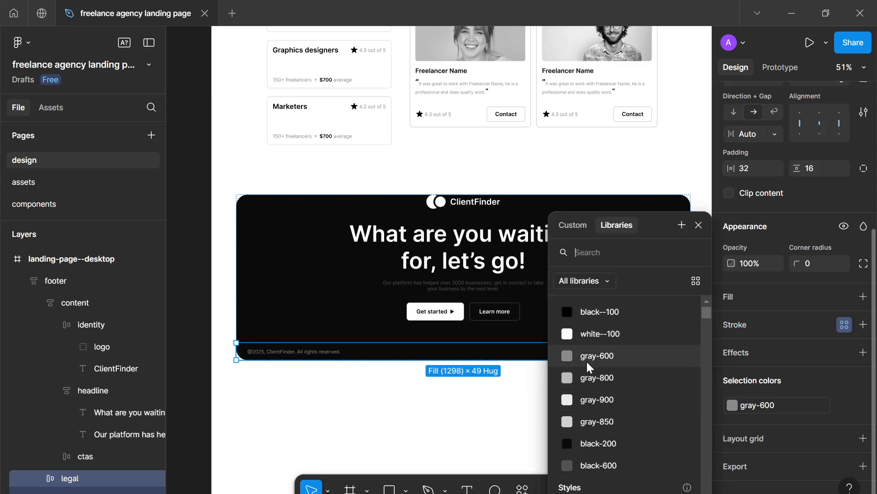
{"action": "left_click", "coordinate": [609, 464]}
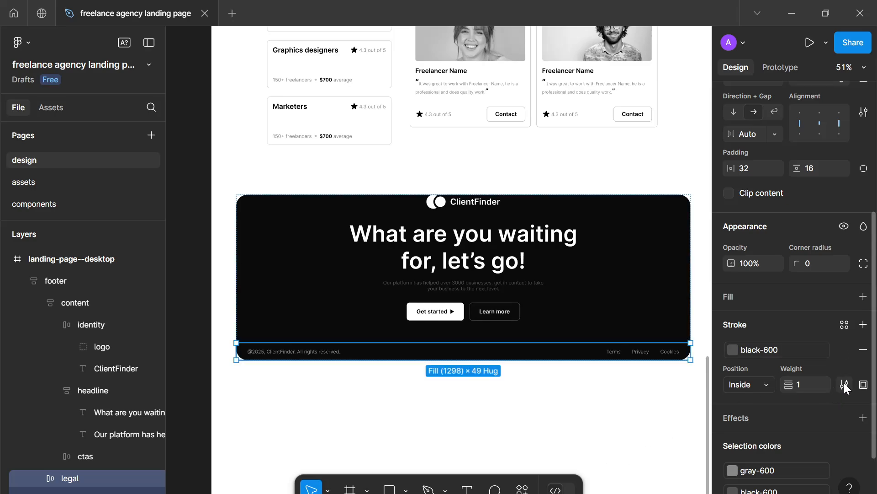
{"action": "left_click", "coordinate": [859, 385]}
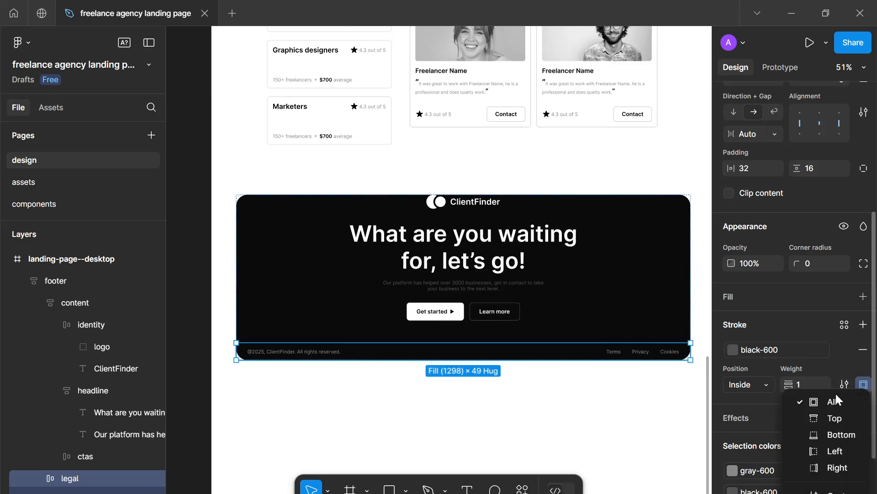
{"action": "left_click", "coordinate": [829, 417]}
{"action": "left_click", "coordinate": [531, 421]}
{"action": "scroll", "coordinate": [531, 420], "scroll_direction": "down", "scroll_amount": 2}
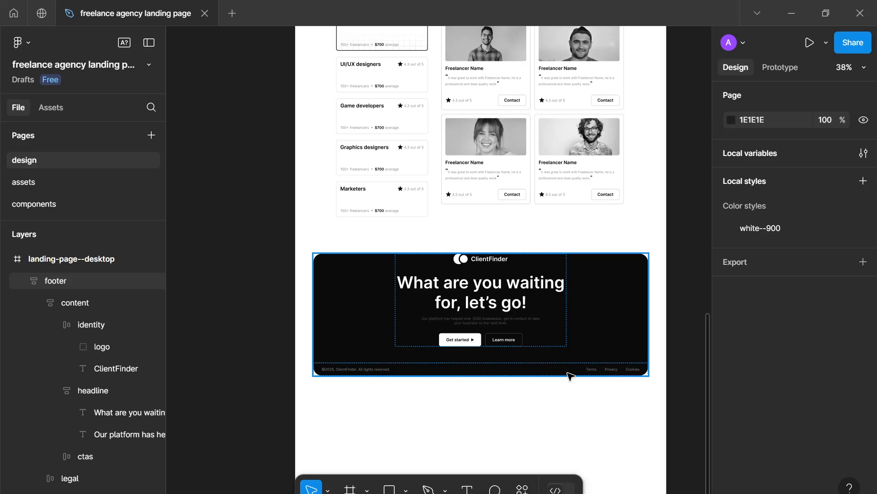
Measure the gap between the footer's content block and legal row, and set only the footer's top padding to 64.
{"action": "scroll", "coordinate": [570, 377], "scroll_direction": "up", "scroll_amount": 1}
{"action": "left_click", "coordinate": [541, 310]}
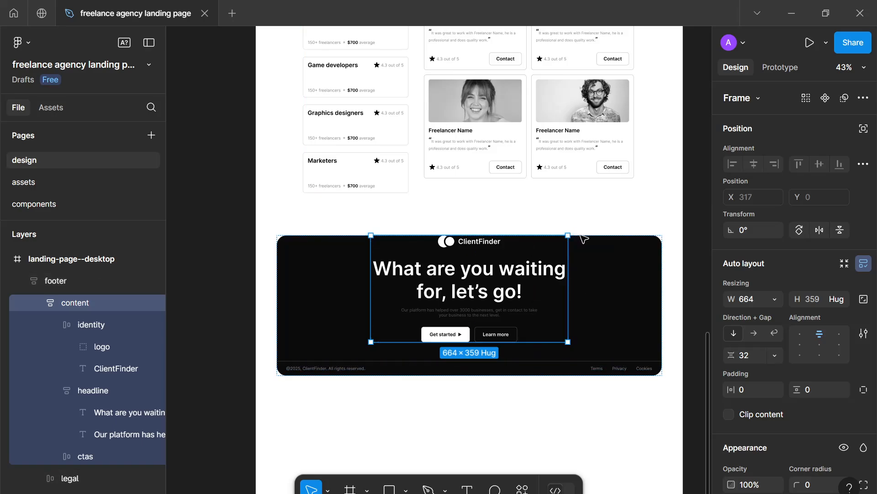
{"action": "key", "text": "alt"}
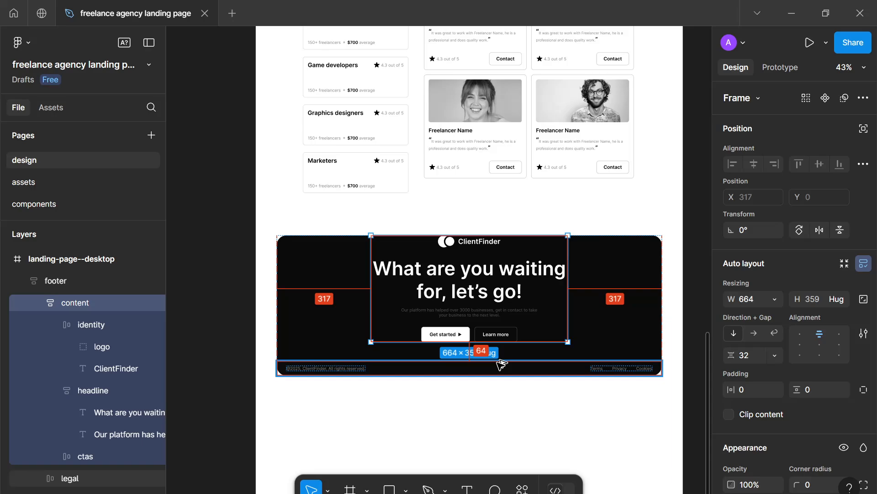
{"action": "left_click", "coordinate": [595, 311]}
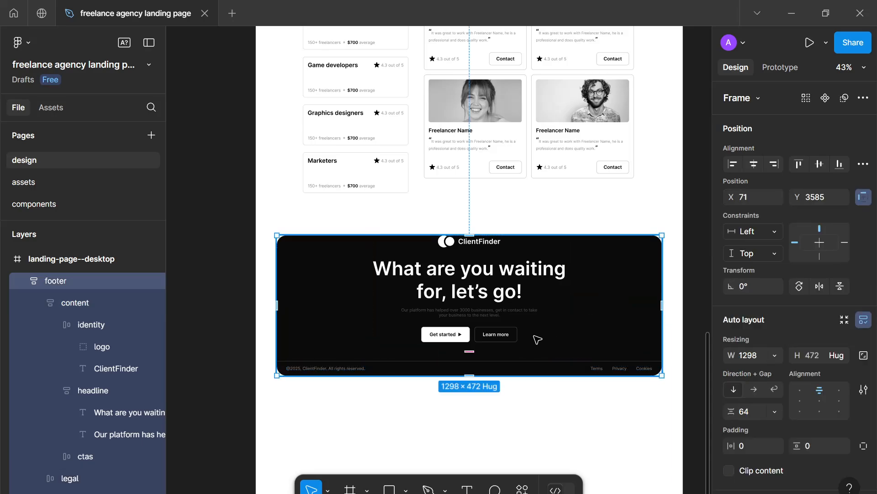
{"action": "left_click", "coordinate": [514, 328]}
{"action": "key", "text": "alt"}
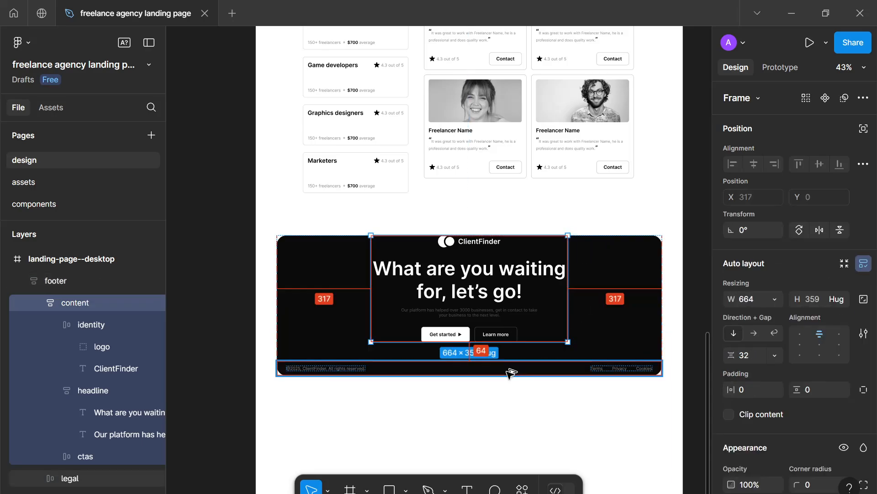
{"action": "left_click", "coordinate": [593, 327]}
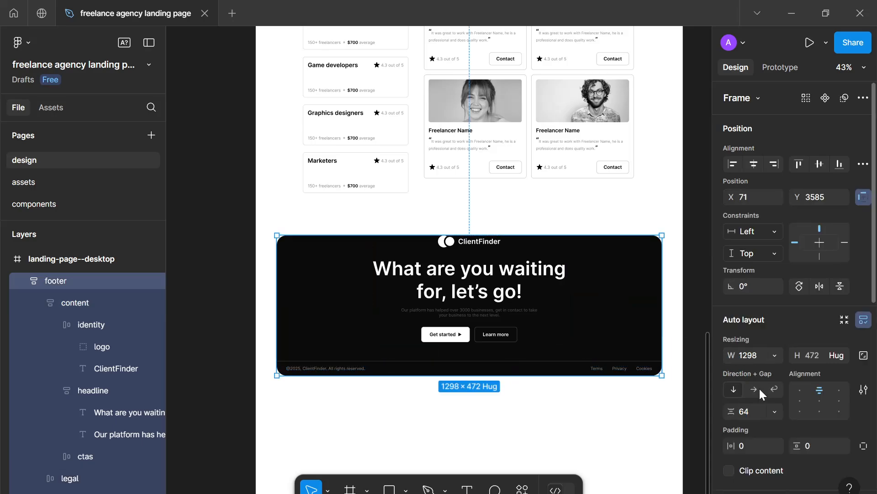
{"action": "left_click", "coordinate": [862, 445]}
{"action": "left_click", "coordinate": [806, 443]}
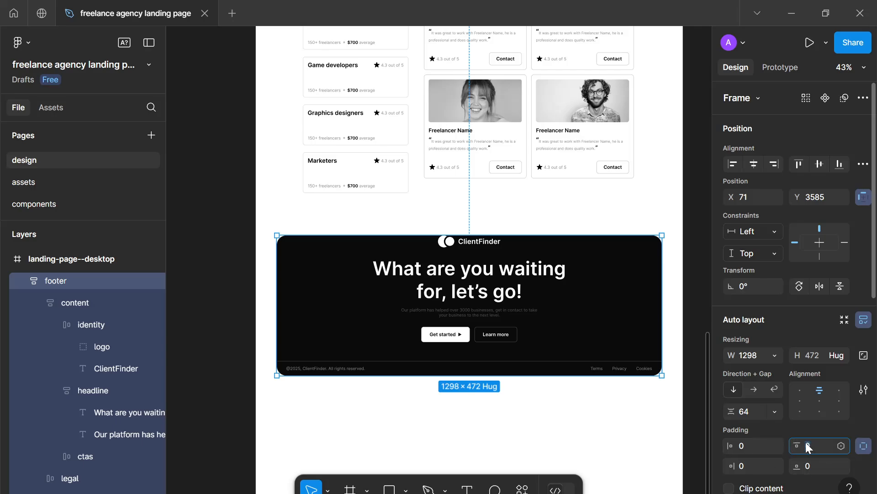
{"action": "type", "text": "96"}
{"action": "key", "text": "Return"}
{"action": "left_click", "coordinate": [596, 425]}
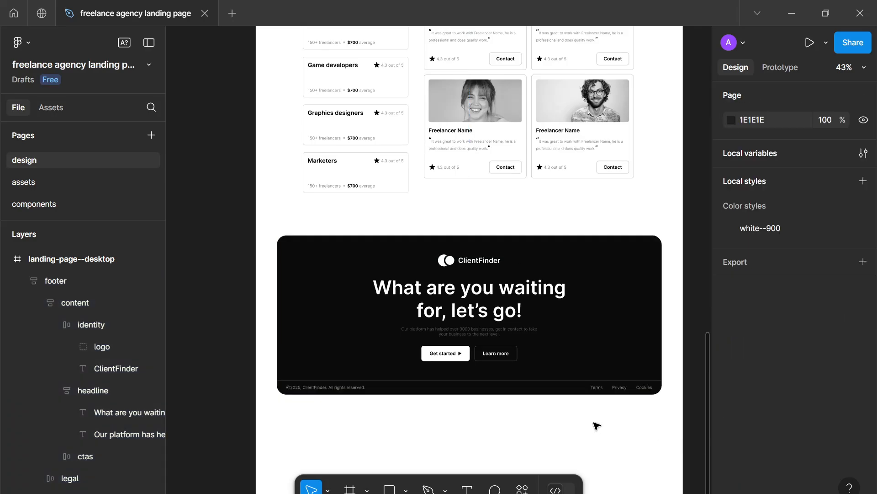
Examine the footer's spacing, divider and legal row at different zoom levels.
{"action": "scroll", "coordinate": [597, 425], "scroll_direction": "down", "scroll_amount": 3}
{"action": "scroll", "coordinate": [596, 425], "scroll_direction": "up", "scroll_amount": 5}
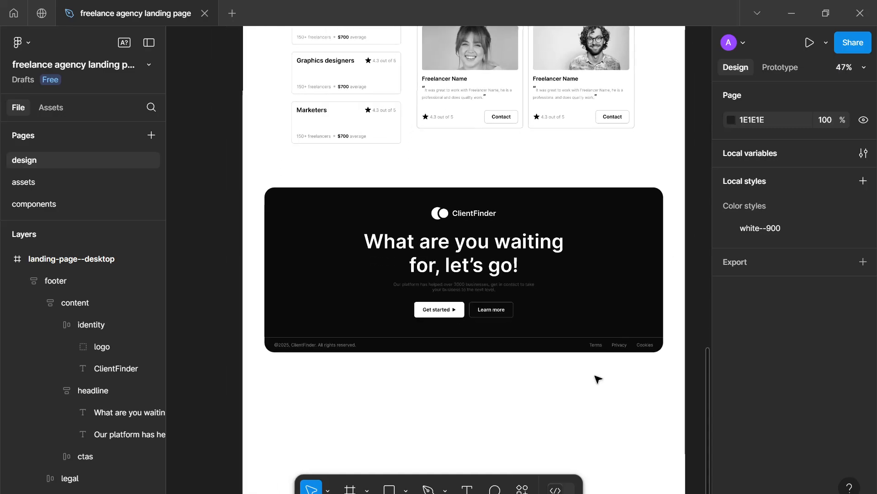
{"action": "scroll", "coordinate": [598, 378], "scroll_direction": "down", "scroll_amount": 4}
{"action": "scroll", "coordinate": [597, 372], "scroll_direction": "up", "scroll_amount": 2}
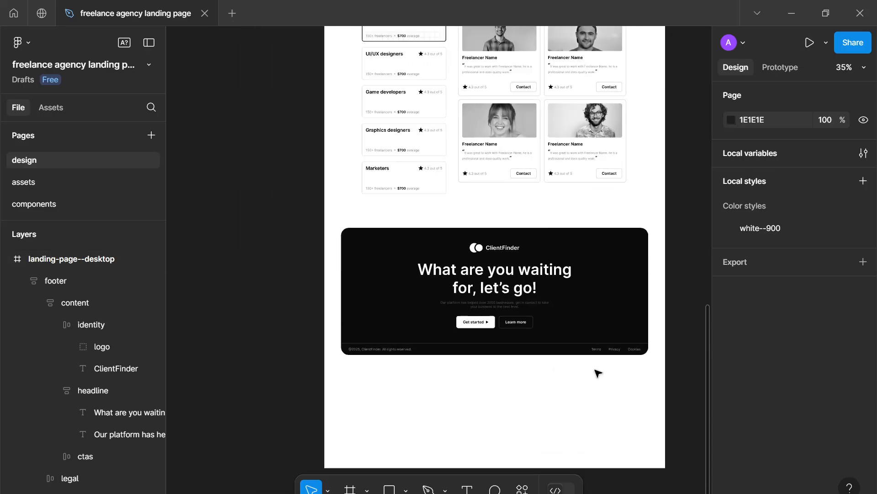
{"action": "scroll", "coordinate": [597, 373], "scroll_direction": "up", "scroll_amount": 2}
{"action": "left_click_drag", "start_coordinate": [595, 372], "coordinate": [611, 358]}
{"action": "scroll", "coordinate": [612, 361], "scroll_direction": "up", "scroll_amount": 1}
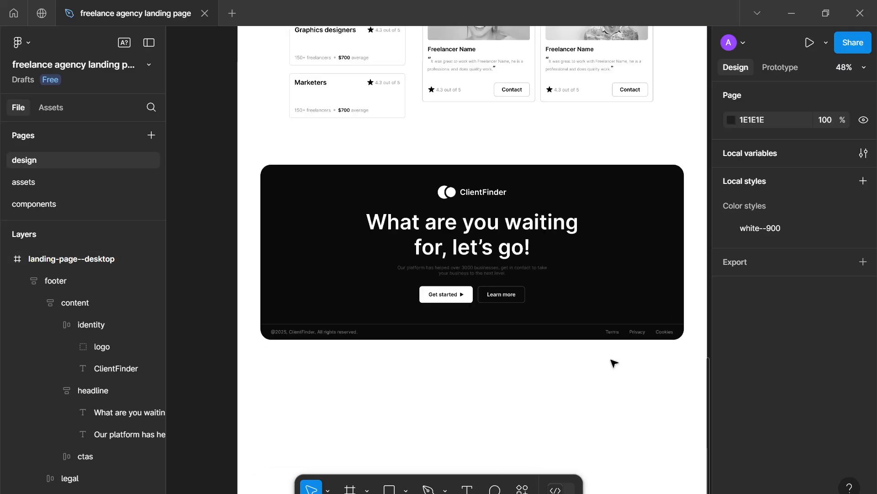
{"action": "scroll", "coordinate": [612, 361], "scroll_direction": "up", "scroll_amount": 2}
{"action": "scroll", "coordinate": [612, 361], "scroll_direction": "down", "scroll_amount": 4}
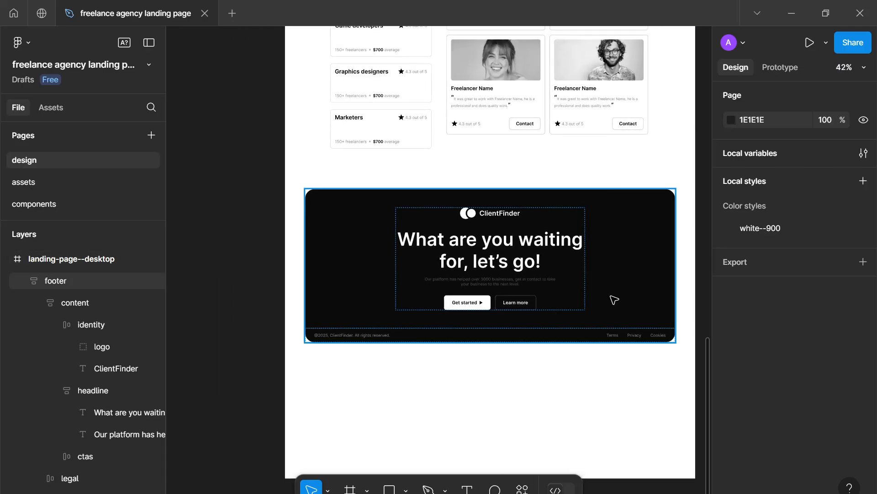
Center the footer frame horizontally on the landing page.
{"action": "left_click", "coordinate": [613, 300]}
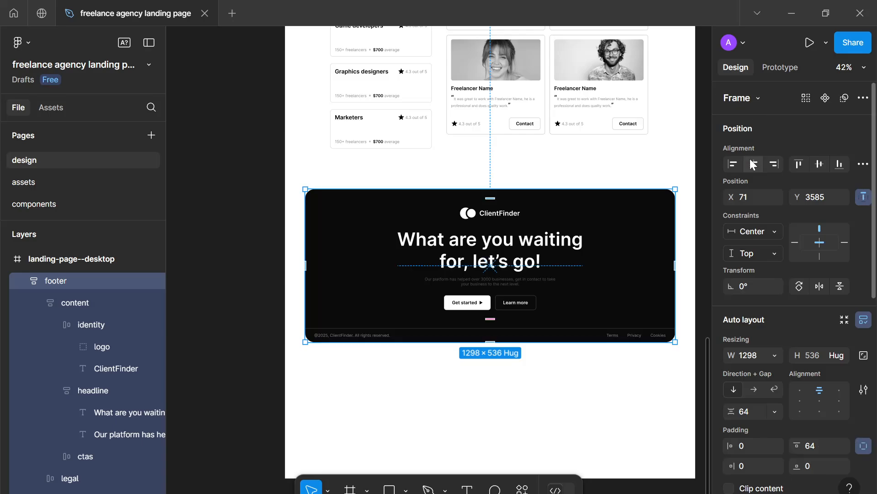
{"action": "left_click", "coordinate": [584, 379]}
Look over the whole landing page from the hero section down to the footer.
{"action": "scroll", "coordinate": [586, 381], "scroll_direction": "down", "scroll_amount": 4}
{"action": "scroll", "coordinate": [587, 382], "scroll_direction": "down", "scroll_amount": 4}
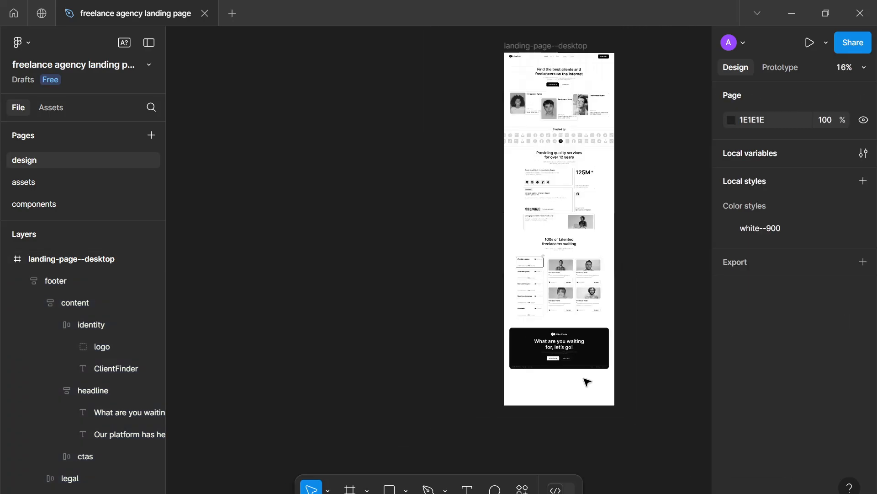
{"action": "scroll", "coordinate": [587, 382], "scroll_direction": "up", "scroll_amount": 6}
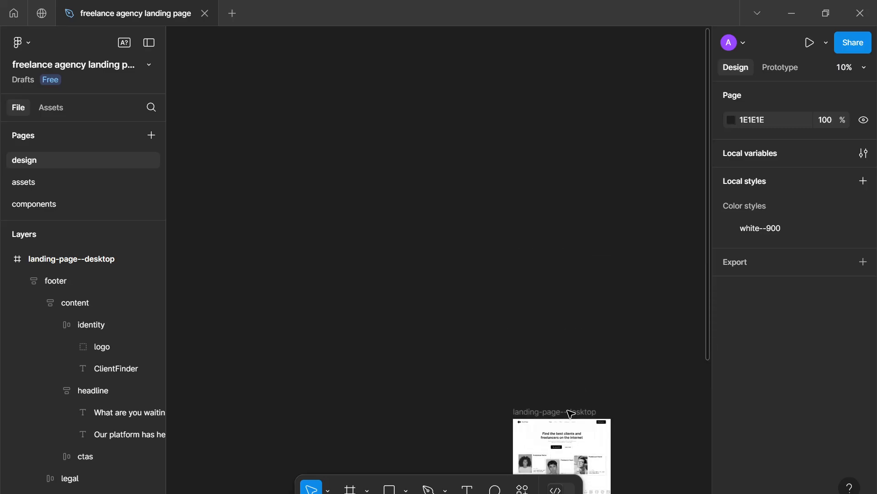
{"action": "scroll", "coordinate": [571, 393], "scroll_direction": "down", "scroll_amount": 5}
{"action": "scroll", "coordinate": [563, 205], "scroll_direction": "down", "scroll_amount": 5}
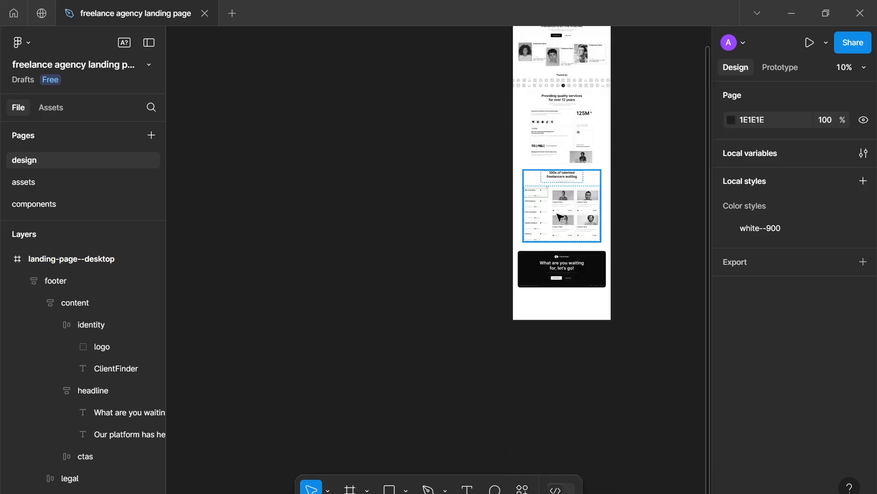
{"action": "scroll", "coordinate": [486, 276], "scroll_direction": "up", "scroll_amount": 4}
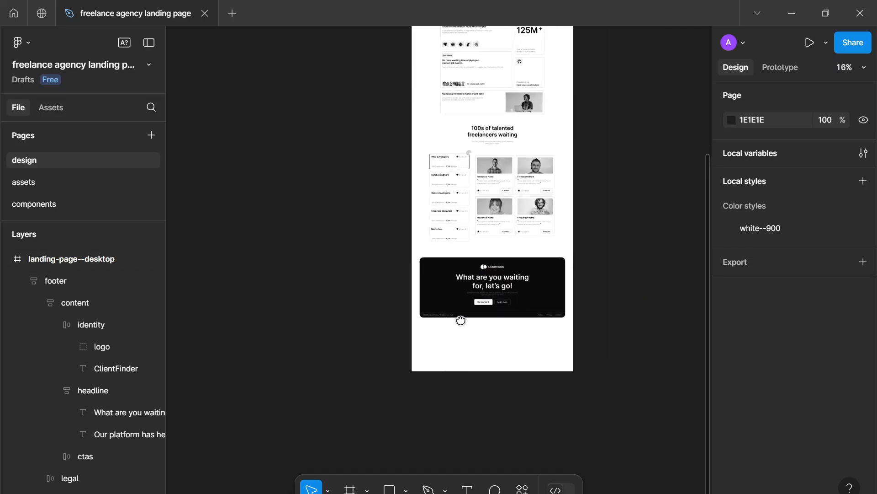
Examine the hero section's grid background up close and compare it with the footer area.
{"action": "scroll", "coordinate": [452, 203], "scroll_direction": "up", "scroll_amount": 10}
{"action": "scroll", "coordinate": [453, 373], "scroll_direction": "up", "scroll_amount": 10}
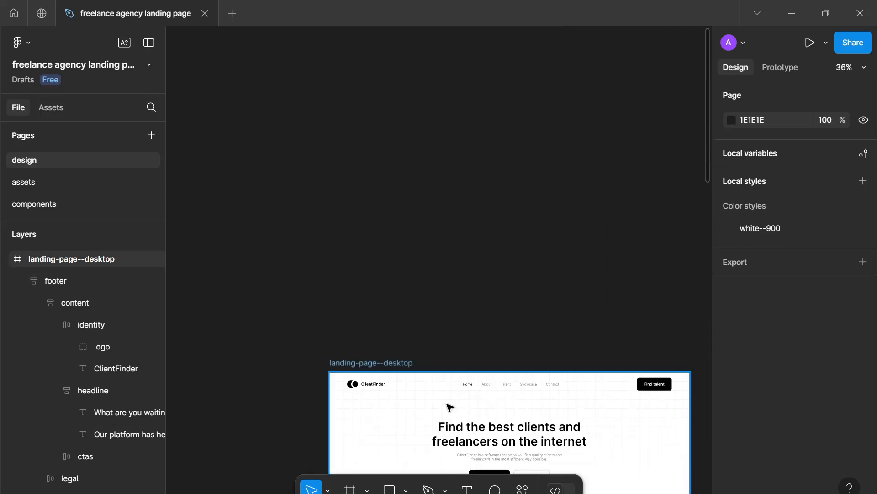
{"action": "scroll", "coordinate": [482, 339], "scroll_direction": "up", "scroll_amount": 5}
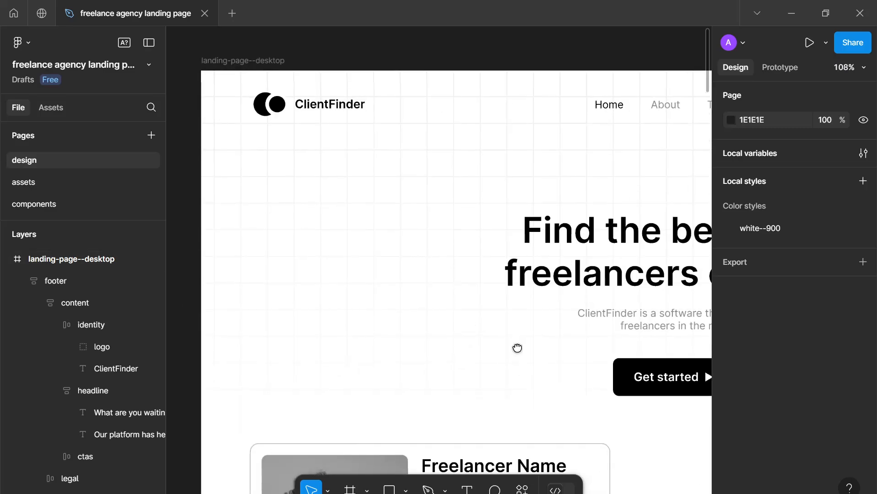
{"action": "left_click_drag", "start_coordinate": [474, 251], "coordinate": [465, 198]}
{"action": "scroll", "coordinate": [448, 207], "scroll_direction": "down", "scroll_amount": 10}
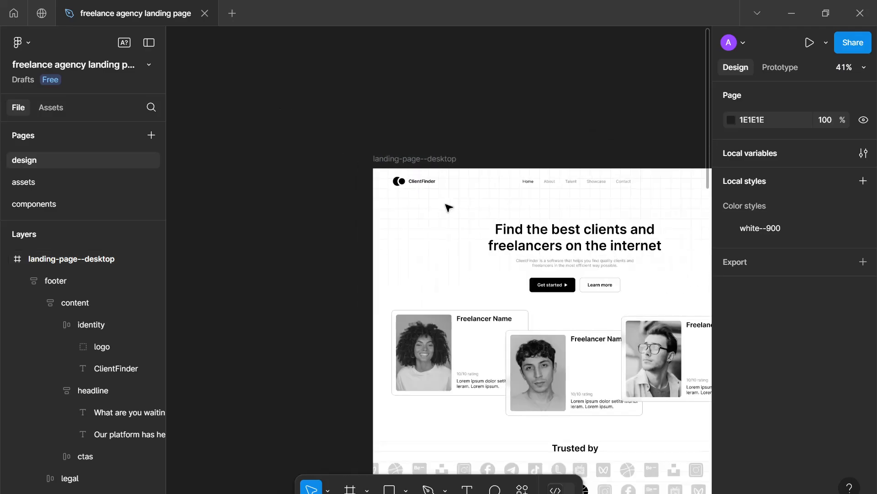
{"action": "scroll", "coordinate": [447, 251], "scroll_direction": "down", "scroll_amount": 10}
{"action": "scroll", "coordinate": [475, 276], "scroll_direction": "up", "scroll_amount": 5}
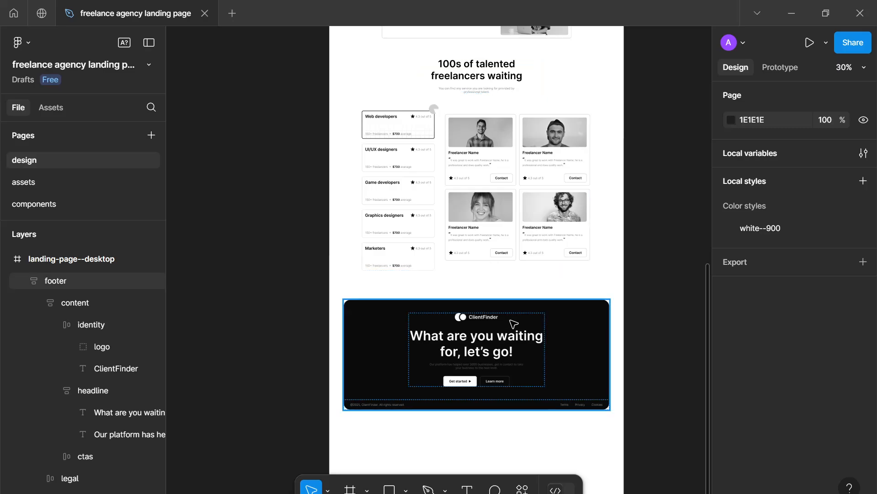
{"action": "scroll", "coordinate": [507, 380], "scroll_direction": "down", "scroll_amount": 5}
{"action": "scroll", "coordinate": [507, 379], "scroll_direction": "down", "scroll_amount": 3}
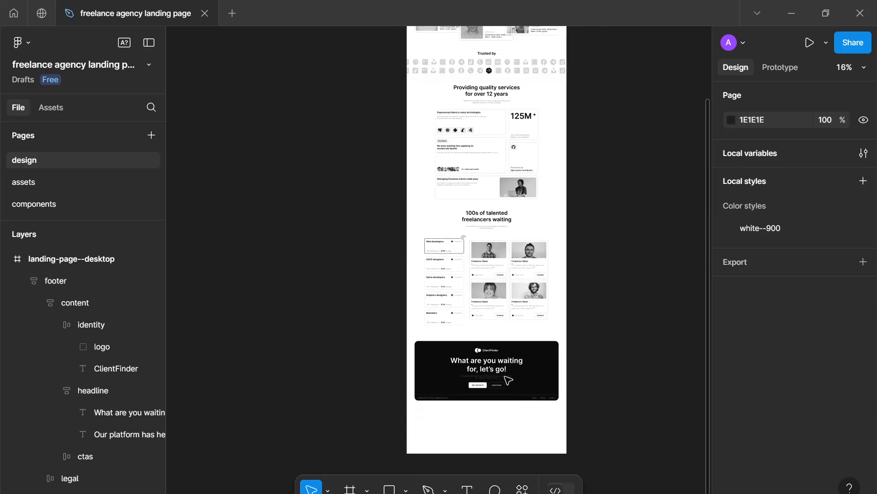
{"action": "scroll", "coordinate": [508, 379], "scroll_direction": "up", "scroll_amount": 7}
{"action": "scroll", "coordinate": [507, 380], "scroll_direction": "up", "scroll_amount": 1}
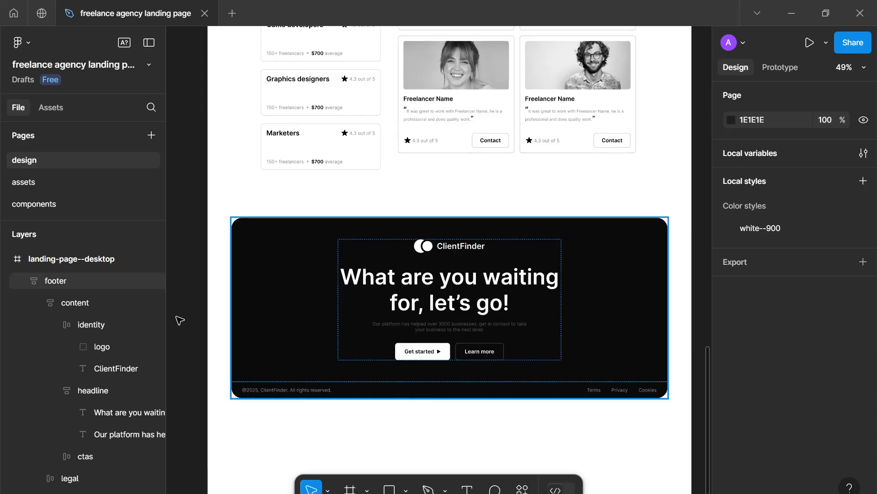
Collapse the layer tree, duplicate the locked hero-grid-system--accent group, and unlock the copy.
{"action": "left_click", "coordinate": [6, 258]}
{"action": "left_click", "coordinate": [6, 259]}
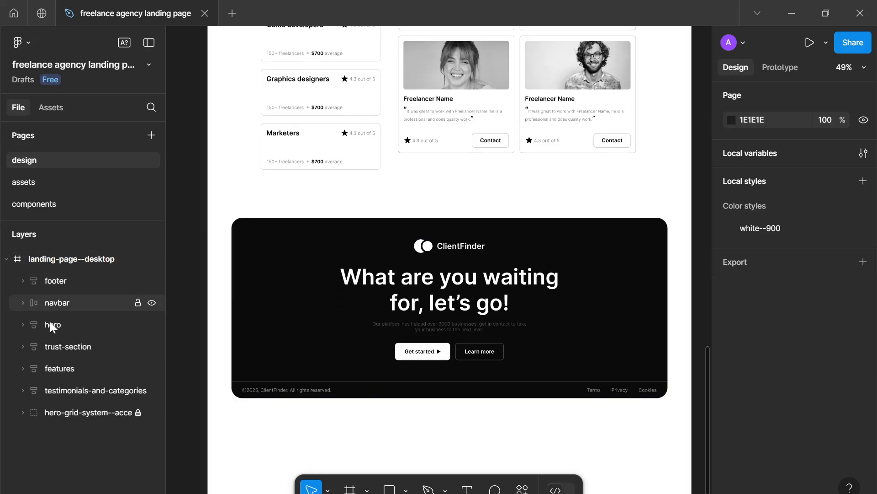
{"action": "left_click", "coordinate": [72, 412]}
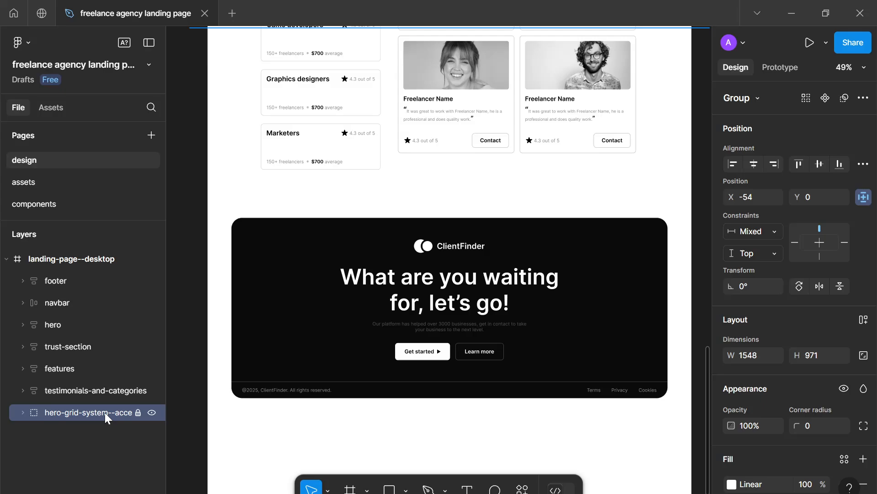
{"action": "scroll", "coordinate": [576, 212], "scroll_direction": "down", "scroll_amount": 10}
{"action": "scroll", "coordinate": [575, 212], "scroll_direction": "up", "scroll_amount": 5}
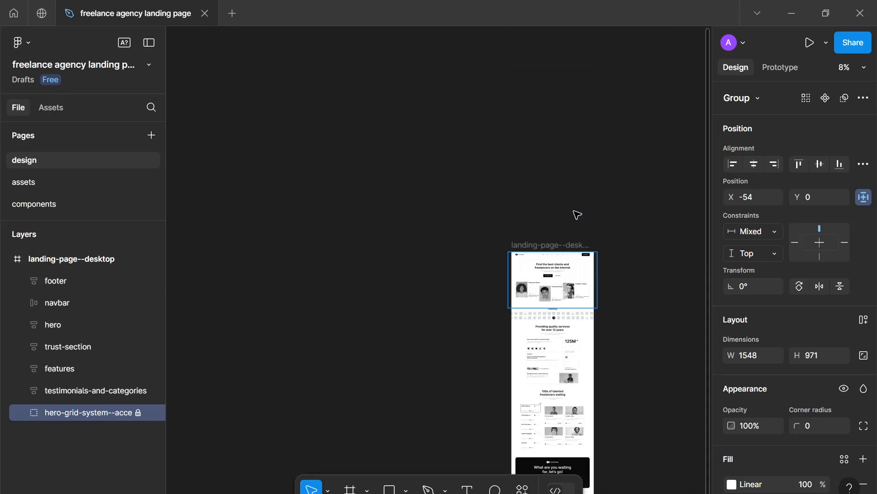
{"action": "key", "text": "ctrl+d"}
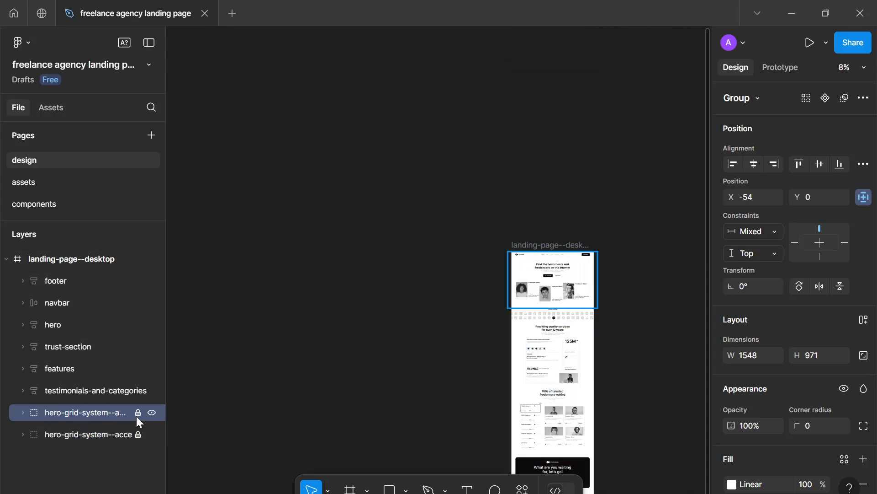
{"action": "left_click", "coordinate": [138, 413]}
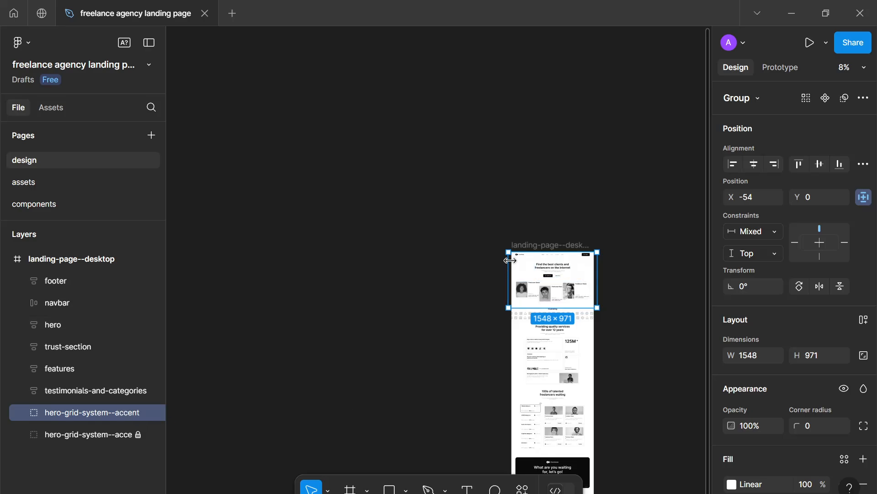
Move the duplicated grid group down the landing page to the footer area, at Y 3546.
{"action": "scroll", "coordinate": [513, 267], "scroll_direction": "up", "scroll_amount": 5}
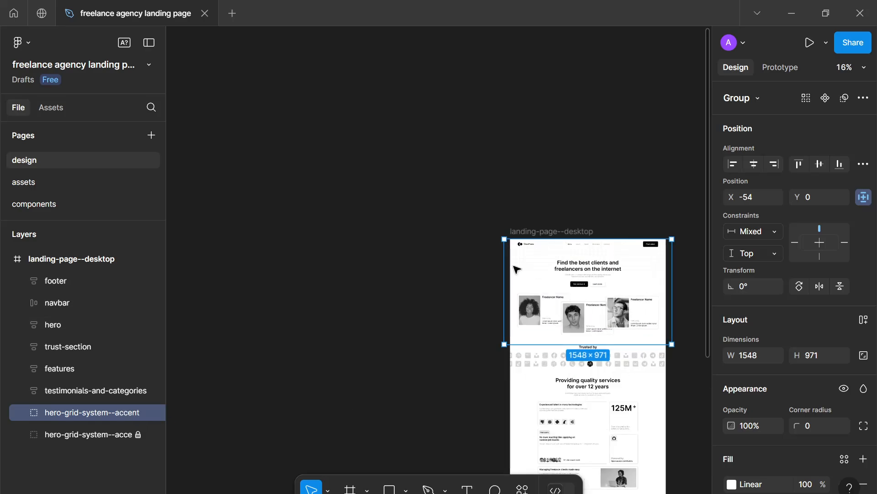
{"action": "left_click_drag", "start_coordinate": [513, 267], "coordinate": [282, 288]}
{"action": "scroll", "coordinate": [498, 398], "scroll_direction": "down", "scroll_amount": 3}
{"action": "scroll", "coordinate": [508, 399], "scroll_direction": "down", "scroll_amount": 5}
{"action": "scroll", "coordinate": [522, 330], "scroll_direction": "up", "scroll_amount": 2}
{"action": "left_click_drag", "start_coordinate": [367, 260], "coordinate": [341, 198]}
{"action": "scroll", "coordinate": [337, 245], "scroll_direction": "up", "scroll_amount": 1}
{"action": "scroll", "coordinate": [337, 246], "scroll_direction": "up", "scroll_amount": 2}
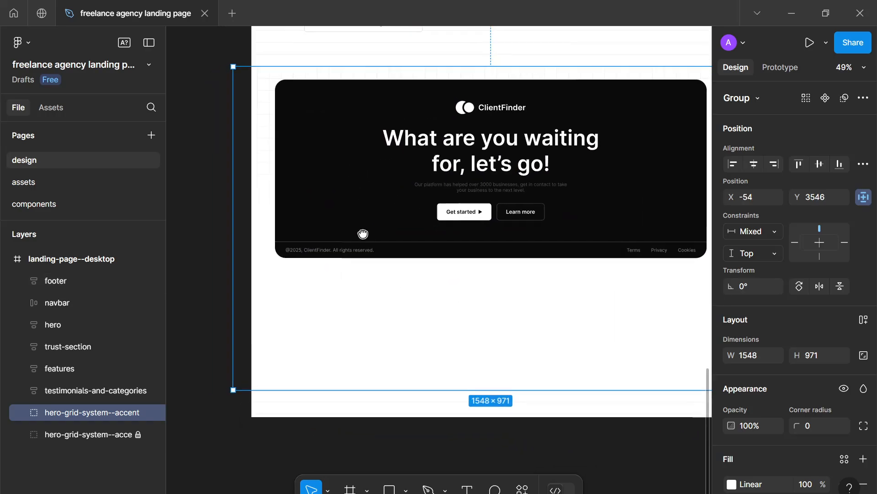
Bring the duplicated grid group to the front of the landing page, above the footer.
{"action": "key", "text": "ctrl+bracketleft"}
{"action": "key", "text": "ctrl+shift+bracketright"}
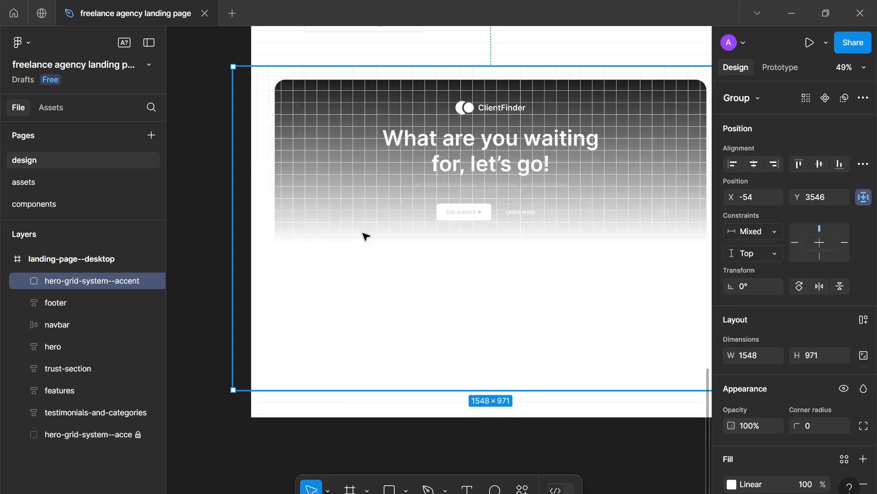
{"action": "scroll", "coordinate": [383, 245], "scroll_direction": "down", "scroll_amount": 1}
{"action": "left_click_drag", "start_coordinate": [383, 245], "coordinate": [385, 375]}
{"action": "scroll", "coordinate": [385, 369], "scroll_direction": "down", "scroll_amount": 1}
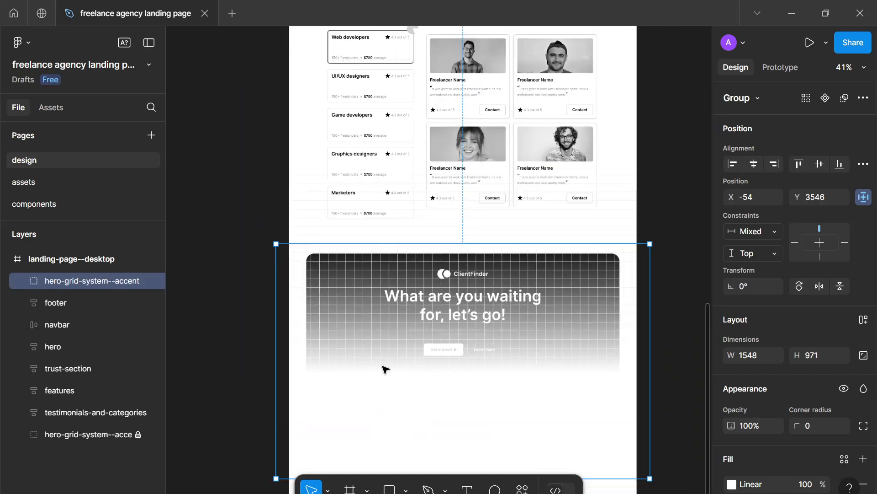
{"action": "scroll", "coordinate": [386, 369], "scroll_direction": "down", "scroll_amount": 2}
{"action": "mouse_move", "coordinate": [376, 282]}
{"action": "left_mouse_down"}
{"action": "mouse_move", "coordinate": [382, 273]}
{"action": "mouse_move", "coordinate": [372, 273]}
{"action": "left_mouse_up"}
Try the black-600 color on the duplicated grid's gray-900 lines, and undo that color change.
{"action": "scroll", "coordinate": [841, 418], "scroll_direction": "down", "scroll_amount": 5}
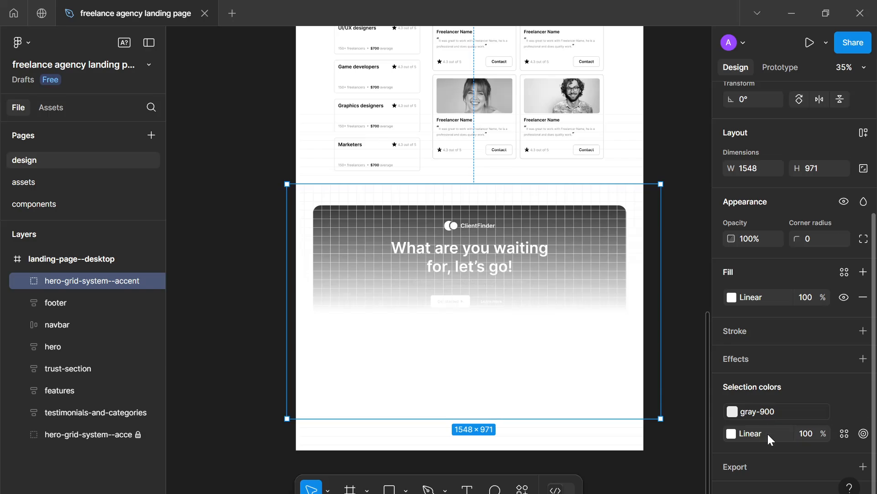
{"action": "left_click", "coordinate": [773, 410]}
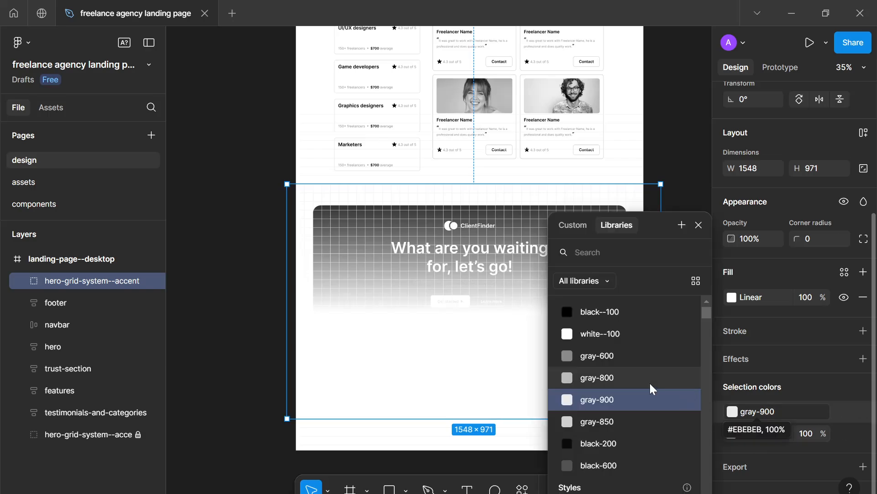
{"action": "left_click", "coordinate": [593, 471]}
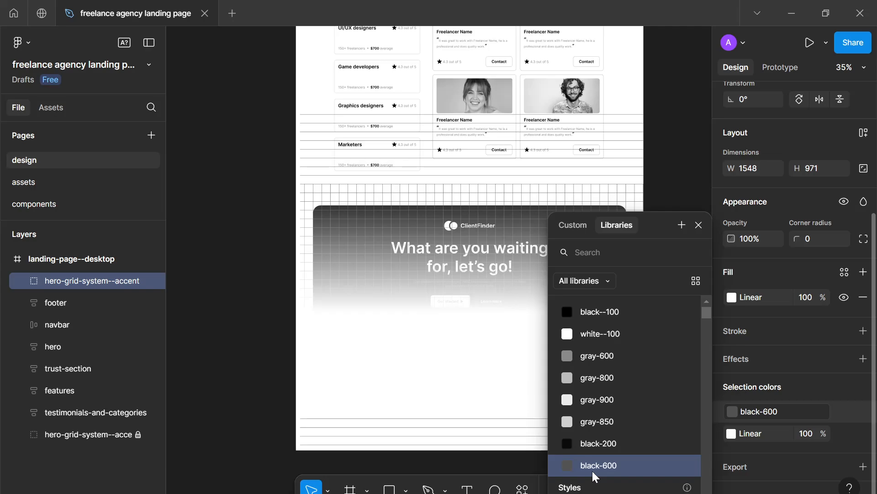
{"action": "key", "text": "ctrl+z"}
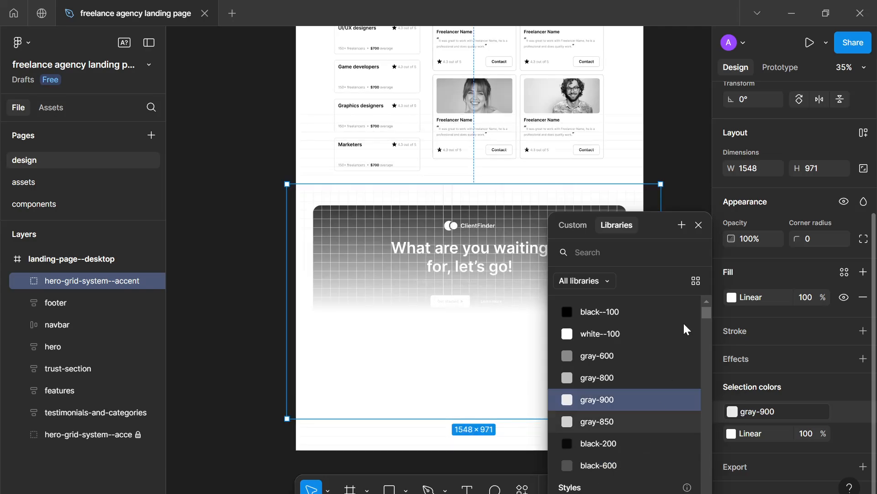
{"action": "left_click", "coordinate": [699, 225]}
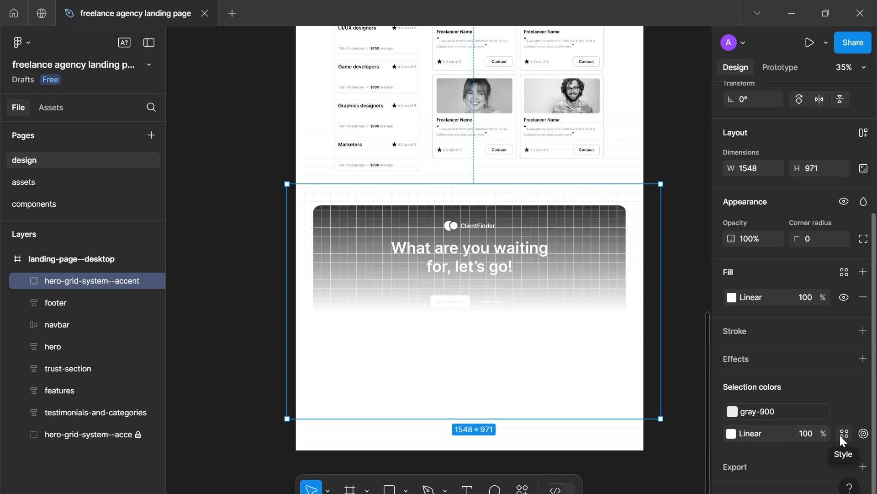
Try several dark and gray swatches on the 0% stop of the grid copy's linear gradient, and set it to 0B0B0B.
{"action": "left_click", "coordinate": [731, 433]}
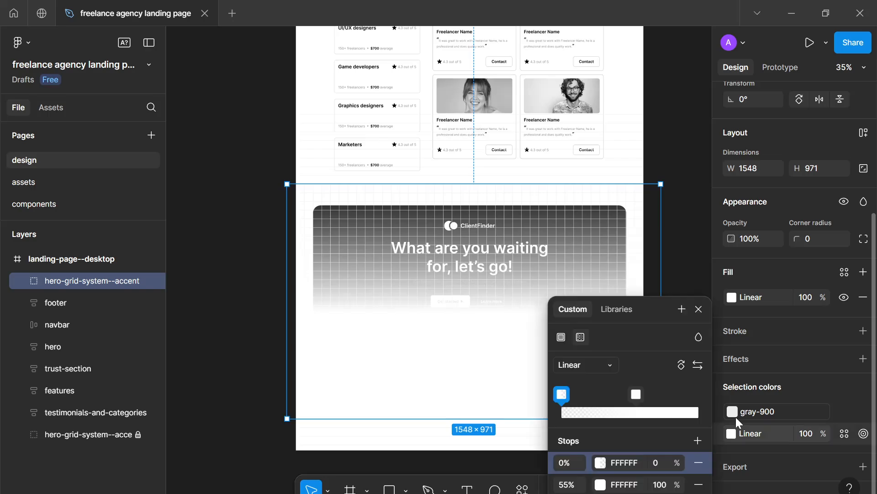
{"action": "left_click", "coordinate": [637, 395]}
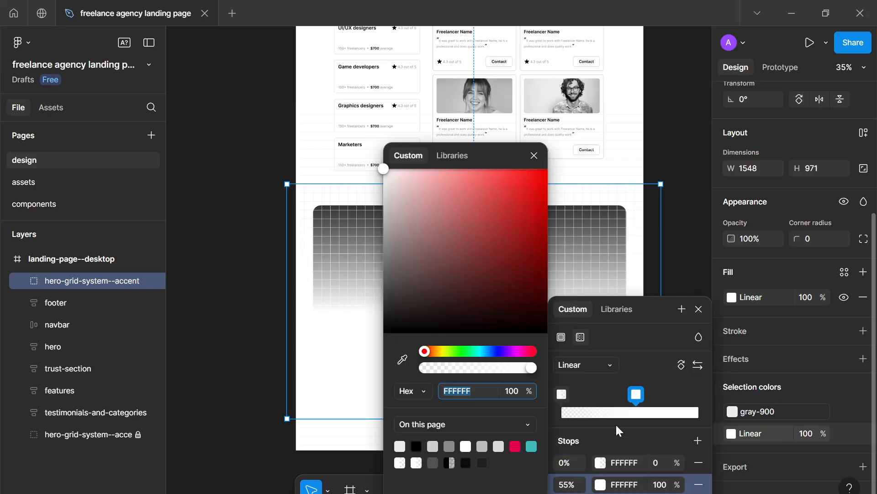
{"action": "left_click", "coordinate": [601, 464]}
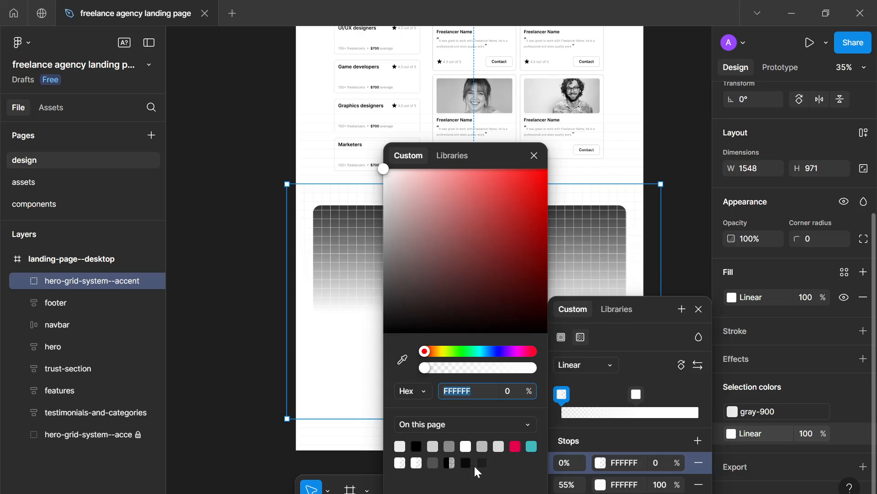
{"action": "left_click", "coordinate": [384, 314]}
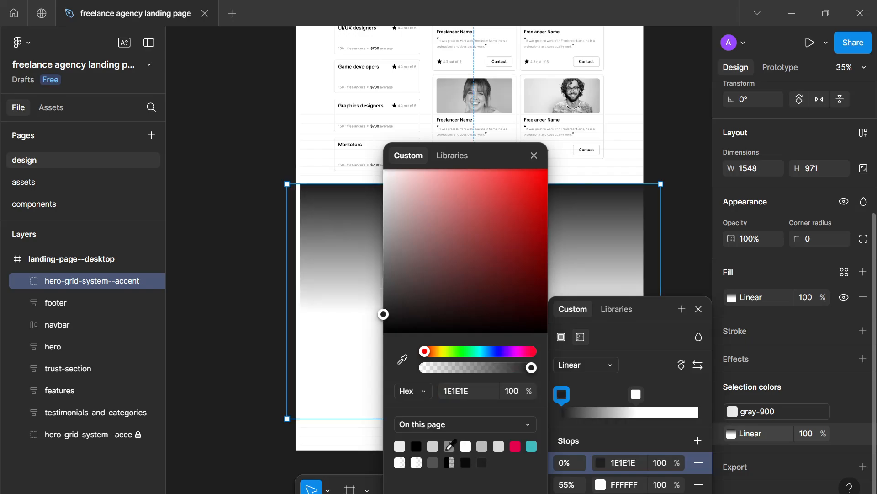
{"action": "left_click", "coordinate": [449, 446]}
{"action": "left_click", "coordinate": [432, 446]}
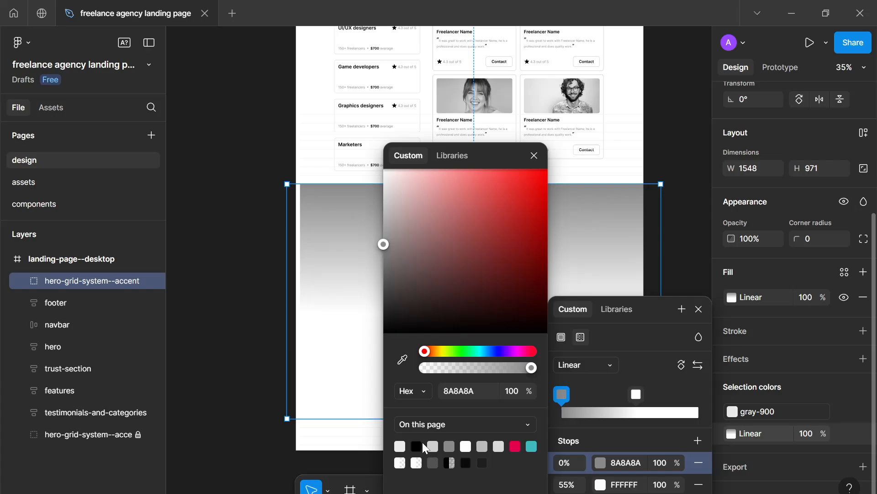
{"action": "left_click", "coordinate": [417, 444]}
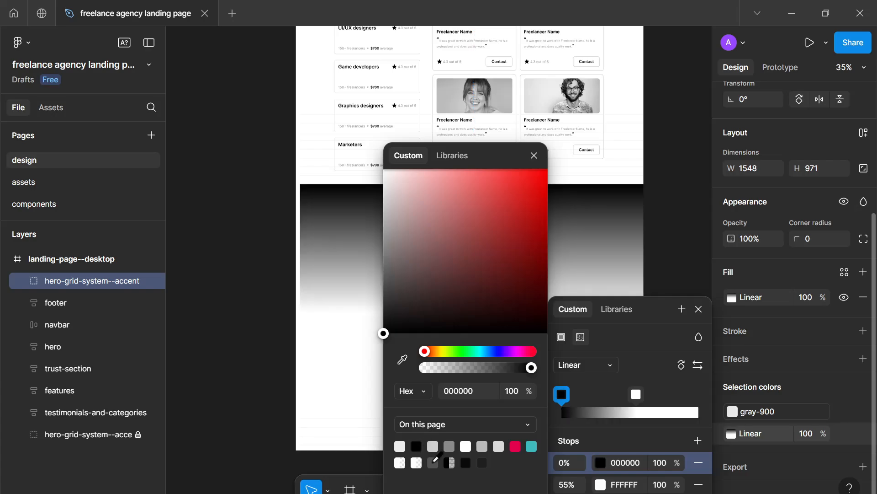
{"action": "left_click", "coordinate": [434, 461]}
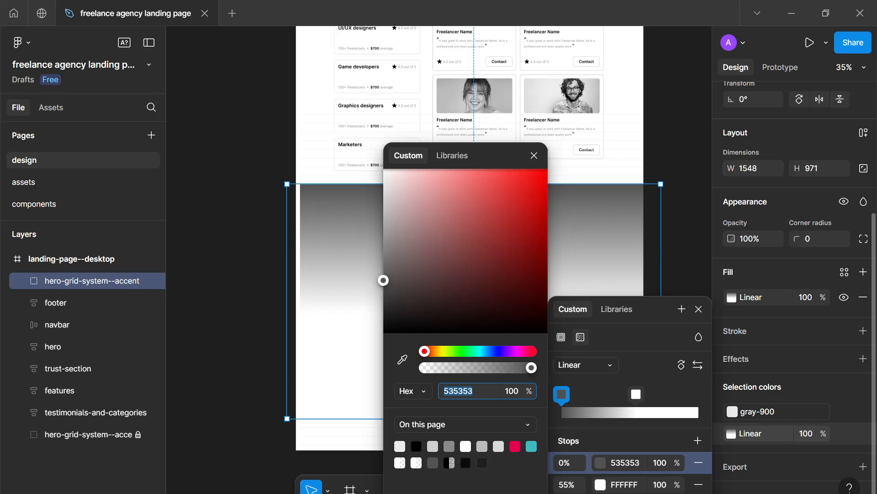
{"action": "key", "text": "Return"}
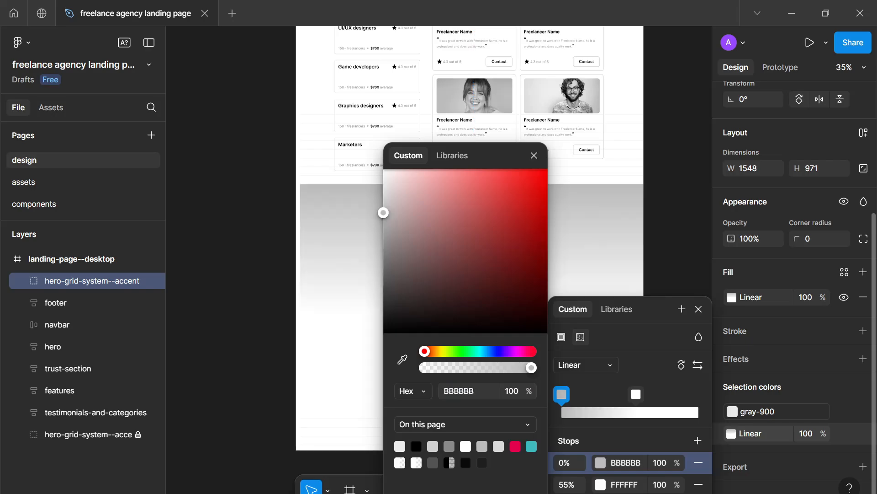
{"action": "type", "text": "o"}
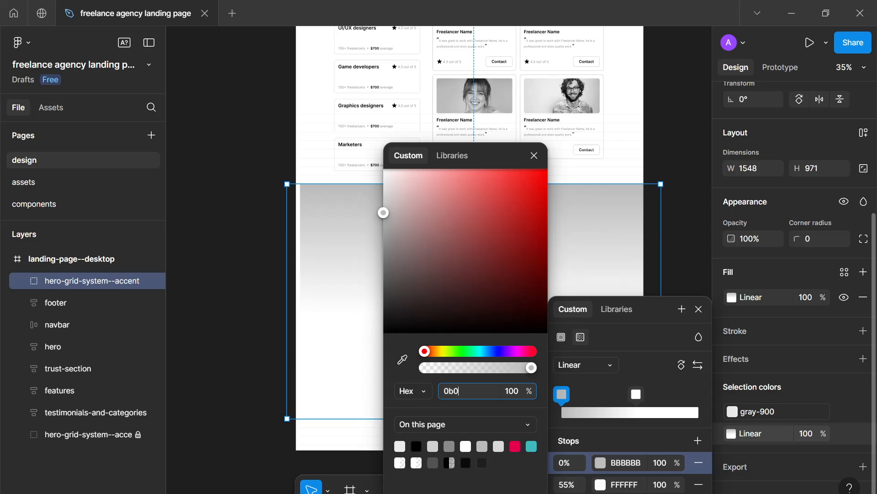
{"action": "key", "text": "Return"}
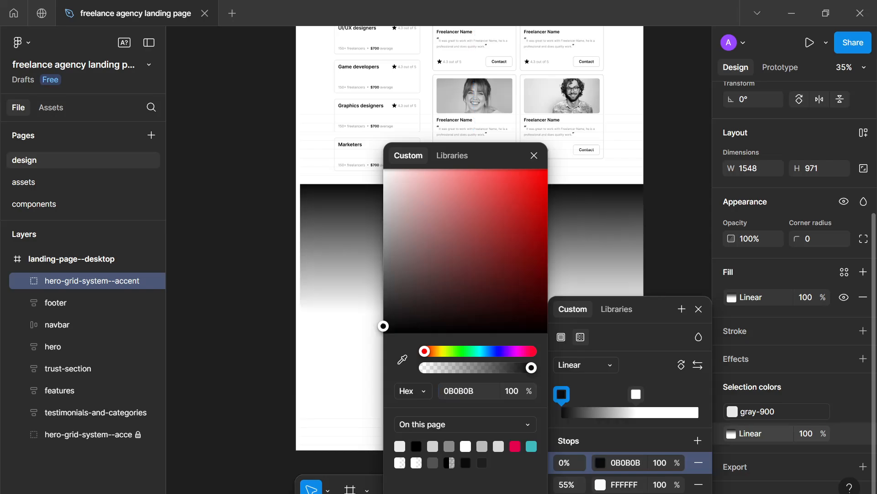
Set the gradient's 55% stop to 0B0B0B and the 0% stop's opacity to 0%.
{"action": "left_click", "coordinate": [636, 398]}
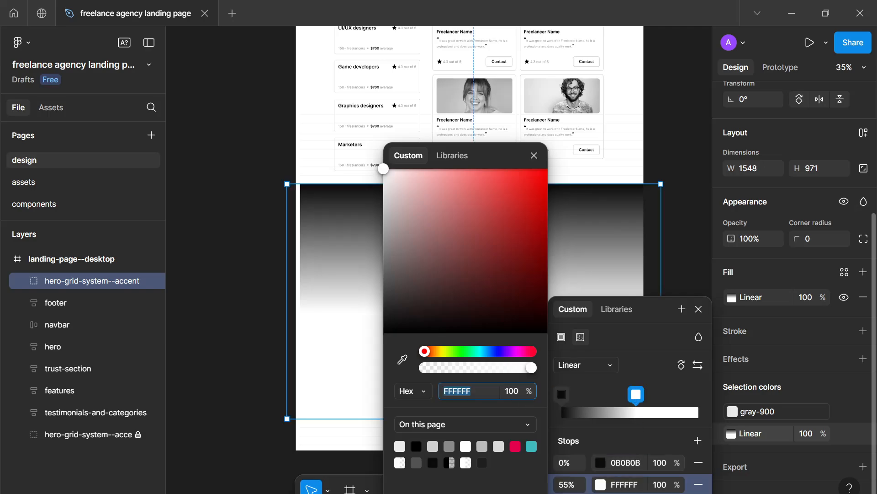
{"action": "left_click", "coordinate": [625, 463]}
{"action": "left_click", "coordinate": [624, 484]}
{"action": "left_click", "coordinate": [660, 467]}
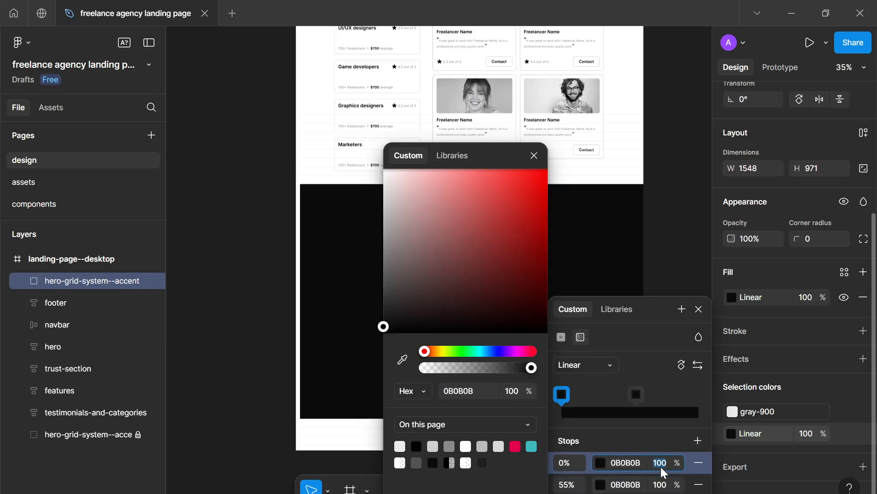
{"action": "type", "text": "0"}
{"action": "key", "text": "Return"}
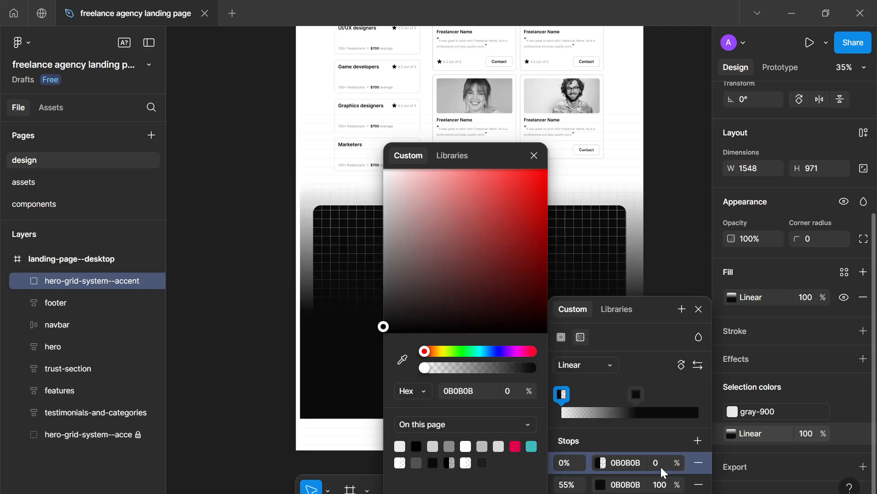
{"action": "left_click", "coordinate": [699, 309]}
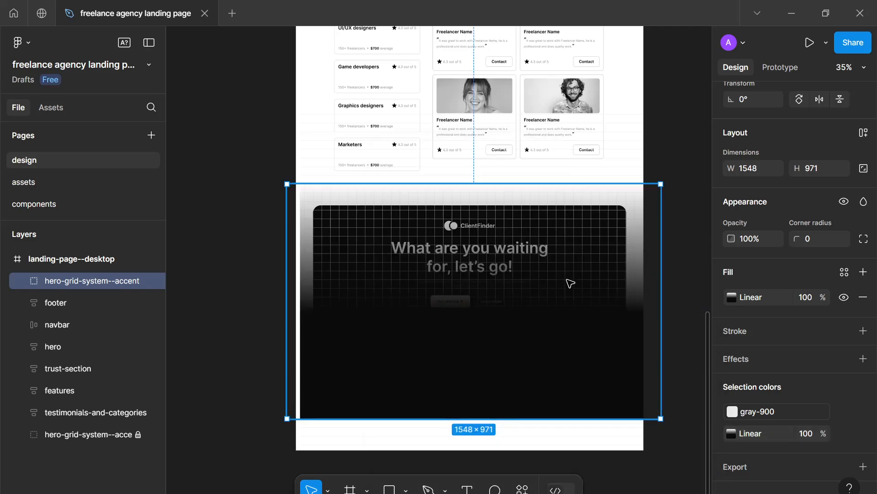
{"action": "scroll", "coordinate": [571, 310], "scroll_direction": "up", "scroll_amount": 5}
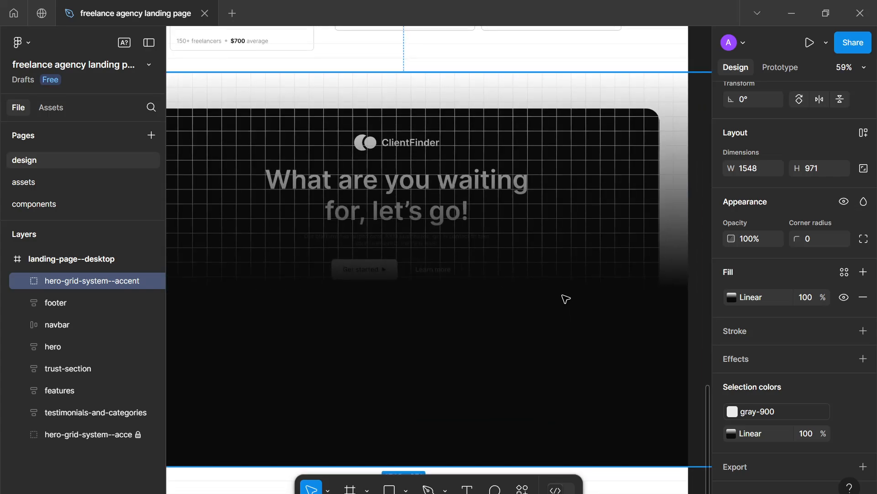
Move the grid accent copy into the footer frame, make it ignore auto layout, and place it over the footer at about X -107, Y -63.
{"action": "scroll", "coordinate": [567, 301], "scroll_direction": "down", "scroll_amount": 1}
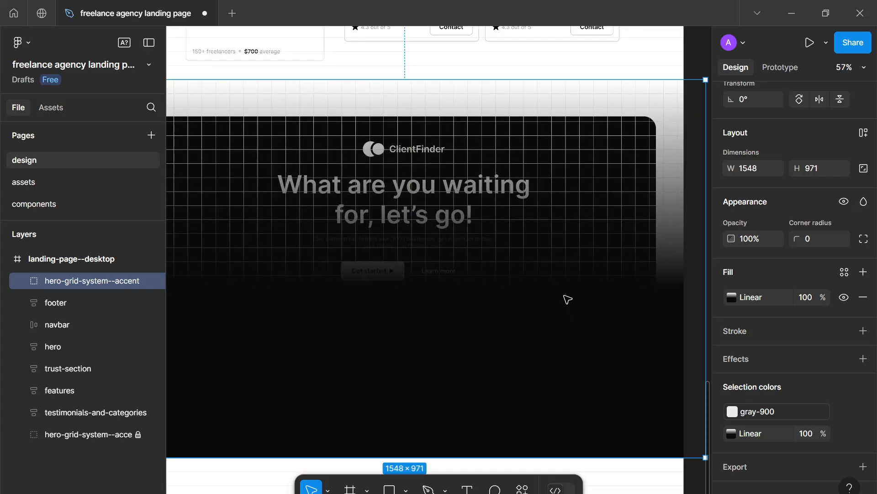
{"action": "left_click_drag", "start_coordinate": [66, 292], "coordinate": [66, 302]}
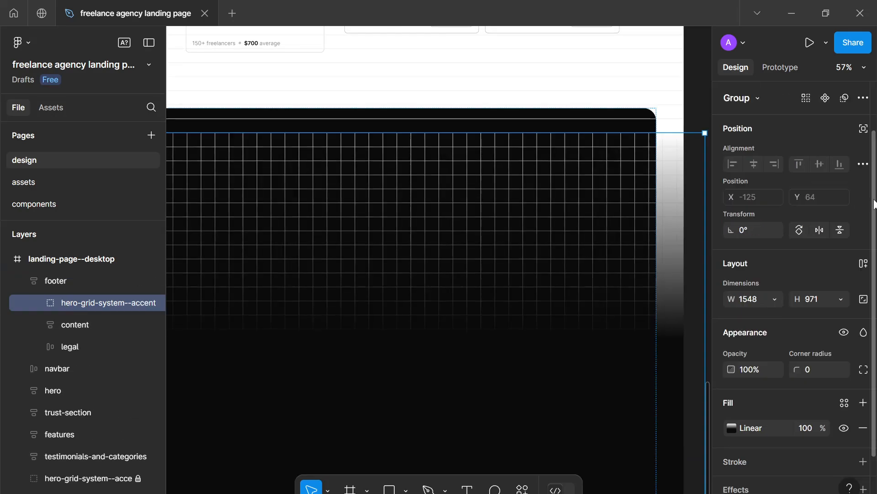
{"action": "left_click", "coordinate": [863, 128]}
{"action": "scroll", "coordinate": [594, 231], "scroll_direction": "down", "scroll_amount": 1}
{"action": "left_click_drag", "start_coordinate": [611, 222], "coordinate": [623, 205]}
{"action": "left_click_drag", "start_coordinate": [596, 236], "coordinate": [606, 203]}
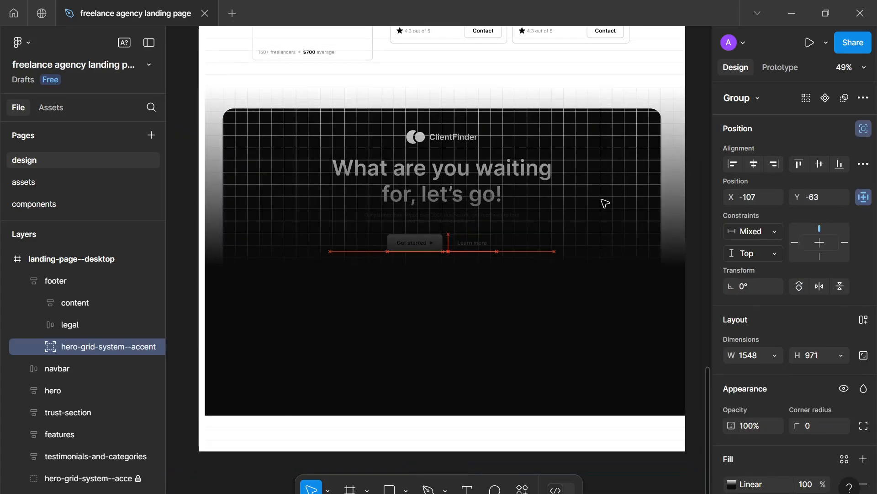
Turn on content clipping for the footer frame so the grid stays within its rounded edges.
{"action": "left_click", "coordinate": [61, 287]}
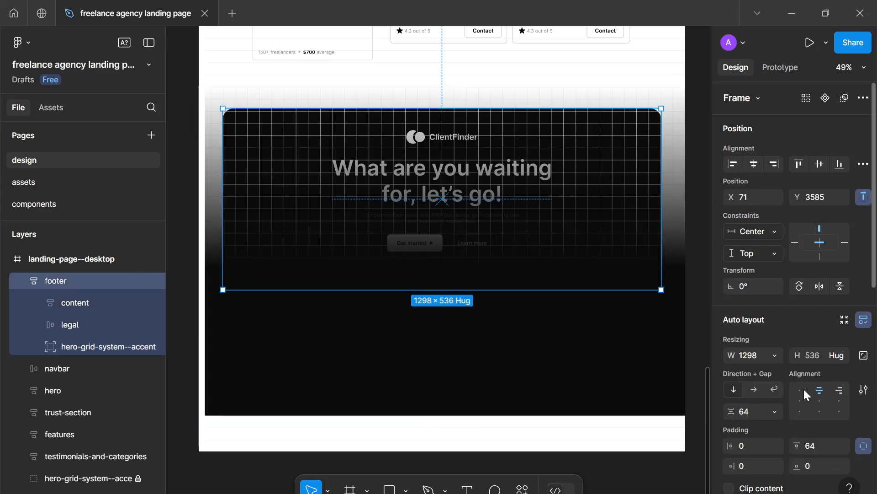
{"action": "scroll", "coordinate": [803, 387], "scroll_direction": "down", "scroll_amount": 5}
{"action": "left_click", "coordinate": [730, 283]}
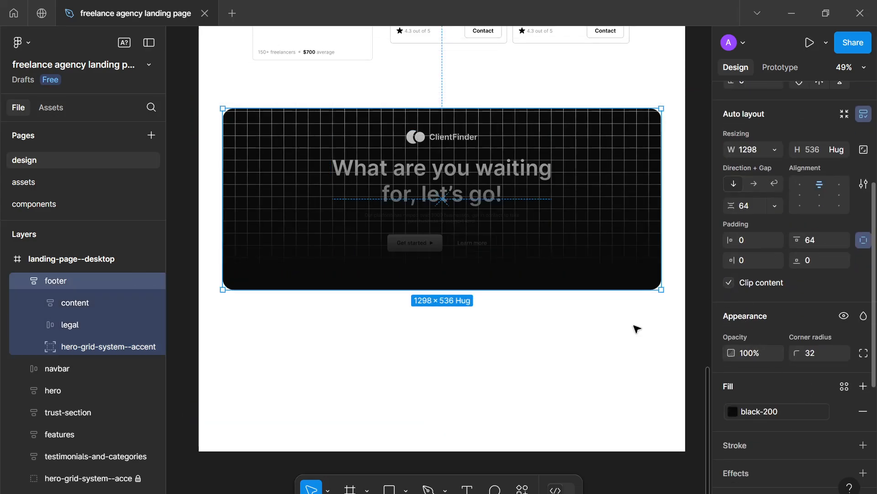
{"action": "left_click", "coordinate": [549, 346]}
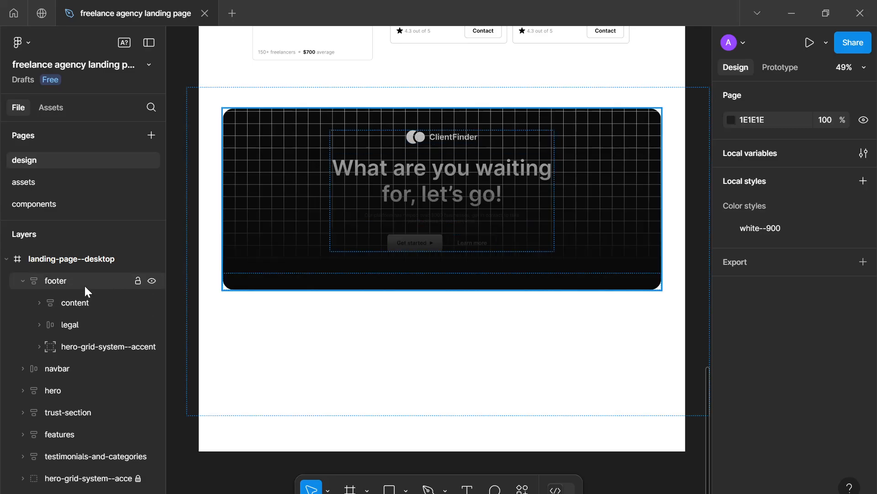
Reorder the grid accent within the footer so it sits behind the content and legal layers.
{"action": "left_click", "coordinate": [84, 282]}
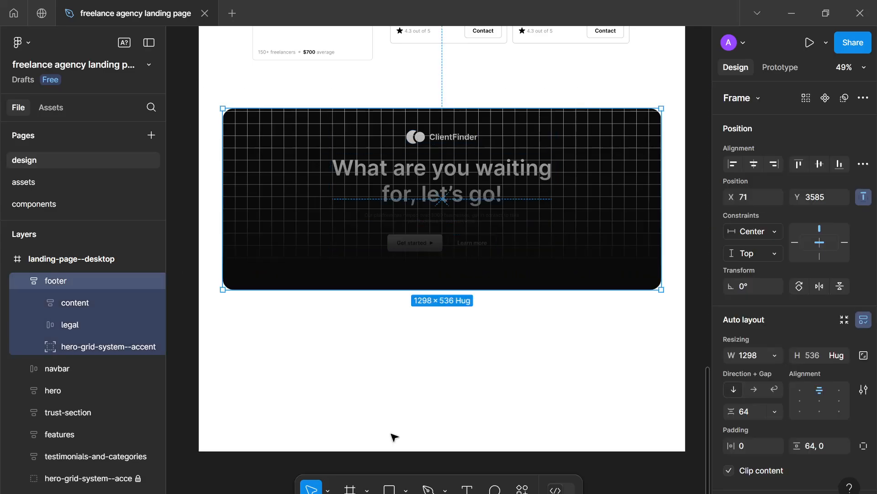
{"action": "left_click", "coordinate": [63, 339]}
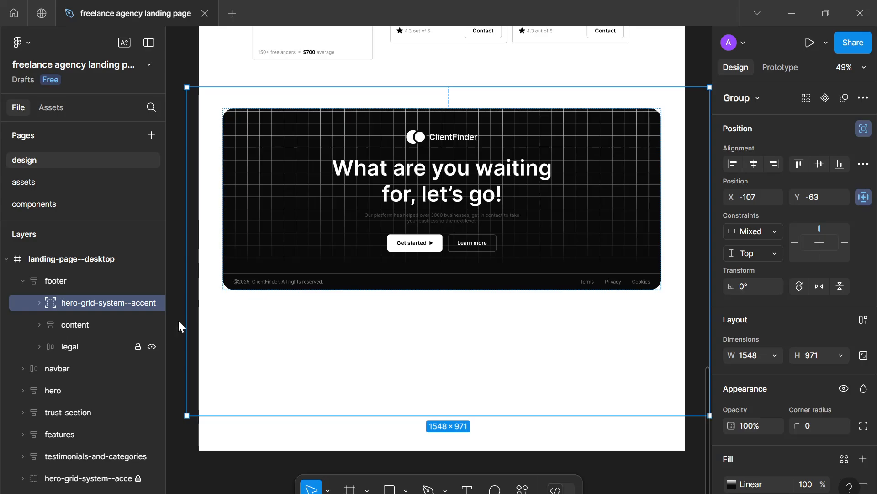
{"action": "scroll", "coordinate": [308, 309], "scroll_direction": "up", "scroll_amount": 1}
{"action": "scroll", "coordinate": [308, 309], "scroll_direction": "down", "scroll_amount": 2}
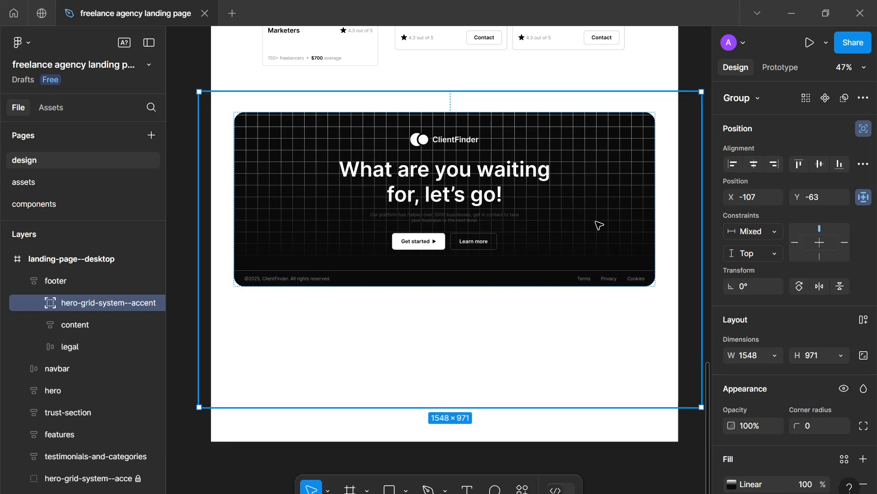
Shift the grid accent up in the footer and center it horizontally, placing it at X -125, Y -196.
{"action": "left_click_drag", "start_coordinate": [597, 222], "coordinate": [593, 175]}
{"action": "left_click", "coordinate": [746, 160]}
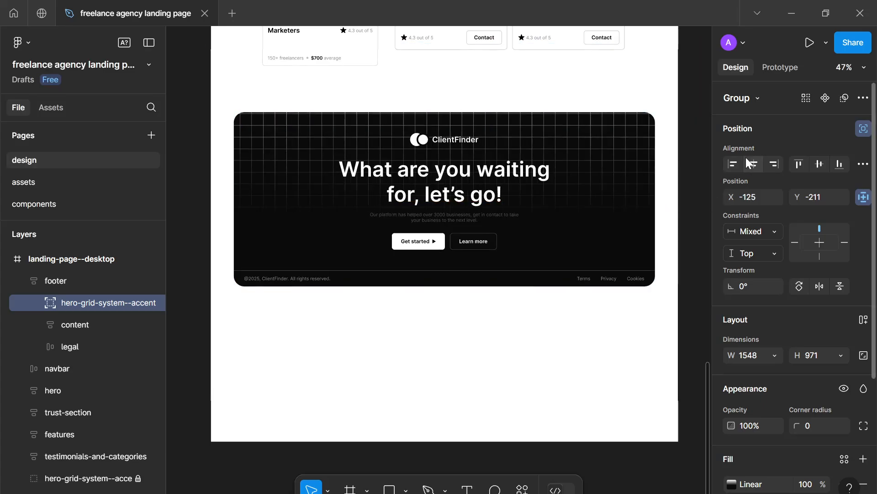
{"action": "left_click_drag", "start_coordinate": [576, 163], "coordinate": [576, 165]}
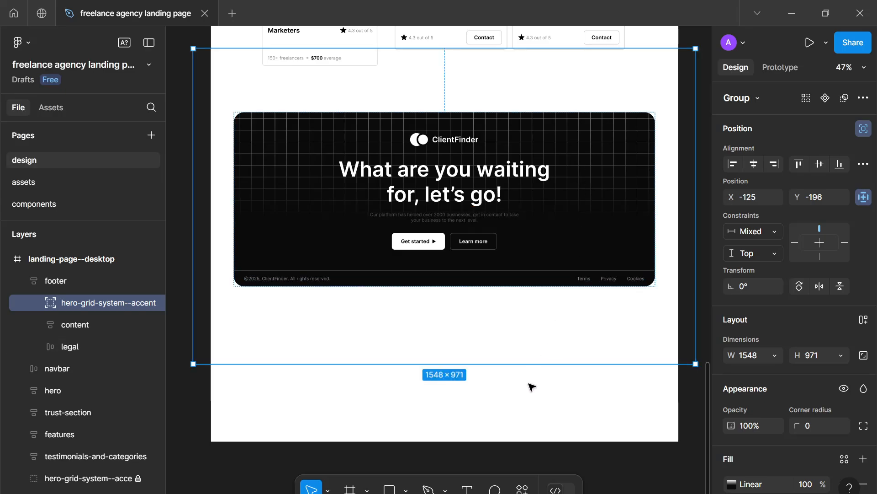
{"action": "left_click", "coordinate": [541, 320]}
{"action": "scroll", "coordinate": [541, 311], "scroll_direction": "down", "scroll_amount": 3}
{"action": "scroll", "coordinate": [541, 311], "scroll_direction": "up", "scroll_amount": 5}
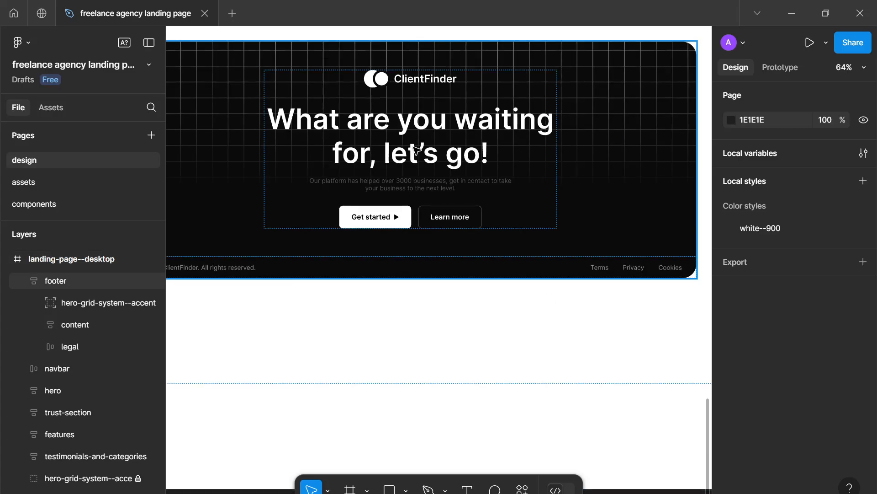
Recolor the footer grid's gray-900 lines to black-600, trying and undoing white--100 and black--100 first.
{"action": "left_click", "coordinate": [61, 309]}
{"action": "scroll", "coordinate": [667, 329], "scroll_direction": "down", "scroll_amount": 4}
{"action": "scroll", "coordinate": [745, 375], "scroll_direction": "down", "scroll_amount": 5}
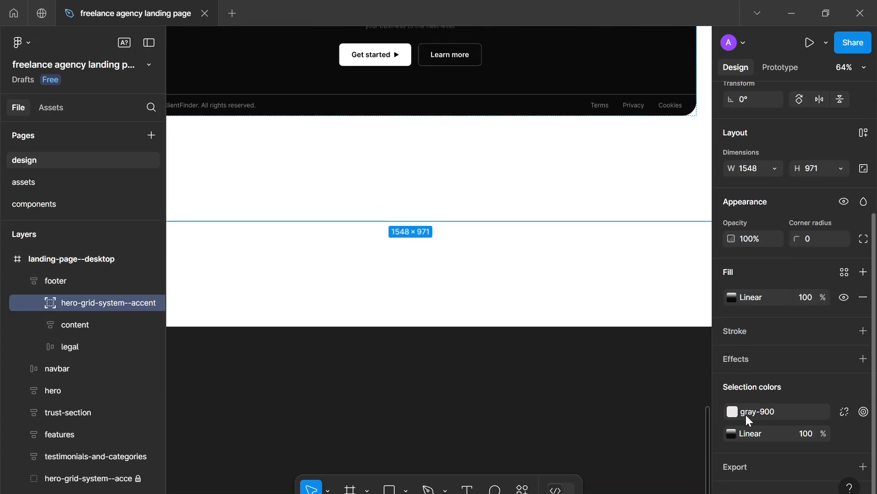
{"action": "scroll", "coordinate": [358, 281], "scroll_direction": "up", "scroll_amount": 5}
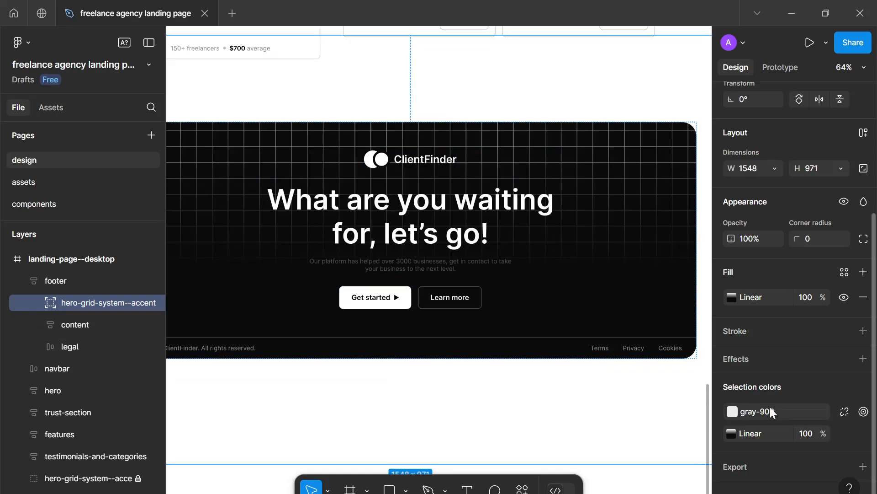
{"action": "left_click", "coordinate": [771, 413]}
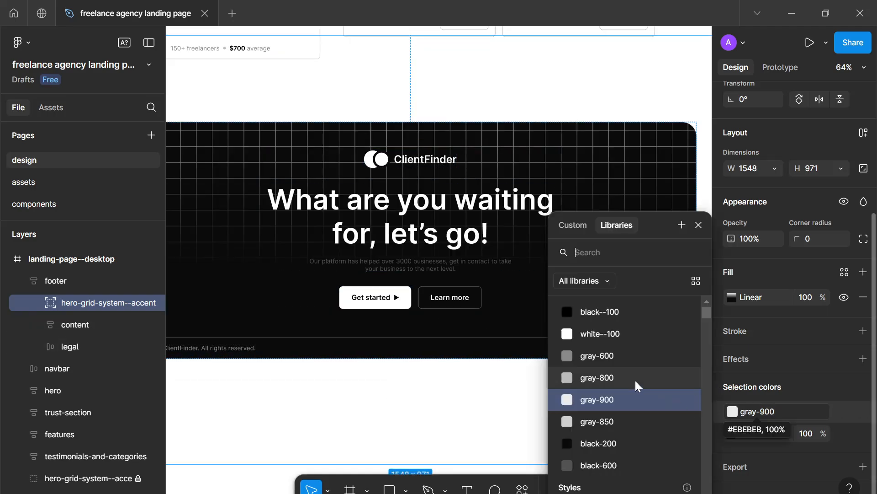
{"action": "left_click", "coordinate": [589, 337]}
{"action": "key", "text": "ctrl+z"}
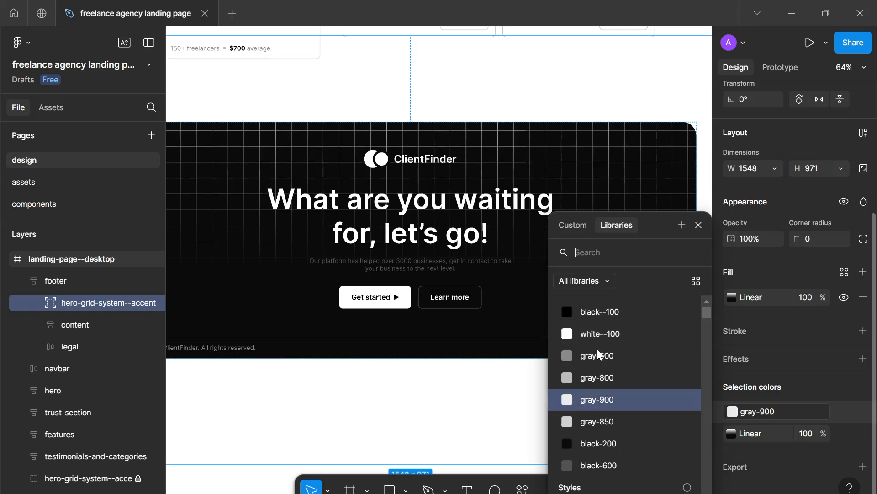
{"action": "left_click", "coordinate": [583, 315]}
{"action": "key", "text": "ctrl+z"}
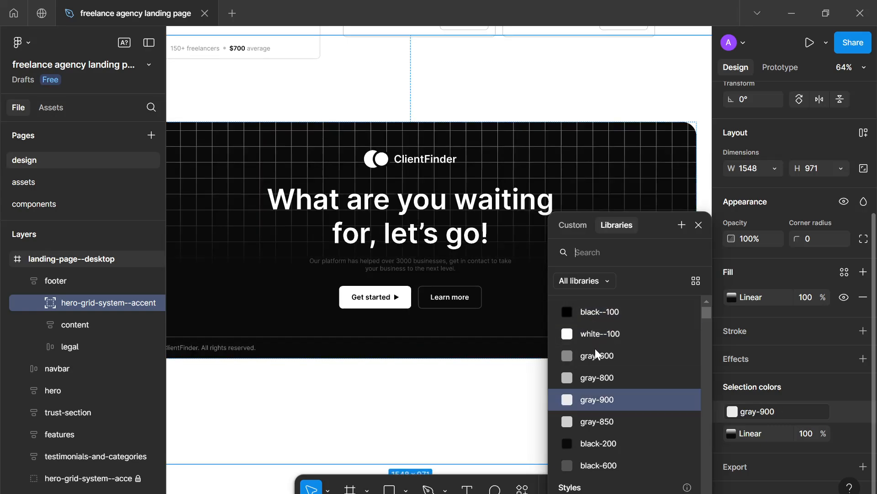
{"action": "left_click", "coordinate": [594, 464]}
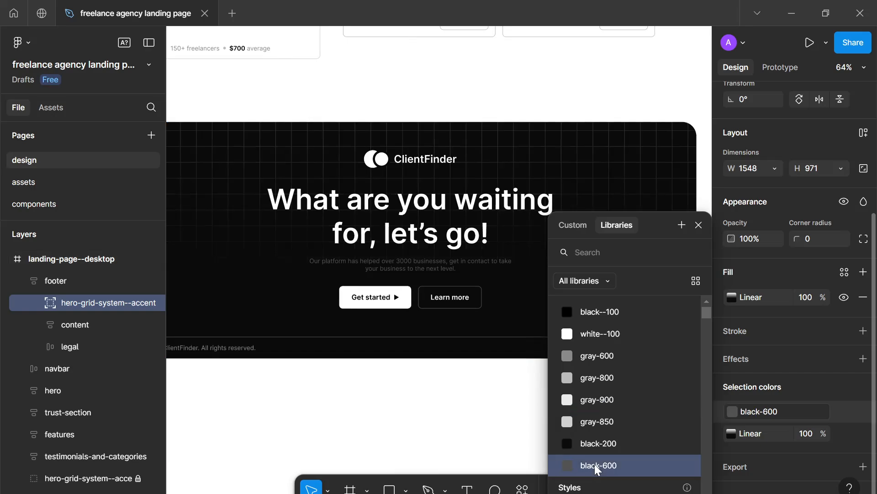
{"action": "left_click", "coordinate": [698, 225]}
Lock the footer's grid accent layer and collapse the footer in the layer list.
{"action": "scroll", "coordinate": [547, 427], "scroll_direction": "down", "scroll_amount": 5}
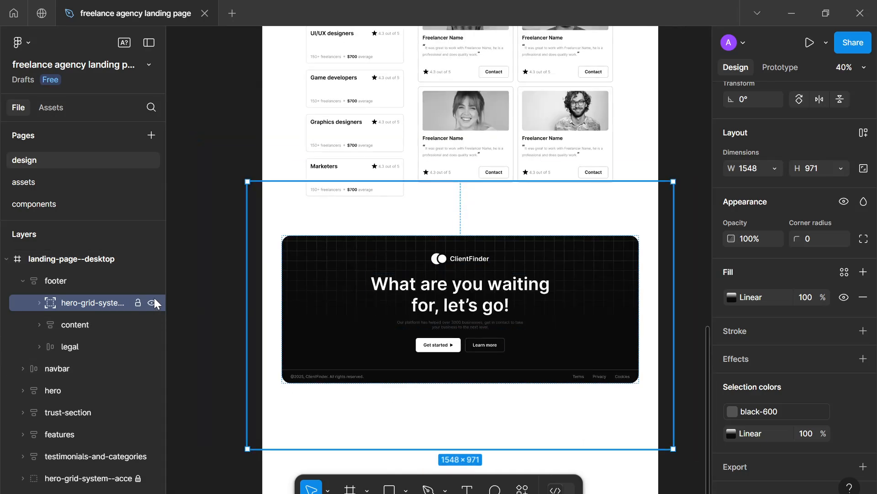
{"action": "left_click", "coordinate": [138, 303]}
{"action": "left_click", "coordinate": [231, 356]}
{"action": "scroll", "coordinate": [281, 350], "scroll_direction": "down", "scroll_amount": 3}
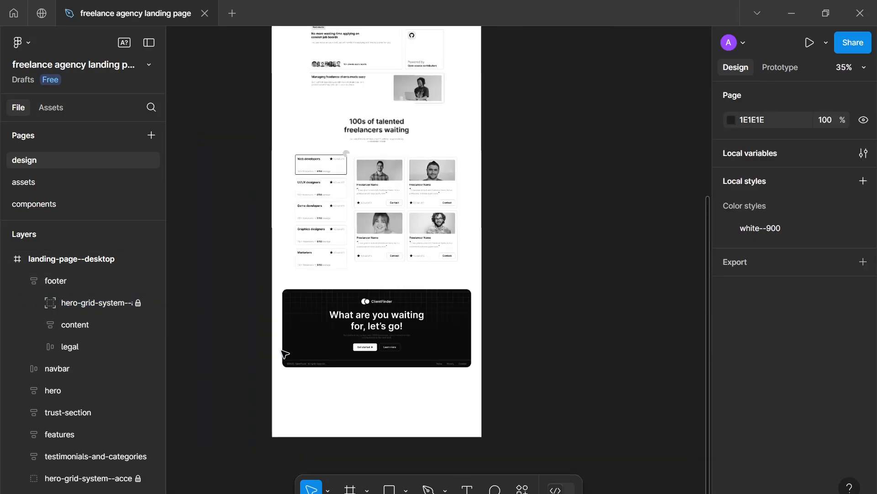
{"action": "left_click", "coordinate": [20, 283]}
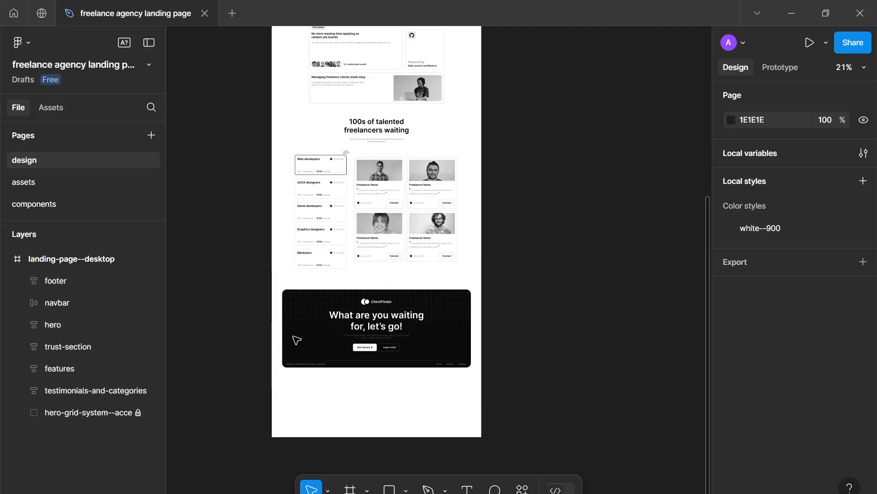
Examine the footer's faded grid, content and legal row up close, along with its layer structure.
{"action": "scroll", "coordinate": [325, 400], "scroll_direction": "up", "scroll_amount": 3}
{"action": "scroll", "coordinate": [325, 400], "scroll_direction": "up", "scroll_amount": 2}
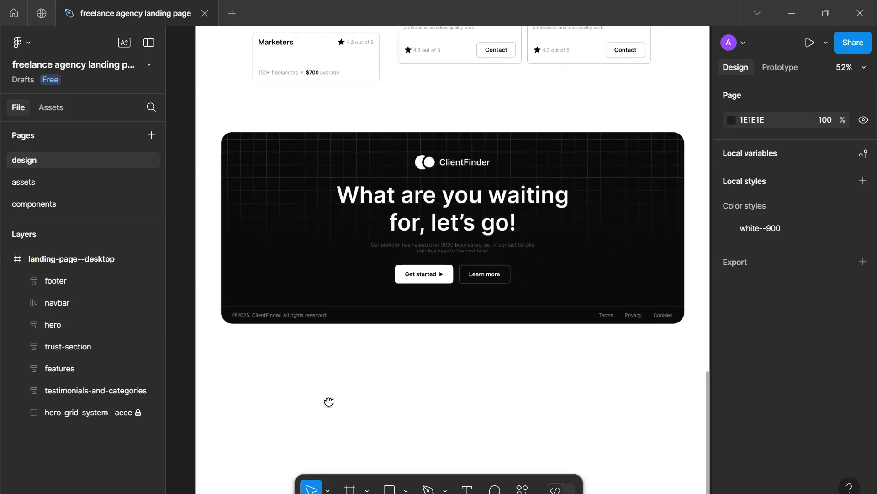
{"action": "scroll", "coordinate": [314, 407], "scroll_direction": "up", "scroll_amount": 3}
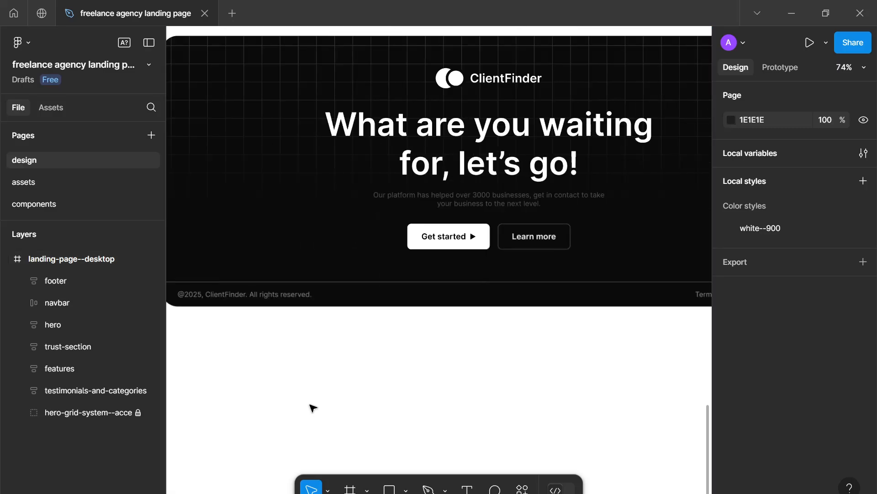
{"action": "scroll", "coordinate": [347, 347], "scroll_direction": "up", "scroll_amount": 3}
{"action": "scroll", "coordinate": [360, 297], "scroll_direction": "down", "scroll_amount": 3}
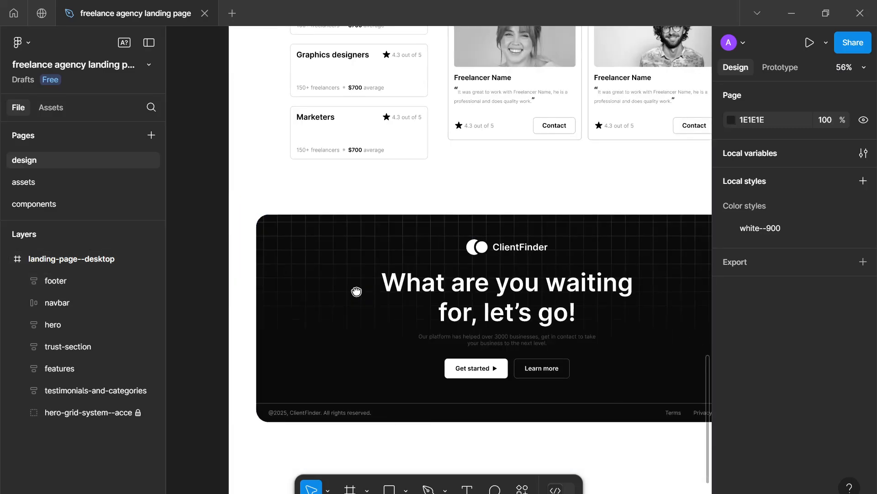
{"action": "scroll", "coordinate": [297, 284], "scroll_direction": "up", "scroll_amount": 1}
{"action": "left_click", "coordinate": [23, 281]}
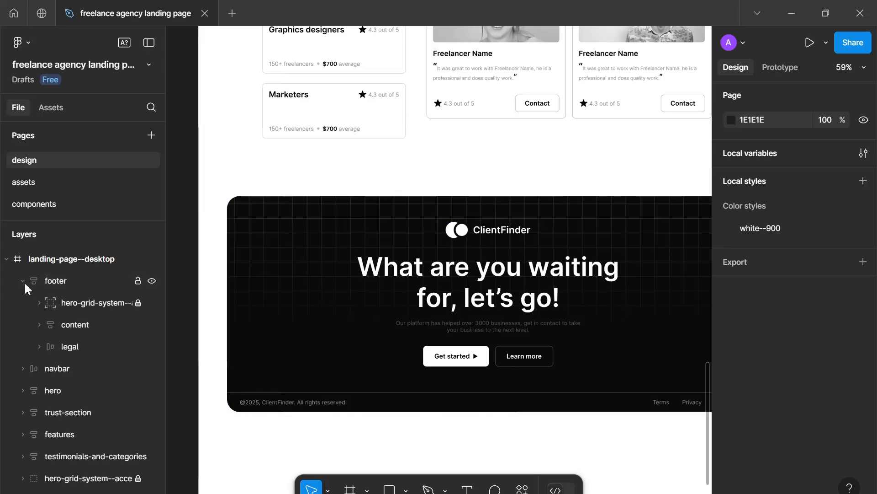
{"action": "left_click", "coordinate": [22, 281]}
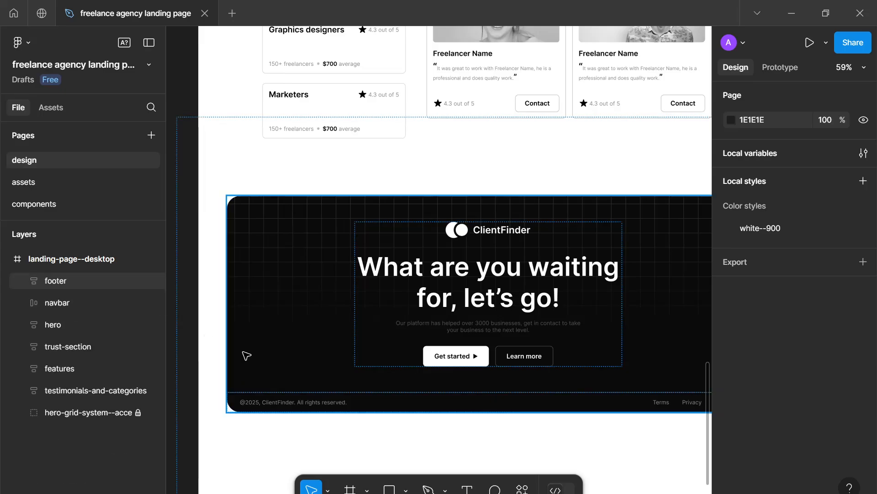
{"action": "scroll", "coordinate": [233, 345], "scroll_direction": "down", "scroll_amount": 2}
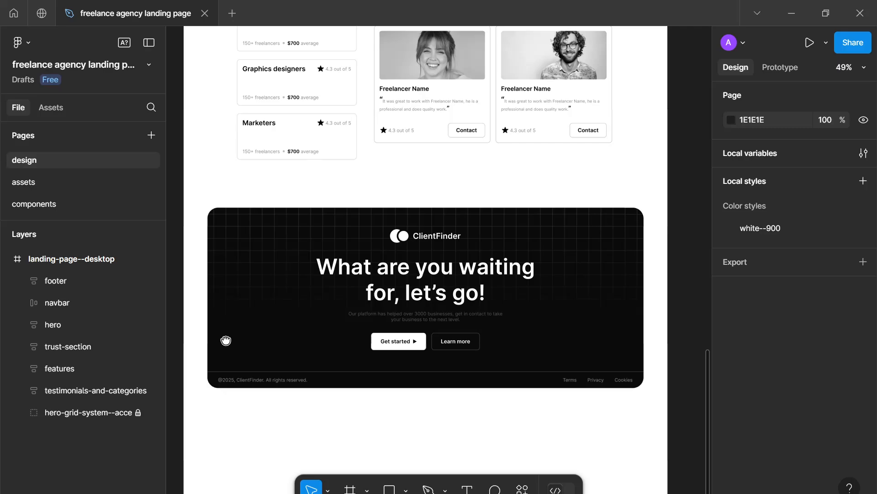
{"action": "scroll", "coordinate": [226, 341], "scroll_direction": "down", "scroll_amount": 3}
{"action": "left_click_drag", "start_coordinate": [228, 342], "coordinate": [276, 337]}
{"action": "scroll", "coordinate": [276, 337], "scroll_direction": "up", "scroll_amount": 1}
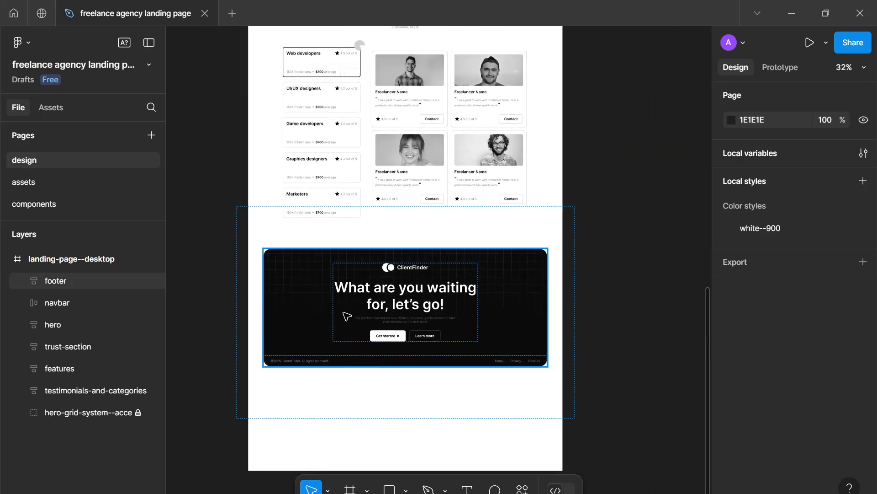
Nudge the footer up to about Y 3509, leaving a gap of about 67 px below the testimonials-and-categories section.
{"action": "left_click", "coordinate": [331, 313]}
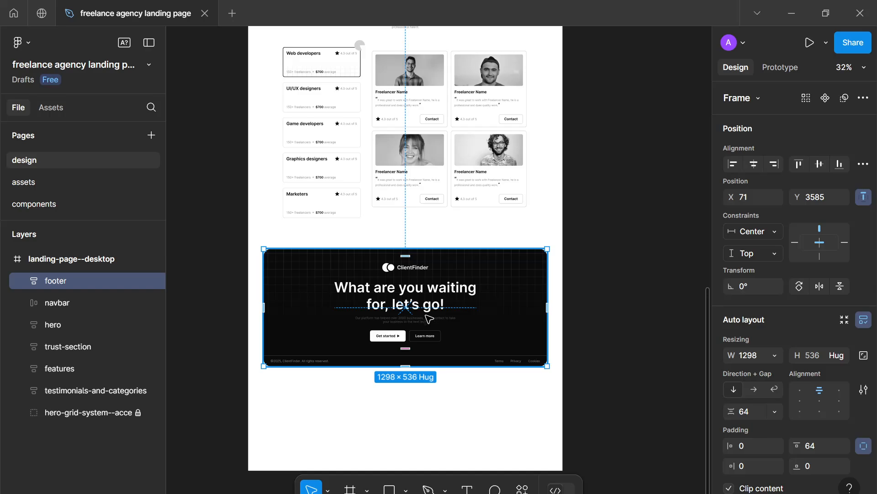
{"action": "left_click_drag", "start_coordinate": [429, 319], "coordinate": [428, 305]}
{"action": "key", "text": "alt"}
{"action": "key", "text": "alt+Up"}
{"action": "key", "text": "alt+Up"}
{"action": "key", "text": "alt+Up"}
{"action": "key", "text": "alt+Up"}
{"action": "key", "text": "alt+Up"}
{"action": "key", "text": "alt+Up"}
{"action": "key", "text": "alt+Up"}
{"action": "key", "text": "alt+Up"}
{"action": "key", "text": "alt+Up"}
{"action": "key", "text": "alt+Up"}
{"action": "key", "text": "alt+Up"}
{"action": "key", "text": "alt+Up"}
{"action": "key", "text": "alt+Up"}
{"action": "key", "text": "alt+Up"}
{"action": "key", "text": "alt+Up"}
{"action": "key", "text": "alt+Up"}
{"action": "key", "text": "alt+Up"}
{"action": "key", "text": "alt+Up"}
{"action": "key", "text": "alt+Up"}
{"action": "key", "text": "alt+Up"}
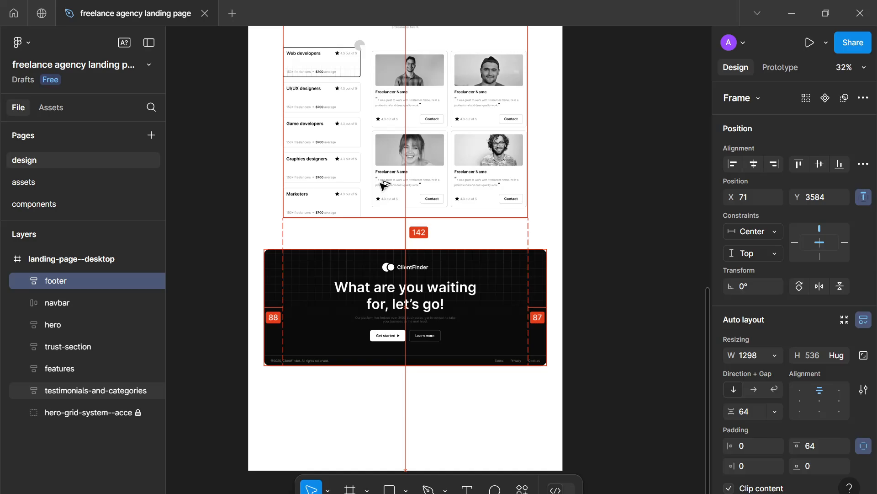
{"action": "key", "text": "alt+Up"}
{"action": "key", "text": "alt+Up"}
{"action": "key", "text": "alt+Up"}
{"action": "key", "text": "alt+Up"}
{"action": "key", "text": "alt+Up"}
{"action": "key", "text": "alt+Up"}
{"action": "key", "text": "alt+Up"}
{"action": "key", "text": "alt+Up"}
{"action": "key", "text": "alt+Up"}
{"action": "key", "text": "alt+Up"}
{"action": "key", "text": "alt+Up"}
{"action": "key", "text": "alt+Up"}
{"action": "key", "text": "alt+Up"}
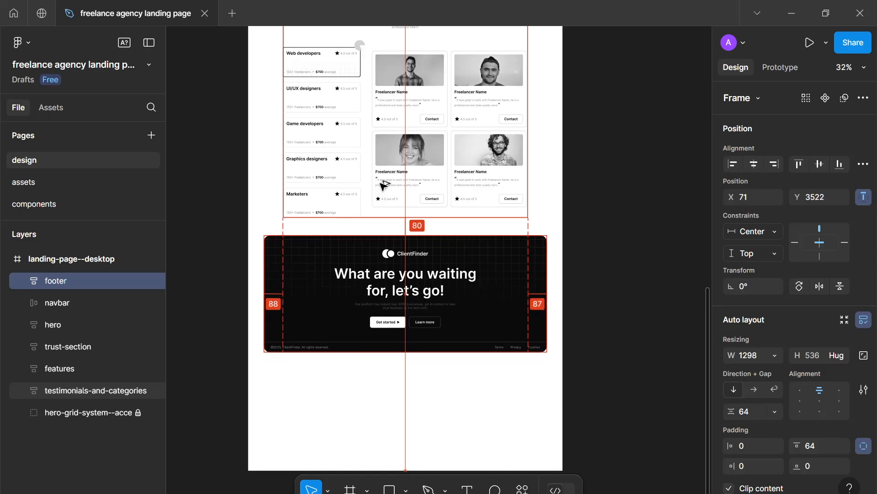
{"action": "key", "text": "alt+Up"}
{"action": "key", "text": "alt+Up"}
{"action": "key", "text": "alt+Up"}
{"action": "key", "text": "alt+Up"}
{"action": "key", "text": "alt+Up"}
{"action": "key", "text": "alt+Up"}
{"action": "key", "text": "alt+Up"}
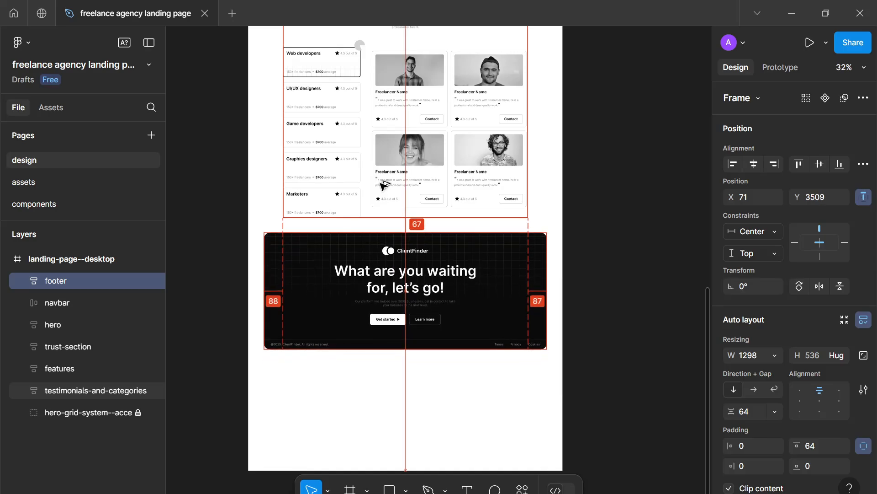
{"action": "left_click", "coordinate": [361, 377]}
Shorten the landing-page--desktop frame from its lower edge to a height of about 4102, ending just below the footer.
{"action": "scroll", "coordinate": [361, 377], "scroll_direction": "down", "scroll_amount": 6}
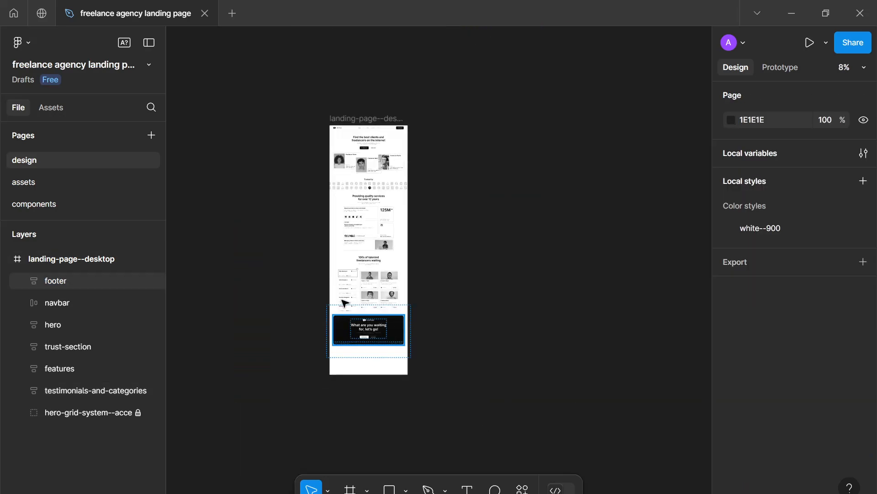
{"action": "left_click", "coordinate": [370, 133]}
{"action": "scroll", "coordinate": [352, 458], "scroll_direction": "up", "scroll_amount": 3}
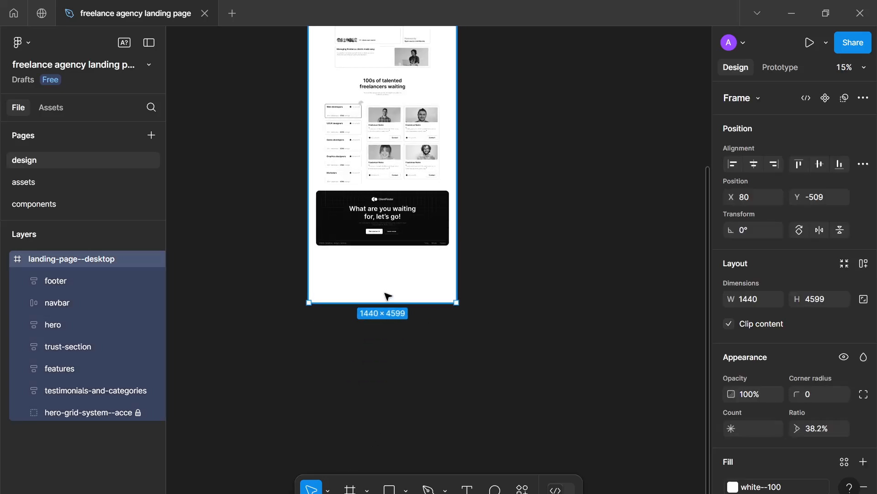
{"action": "left_click_drag", "start_coordinate": [379, 302], "coordinate": [378, 252]}
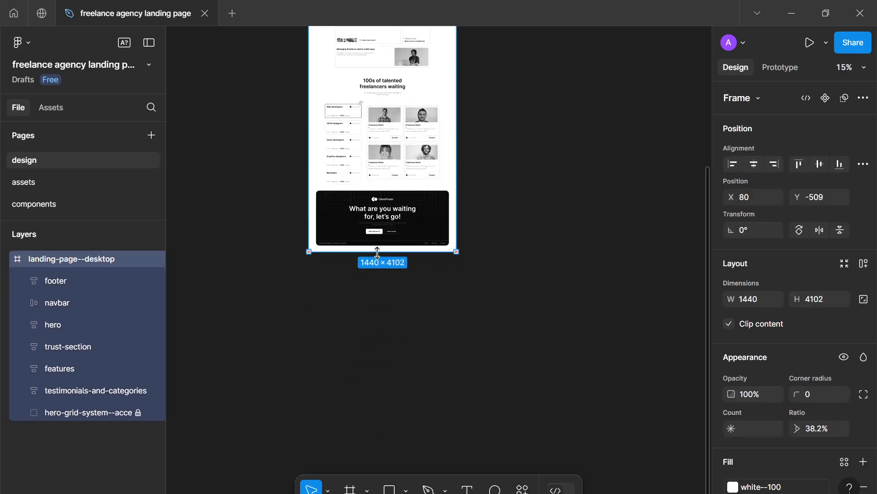
Shorten the landing-page--desktop frame from its lower edge to a height of 4074, leaving 32 px below the footer.
{"action": "scroll", "coordinate": [377, 253], "scroll_direction": "up", "scroll_amount": 6}
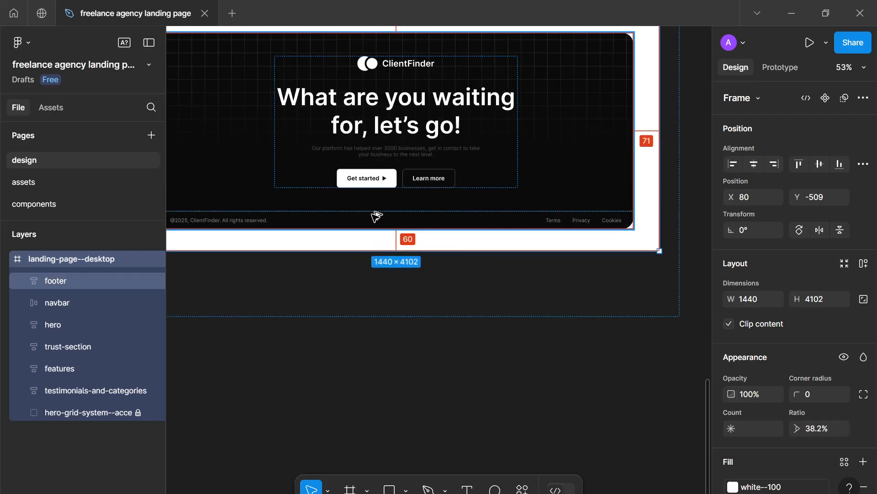
{"action": "left_click_drag", "start_coordinate": [373, 242], "coordinate": [377, 224]}
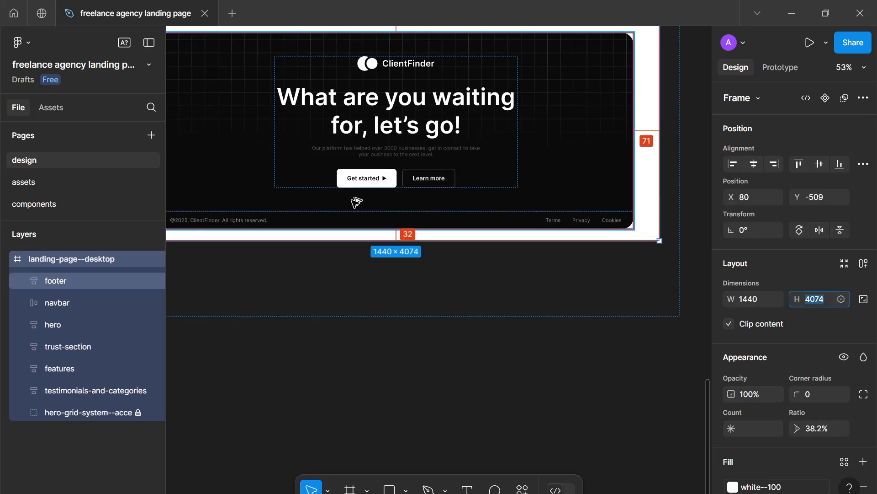
{"action": "left_click", "coordinate": [390, 364]}
Reorder the frame's layers to follow the page: navbar, hero, hero grid system, trust-section, features, testimonials-and-categories, footer.
{"action": "scroll", "coordinate": [284, 400], "scroll_direction": "down", "scroll_amount": 2}
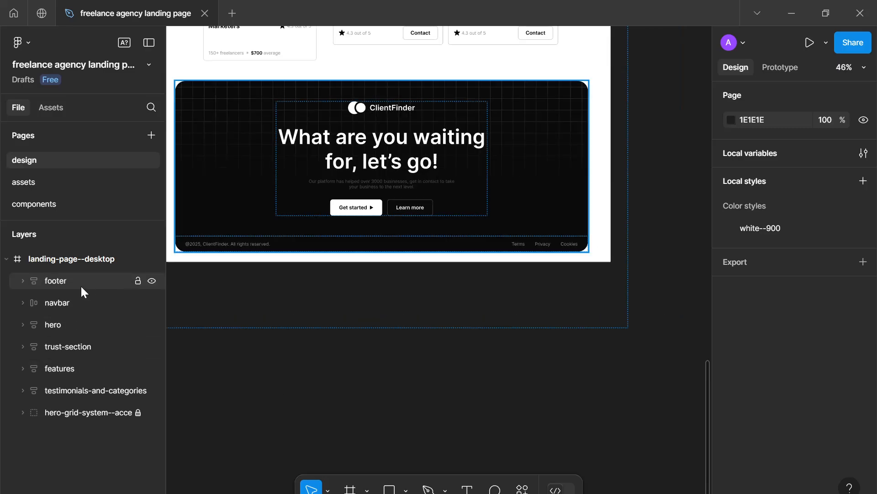
{"action": "left_click", "coordinate": [58, 279]}
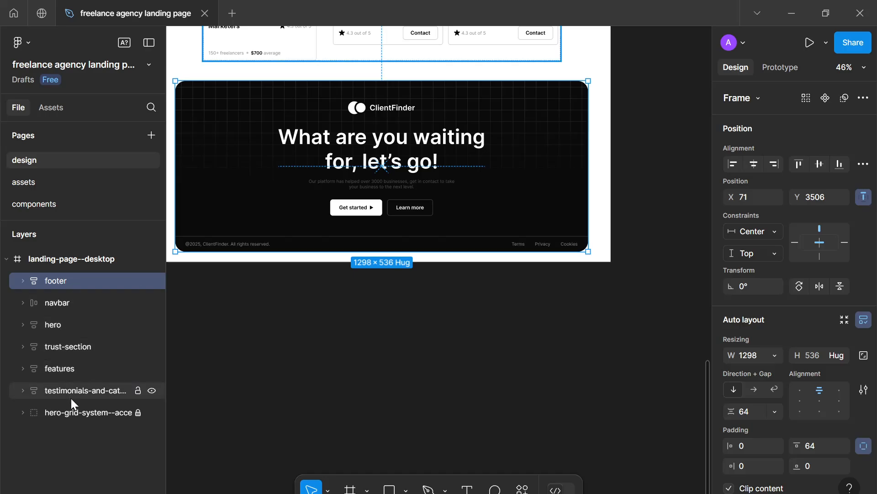
{"action": "left_click_drag", "start_coordinate": [73, 370], "coordinate": [79, 320]}
{"action": "key", "text": "ctrl+shift+l"}
{"action": "left_click", "coordinate": [206, 400]}
Review the whole landing page from the hero to the footer for overall layout and section spacing.
{"action": "scroll", "coordinate": [208, 401], "scroll_direction": "down", "scroll_amount": 4}
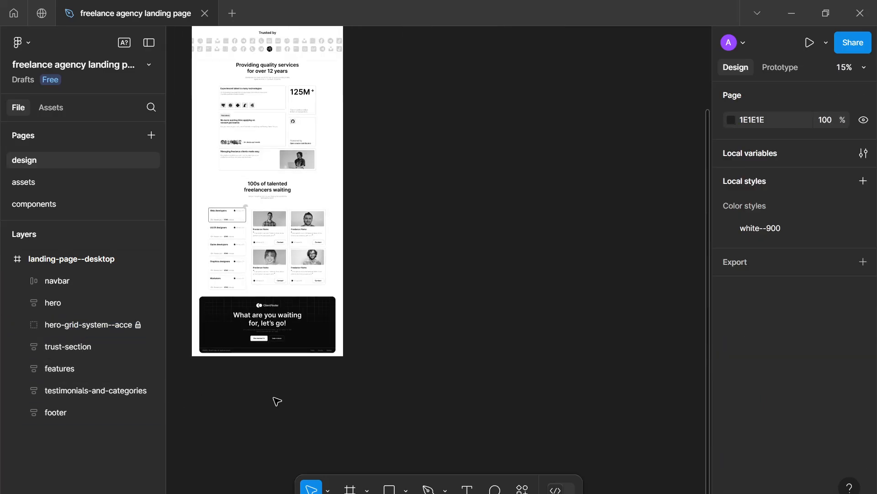
{"action": "scroll", "coordinate": [274, 397], "scroll_direction": "down", "scroll_amount": 2}
{"action": "left_click_drag", "start_coordinate": [274, 397], "coordinate": [414, 352]}
{"action": "scroll", "coordinate": [421, 356], "scroll_direction": "down", "scroll_amount": 2}
{"action": "scroll", "coordinate": [421, 357], "scroll_direction": "up", "scroll_amount": 2}
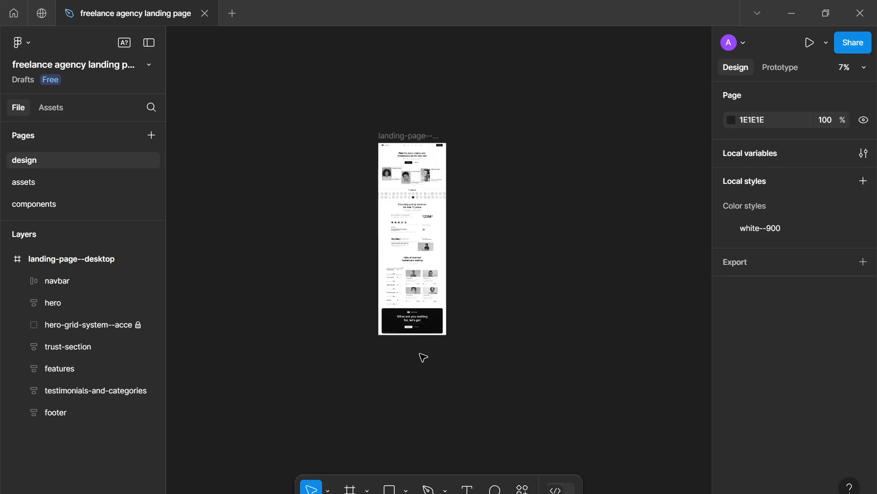
{"action": "left_click_drag", "start_coordinate": [420, 388], "coordinate": [430, 422]}
{"action": "scroll", "coordinate": [444, 411], "scroll_direction": "up", "scroll_amount": 5}
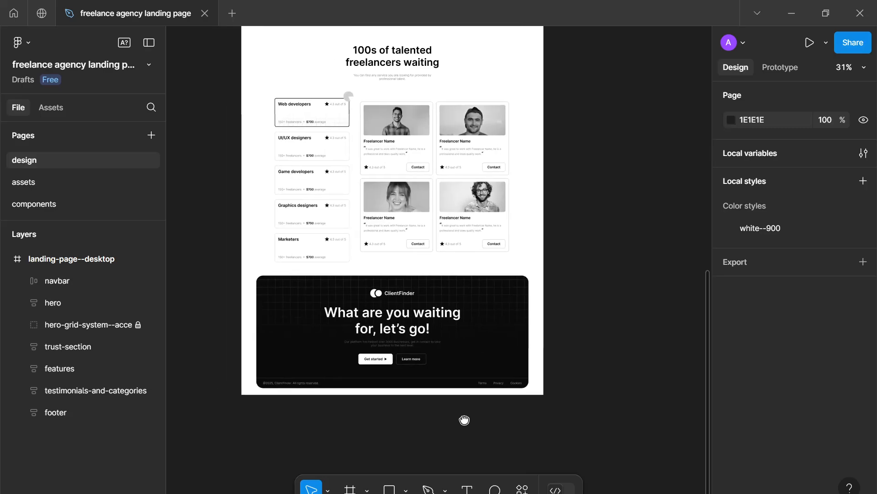
{"action": "scroll", "coordinate": [464, 417], "scroll_direction": "down", "scroll_amount": 3}
{"action": "scroll", "coordinate": [517, 348], "scroll_direction": "up", "scroll_amount": 2}
{"action": "scroll", "coordinate": [480, 366], "scroll_direction": "up", "scroll_amount": 3}
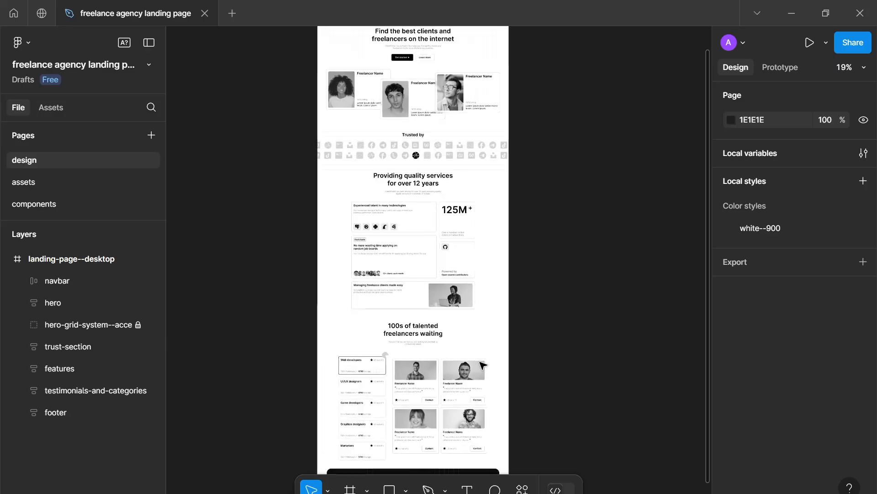
{"action": "scroll", "coordinate": [484, 388], "scroll_direction": "down", "scroll_amount": 2}
{"action": "scroll", "coordinate": [503, 378], "scroll_direction": "up", "scroll_amount": 3}
{"action": "scroll", "coordinate": [499, 357], "scroll_direction": "down", "scroll_amount": 2}
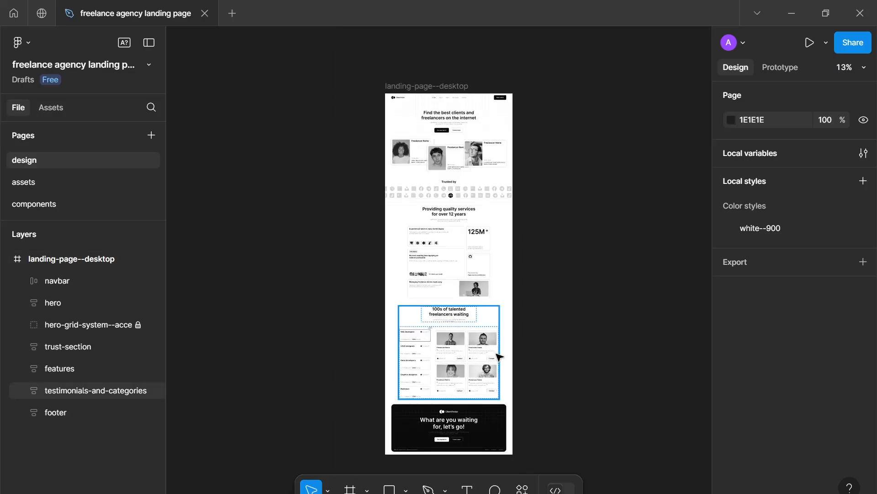
{"action": "scroll", "coordinate": [499, 357], "scroll_direction": "up", "scroll_amount": 3}
{"action": "scroll", "coordinate": [499, 356], "scroll_direction": "up", "scroll_amount": 3}
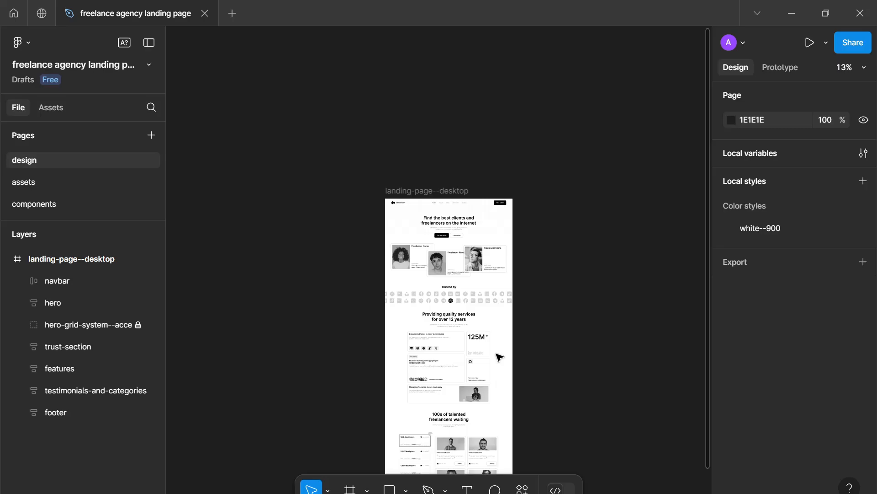
{"action": "scroll", "coordinate": [500, 357], "scroll_direction": "down", "scroll_amount": 2}
{"action": "scroll", "coordinate": [499, 357], "scroll_direction": "up", "scroll_amount": 2}
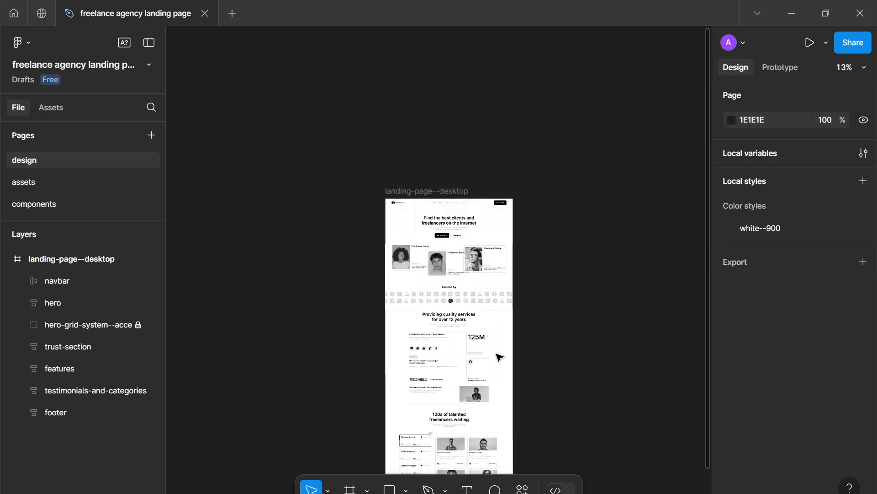
Examine the navbar, hero heading, freelancer cards and Trusted by logos at closer range.
{"action": "scroll", "coordinate": [500, 357], "scroll_direction": "up", "scroll_amount": 4}
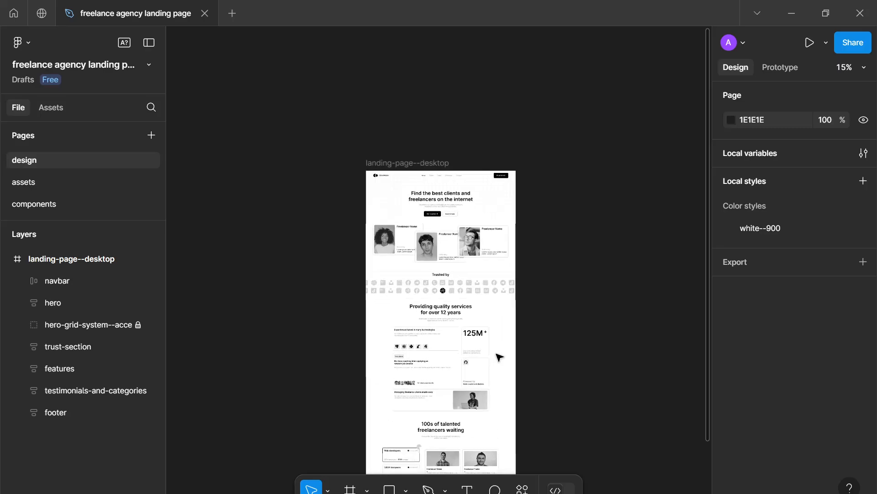
{"action": "scroll", "coordinate": [509, 380], "scroll_direction": "up", "scroll_amount": 1}
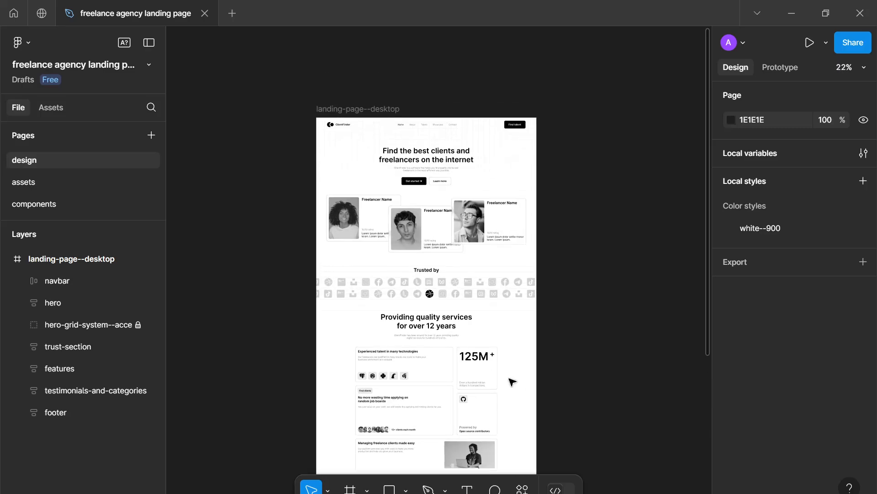
{"action": "scroll", "coordinate": [510, 384], "scroll_direction": "up", "scroll_amount": 3}
{"action": "scroll", "coordinate": [509, 384], "scroll_direction": "up", "scroll_amount": 1}
{"action": "left_click_drag", "start_coordinate": [509, 384], "coordinate": [510, 435]}
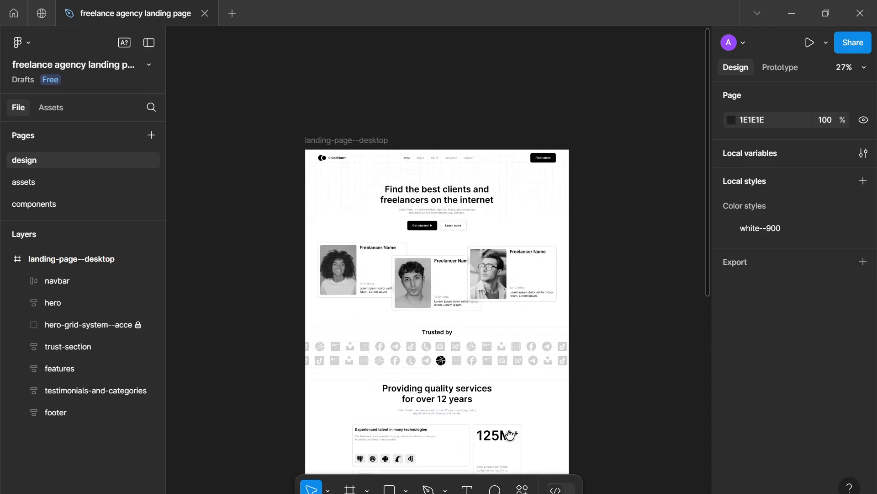
{"action": "scroll", "coordinate": [515, 378], "scroll_direction": "up", "scroll_amount": 1}
{"action": "scroll", "coordinate": [496, 384], "scroll_direction": "up", "scroll_amount": 4}
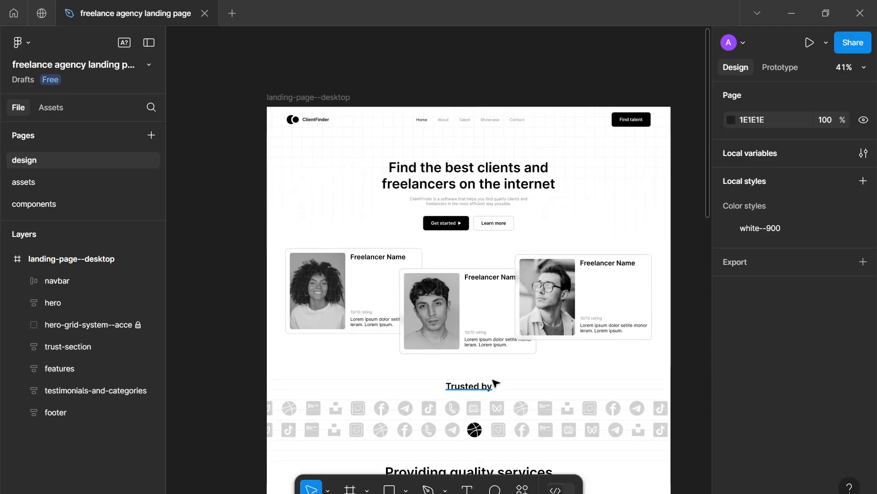
{"action": "scroll", "coordinate": [494, 380], "scroll_direction": "up", "scroll_amount": 1}
{"action": "left_click_drag", "start_coordinate": [469, 361], "coordinate": [444, 342]}
{"action": "left_click_drag", "start_coordinate": [512, 340], "coordinate": [498, 337]}
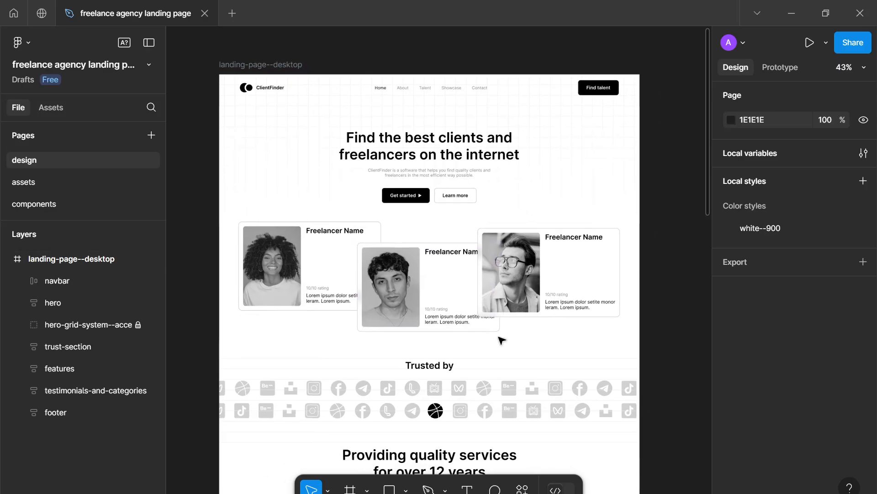
{"action": "left_click_drag", "start_coordinate": [589, 346], "coordinate": [584, 385]}
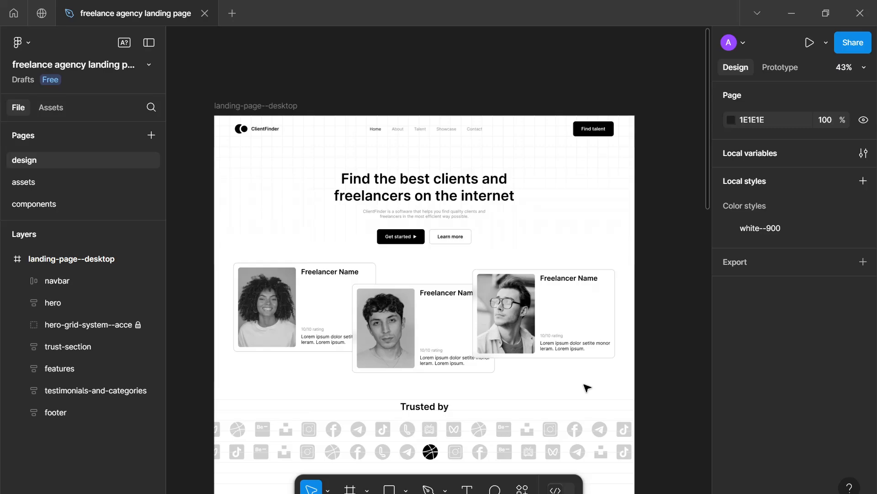
{"action": "left_click_drag", "start_coordinate": [587, 387], "coordinate": [586, 365]}
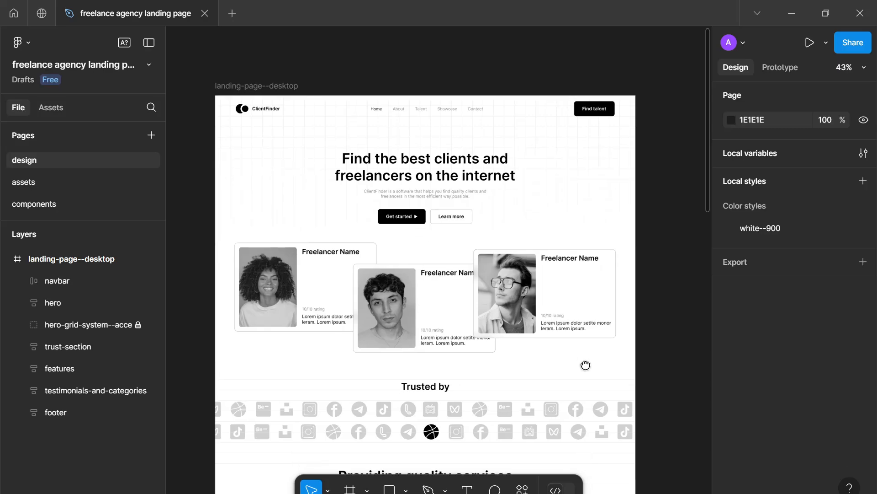
Expand the landing-page--desktop frame's full list of selection colors and replace the unlinked 000000 with the black--100 library color.
{"action": "left_click", "coordinate": [354, 155]}
{"action": "scroll", "coordinate": [744, 400], "scroll_direction": "down", "scroll_amount": 10}
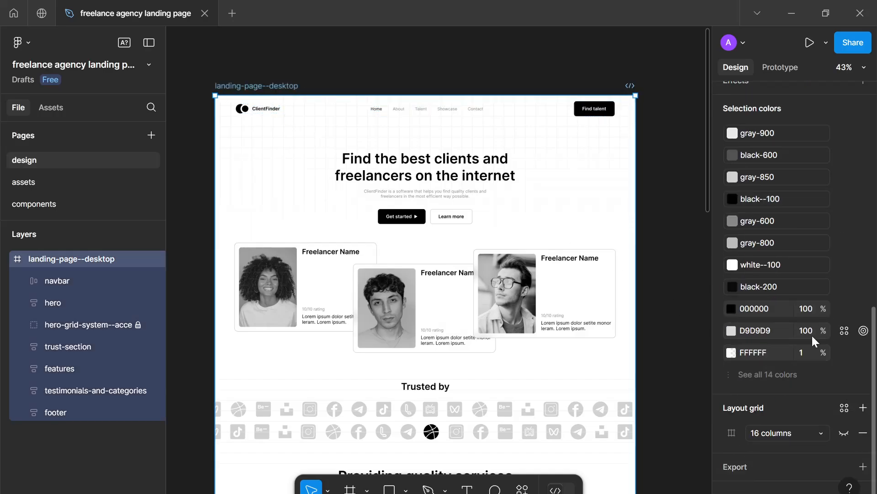
{"action": "left_click", "coordinate": [800, 375]}
{"action": "left_click", "coordinate": [788, 266]}
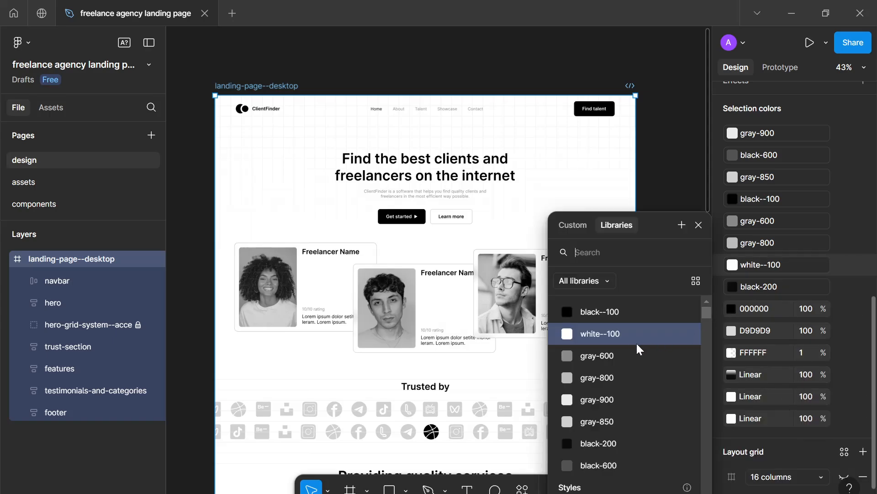
{"action": "left_click", "coordinate": [757, 288]}
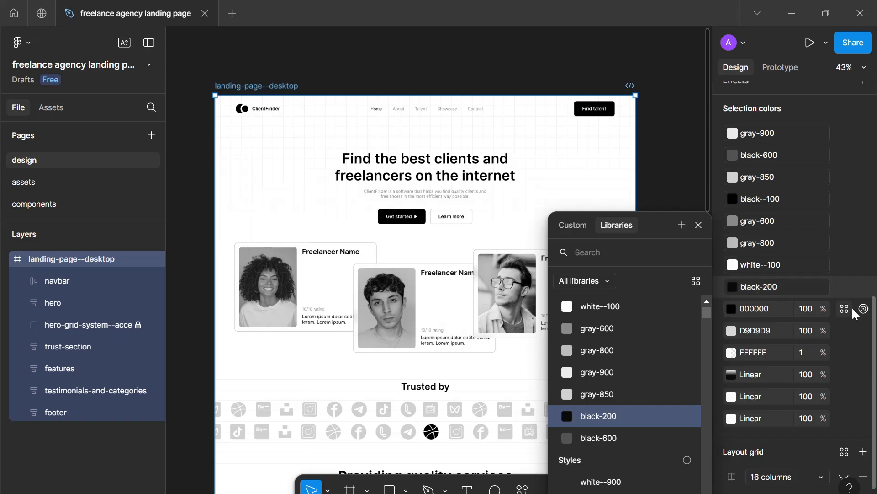
{"action": "left_click", "coordinate": [786, 308]}
{"action": "left_click", "coordinate": [625, 321]}
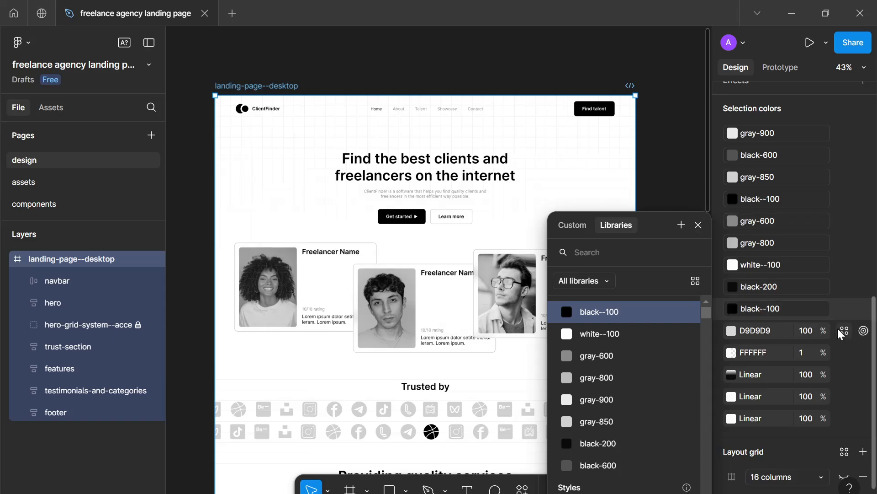
Replace the frame's unlinked D9D9D9 selection color with the white--100 library color and deselect the frame.
{"action": "left_click", "coordinate": [839, 331]}
{"action": "left_click", "coordinate": [843, 309]}
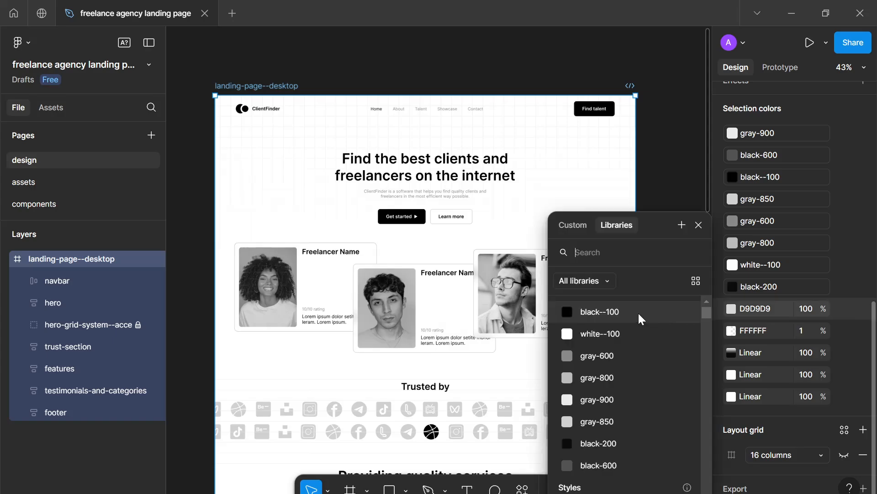
{"action": "left_click", "coordinate": [588, 334]}
{"action": "left_click", "coordinate": [699, 225]}
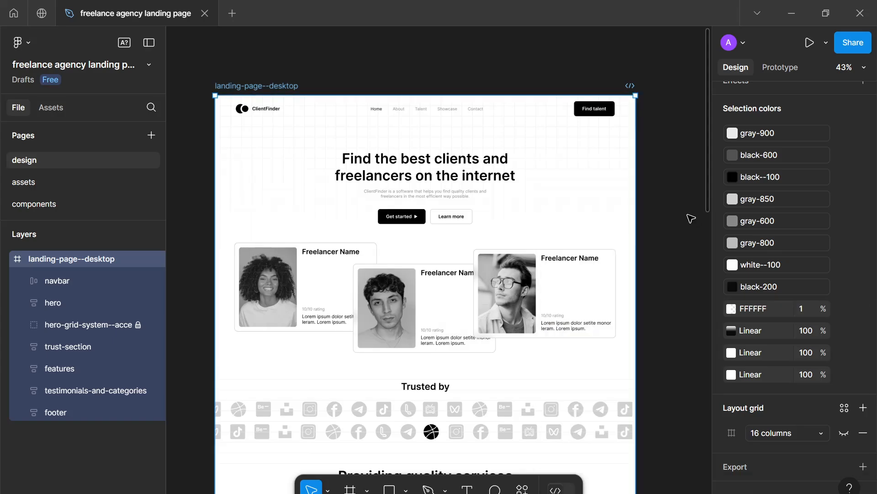
{"action": "left_click", "coordinate": [691, 218]}
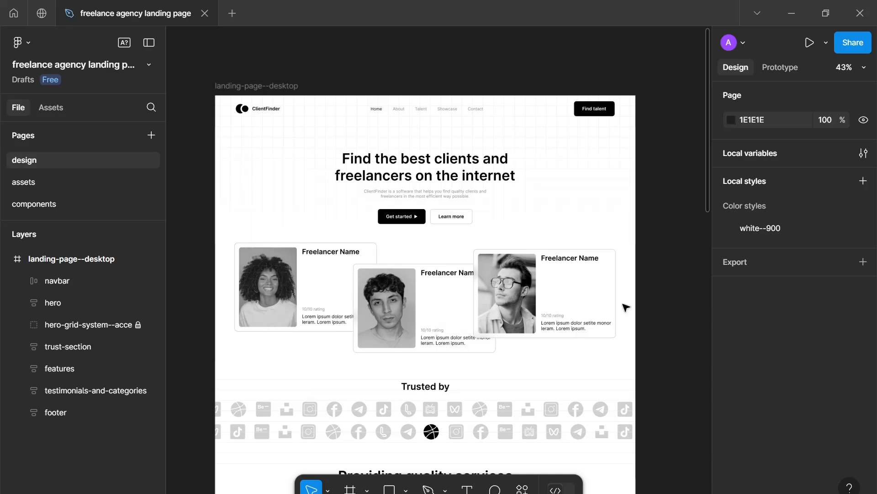
Review the recolored page up close from the navbar and hero through the Trusted by logos to the services cards.
{"action": "scroll", "coordinate": [626, 307], "scroll_direction": "up", "scroll_amount": 3}
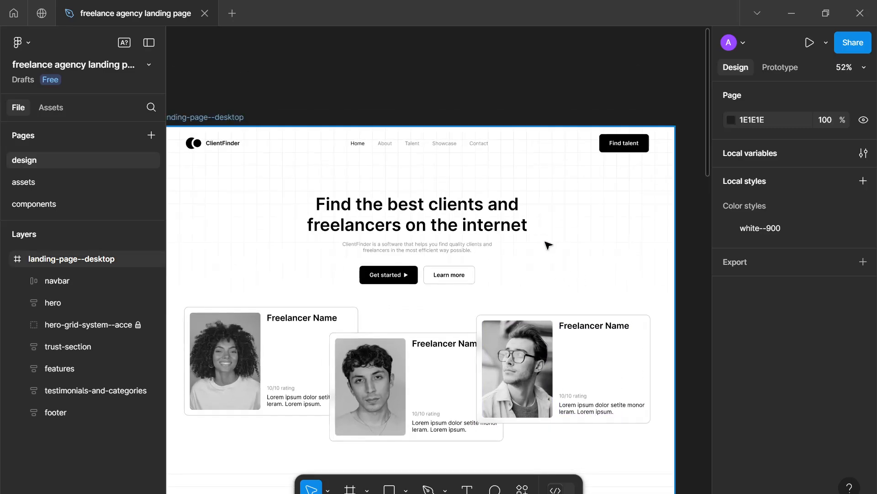
{"action": "scroll", "coordinate": [548, 245], "scroll_direction": "up", "scroll_amount": 1}
{"action": "left_click_drag", "start_coordinate": [556, 252], "coordinate": [557, 171]}
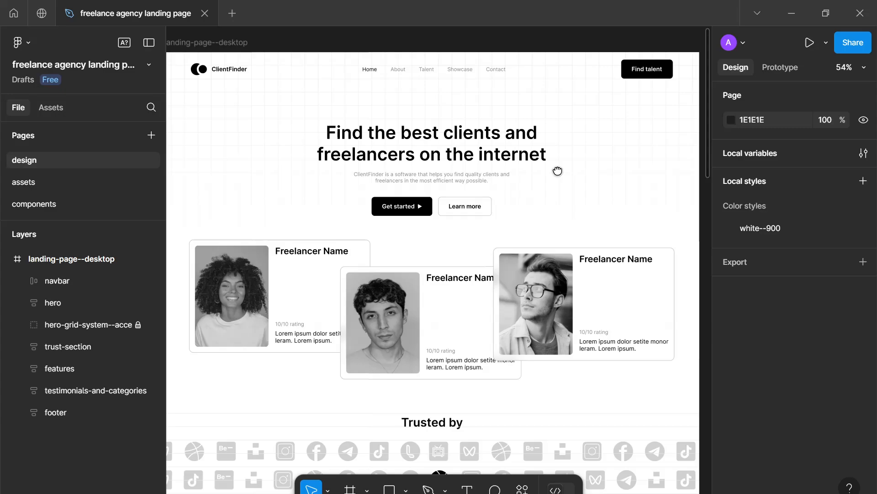
{"action": "scroll", "coordinate": [564, 169], "scroll_direction": "down", "scroll_amount": 1}
{"action": "scroll", "coordinate": [564, 163], "scroll_direction": "down", "scroll_amount": 1}
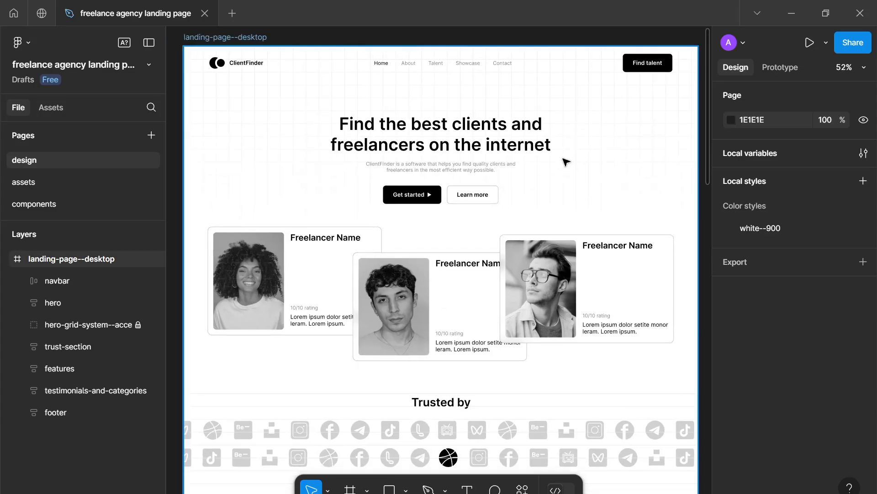
{"action": "scroll", "coordinate": [694, 364], "scroll_direction": "down", "scroll_amount": 3}
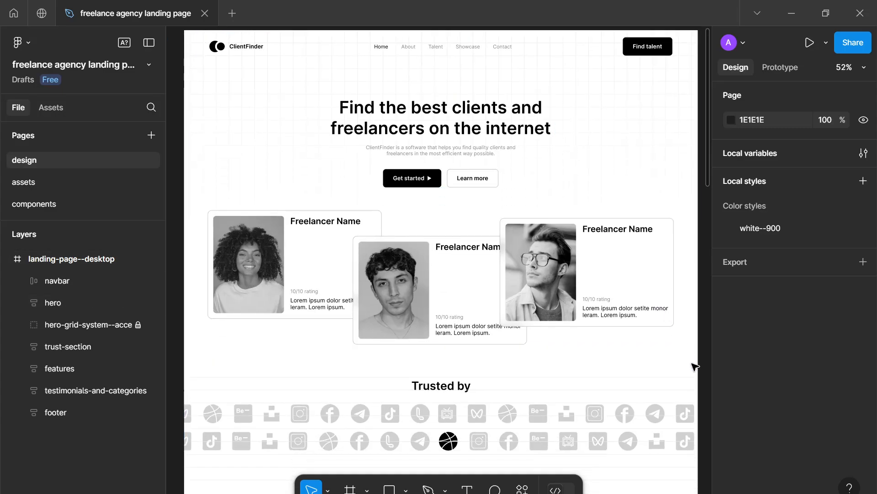
{"action": "scroll", "coordinate": [693, 366], "scroll_direction": "down", "scroll_amount": 2}
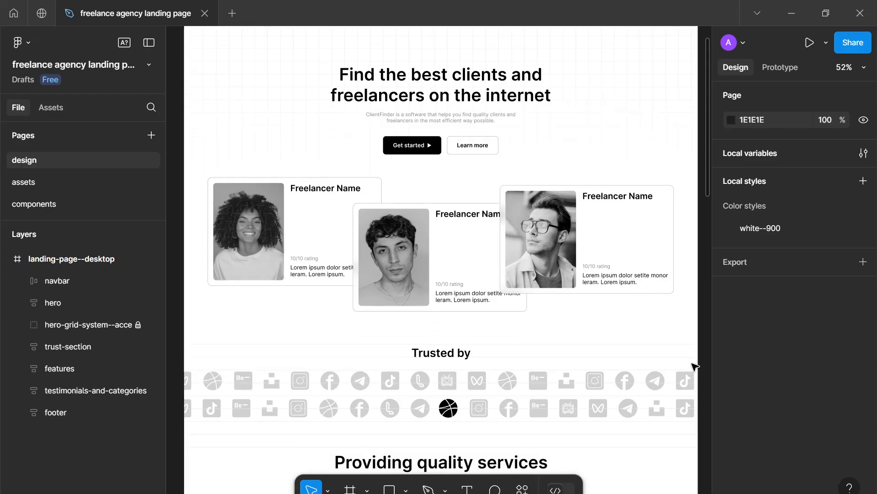
{"action": "scroll", "coordinate": [694, 365], "scroll_direction": "down", "scroll_amount": 4}
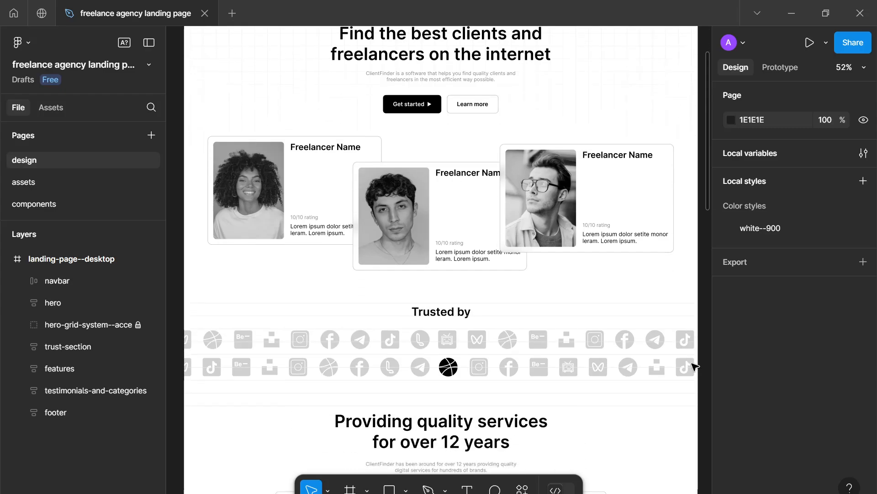
{"action": "scroll", "coordinate": [694, 366], "scroll_direction": "down", "scroll_amount": 6}
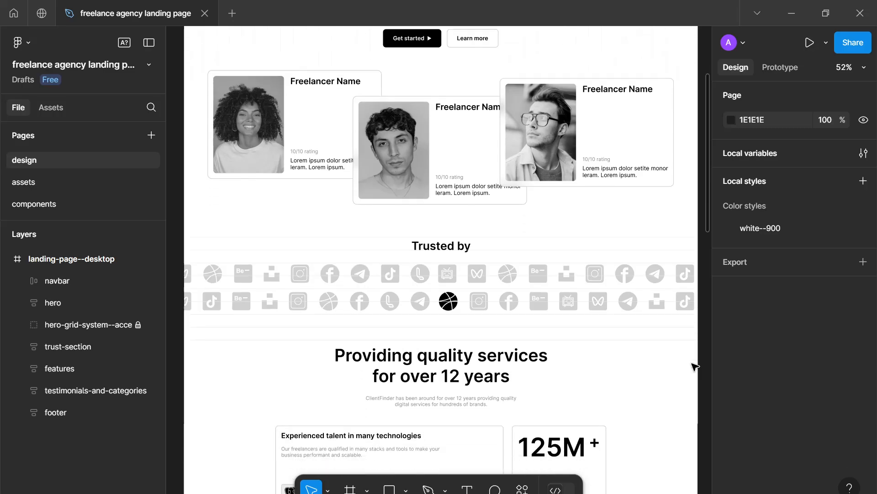
{"action": "scroll", "coordinate": [693, 365], "scroll_direction": "down", "scroll_amount": 5}
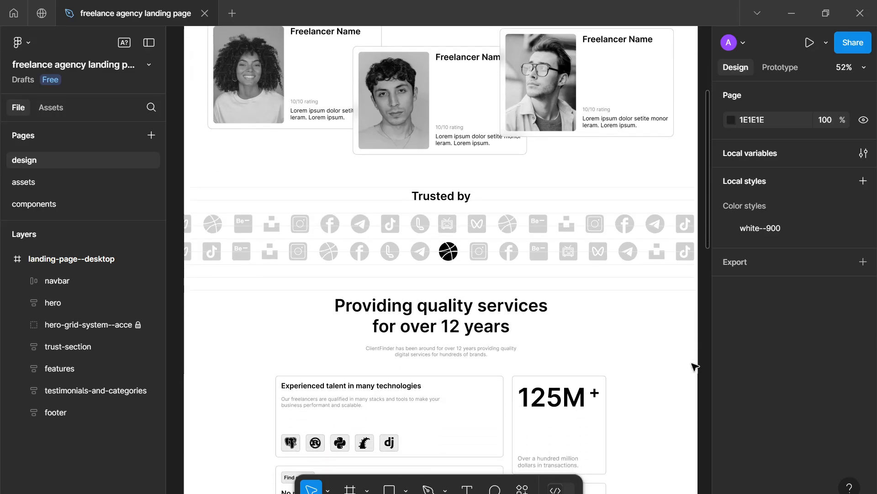
{"action": "scroll", "coordinate": [695, 366], "scroll_direction": "down", "scroll_amount": 4}
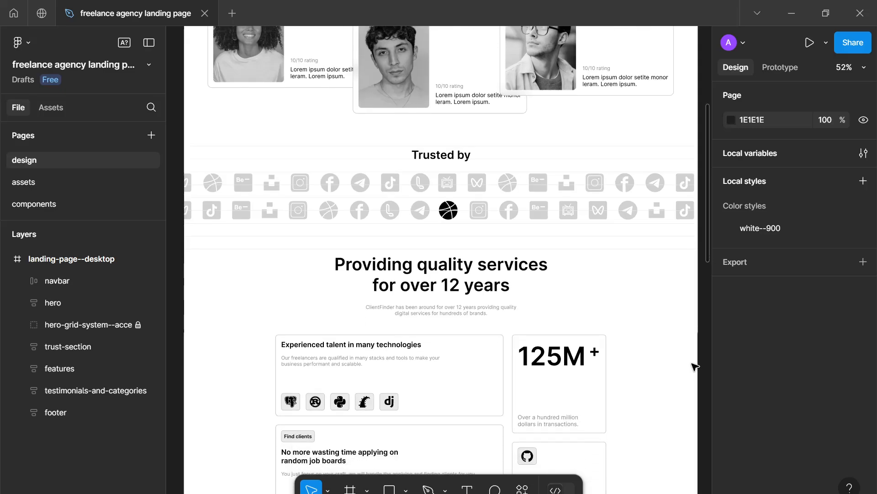
{"action": "scroll", "coordinate": [694, 366], "scroll_direction": "down", "scroll_amount": 3}
{"action": "scroll", "coordinate": [695, 366], "scroll_direction": "down", "scroll_amount": 5}
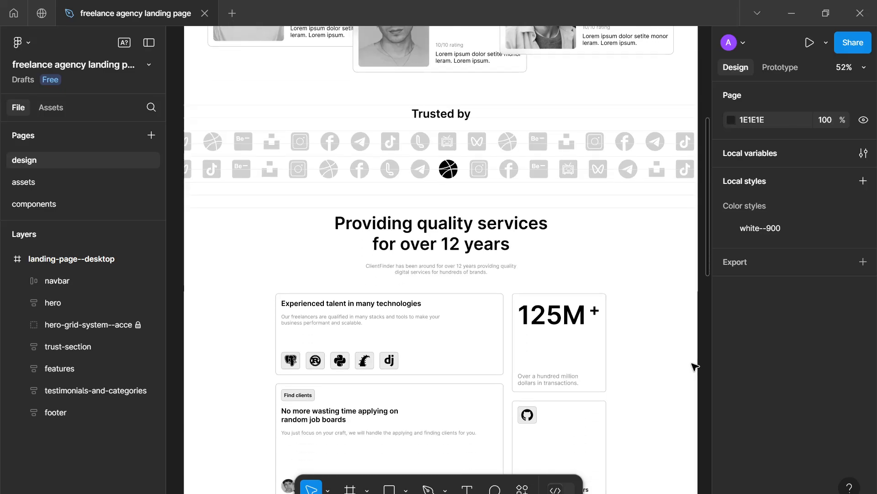
Review the Providing quality services section, from its heading through the feature cards to the managing freelance clients card.
{"action": "scroll", "coordinate": [695, 366], "scroll_direction": "down", "scroll_amount": 5}
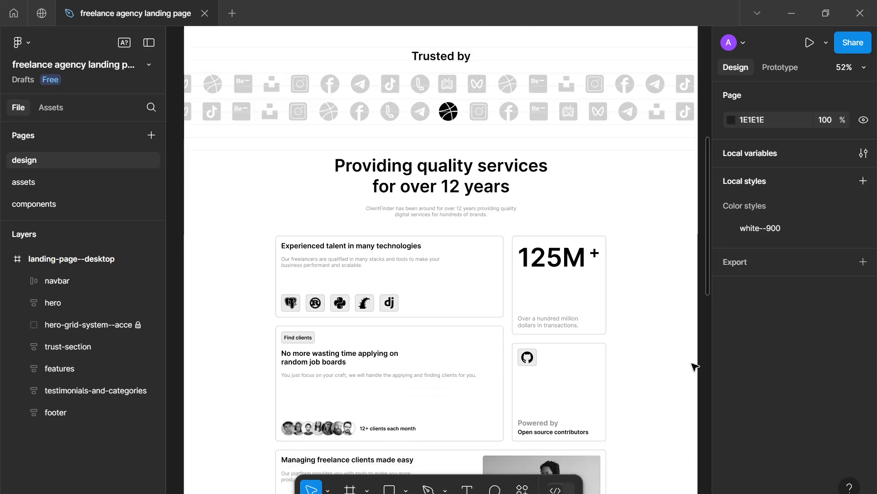
{"action": "scroll", "coordinate": [694, 366], "scroll_direction": "down", "scroll_amount": 4}
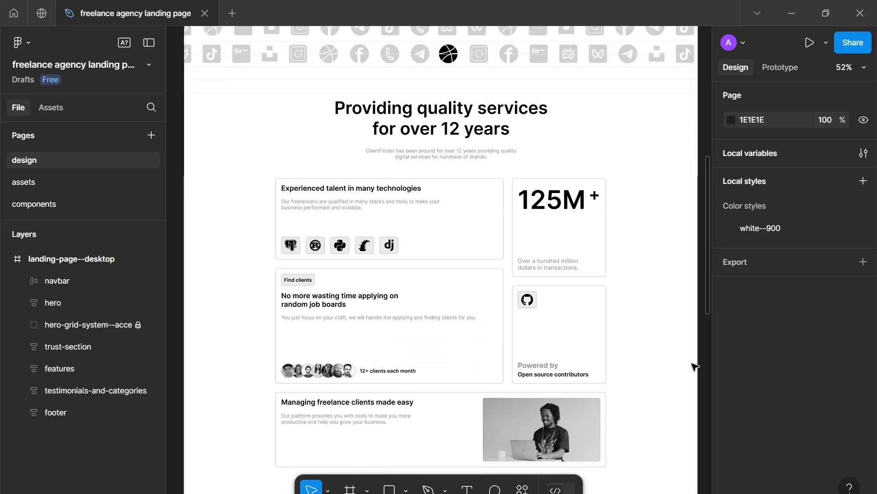
{"action": "scroll", "coordinate": [694, 366], "scroll_direction": "down", "scroll_amount": 3}
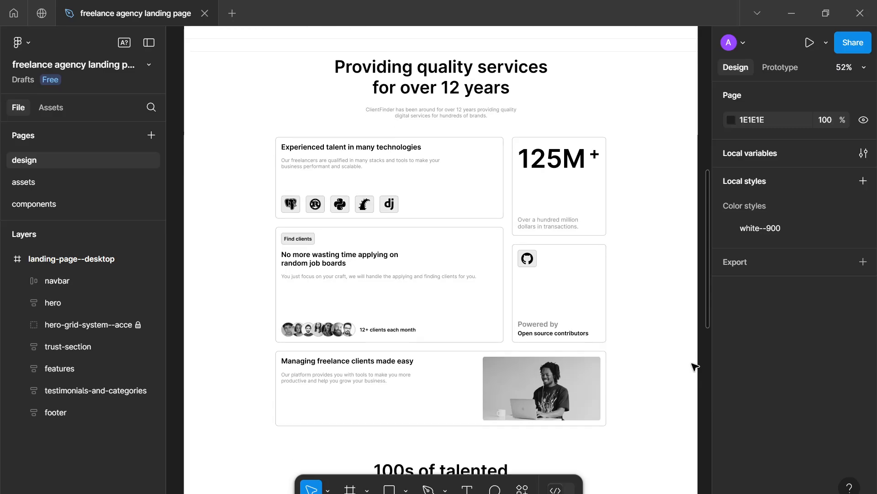
{"action": "scroll", "coordinate": [695, 366], "scroll_direction": "down", "scroll_amount": 2}
{"action": "scroll", "coordinate": [695, 366], "scroll_direction": "down", "scroll_amount": 3}
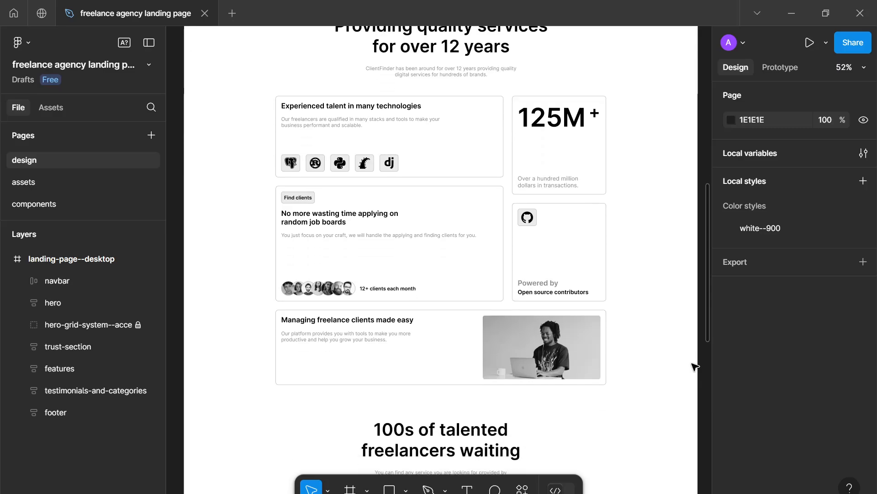
{"action": "scroll", "coordinate": [694, 366], "scroll_direction": "down", "scroll_amount": 4}
{"action": "scroll", "coordinate": [695, 366], "scroll_direction": "down", "scroll_amount": 6}
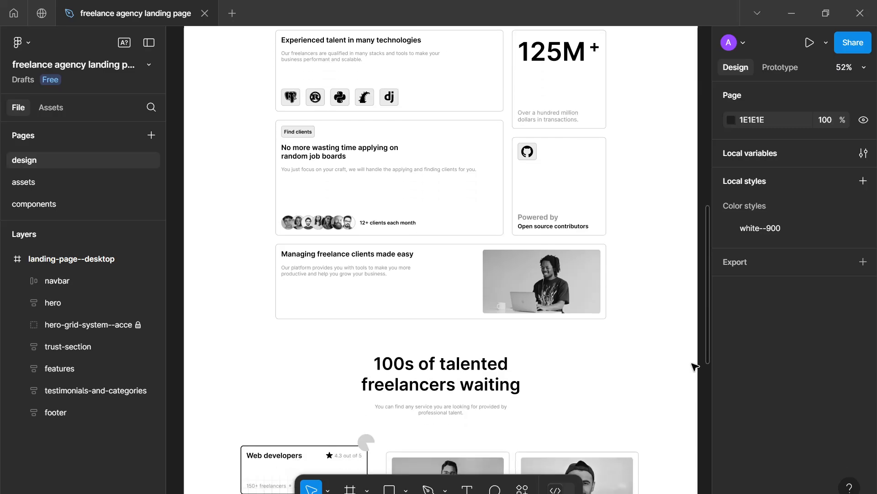
{"action": "scroll", "coordinate": [695, 366], "scroll_direction": "down", "scroll_amount": 6}
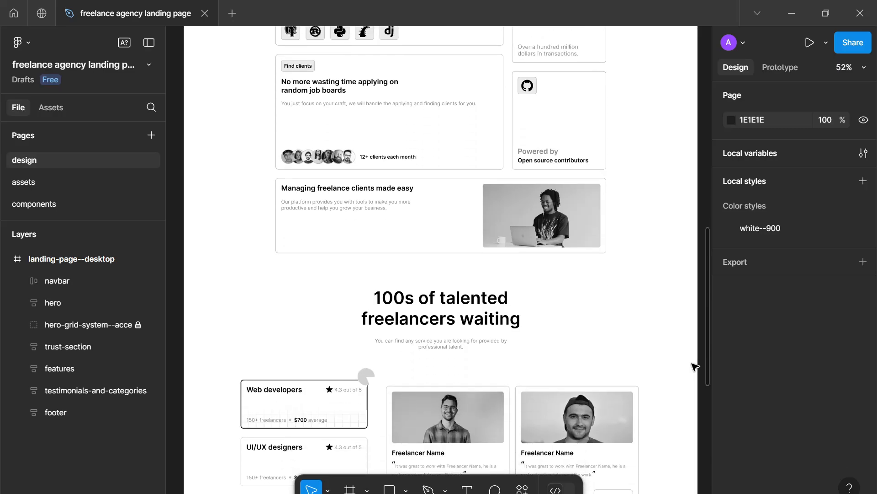
{"action": "scroll", "coordinate": [695, 366], "scroll_direction": "down", "scroll_amount": 1}
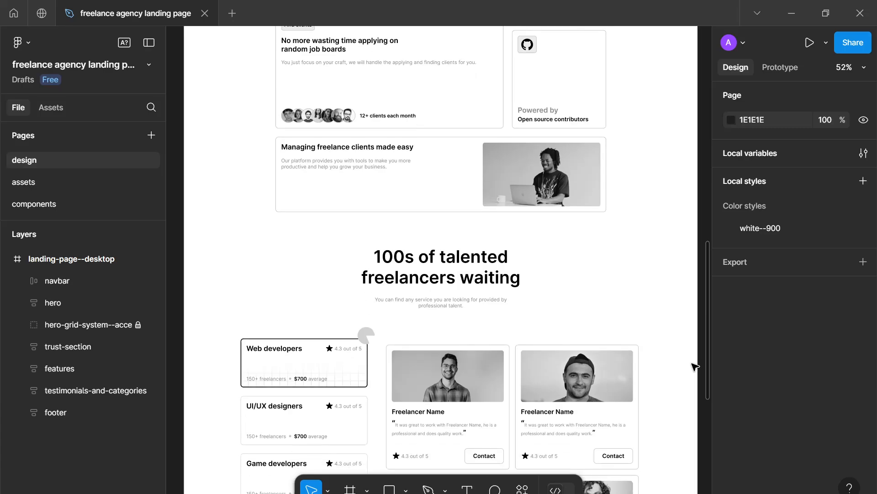
Examine the 100s of talented freelancers section with its category and freelancer cards, and the dark ClientFinder footer at the page's end.
{"action": "scroll", "coordinate": [694, 366], "scroll_direction": "down", "scroll_amount": 5}
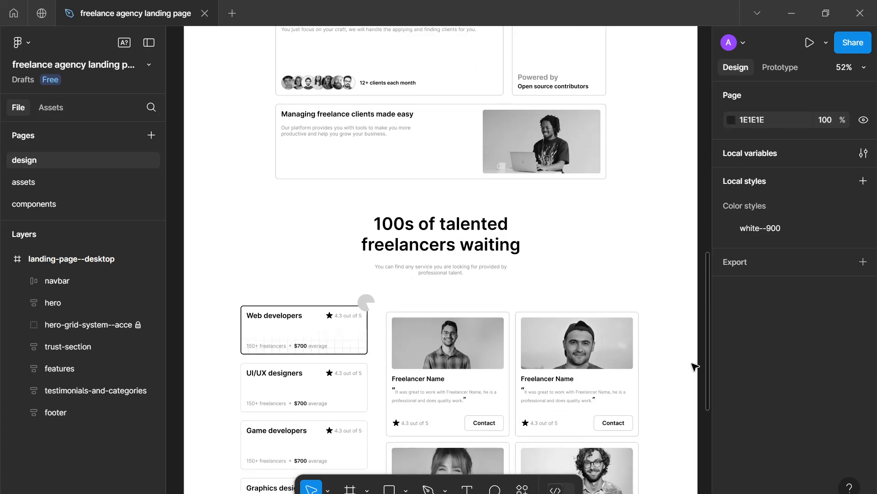
{"action": "scroll", "coordinate": [695, 366], "scroll_direction": "down", "scroll_amount": 9}
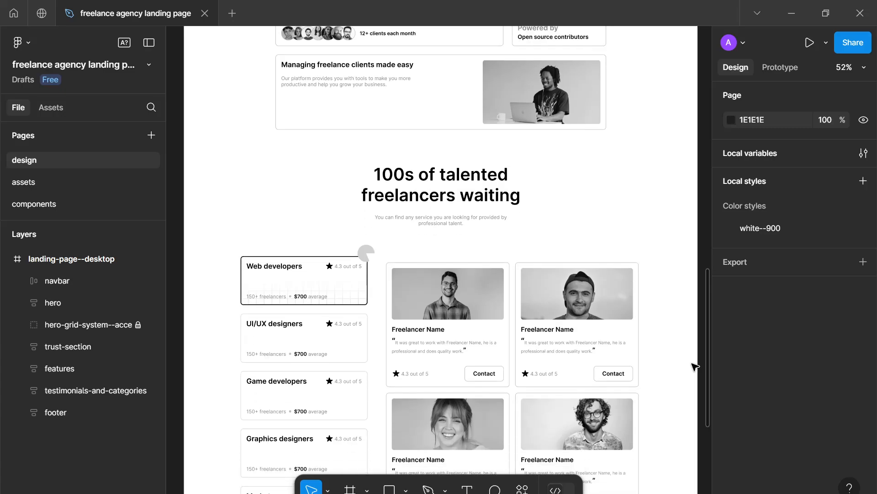
{"action": "scroll", "coordinate": [694, 366], "scroll_direction": "down", "scroll_amount": 1}
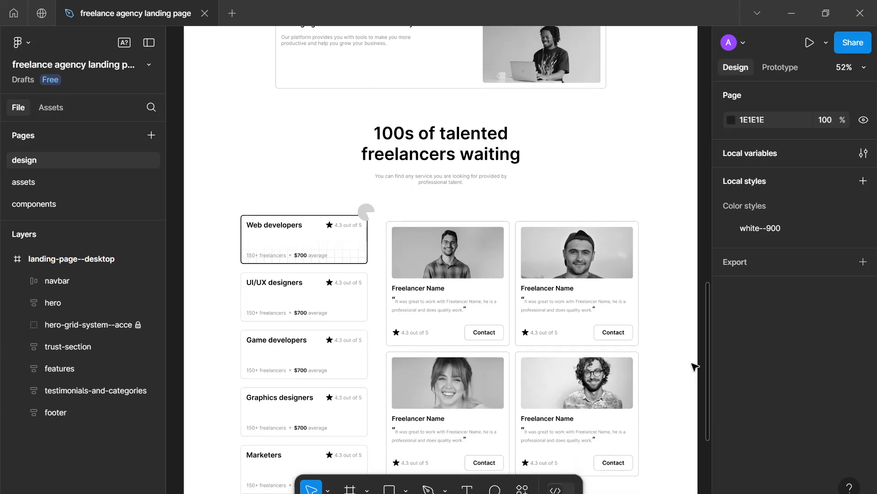
{"action": "scroll", "coordinate": [694, 366], "scroll_direction": "down", "scroll_amount": 2}
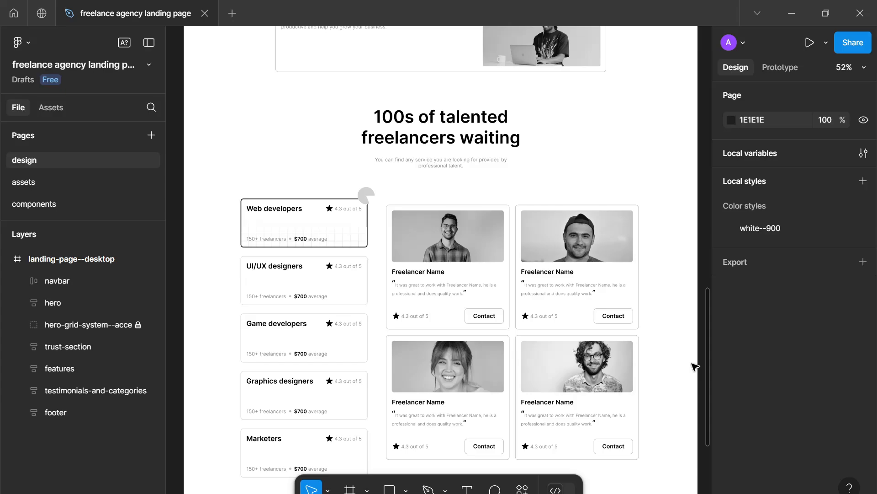
{"action": "scroll", "coordinate": [694, 366], "scroll_direction": "down", "scroll_amount": 1}
{"action": "scroll", "coordinate": [694, 366], "scroll_direction": "down", "scroll_amount": 2}
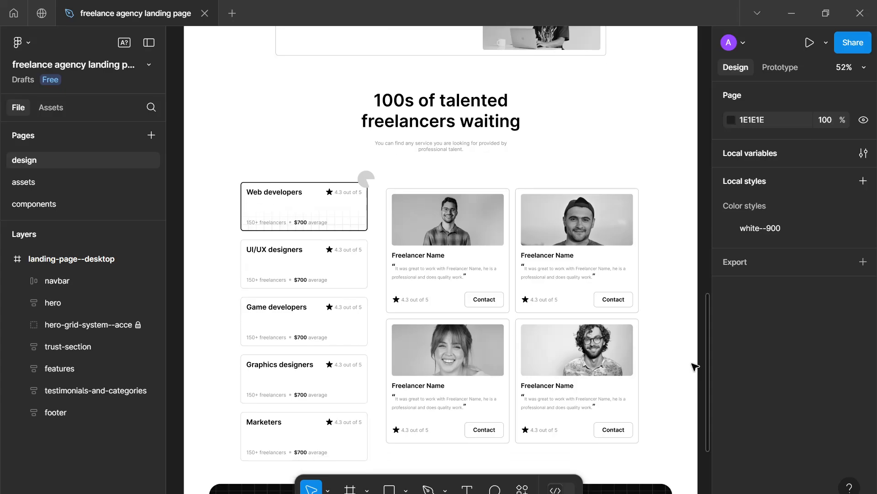
{"action": "scroll", "coordinate": [694, 366], "scroll_direction": "down", "scroll_amount": 5}
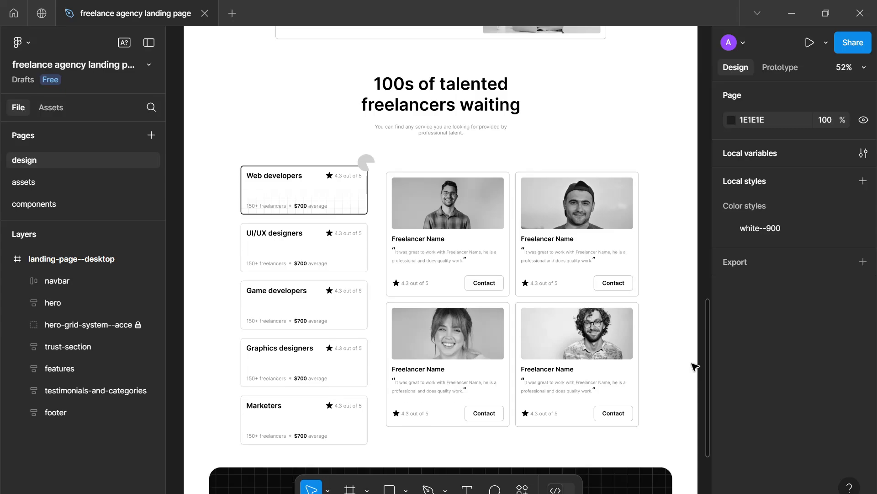
{"action": "scroll", "coordinate": [694, 366], "scroll_direction": "down", "scroll_amount": 4}
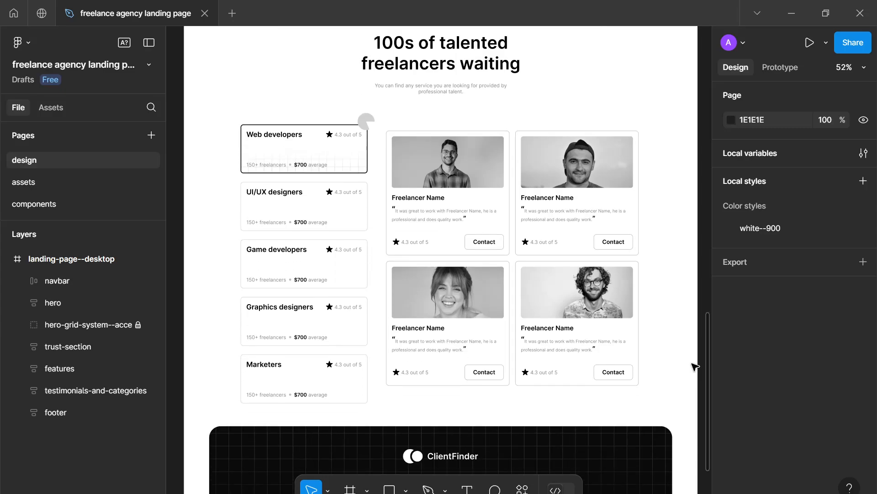
{"action": "scroll", "coordinate": [694, 366], "scroll_direction": "down", "scroll_amount": 7}
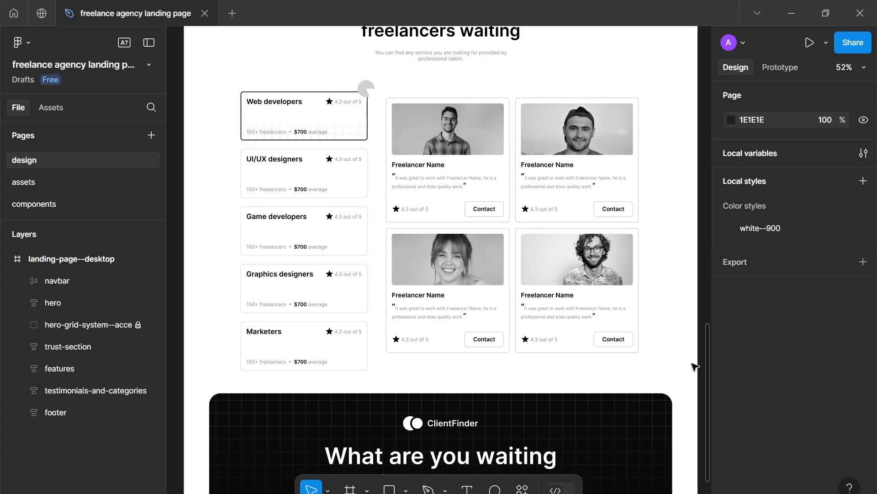
{"action": "scroll", "coordinate": [695, 366], "scroll_direction": "down", "scroll_amount": 7}
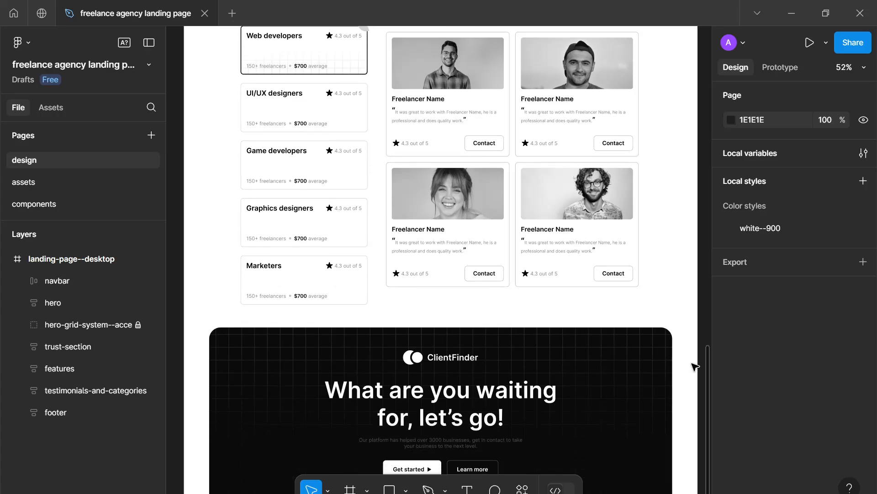
{"action": "scroll", "coordinate": [694, 366], "scroll_direction": "down", "scroll_amount": 4}
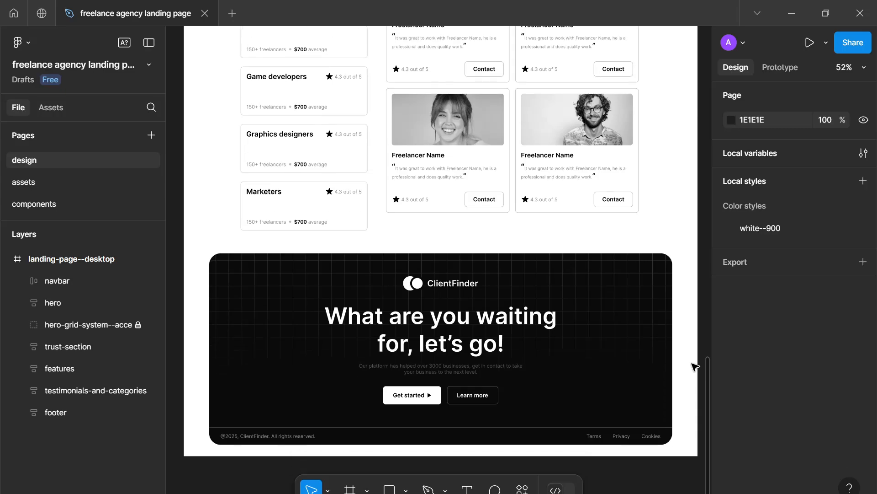
{"action": "scroll", "coordinate": [694, 366], "scroll_direction": "down", "scroll_amount": 2}
{"action": "scroll", "coordinate": [695, 366], "scroll_direction": "down", "scroll_amount": 2, "text": "ctrl"}
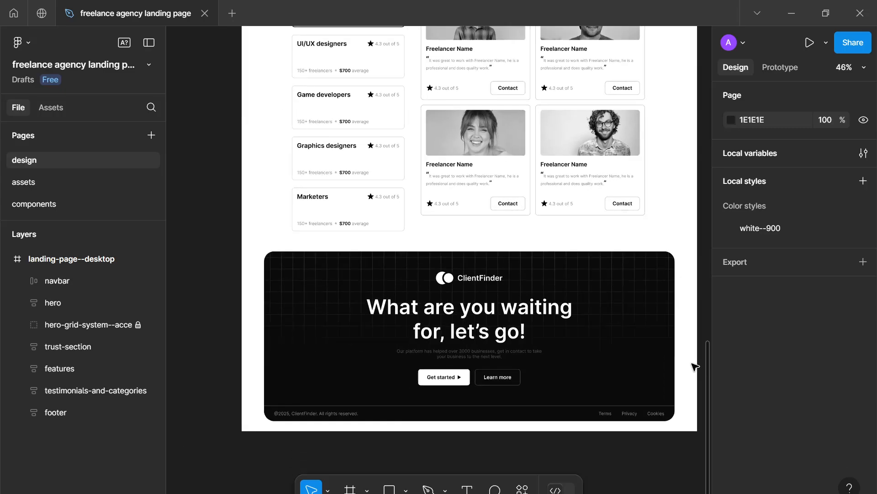
{"action": "scroll", "coordinate": [695, 366], "scroll_direction": "down", "scroll_amount": 5, "text": "ctrl"}
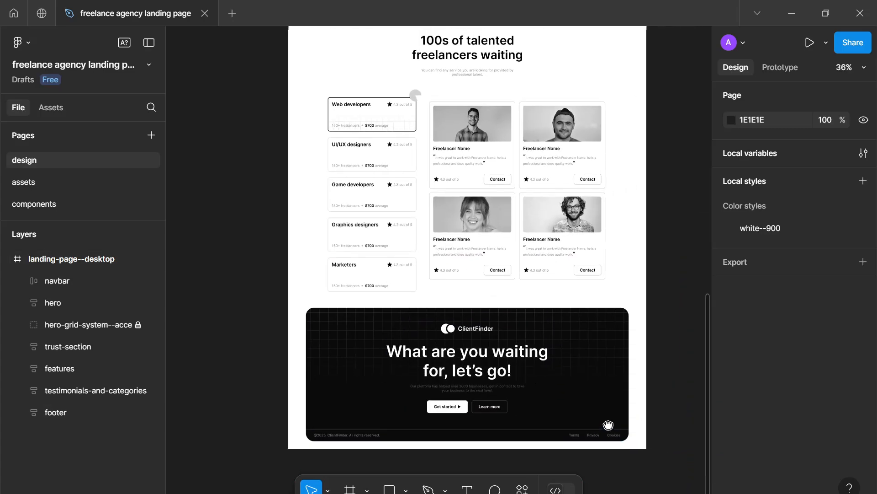